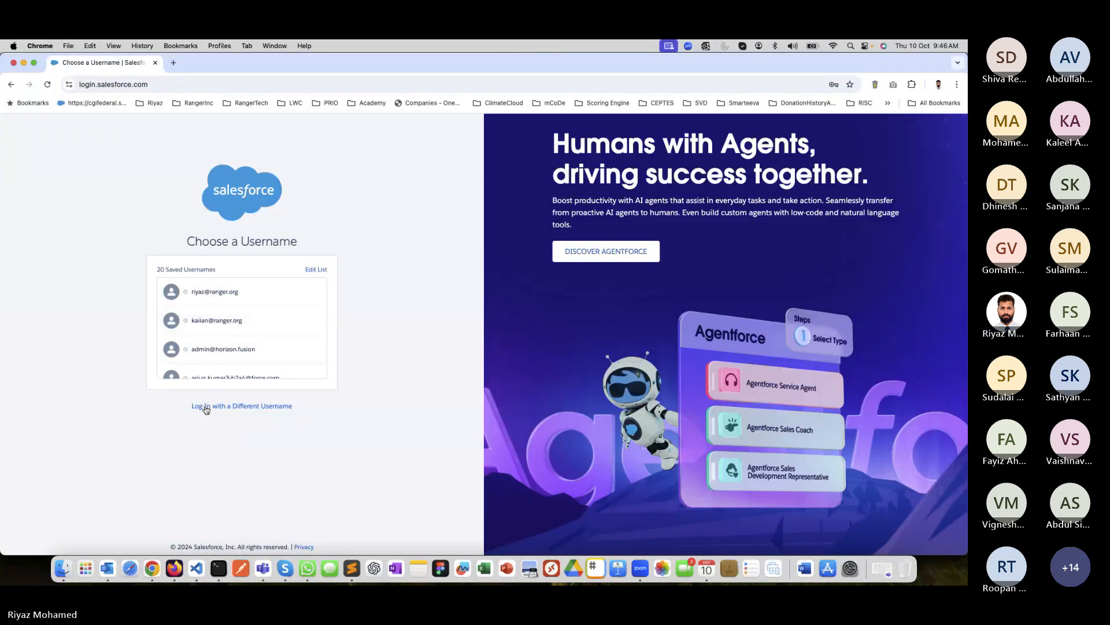
Log in with a different username, filling the username and password from a saved login.
click(203, 406)
click(197, 264)
key(Down)
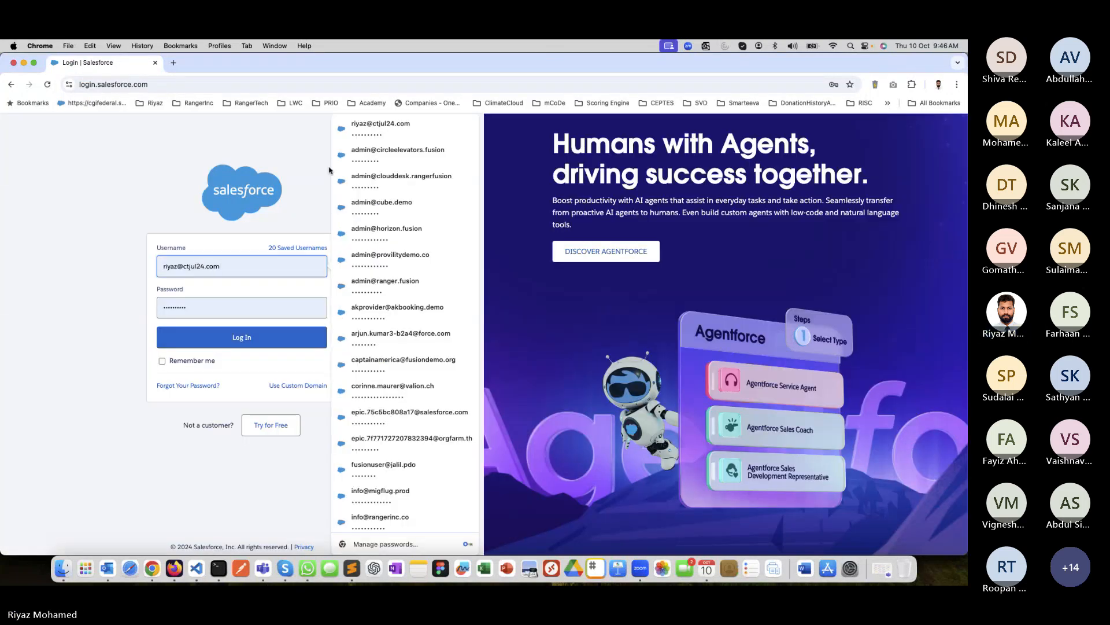
click(385, 132)
click(249, 340)
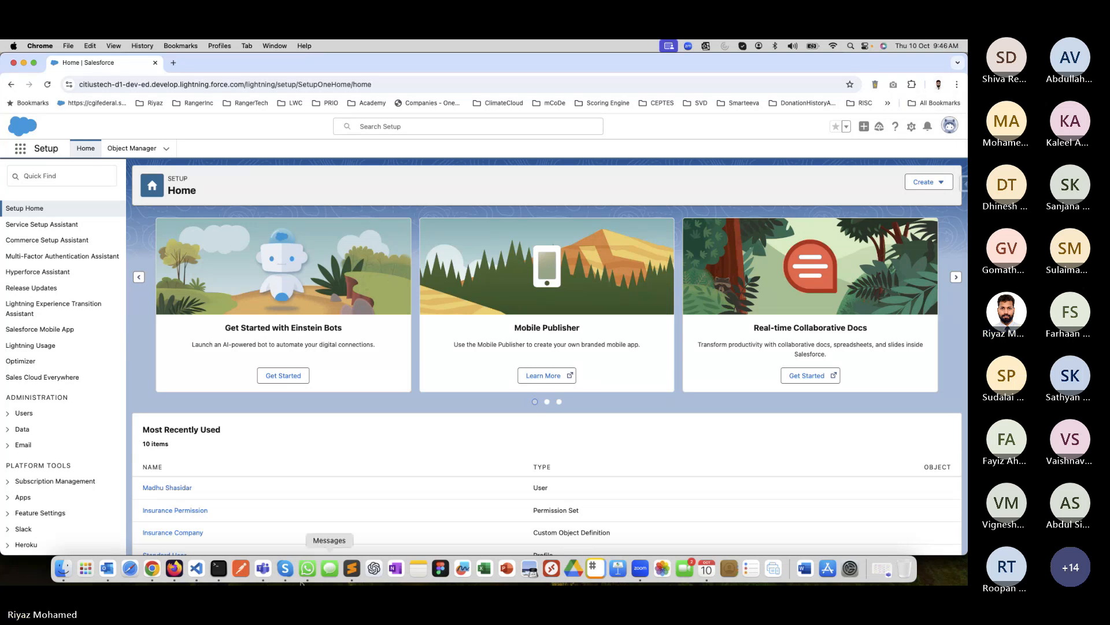
click(263, 568)
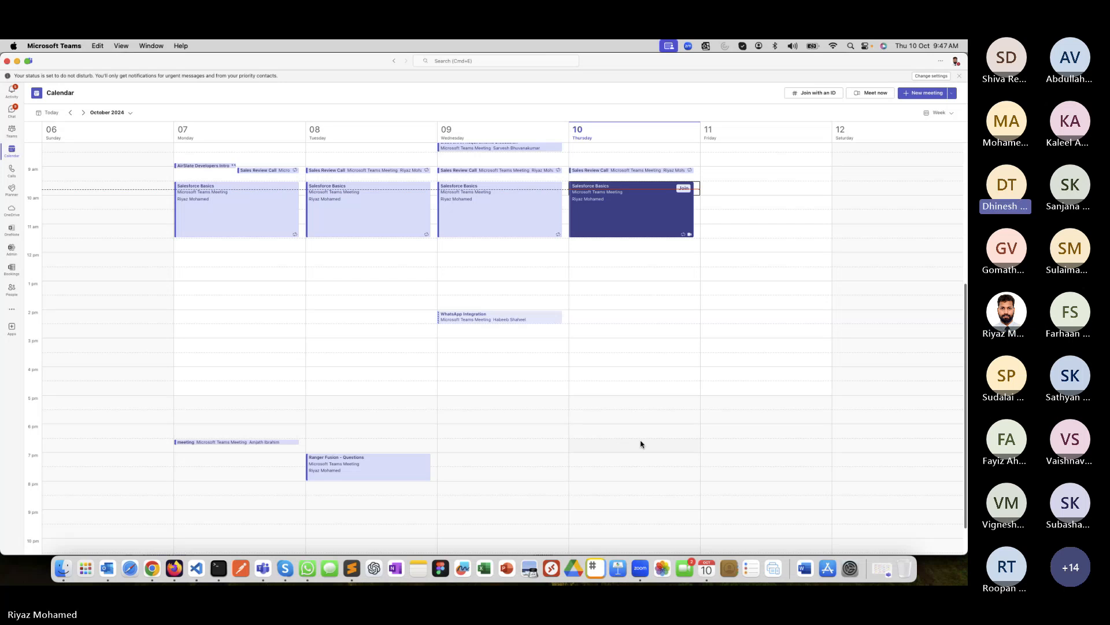
click(156, 570)
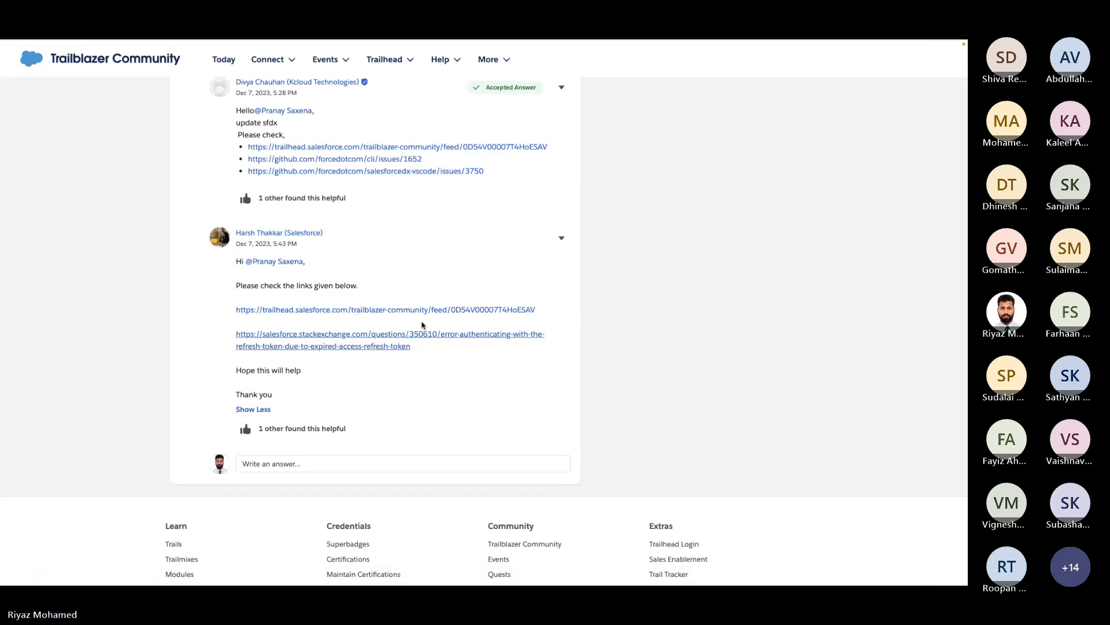
key(ctrl+Left)
click(153, 569)
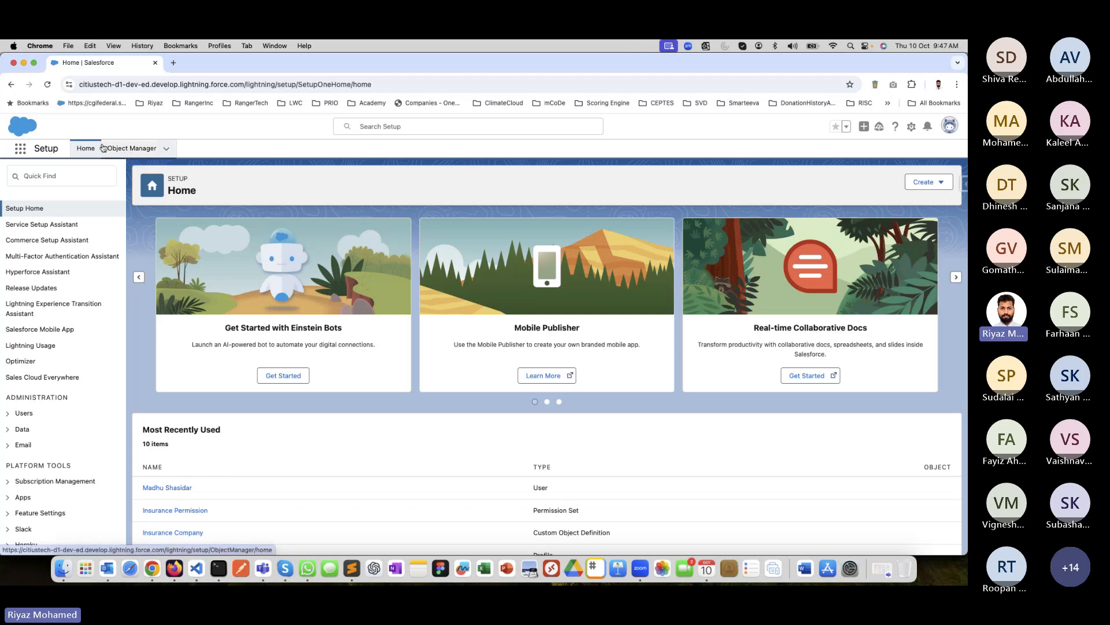
Open the Purasaiwalkam Apollo New Meds account in the Hospital Management app and view its details.
click(20, 152)
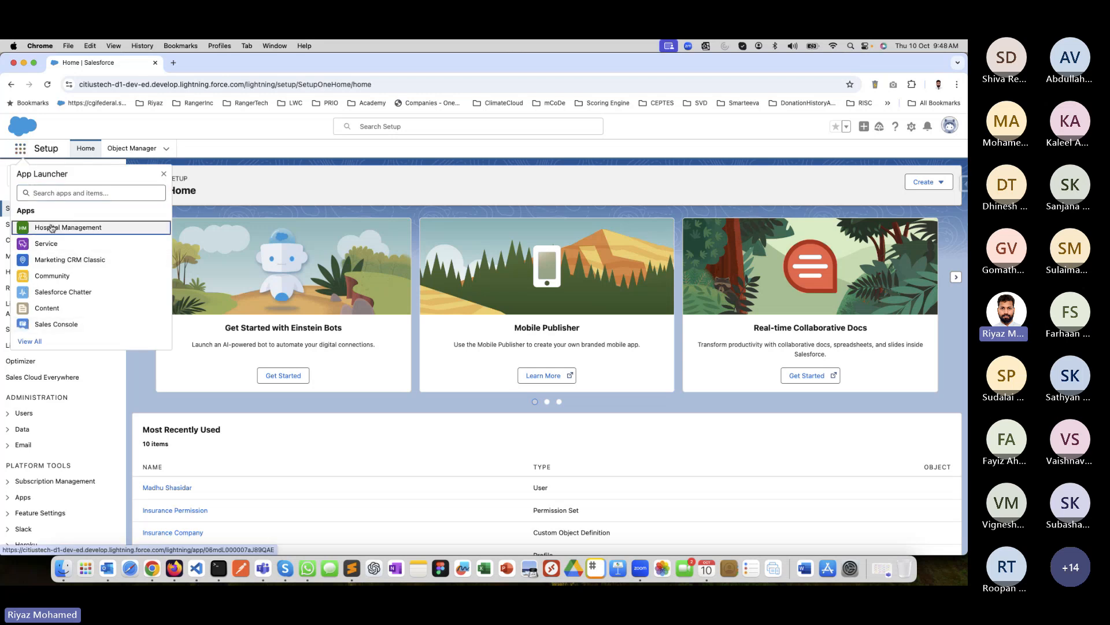
click(49, 227)
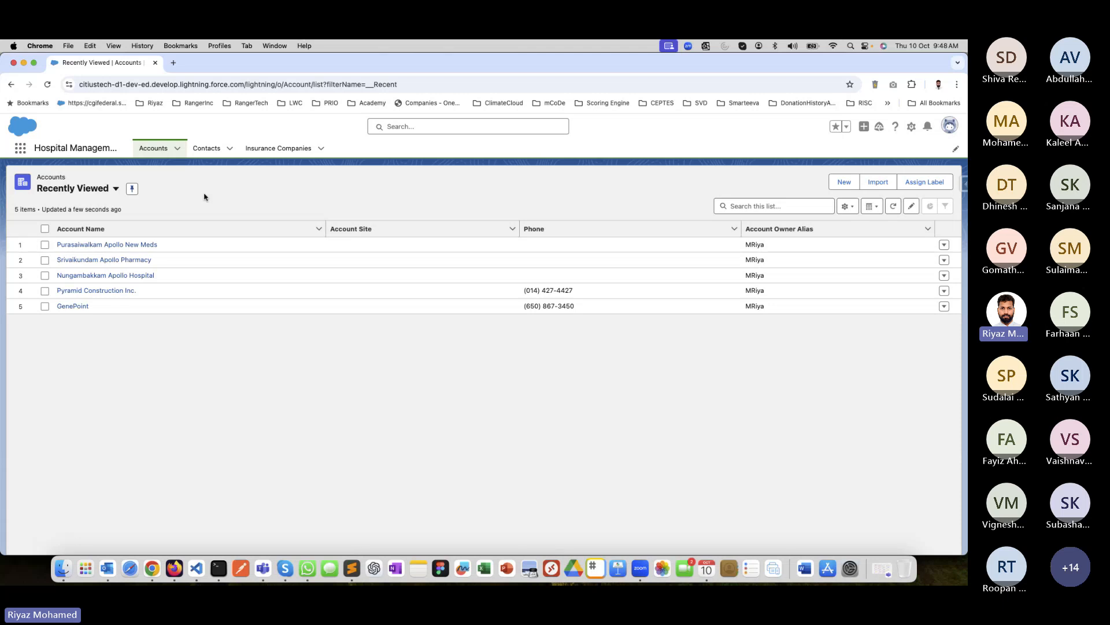
click(120, 246)
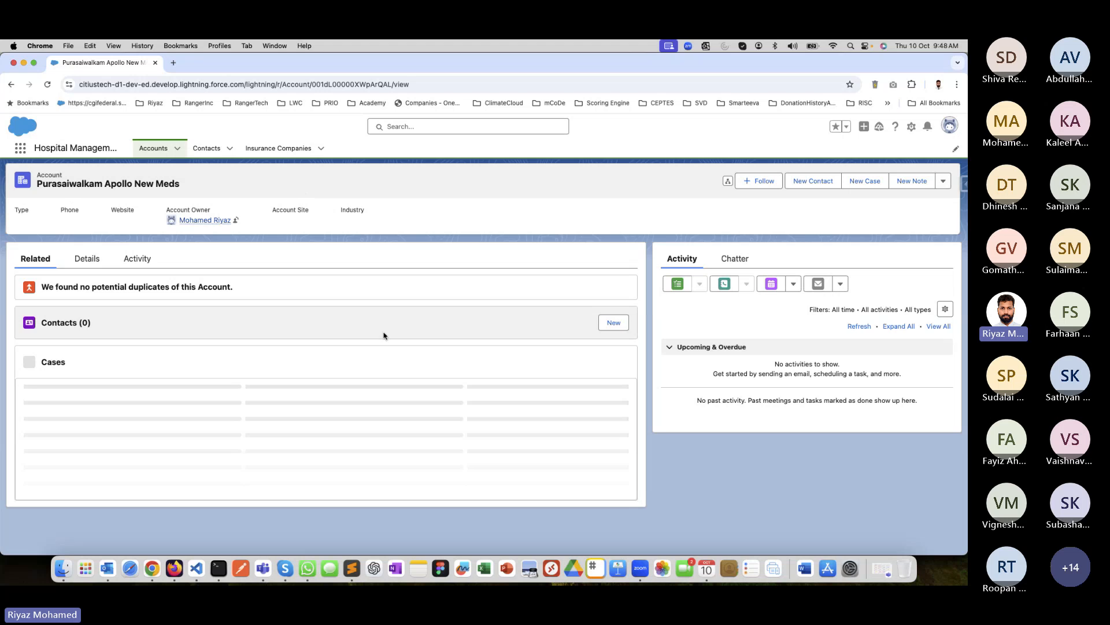
click(87, 259)
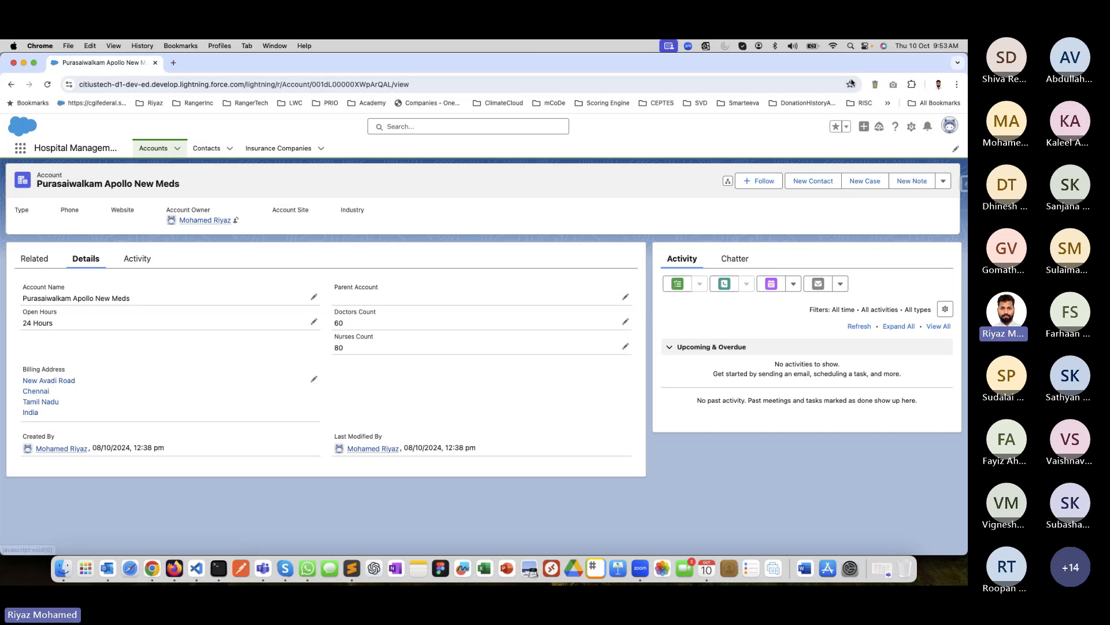
Open the Object Manager from Setup in a separate browser tab and return to the account record.
click(911, 126)
click(856, 152)
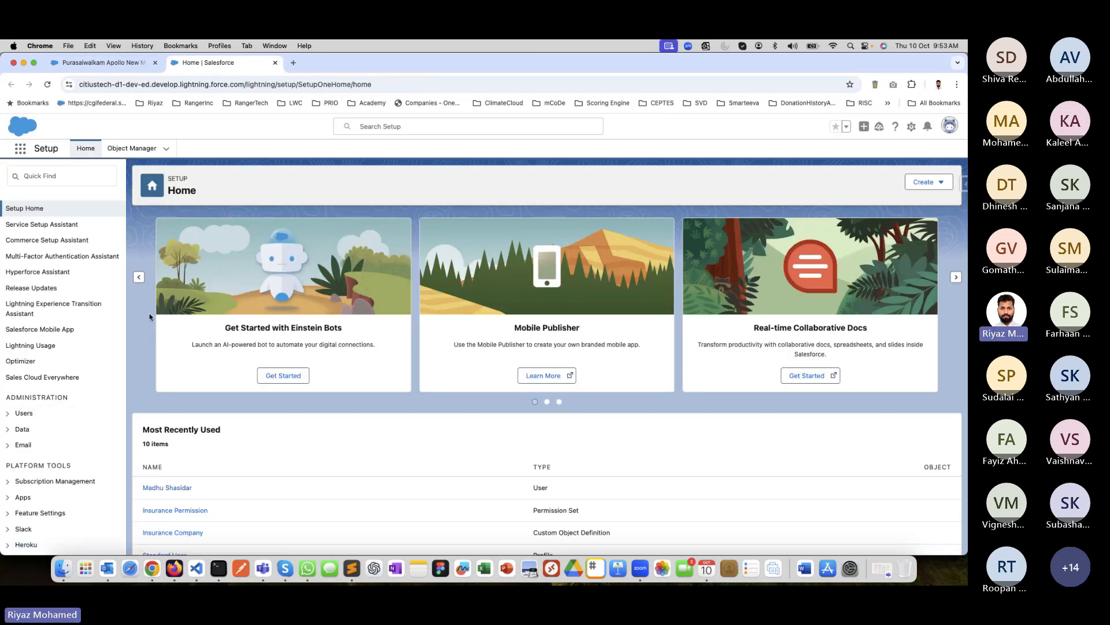
click(132, 148)
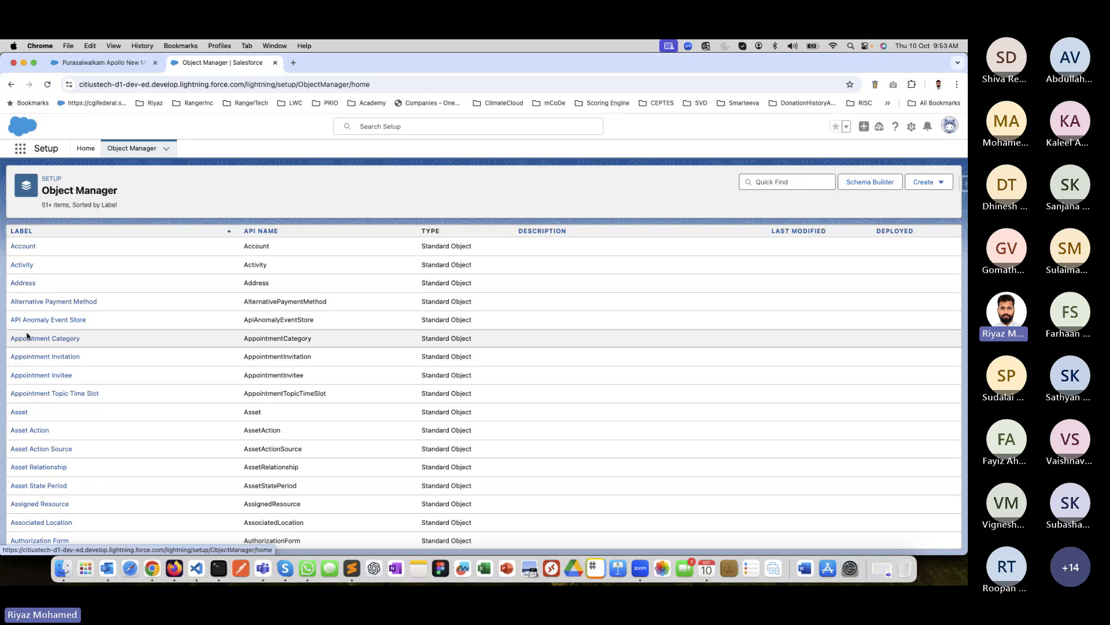
click(107, 62)
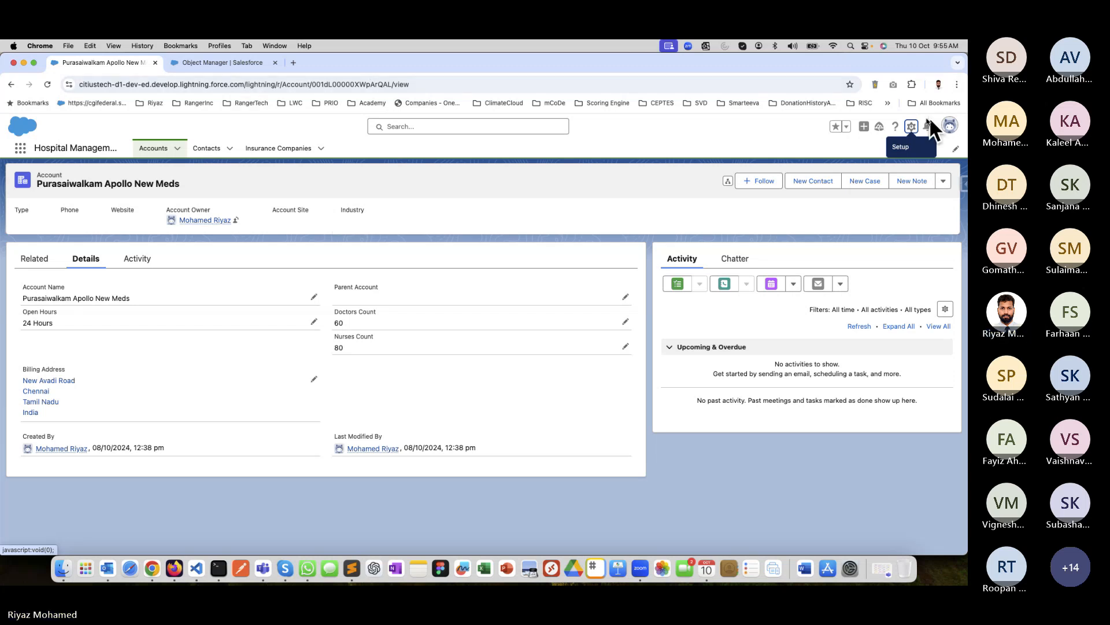
Find the Pharmacy Employee object in the Object Manager by searching for "Pharmacy" and open its fields and relationships.
click(911, 126)
click(891, 153)
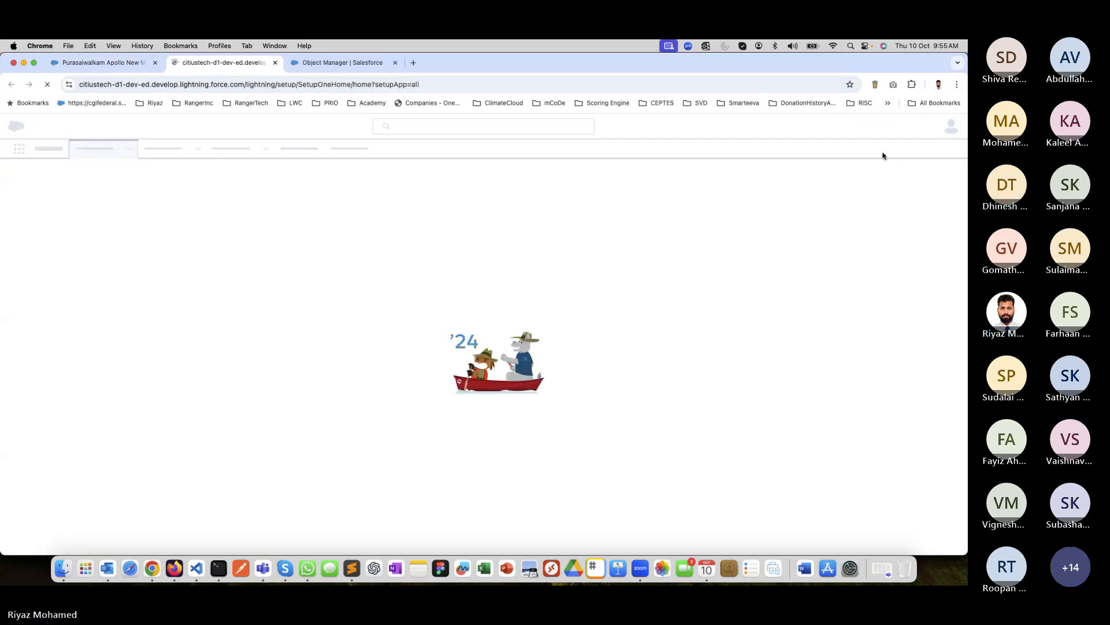
click(328, 64)
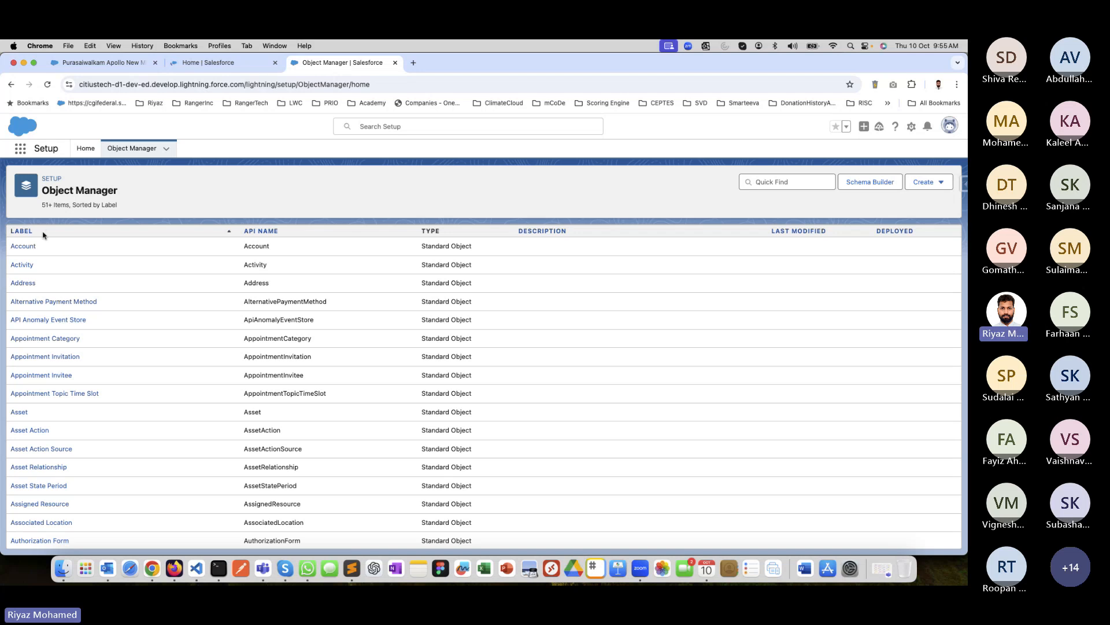
click(820, 182)
text(Pharmacy)
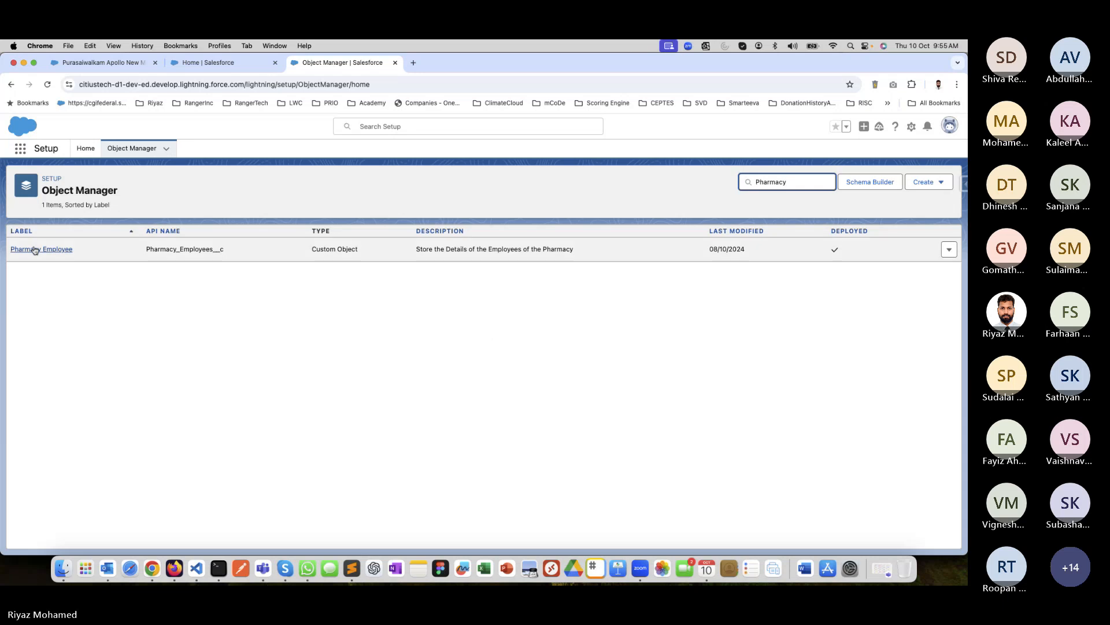
click(34, 248)
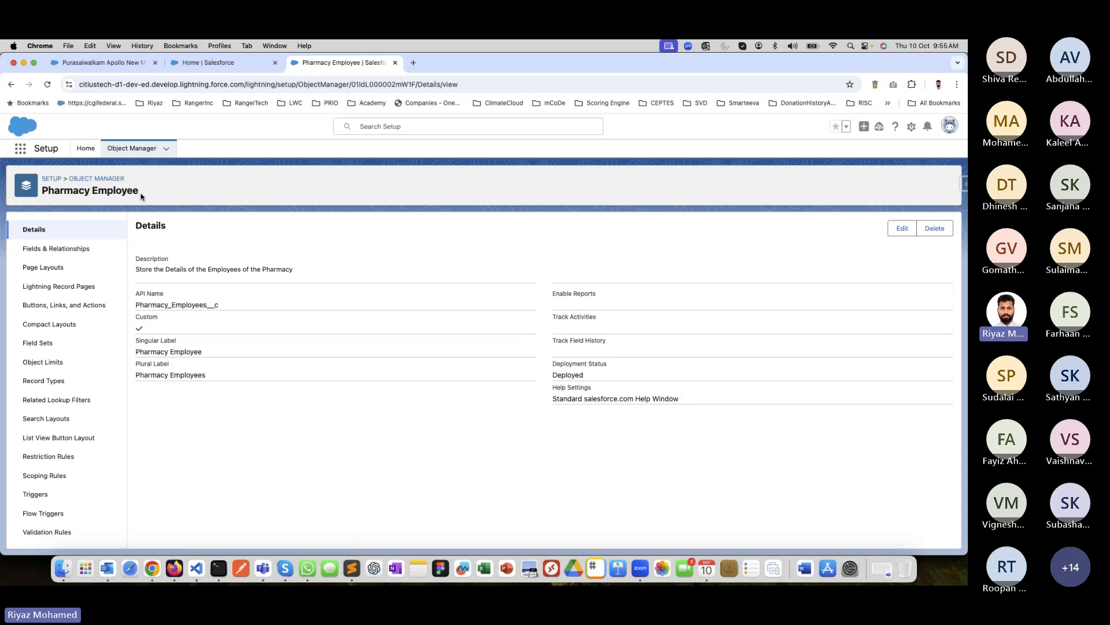
click(68, 248)
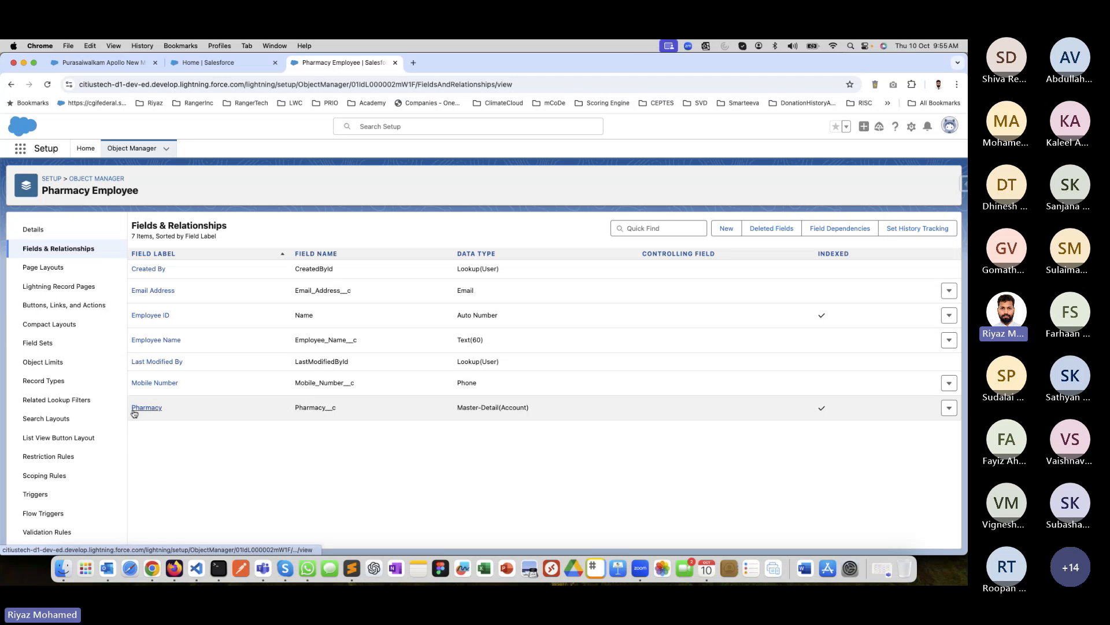
Open the Srivaikundam Apollo Pharmacy account from the recent records and view its details.
click(101, 63)
click(177, 148)
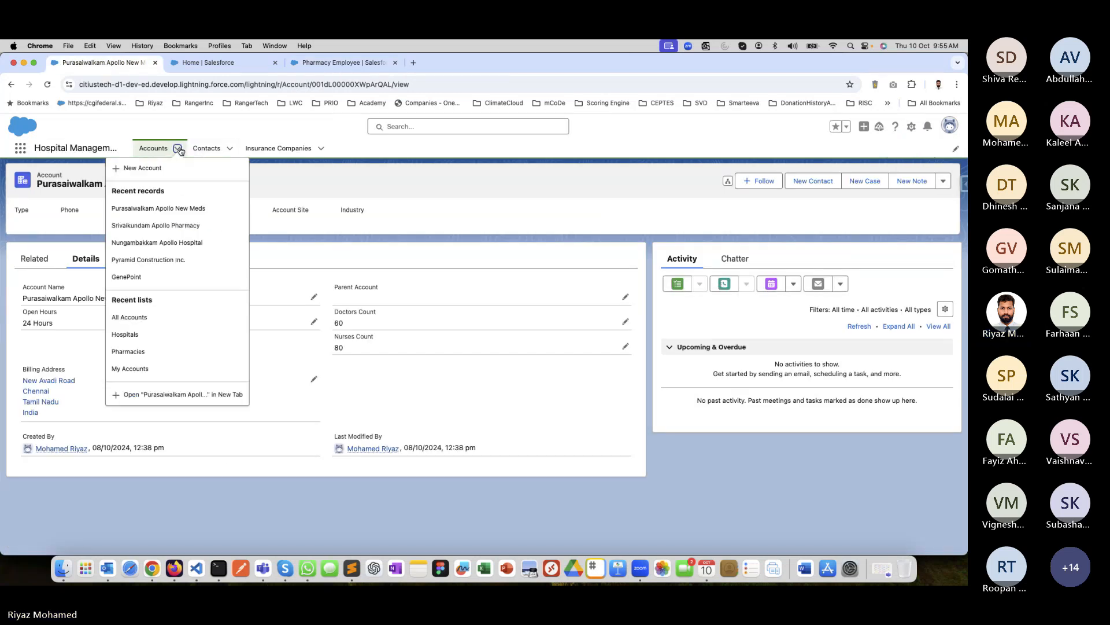
click(168, 230)
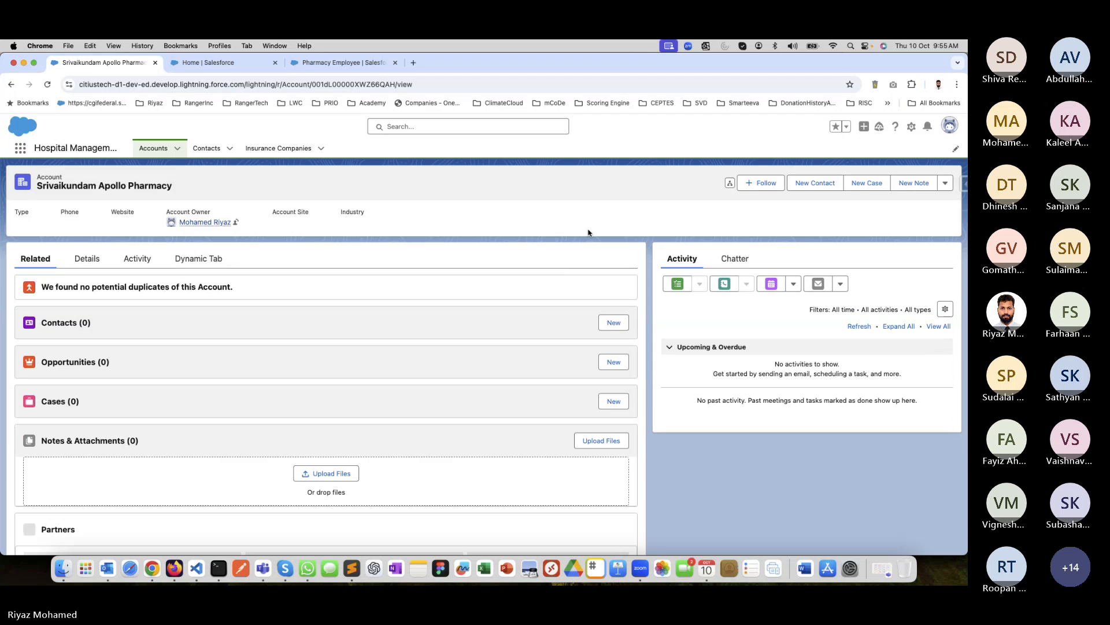
click(87, 258)
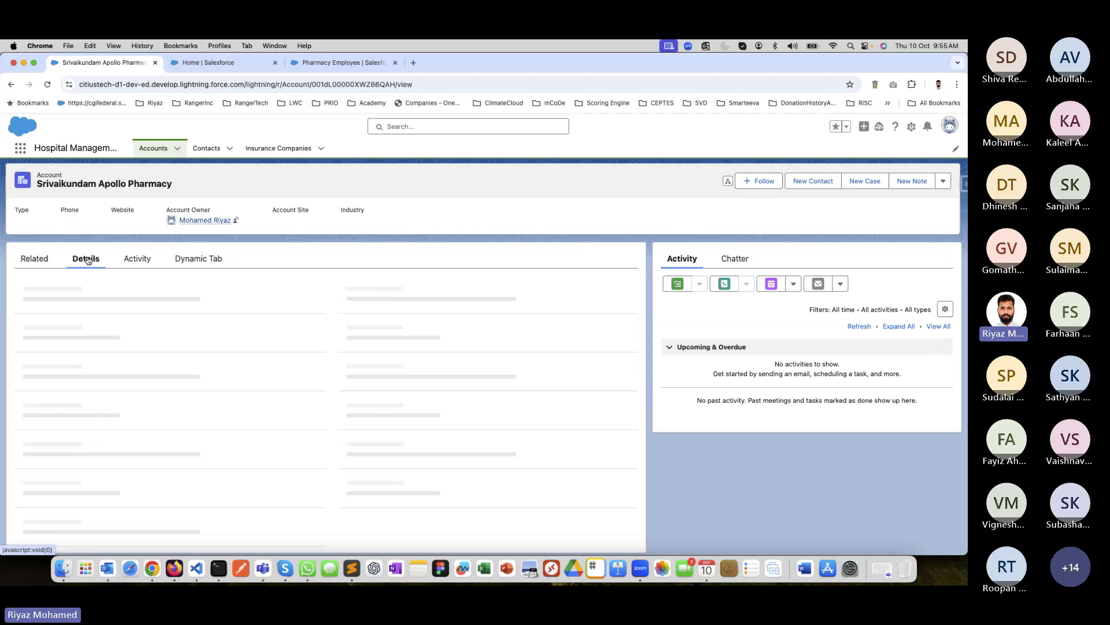
Open the account's related Pharmacy Employees list, view the employee record in it, and return to the list.
click(35, 258)
scroll(109, 412, down, 3)
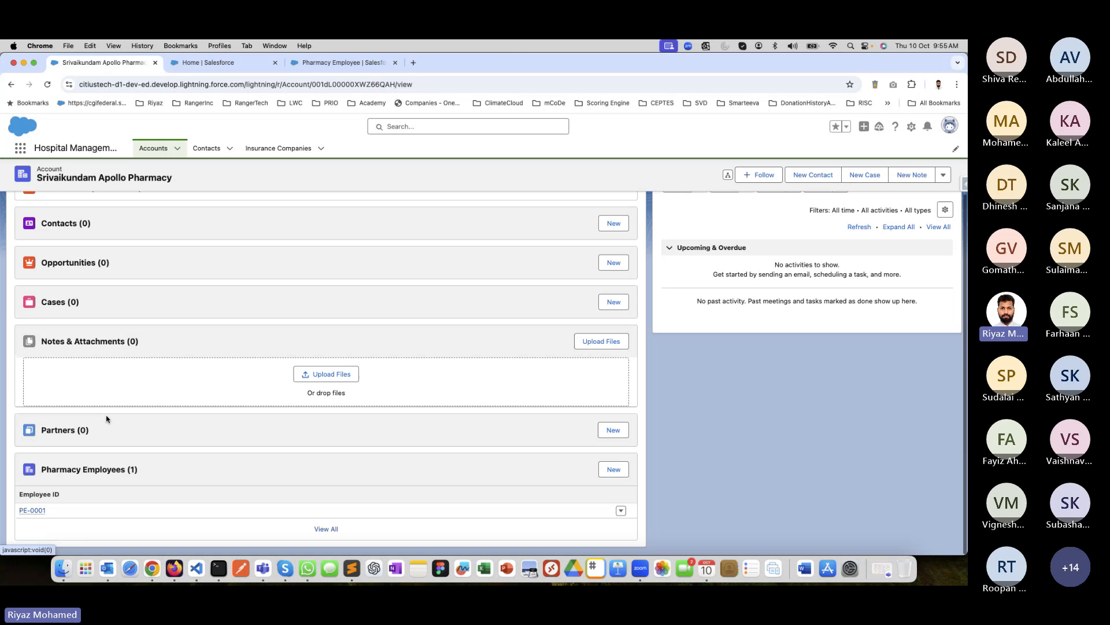
click(64, 472)
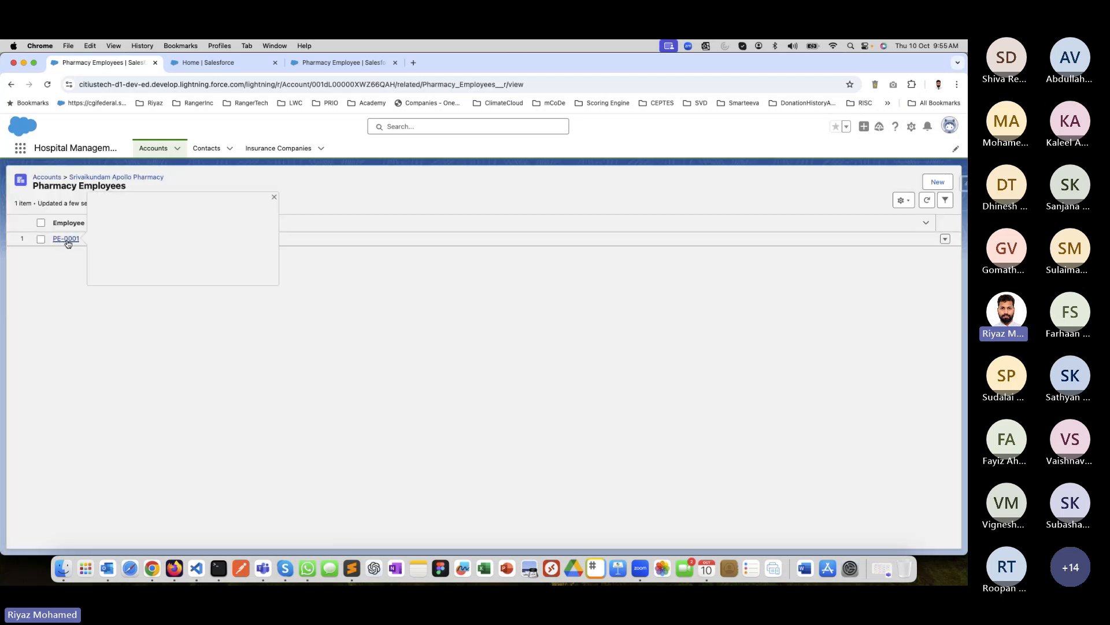
click(66, 240)
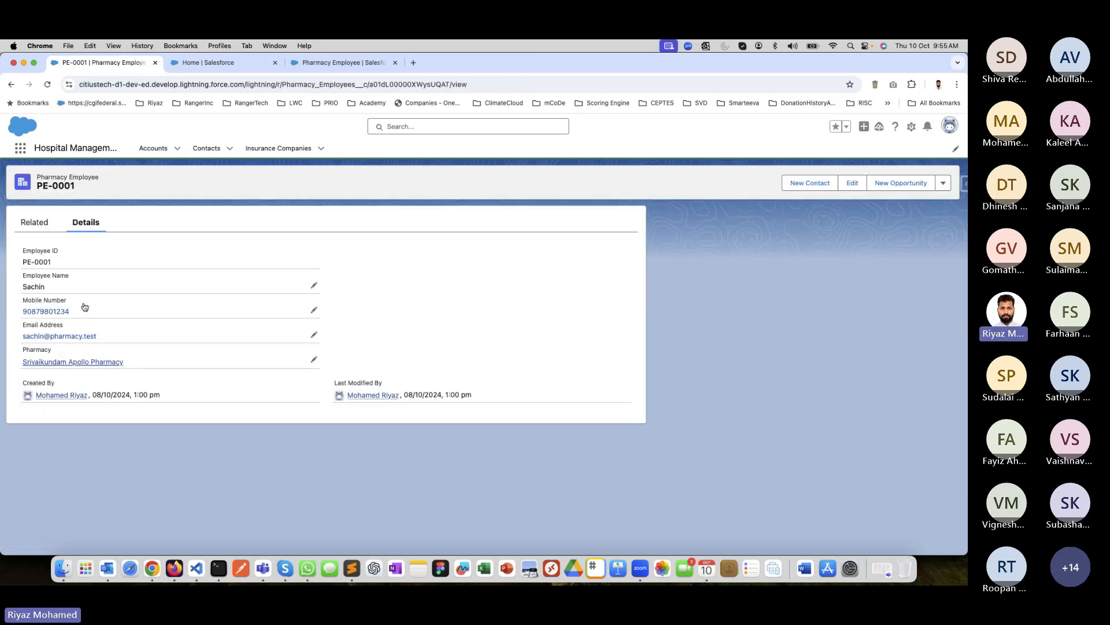
click(10, 85)
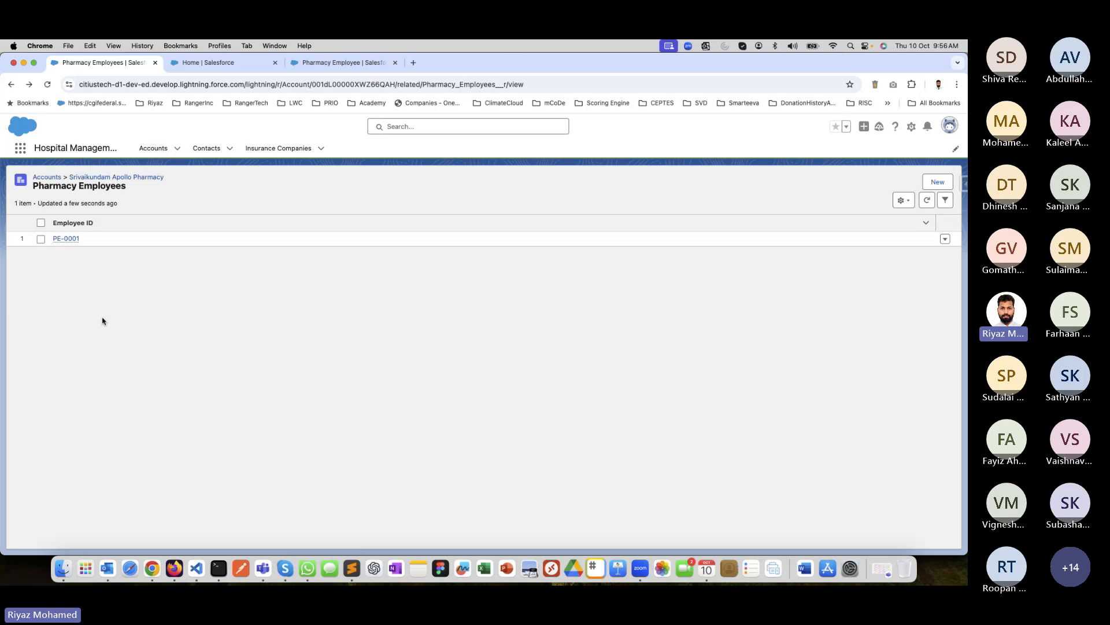
Start a new custom field on the Pharmacy Employee object with the Checkbox data type.
click(313, 64)
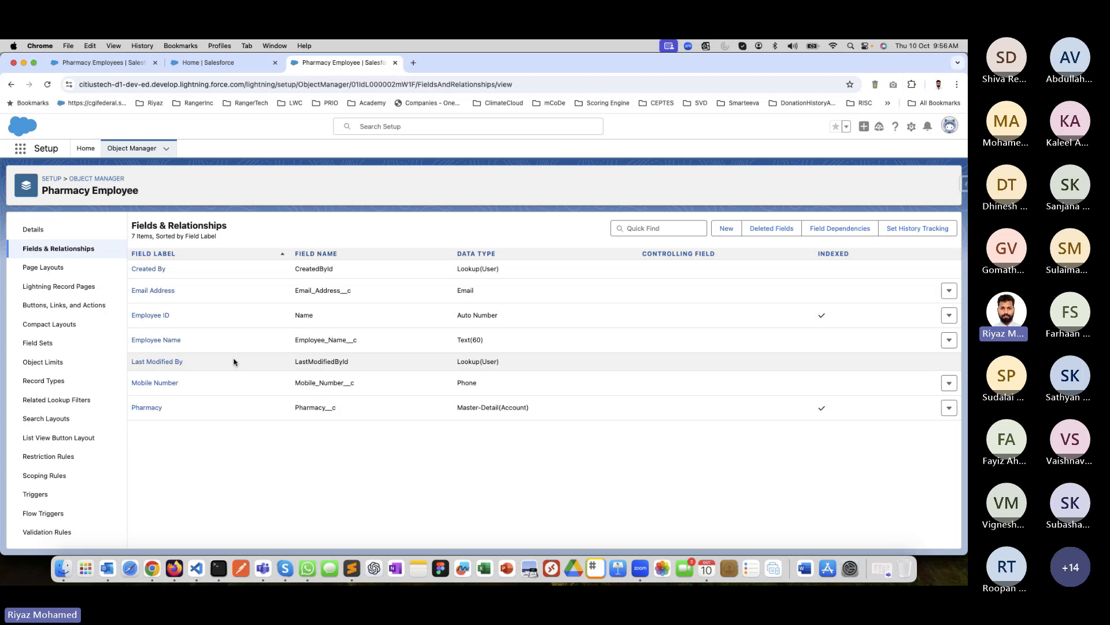
click(727, 232)
scroll(182, 454, down, 5)
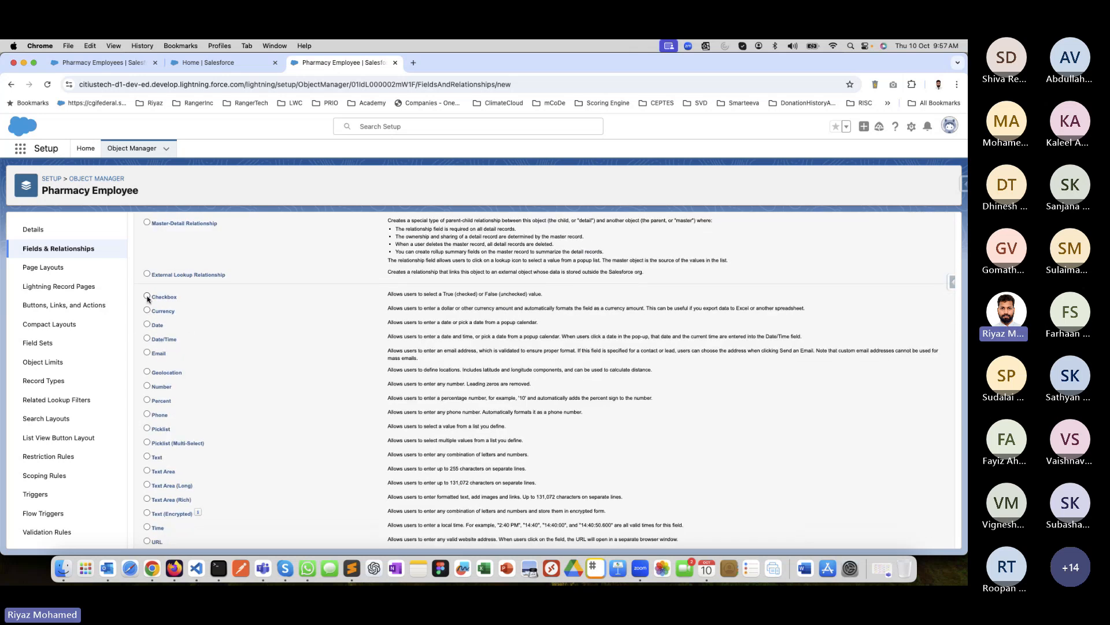
click(147, 296)
scroll(579, 405, down, 1)
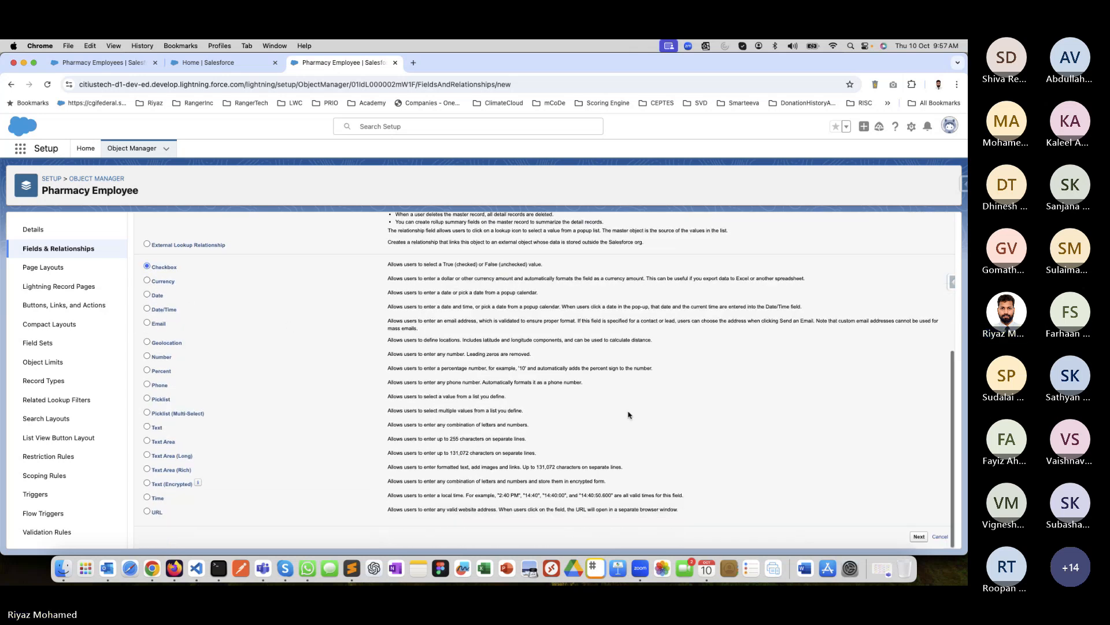
click(918, 537)
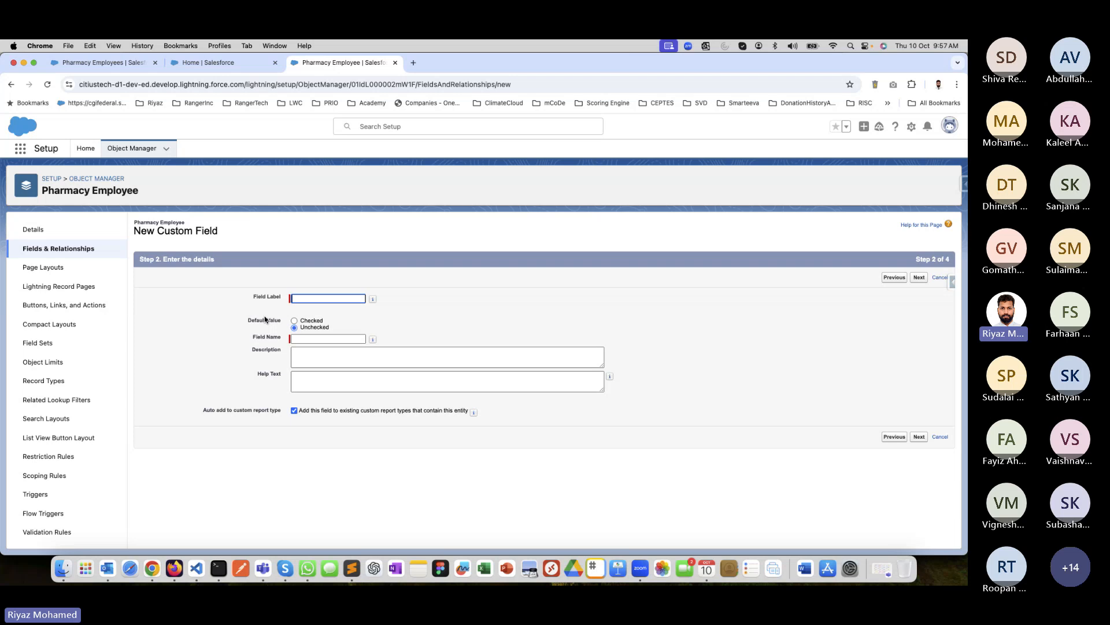
Label the checkbox field "Is Education Certificate Uploaded" and let the field name fill in from the label.
text(Is Eductation)
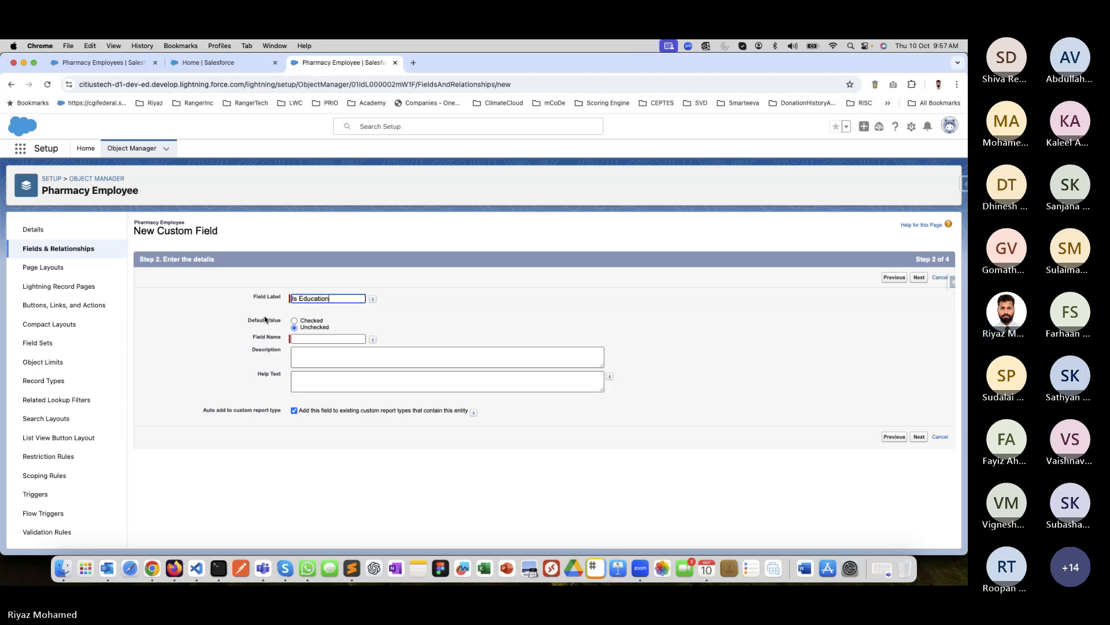
text( Certificate)
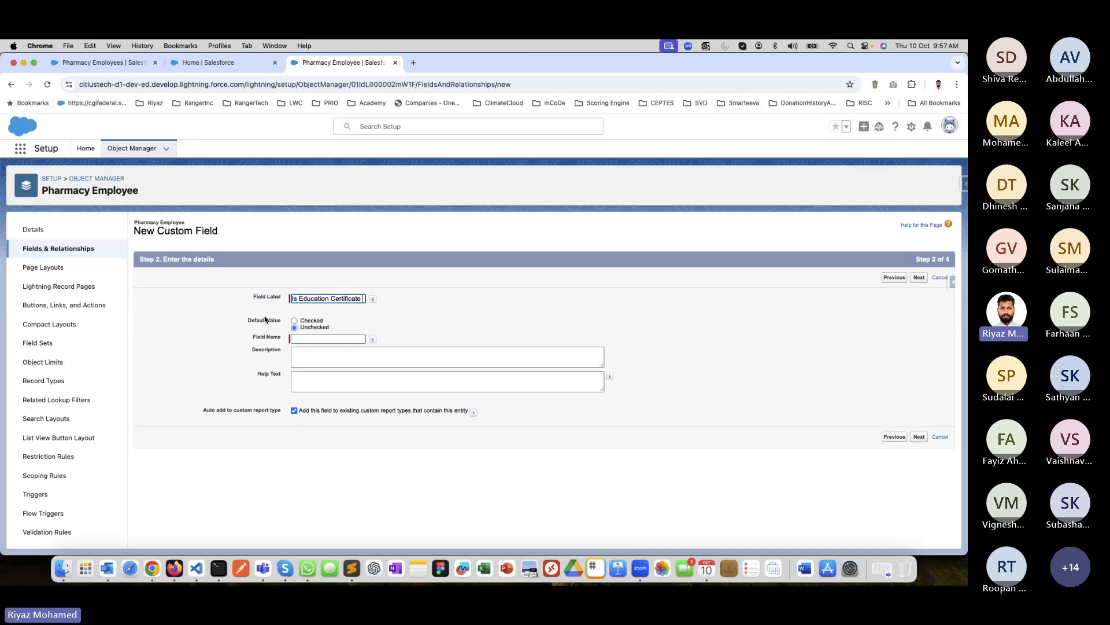
text( Uploaded)
click(310, 340)
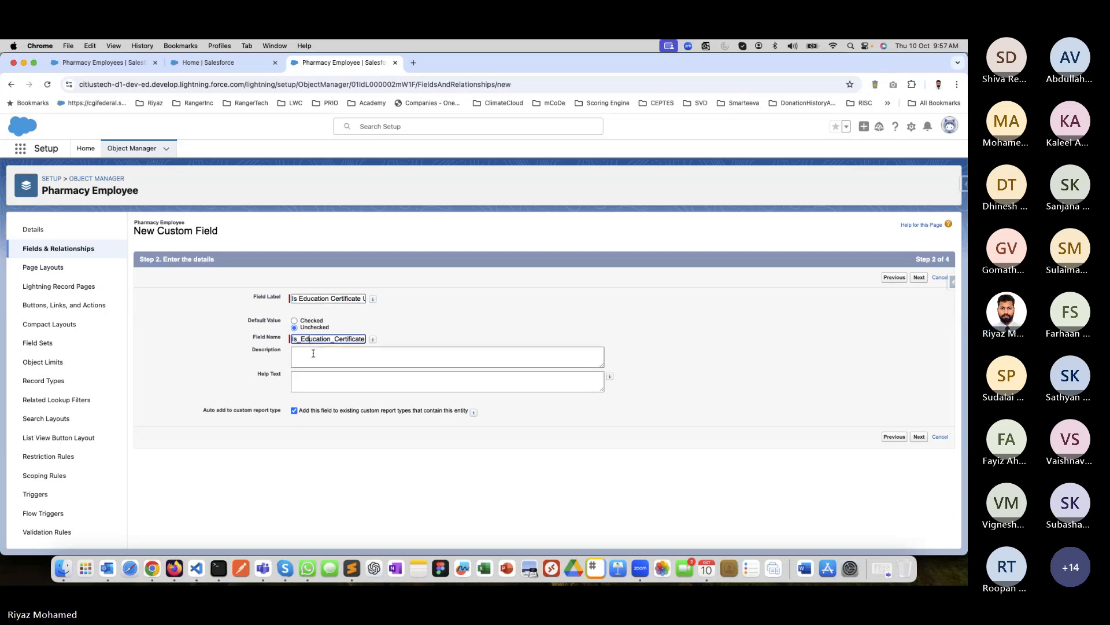
Describe the checkbox field as "Flag to check whether the Certificate is provided by Employee".
click(312, 353)
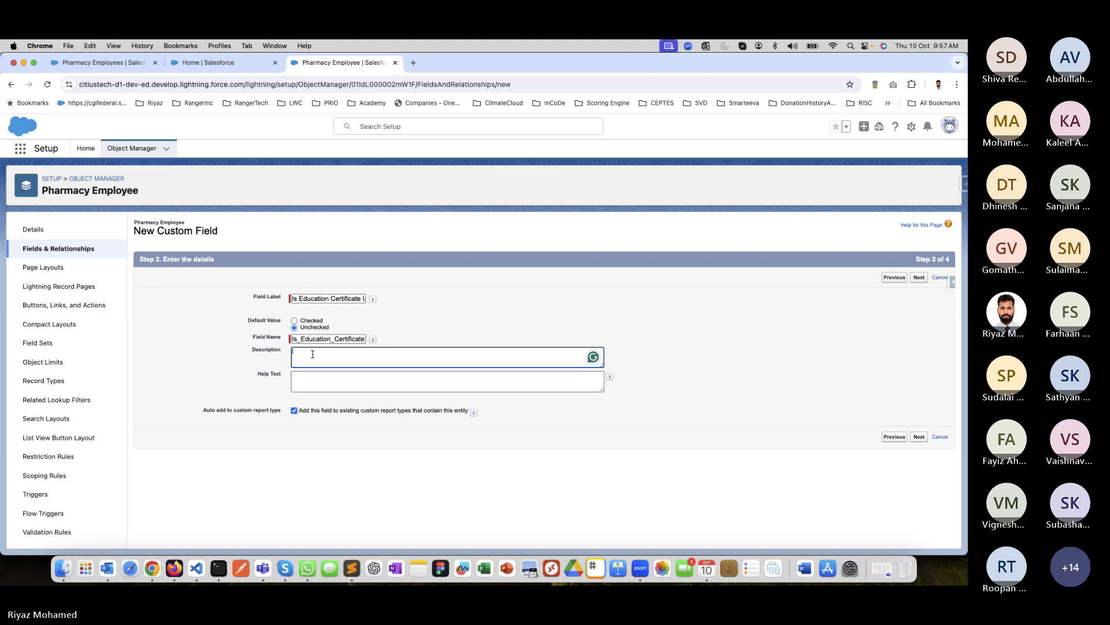
text(Flag to i)
text(heck )
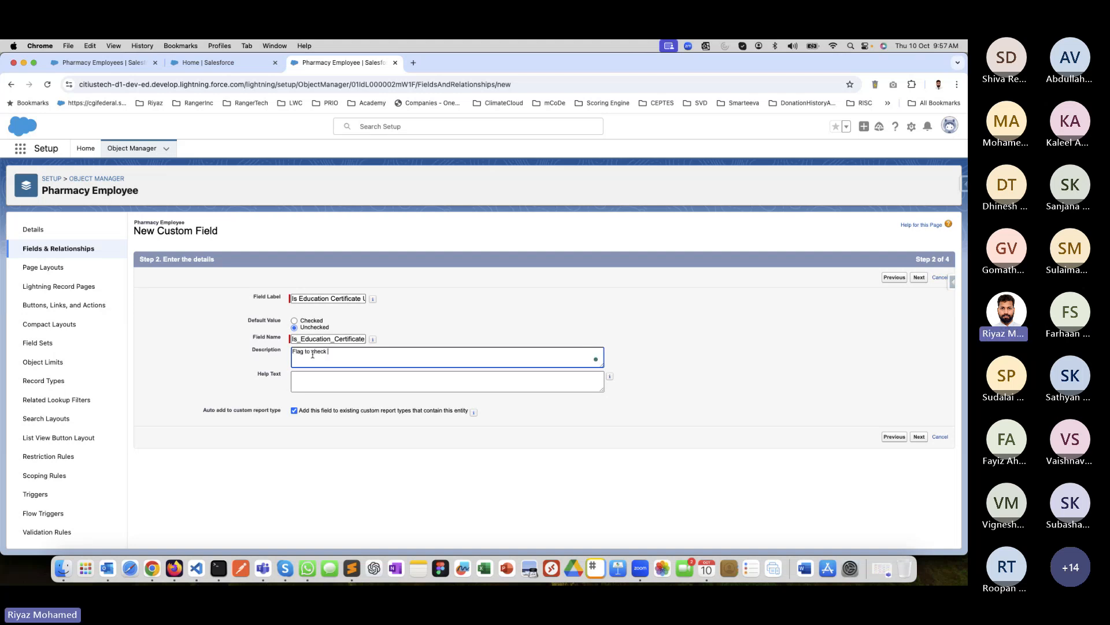
text(whether t)
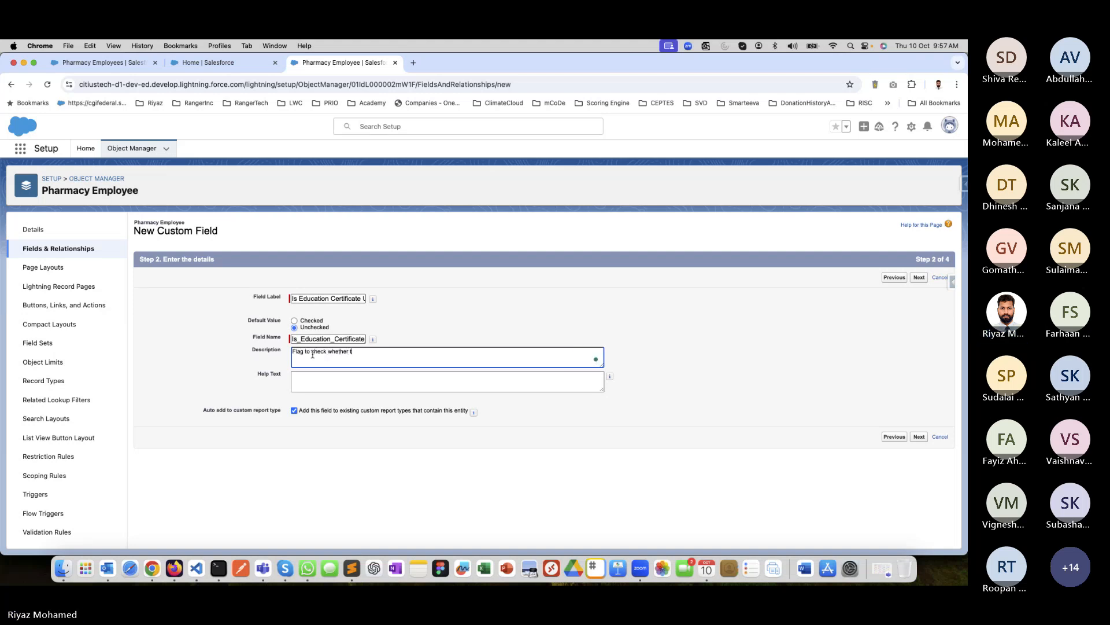
text(he Certigfi)
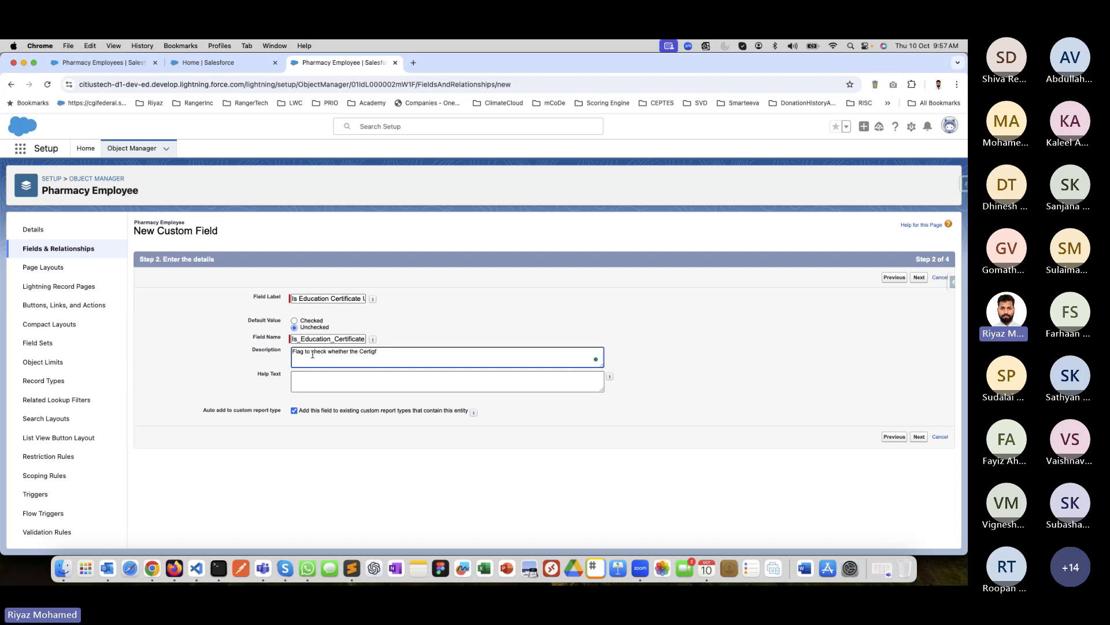
key(BackSpace)
key(BackSpace)
text(ficate )
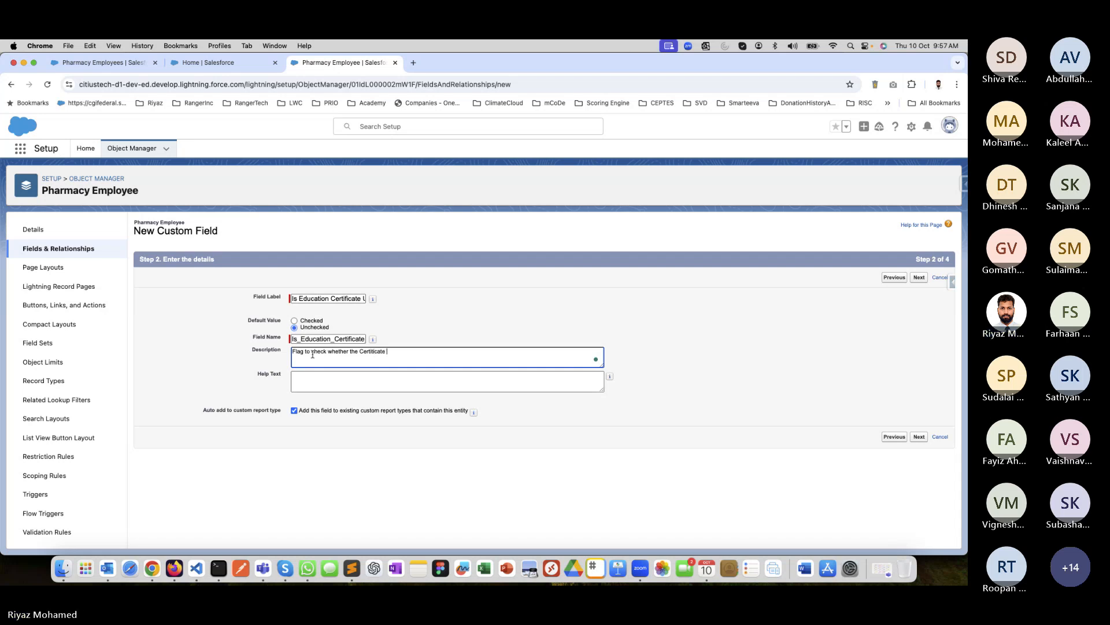
text(is provided by Employee)
click(527, 429)
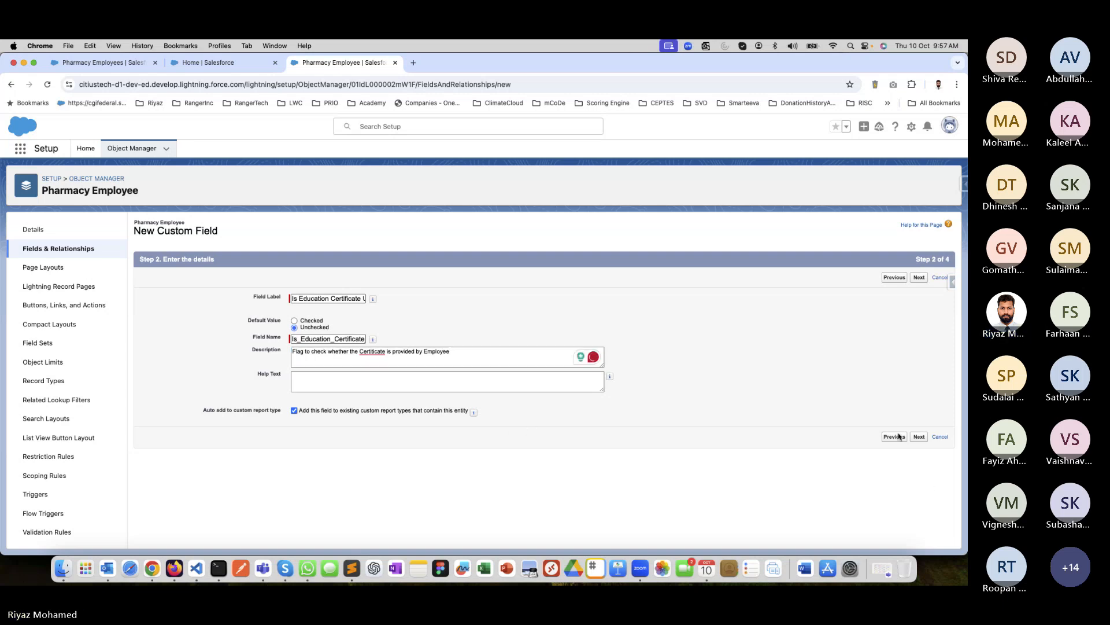
Make the new checkbox field visible to all profiles, keep it on the Pharmacy Employee Layout, and save it.
click(919, 437)
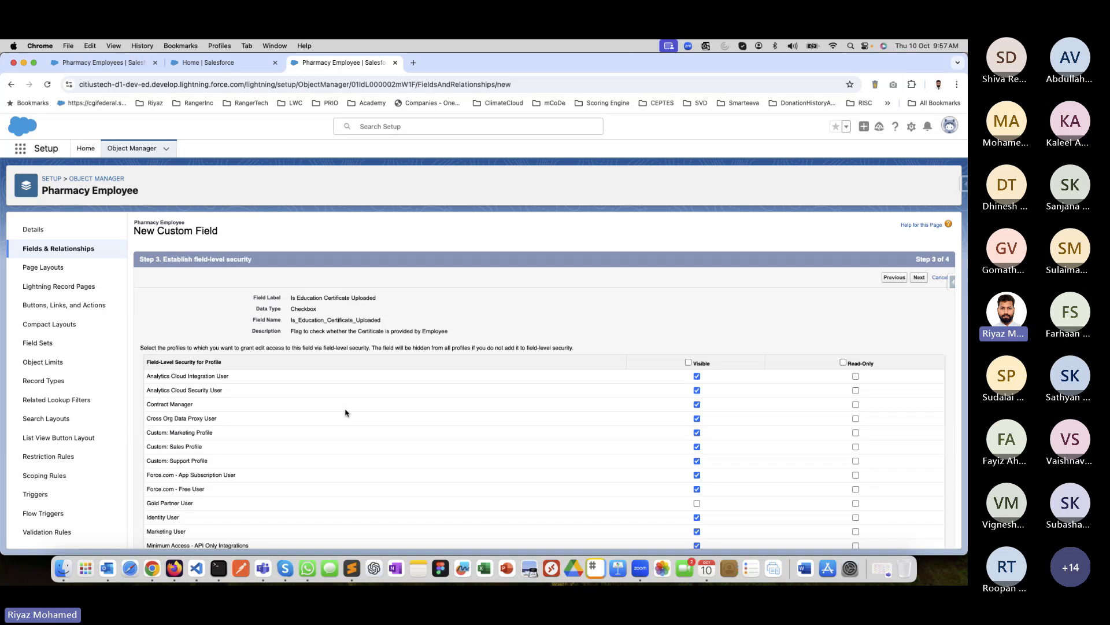
click(688, 362)
click(921, 278)
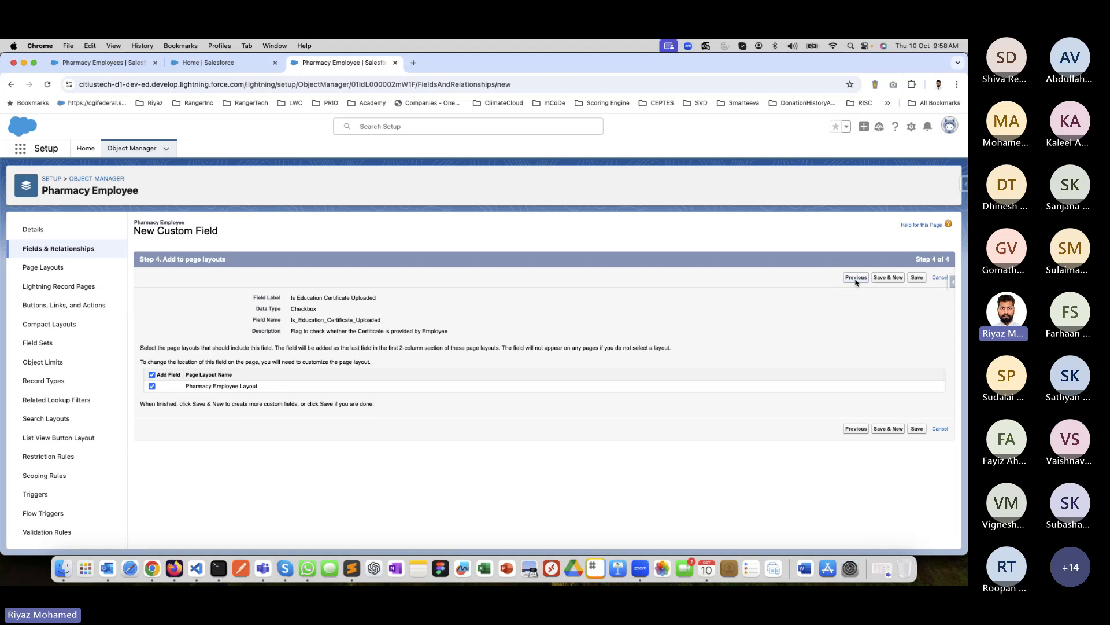
click(856, 278)
click(894, 277)
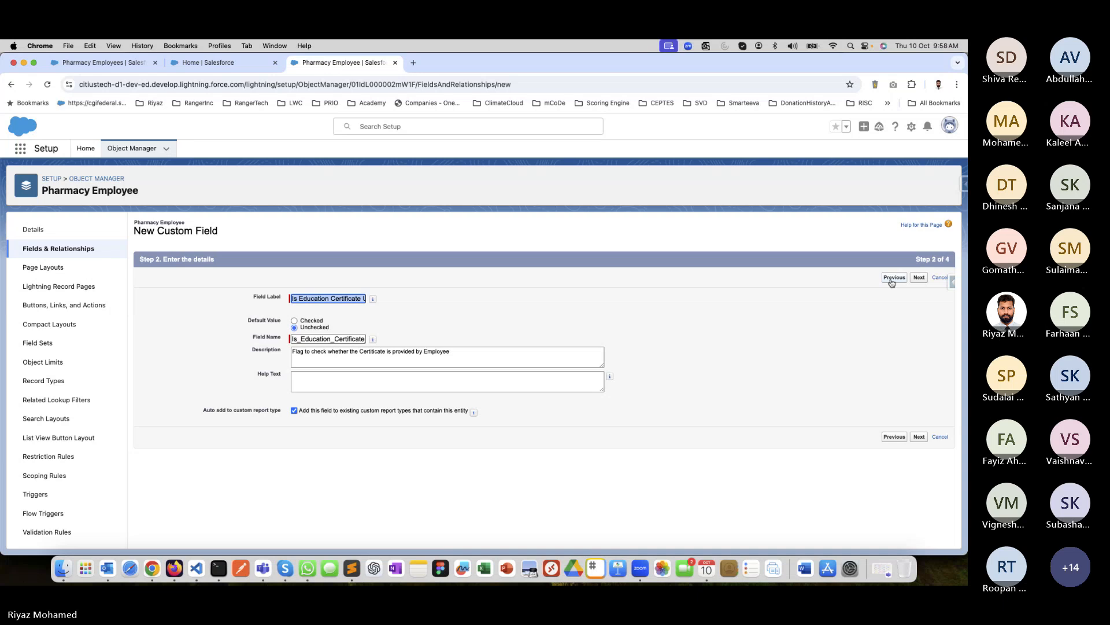
click(918, 279)
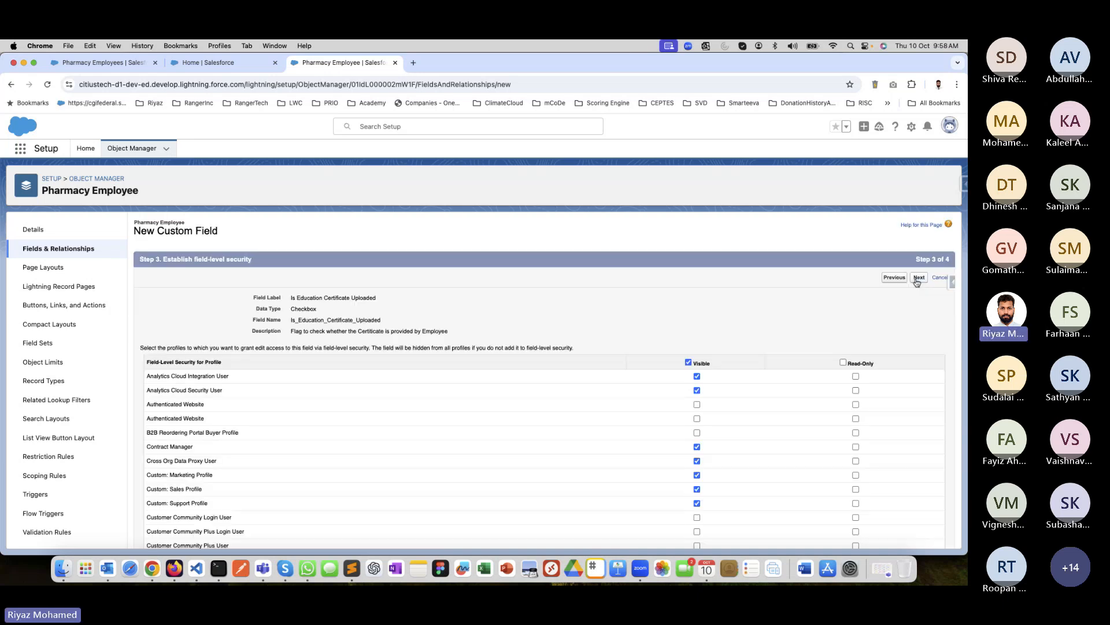
click(689, 362)
click(688, 362)
click(919, 278)
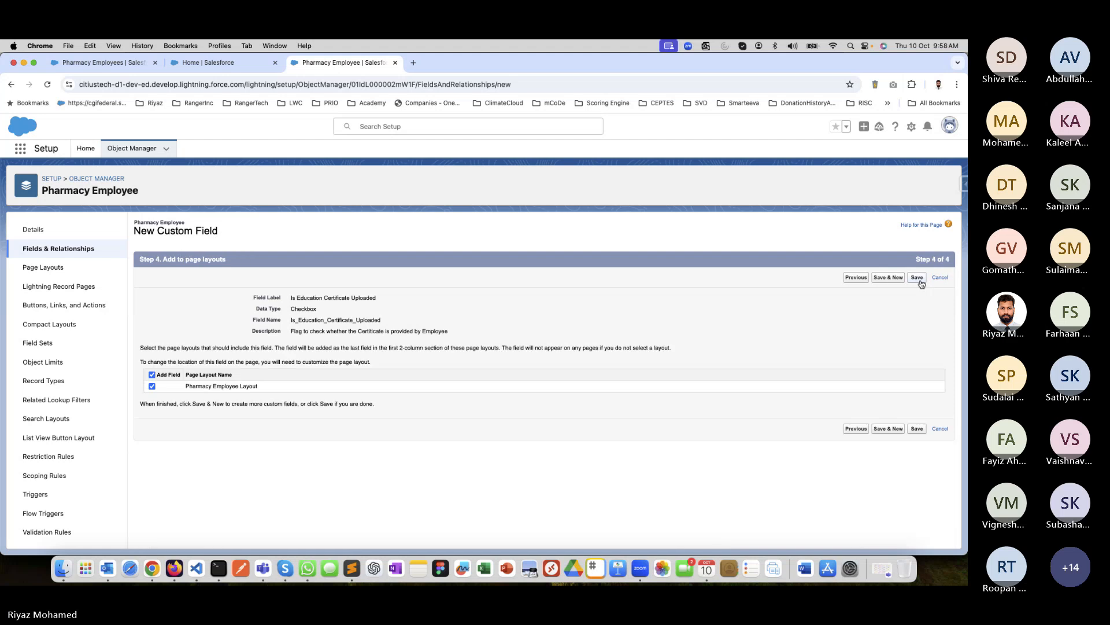
click(917, 429)
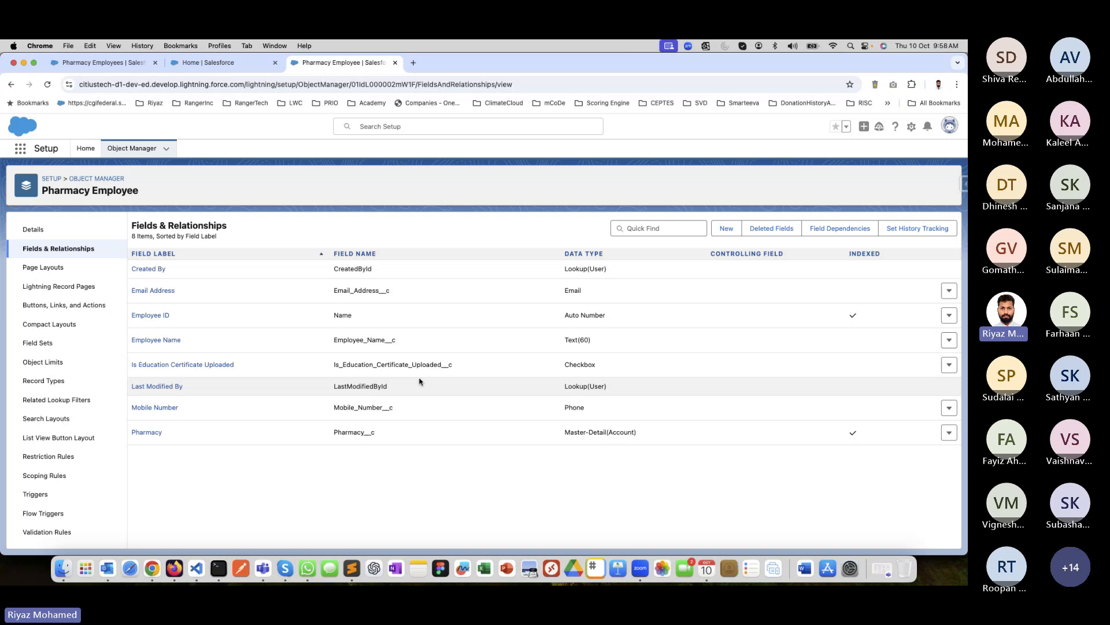
Start a new validation rule on the Pharmacy Employee object.
scroll(67, 484, down, 1)
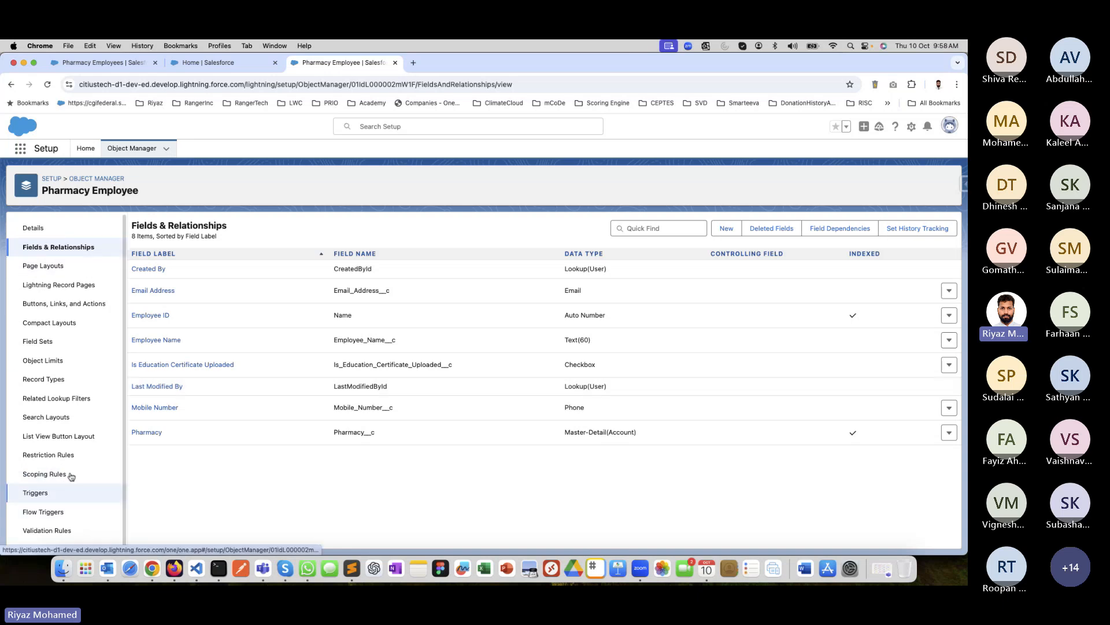
click(74, 531)
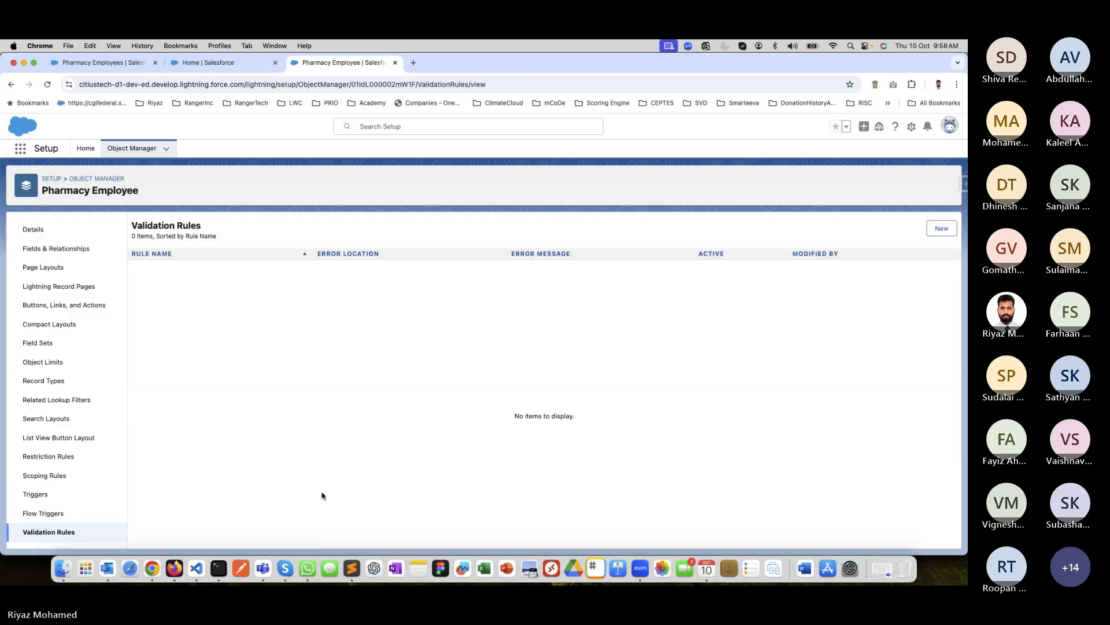
click(937, 227)
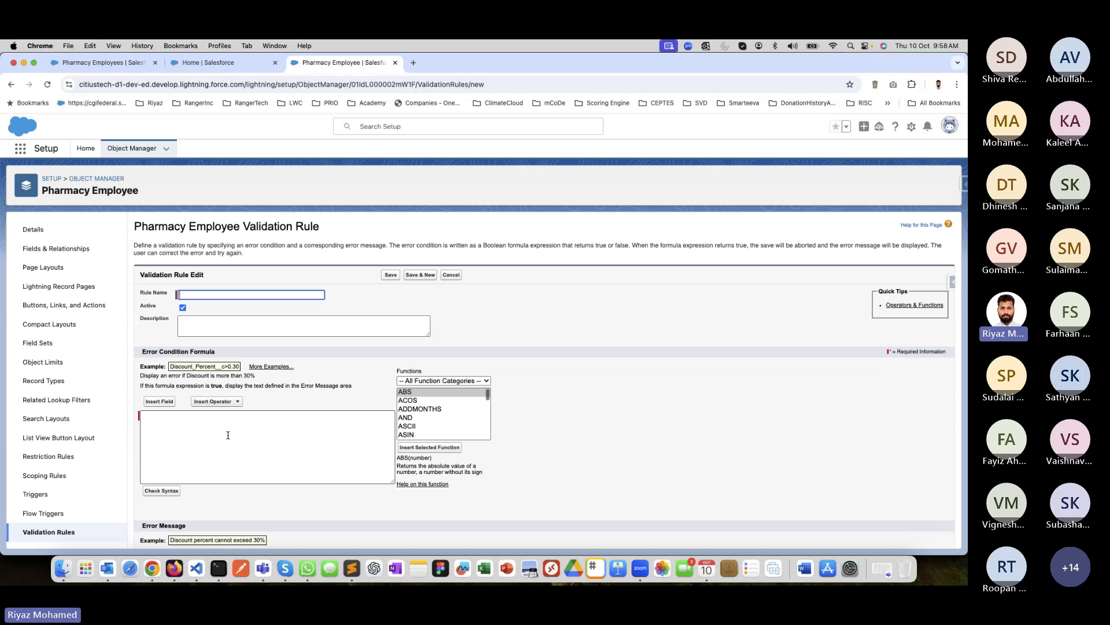
click(249, 428)
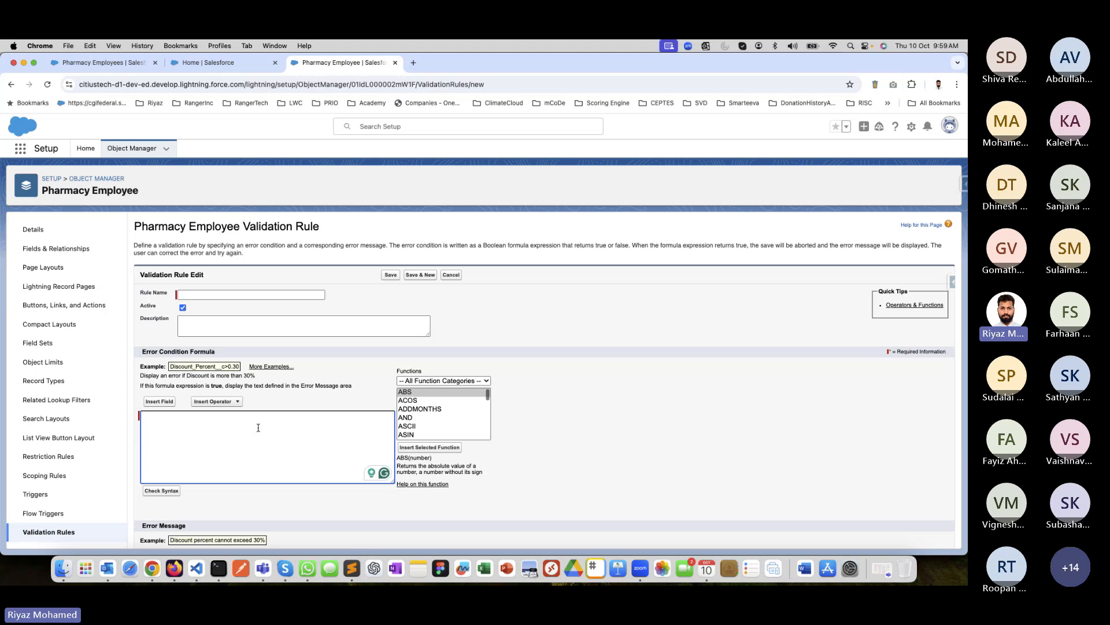
Write "Educational Certificate is Mandatory" as the rule name and move that text into the rule's description.
click(231, 290)
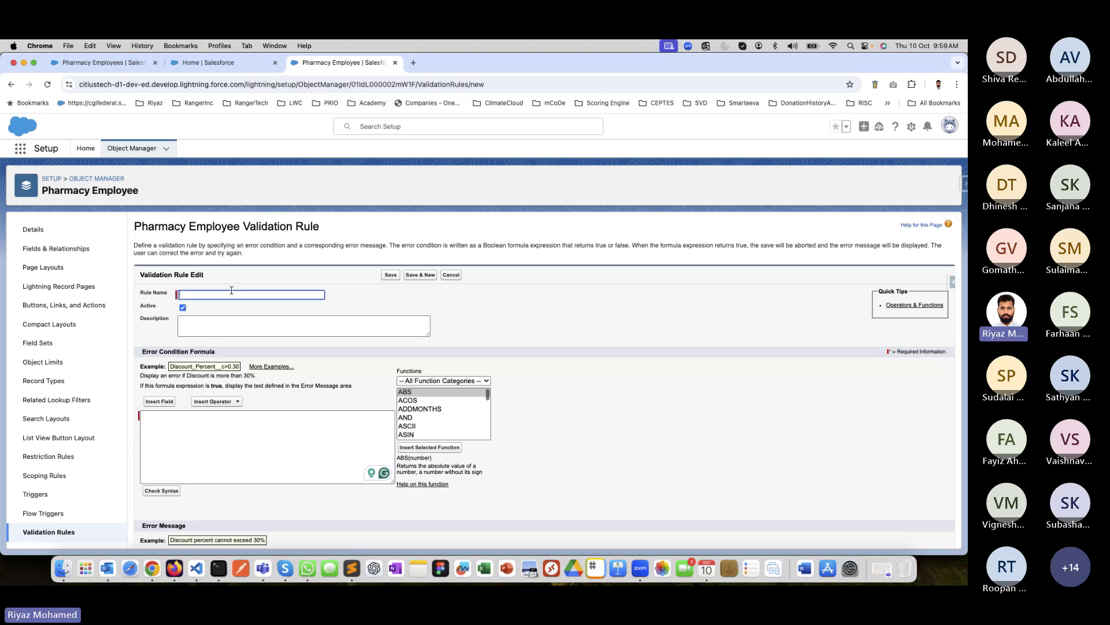
text(E)
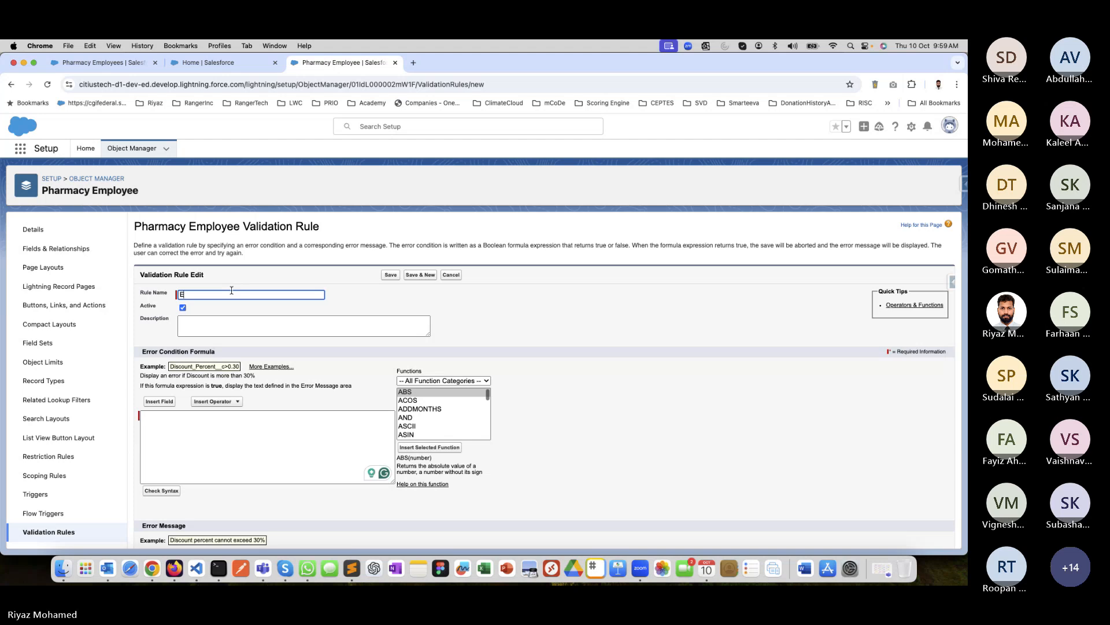
text(ducation)
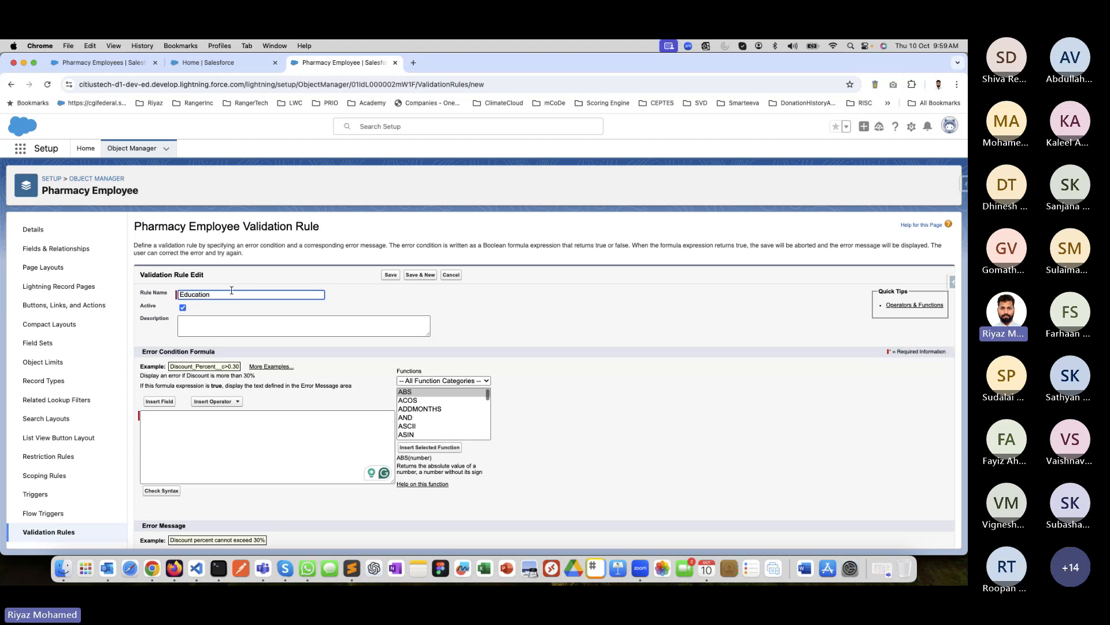
text(al P)
text(oof)
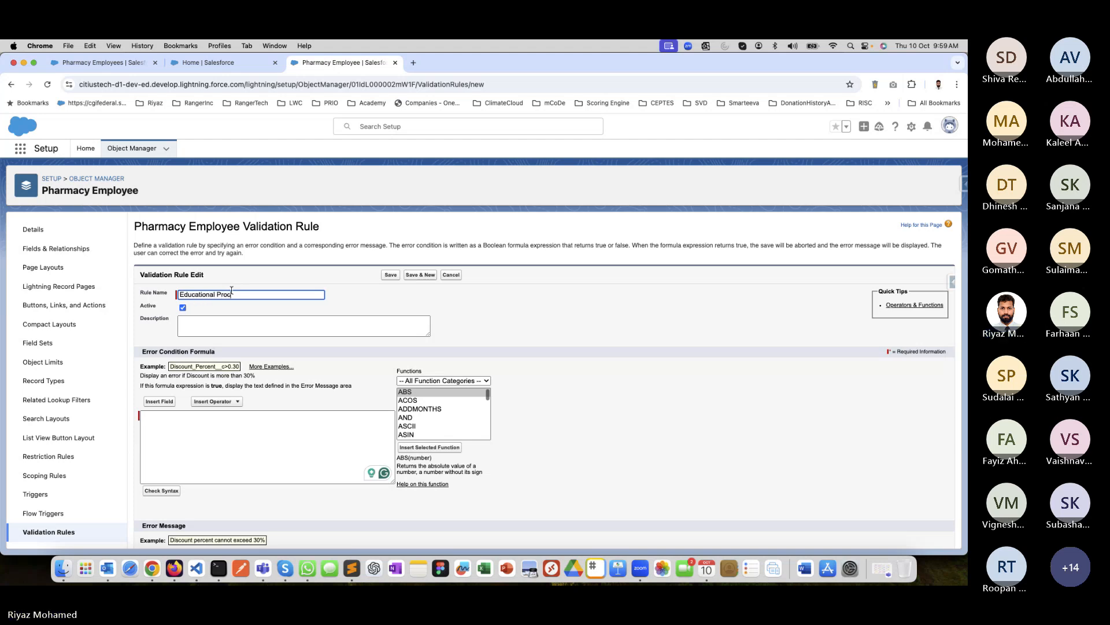
key(BackSpace)
key(BackSpace)
key(BackSpace)
key(BackSpace)
key(BackSpace)
text(Certificate is )
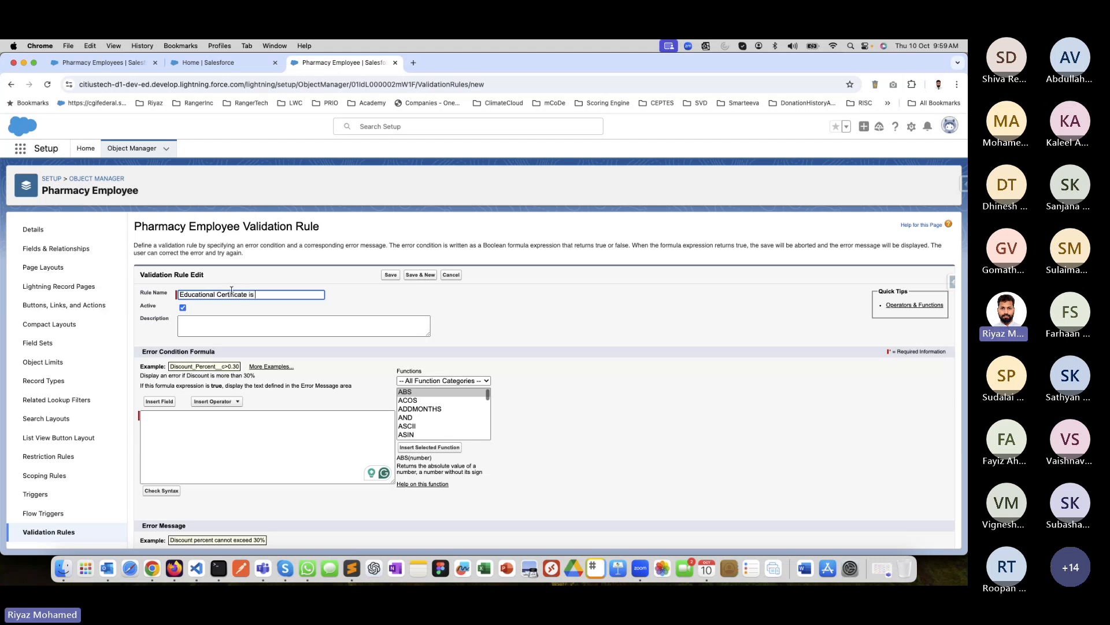
text(Mandatory)
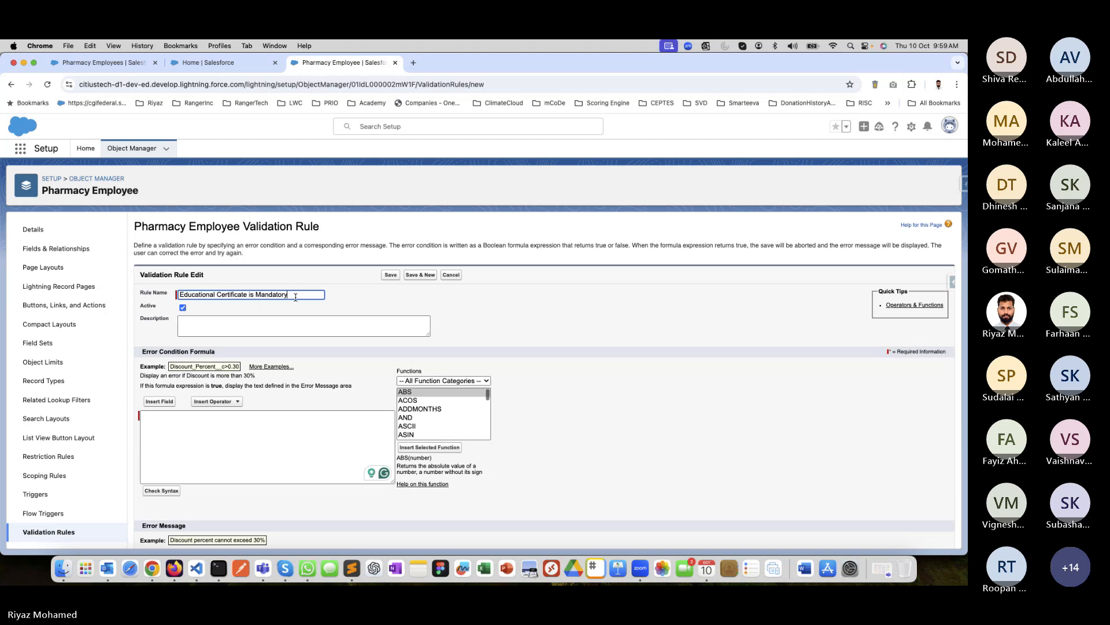
drag(289, 295, 118, 296)
key(super+c)
click(194, 322)
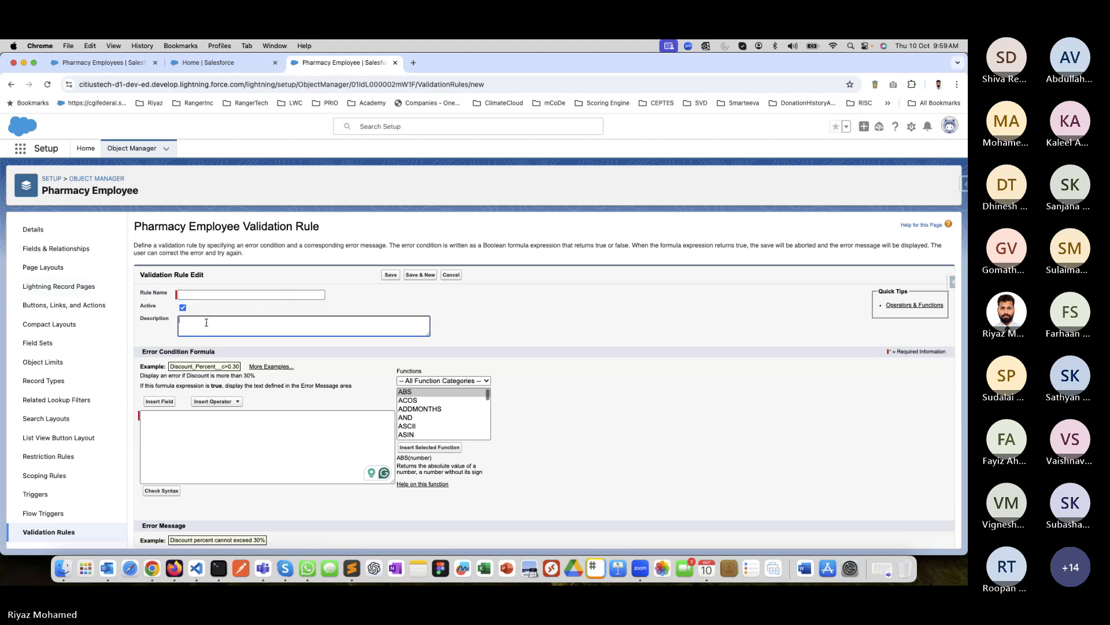
key(super+v)
Name the validation rule "Educational Certification Check".
click(206, 296)
text(Educati)
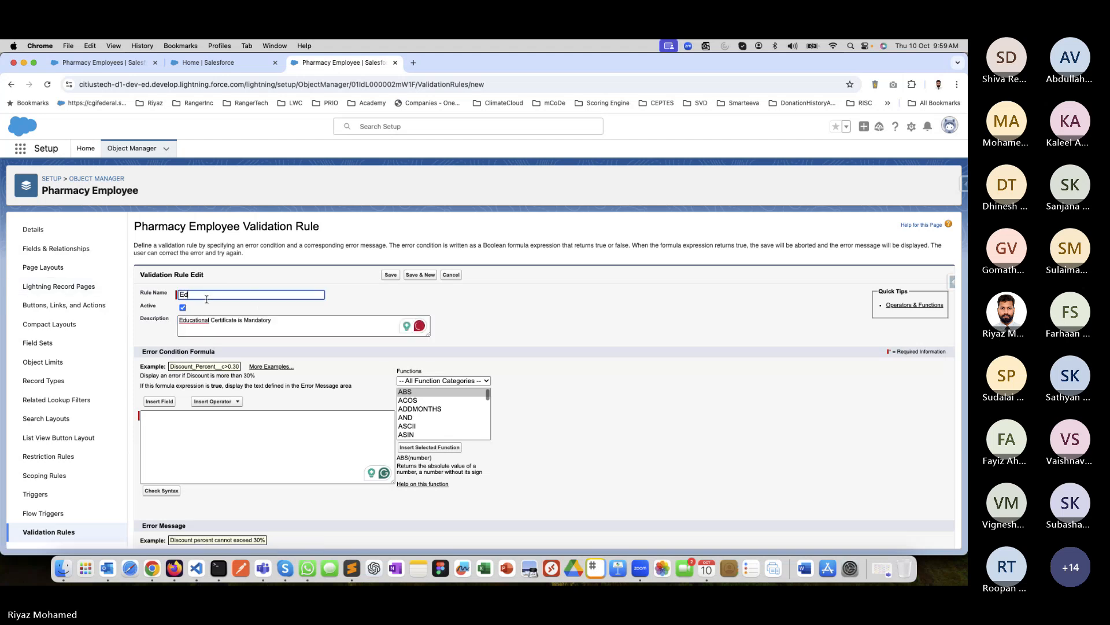
text(onal)
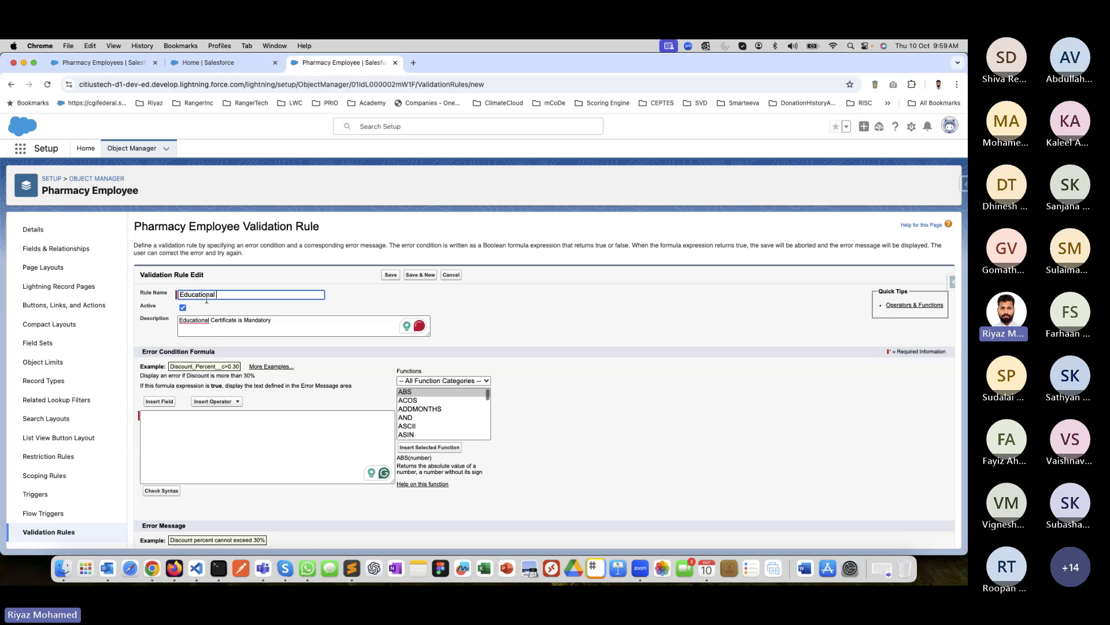
text( Certification Checlk)
key(BackSpace)
key(BackSpace)
text(k)
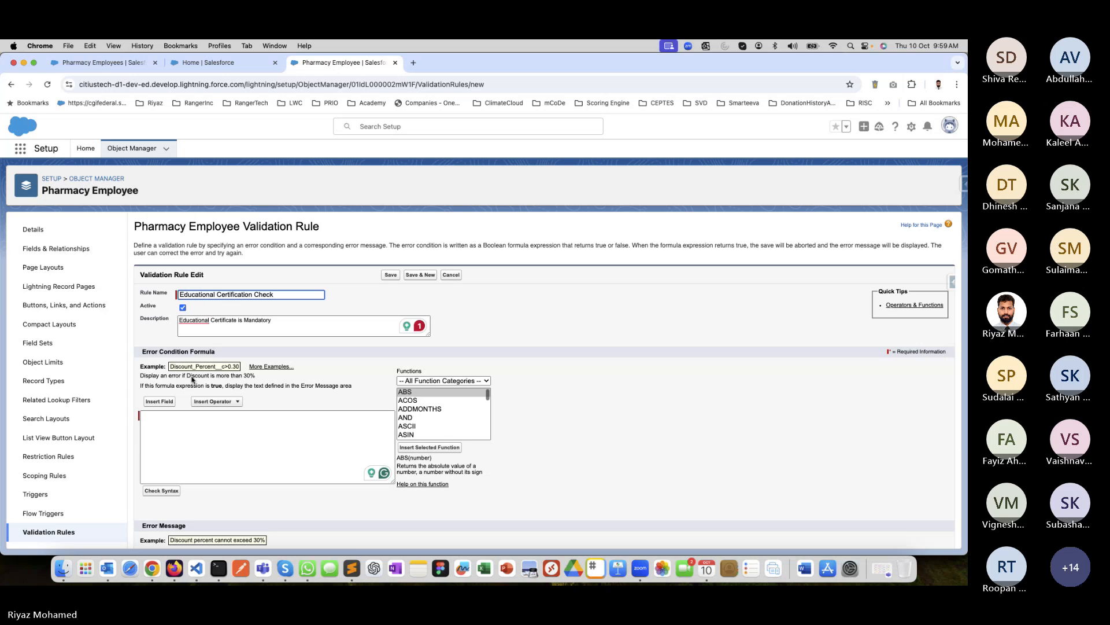
Build the error condition from the Is Education Certificate Uploaded field as "Is_Education_Certificate_Uploaded__c == true" and check its syntax.
click(176, 417)
click(164, 406)
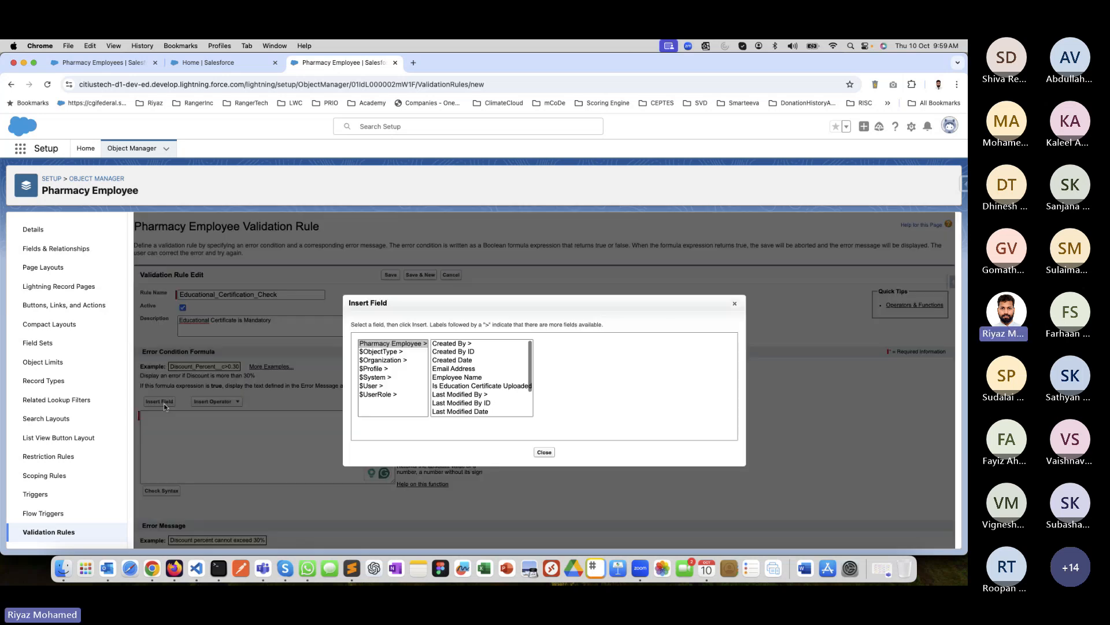
click(463, 386)
click(598, 397)
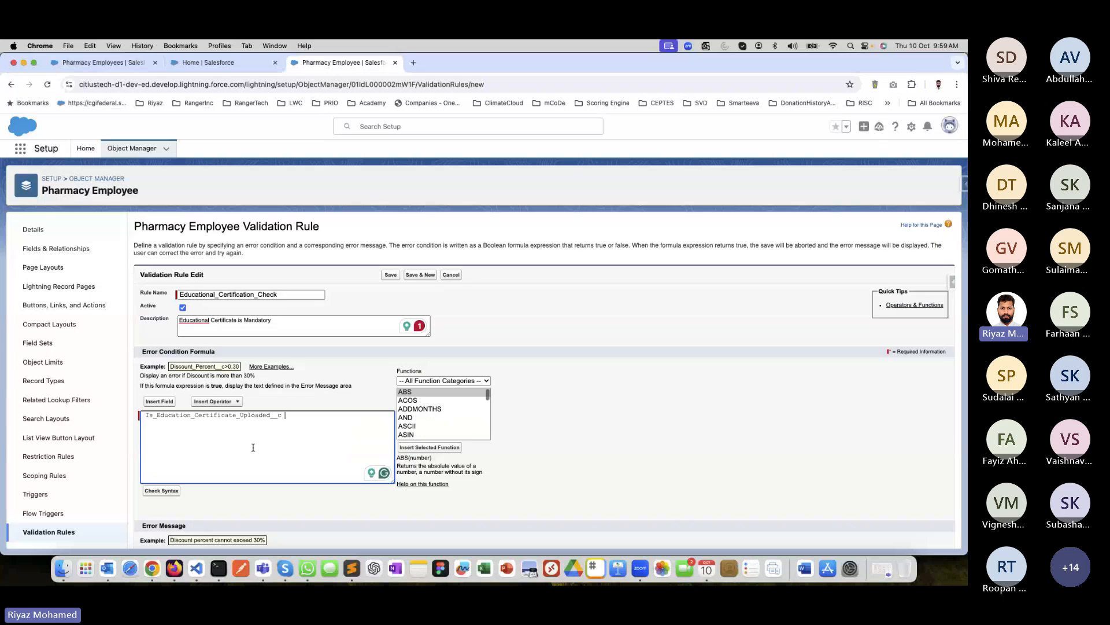
text(== true)
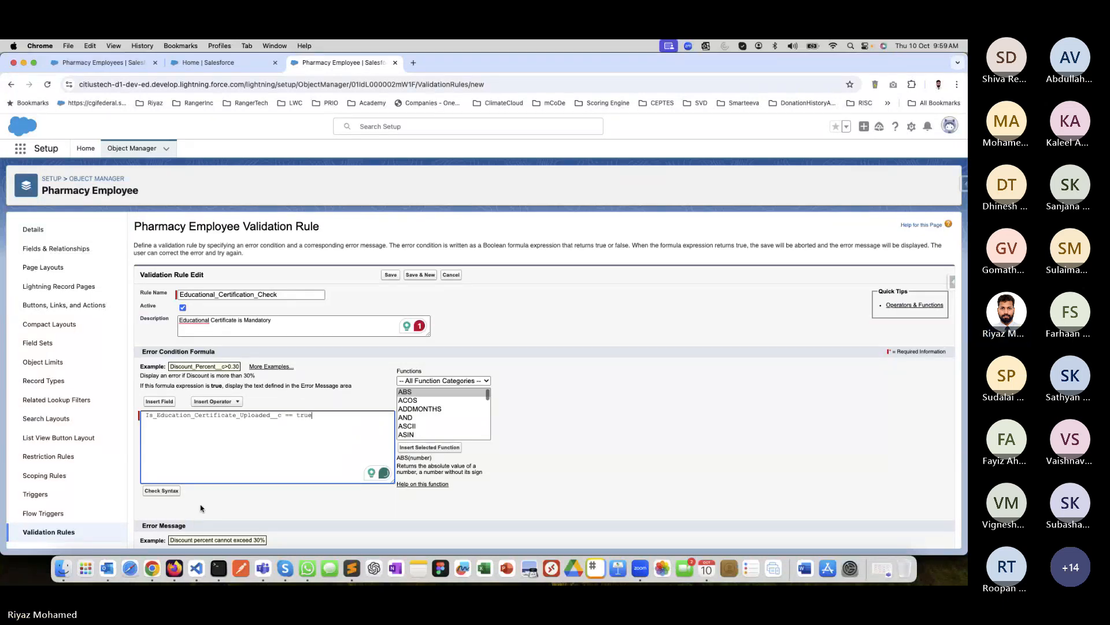
click(160, 490)
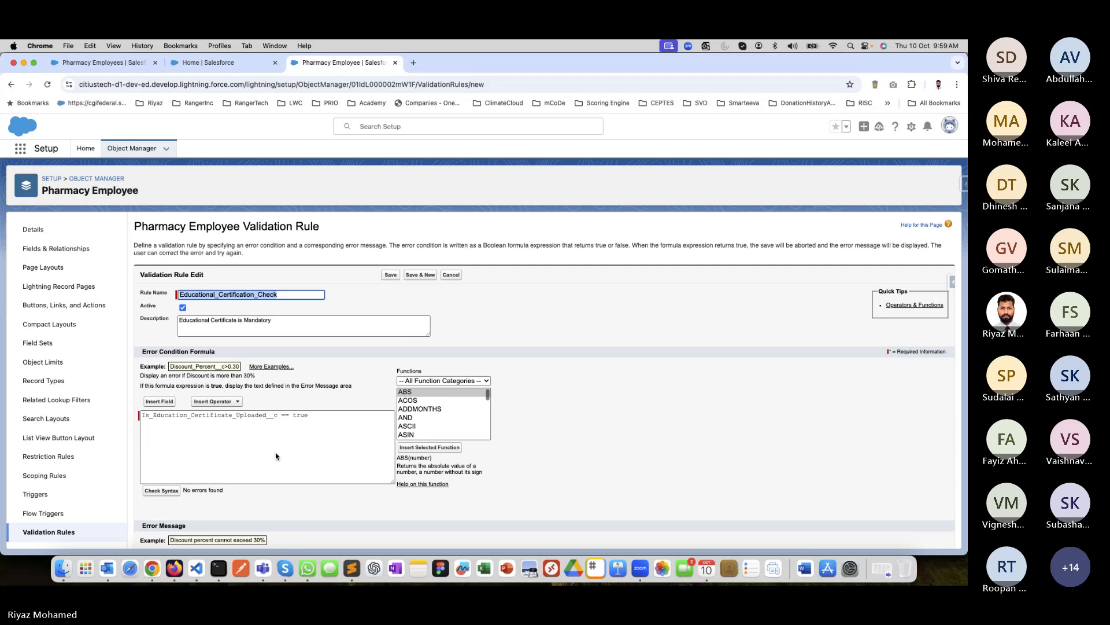
Change the value compared in the error condition formula to false.
click(284, 477)
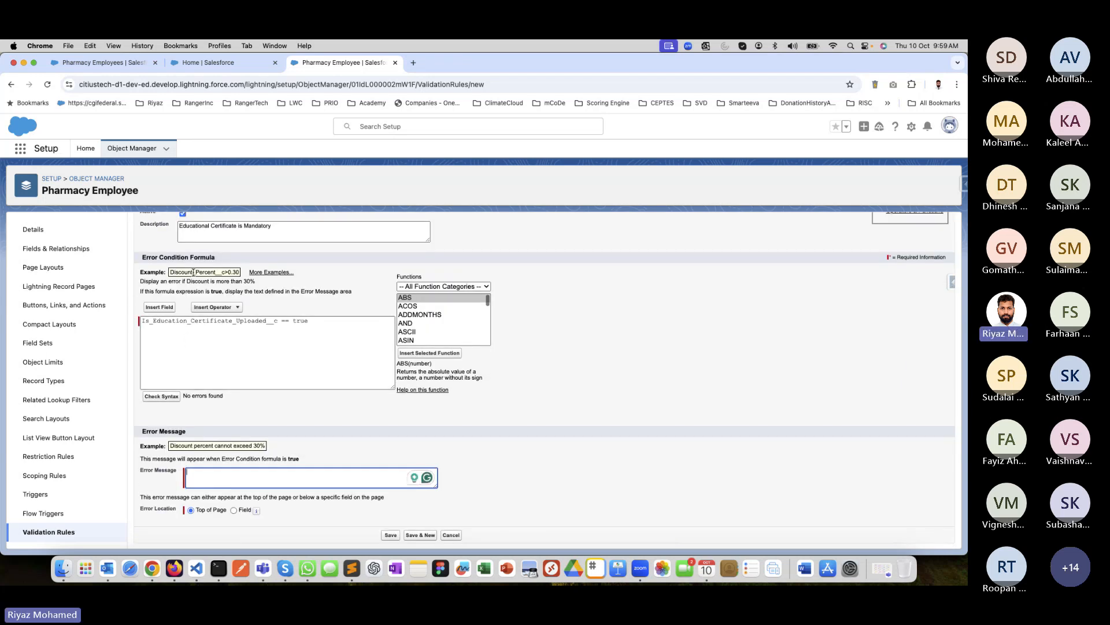
click(292, 321)
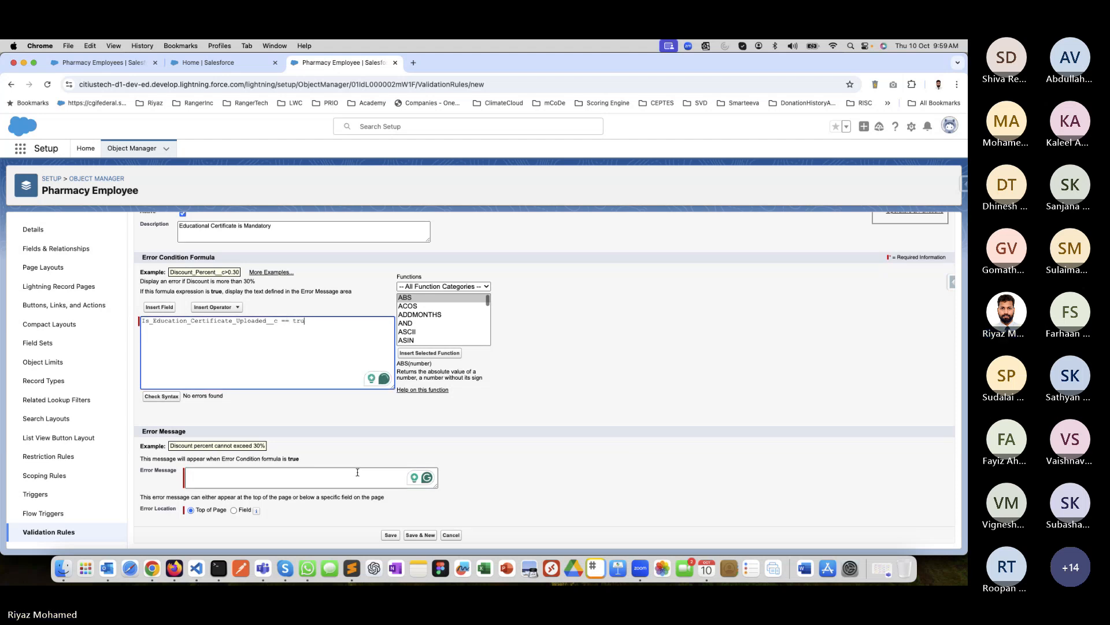
key(BackSpace)
key(BackSpace)
key(BackSpace)
text(false)
Write the validation rule's error message as "Every Employee must provide their Ceritificate to be onboarded in the Pharmacy".
click(267, 470)
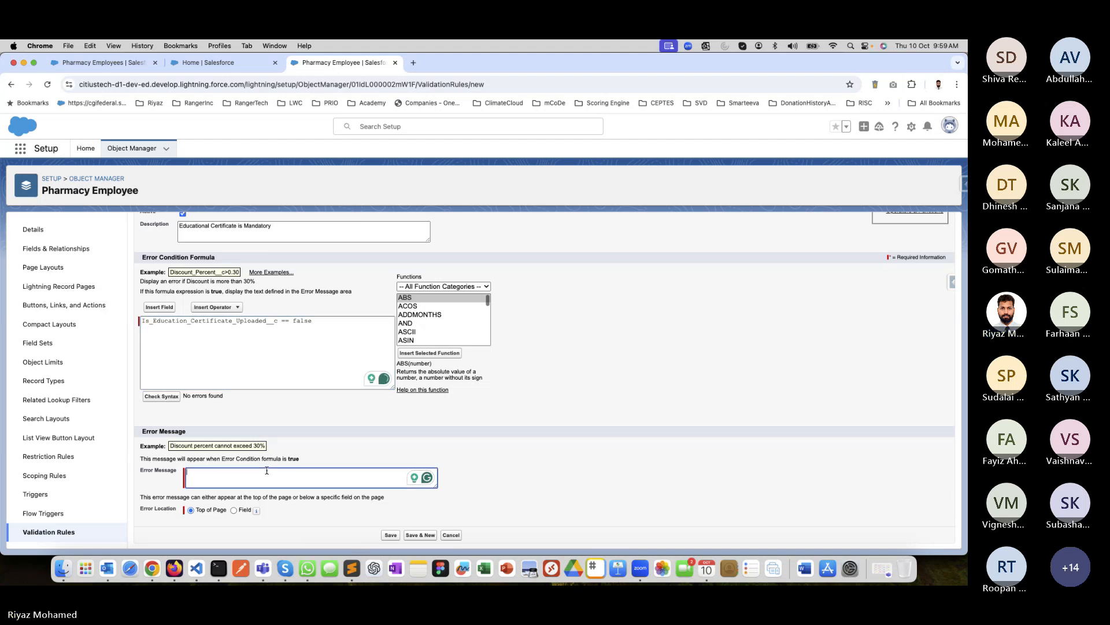
text(Please)
key(BackSpace)
key(BackSpace)
key(BackSpace)
key(BackSpace)
key(BackSpace)
key(BackSpace)
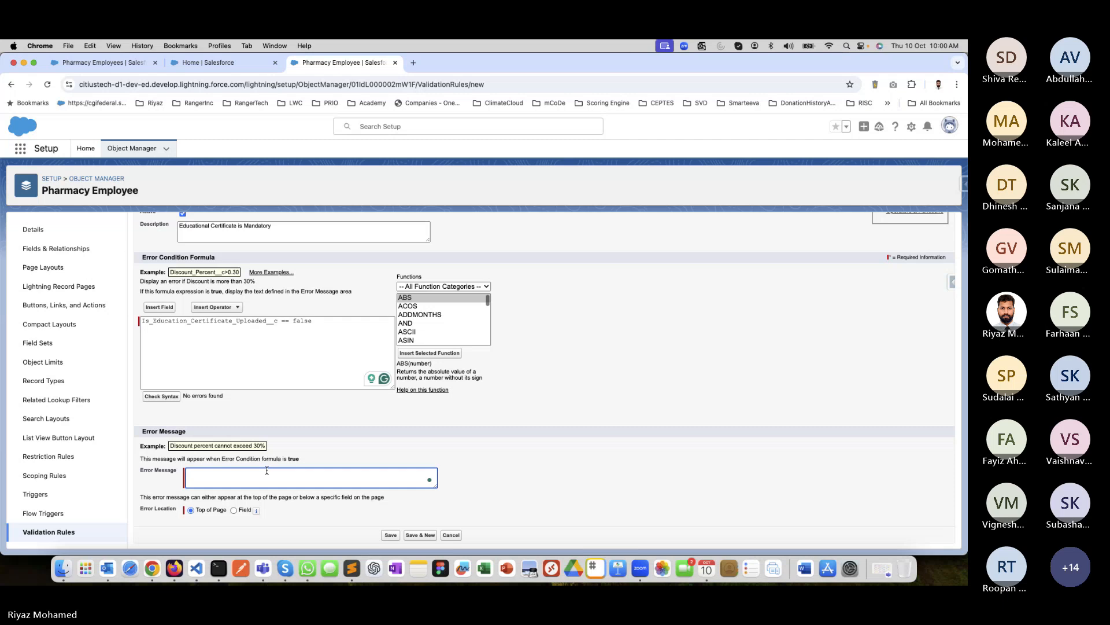
text(Every Employee must)
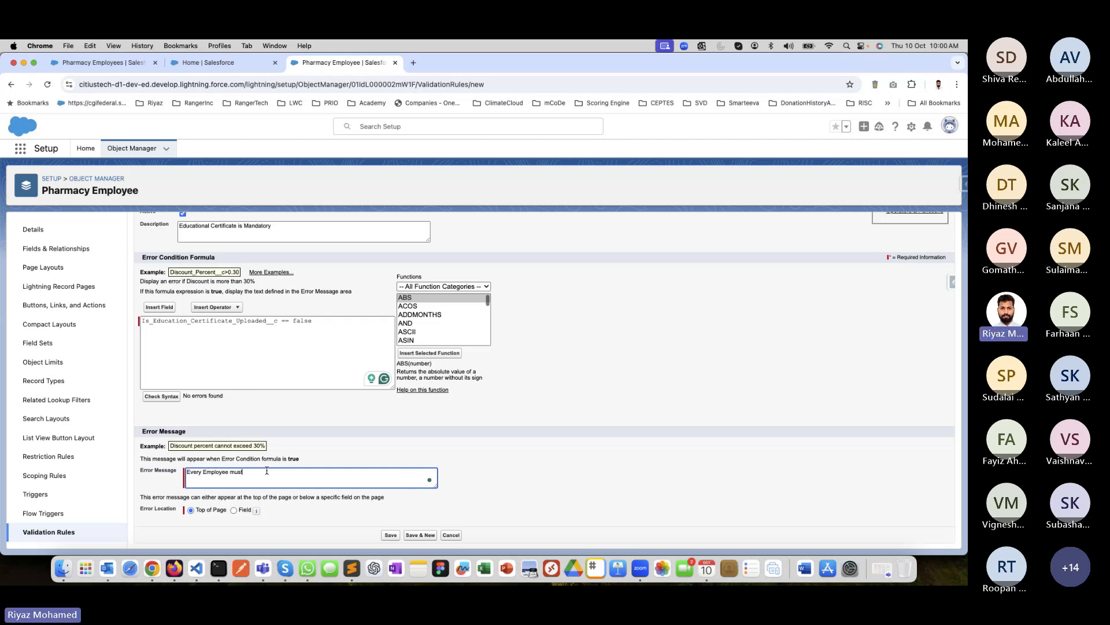
text( provide their Ceritificate to)
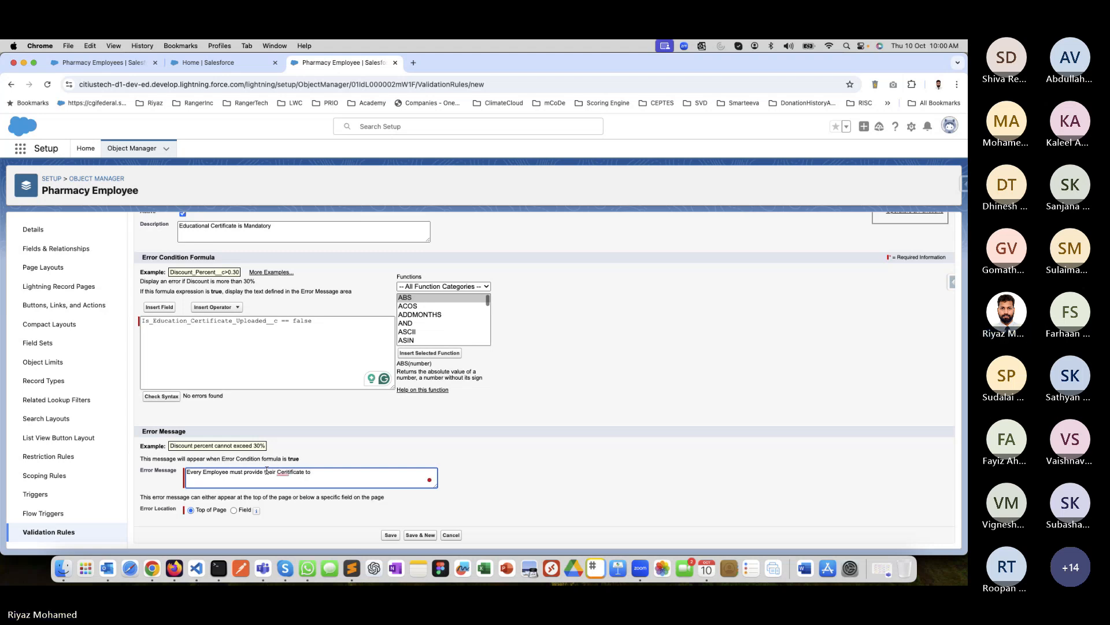
text( be on)
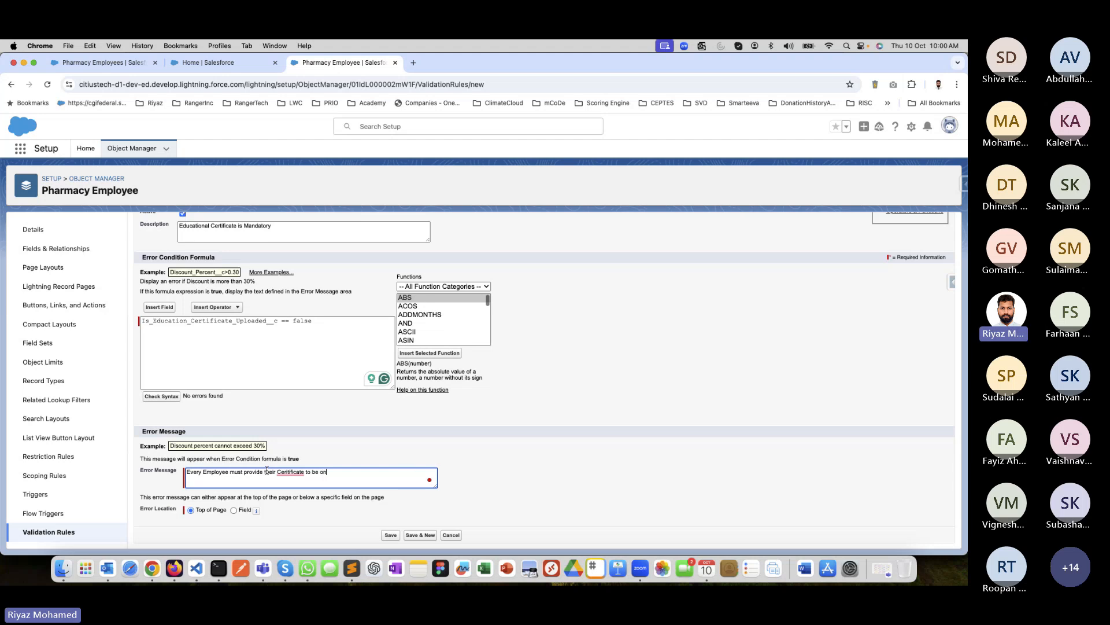
text(boarded in the Pha)
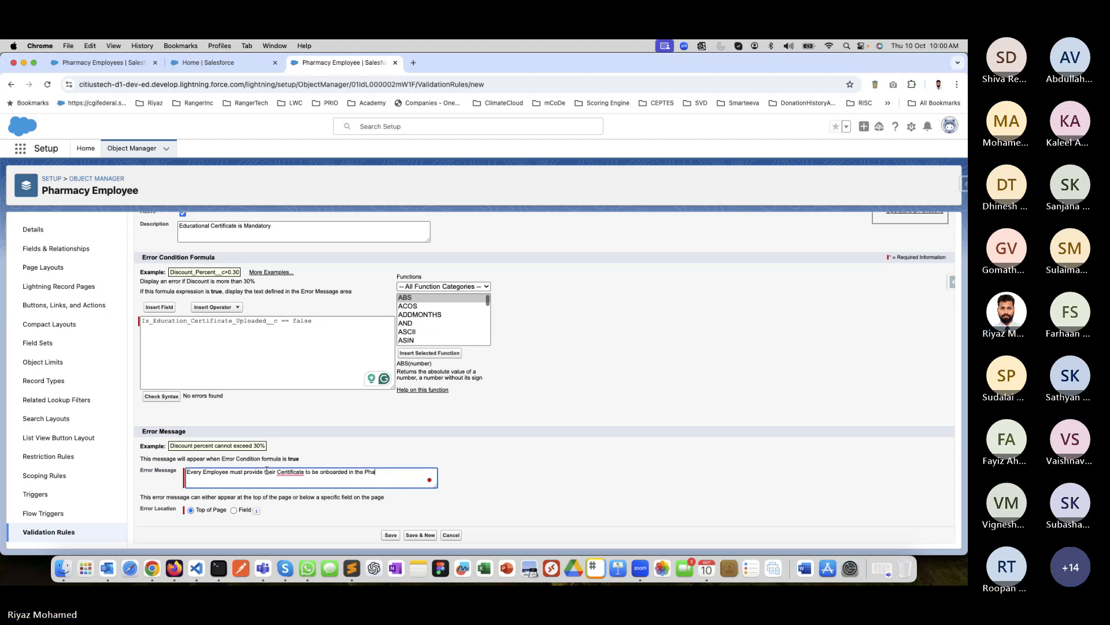
text(rmacy)
Correct the misspelled word in the error message to "Certificate" and save the validation rule.
right_click(294, 473)
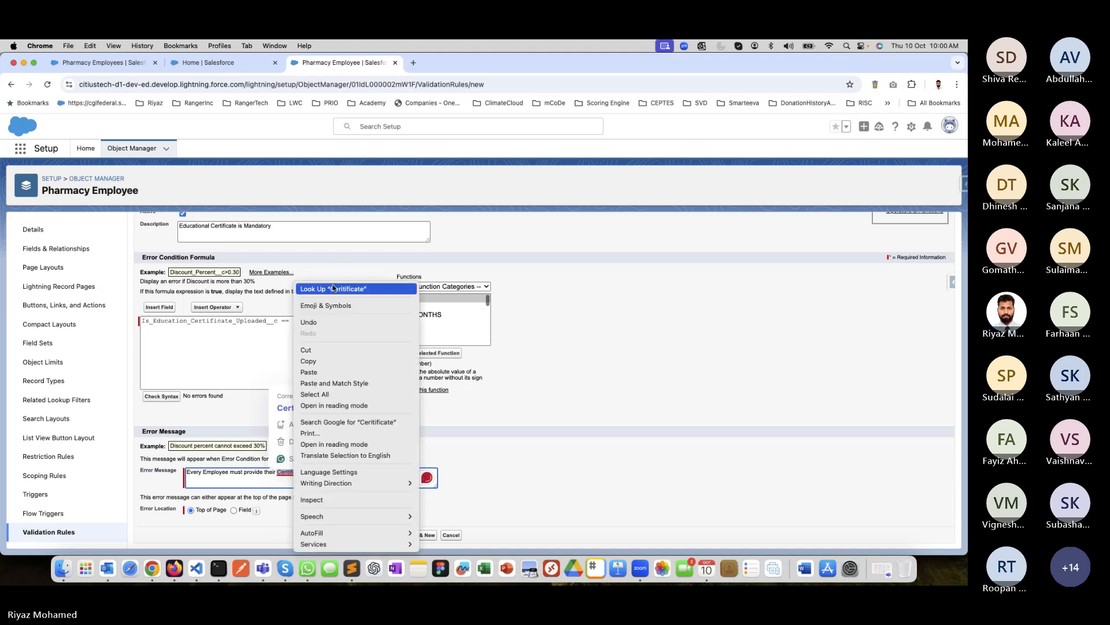
click(290, 471)
drag(290, 473, 305, 474)
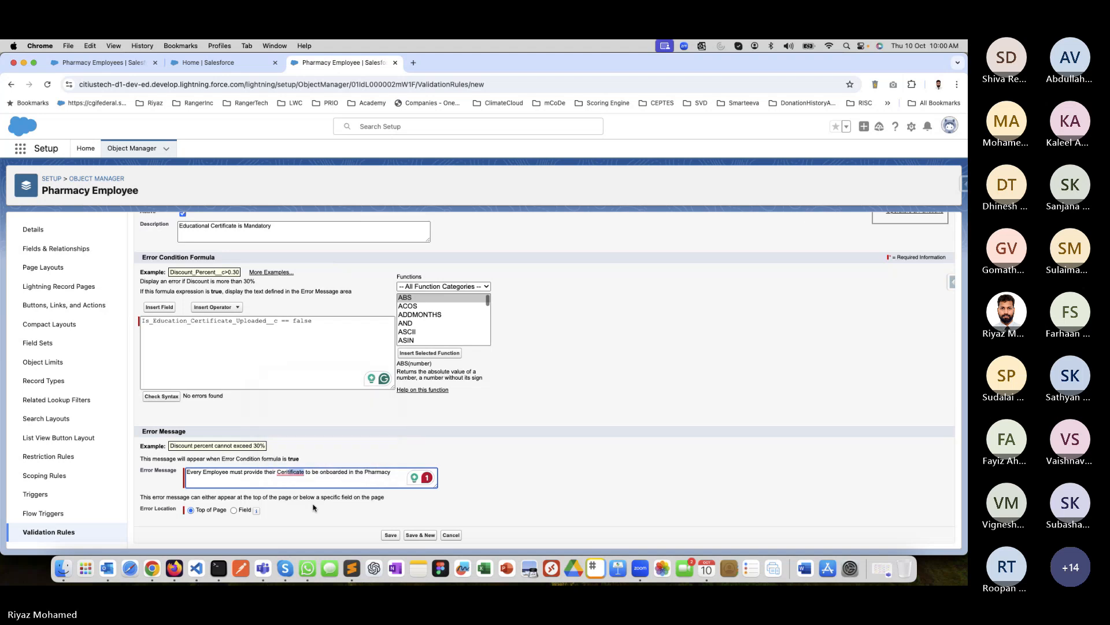
key(Left)
key(BackSpace)
click(389, 535)
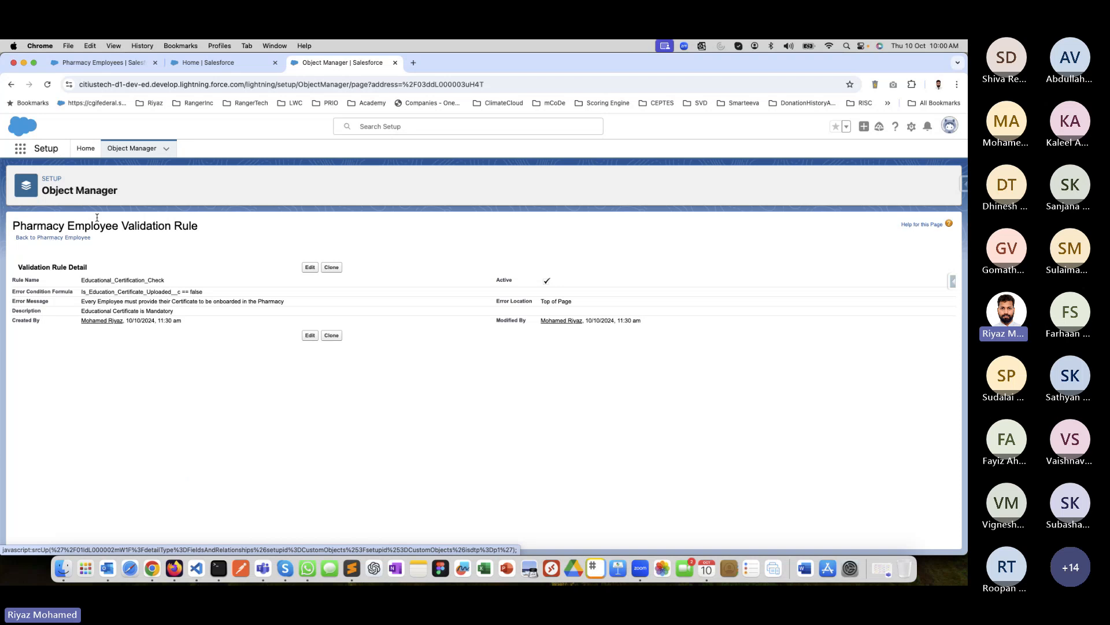
Find the Pharmacy Employee object again by searching for "Pharma" and open its Pharmacy Employee Layout.
click(144, 150)
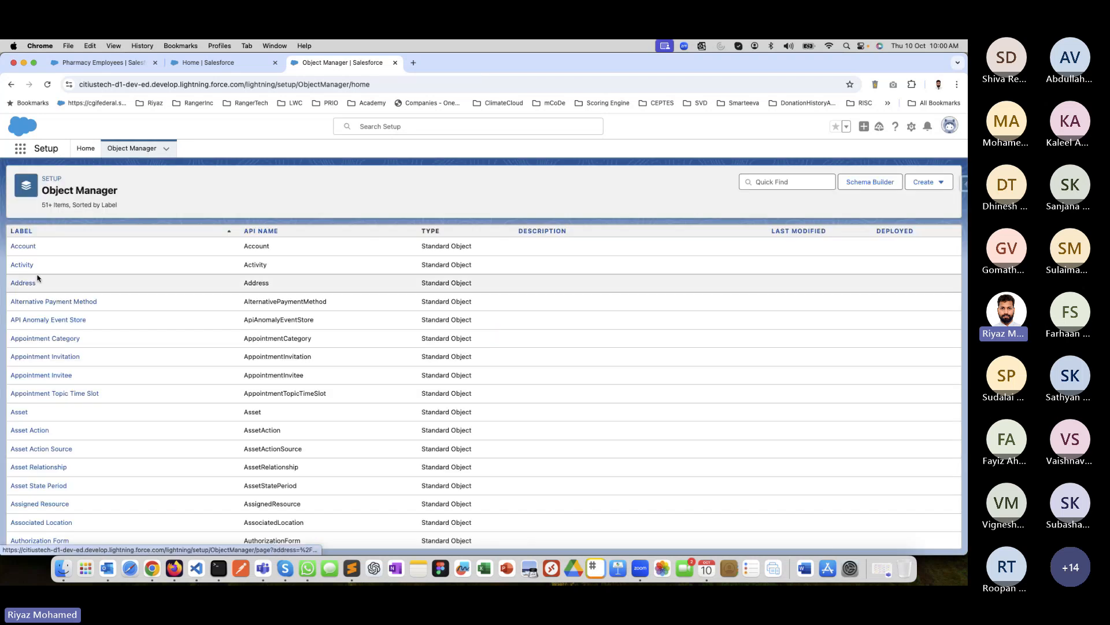
click(763, 184)
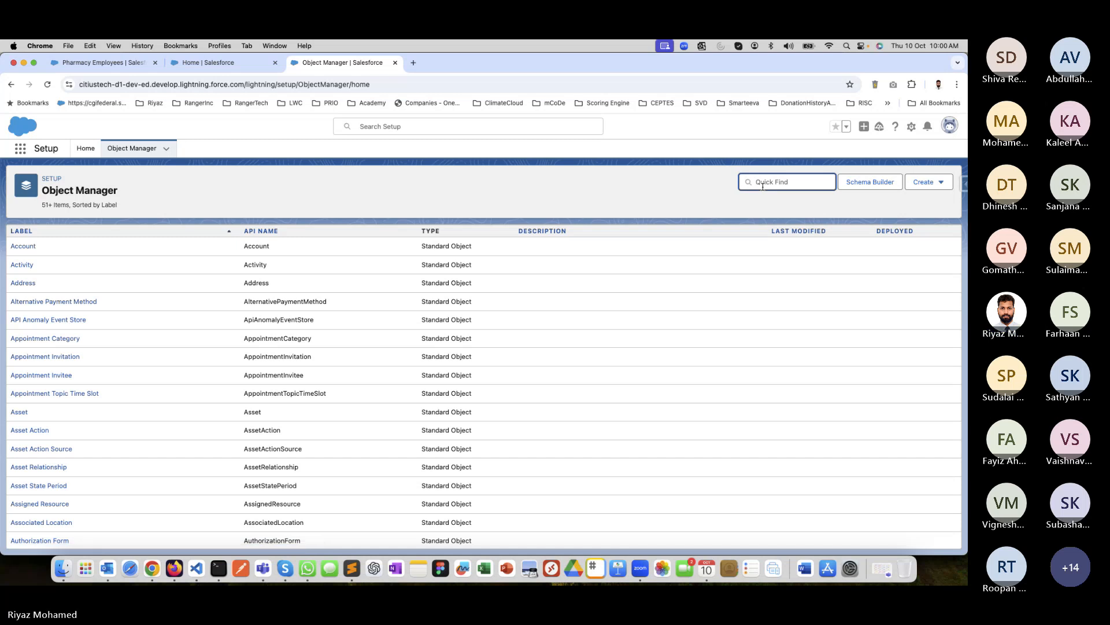
text(Pharma)
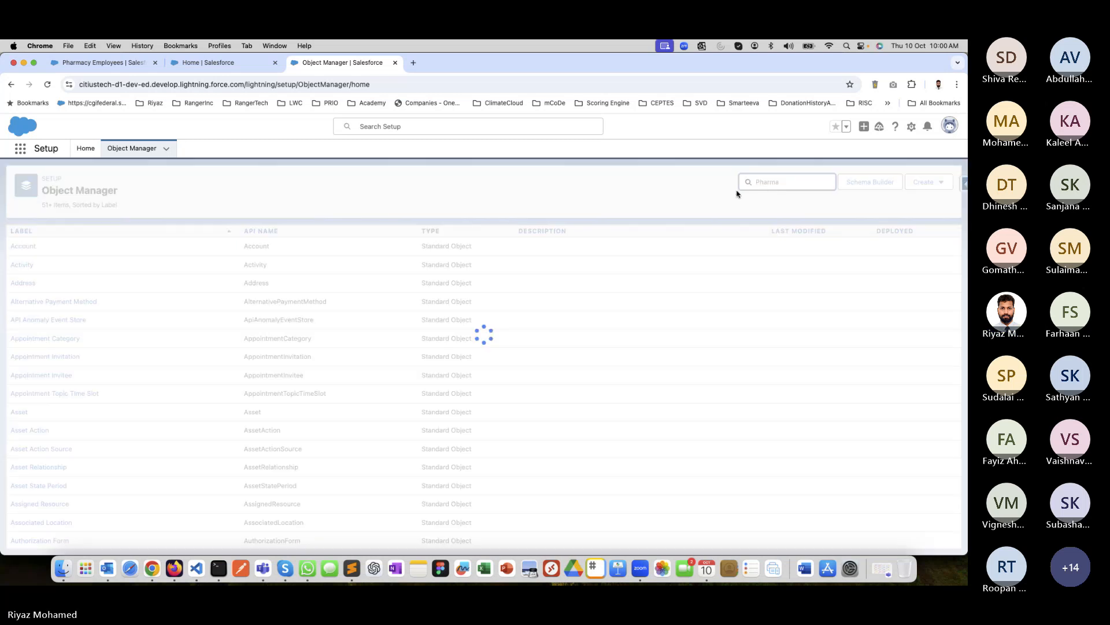
click(27, 249)
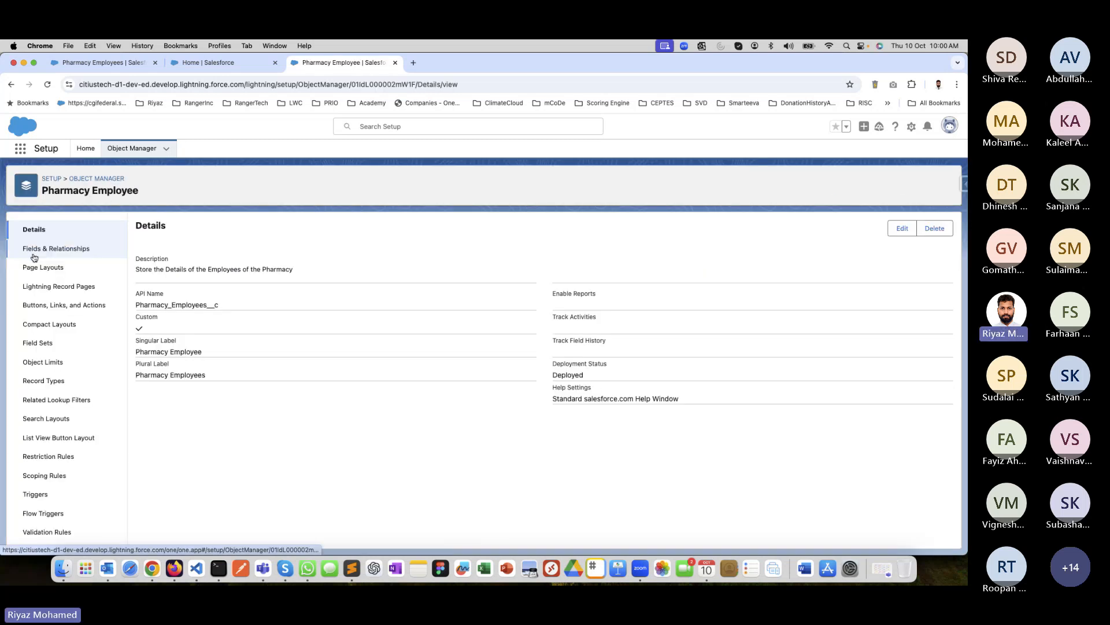
click(33, 268)
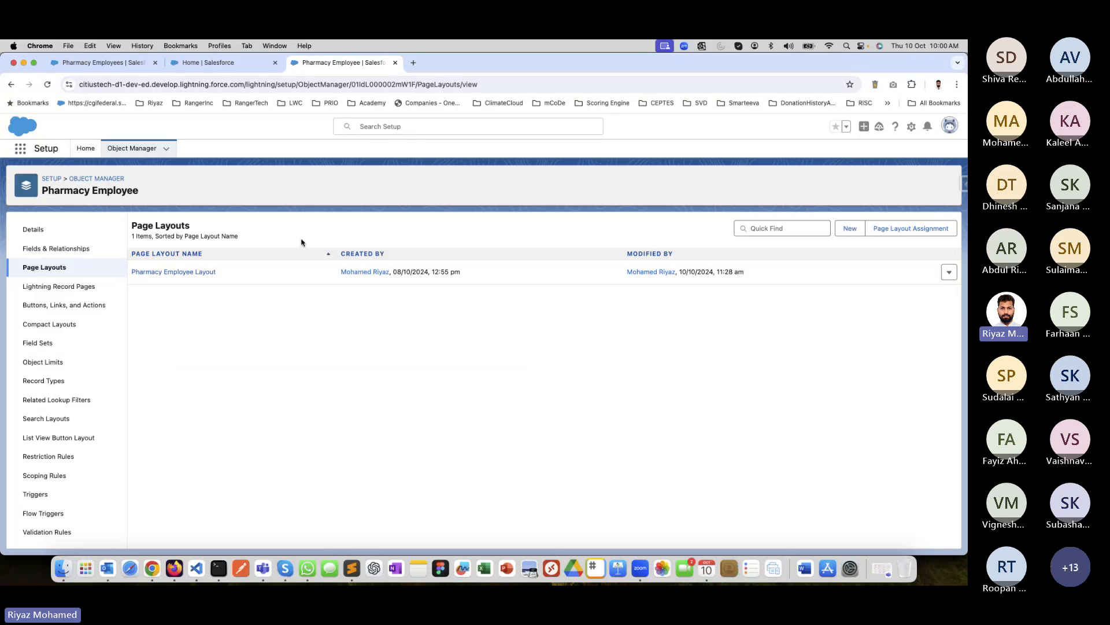
click(160, 272)
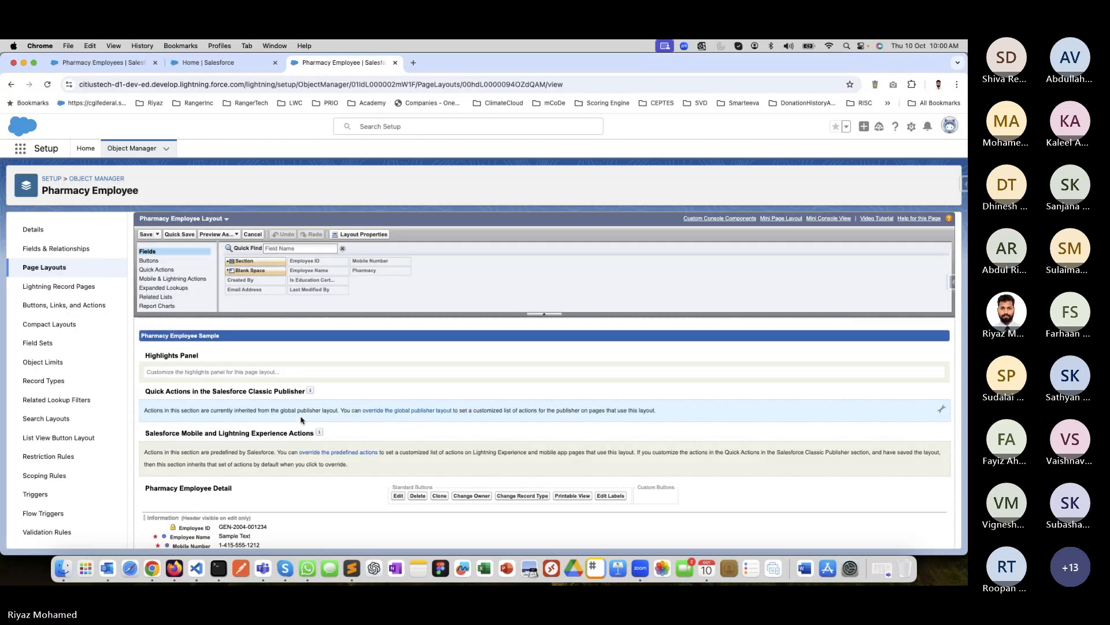
Examine the Is Education Certificate Uploaded field and its properties in the page layout, and return to the object's details without changes.
scroll(302, 419, down, 5)
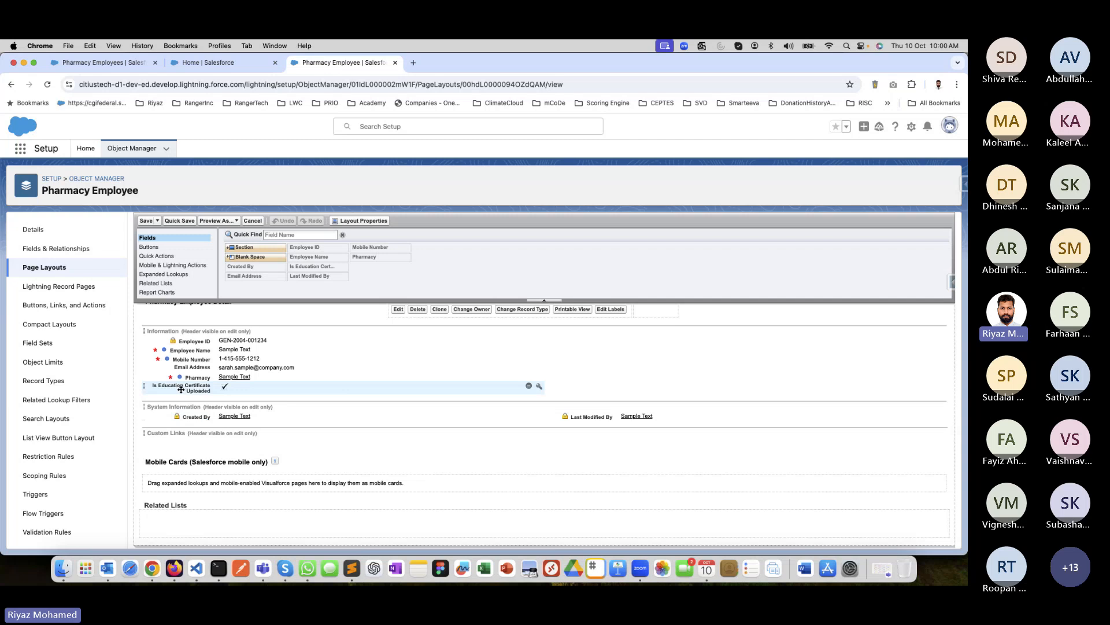
scroll(187, 354, up, 5)
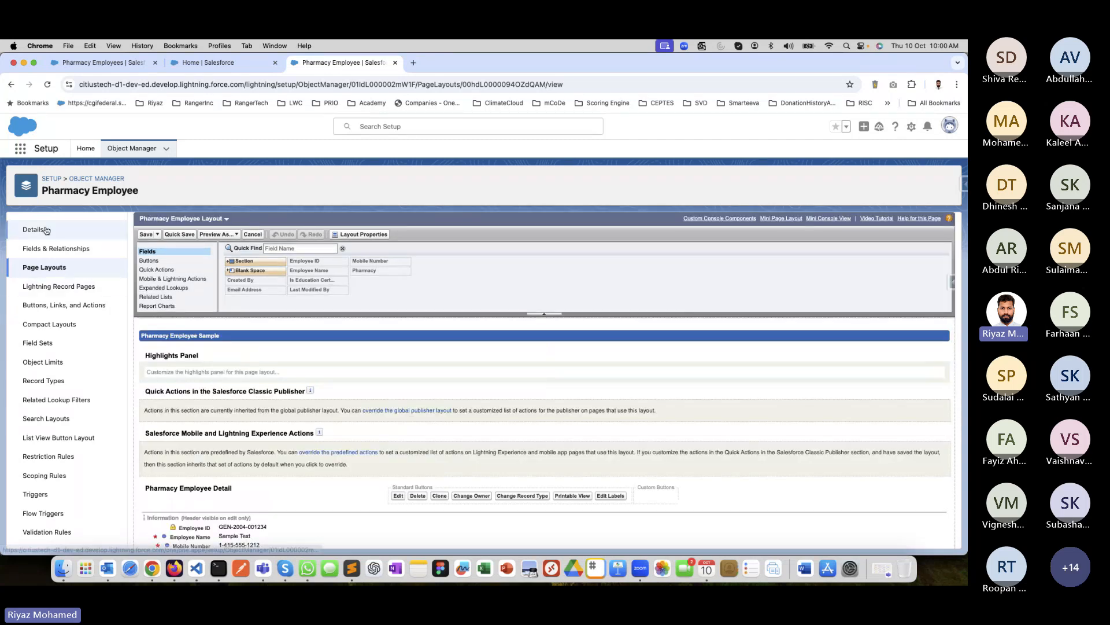
scroll(190, 413, down, 3)
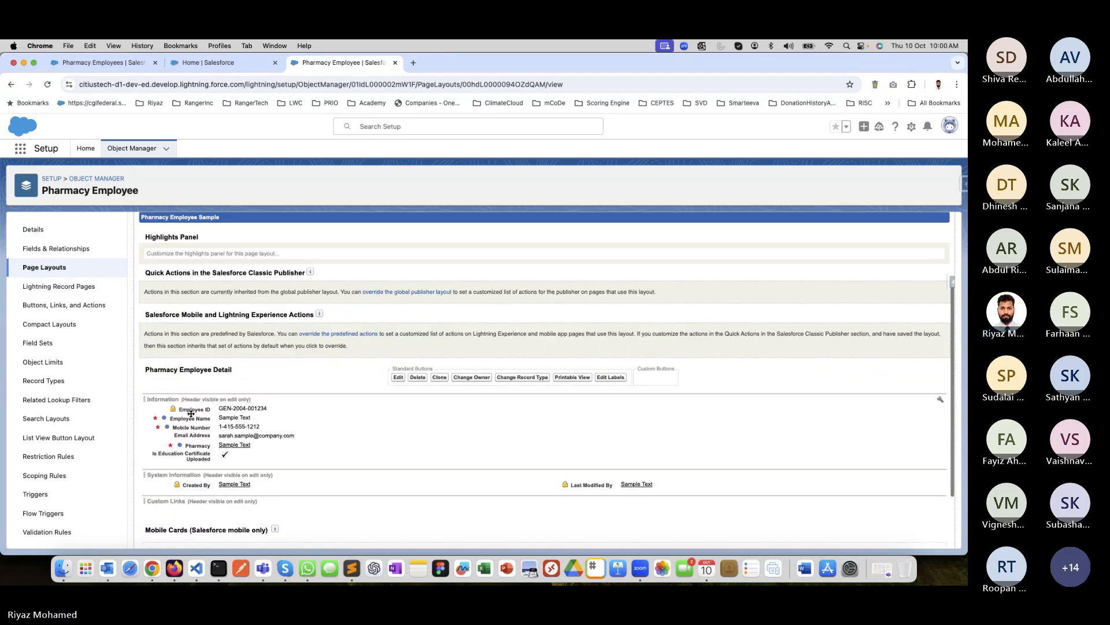
scroll(191, 416, up, 3)
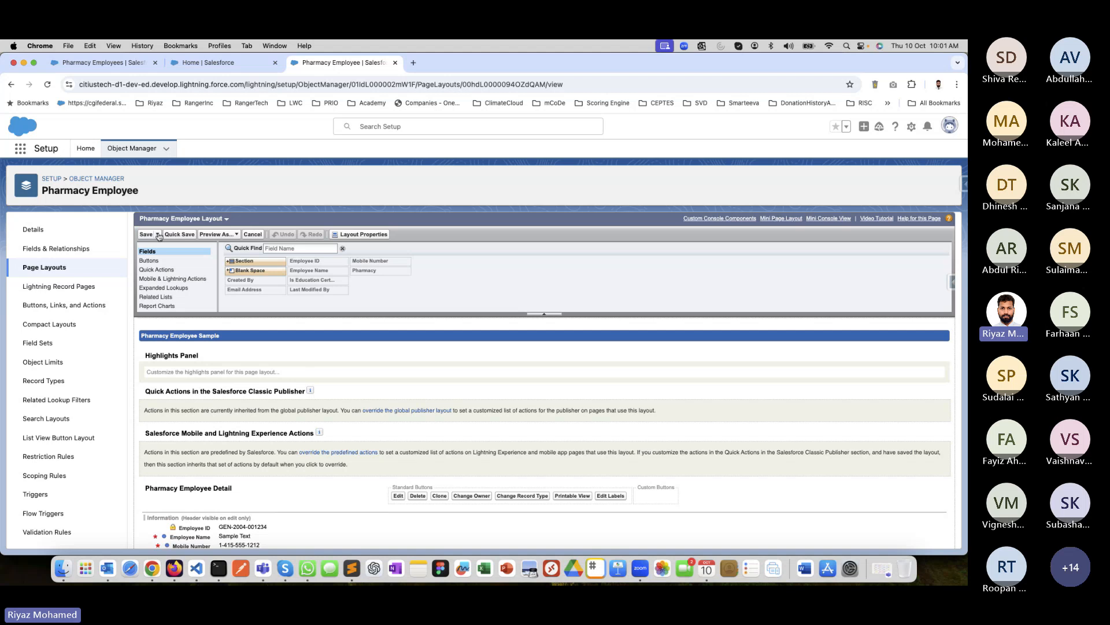
scroll(190, 415, down, 5)
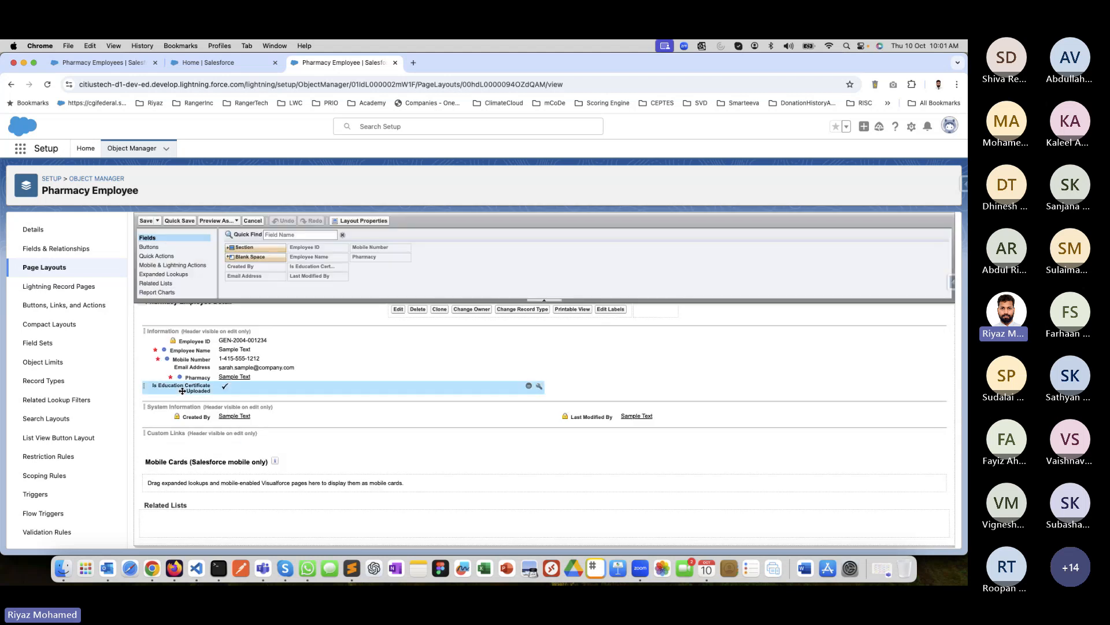
mouse_move(539, 389)
click(540, 388)
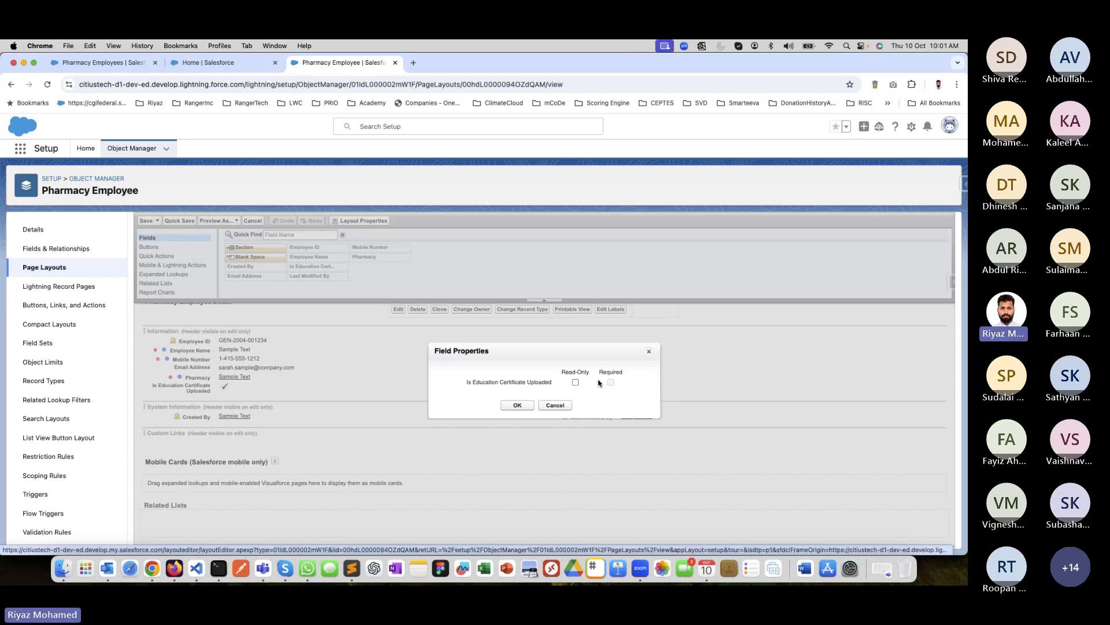
click(650, 353)
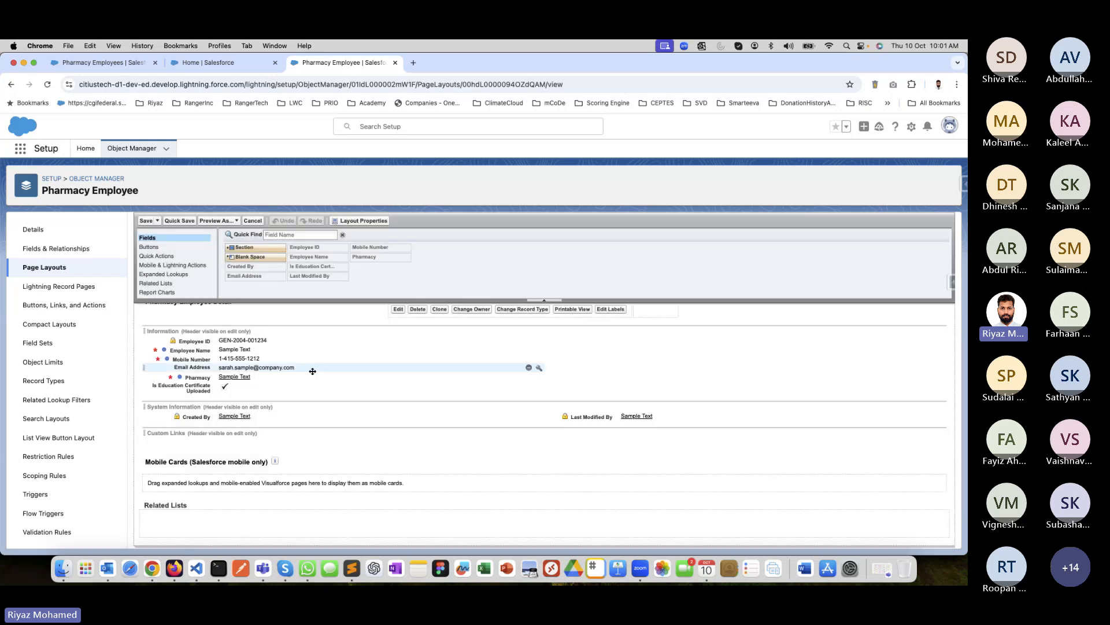
click(42, 230)
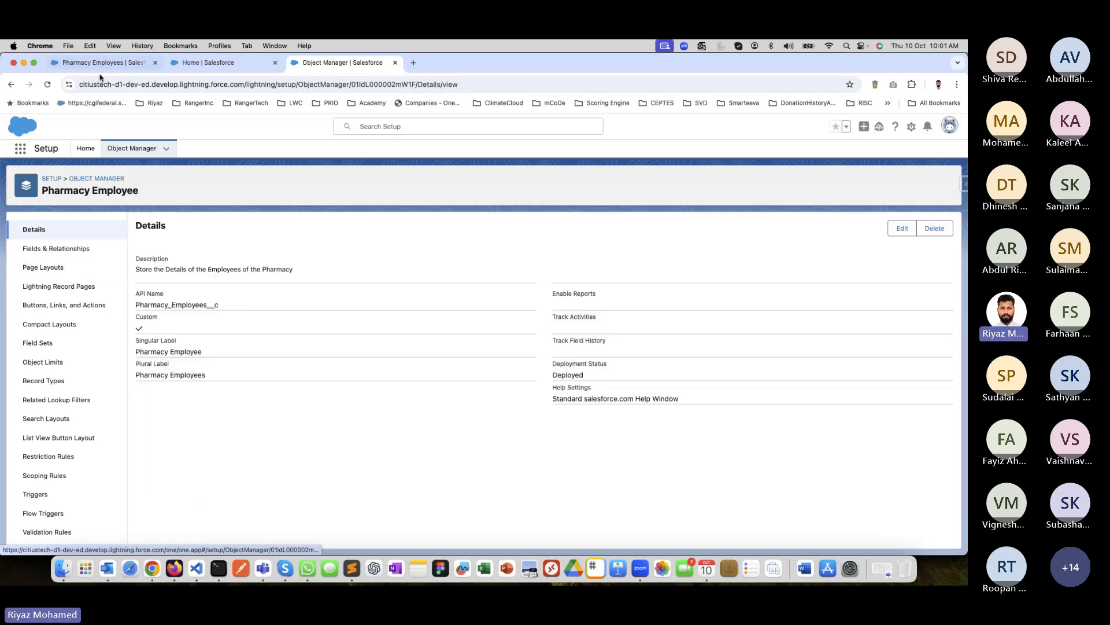
Try to save a new pharmacy employee with name, mobile number and email but the education certificate unchecked, and cancel the form.
key(super+1)
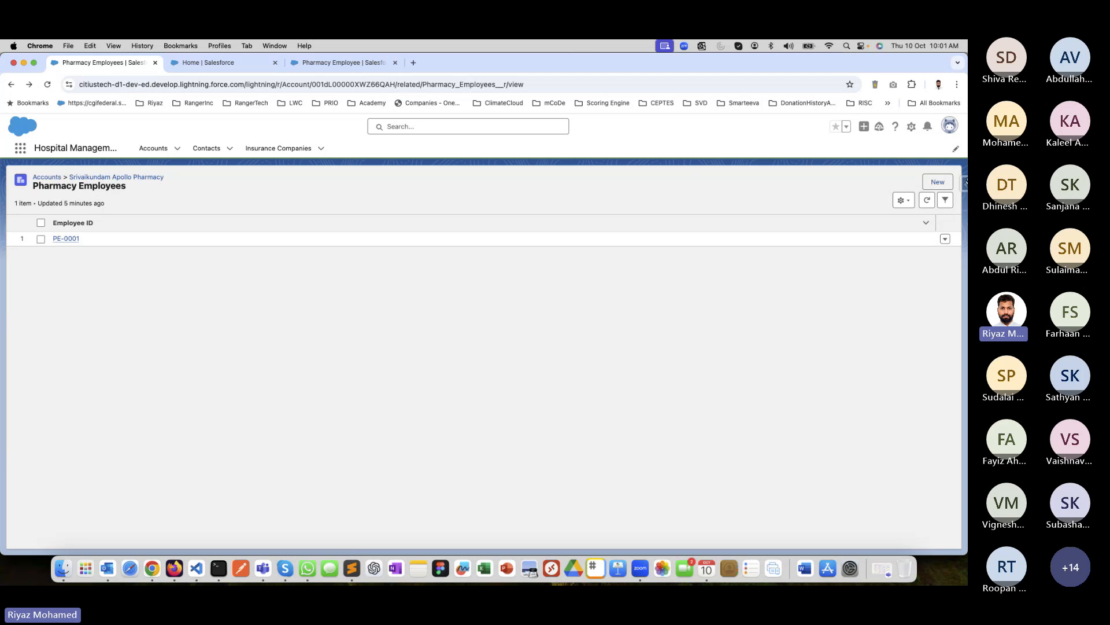
click(941, 183)
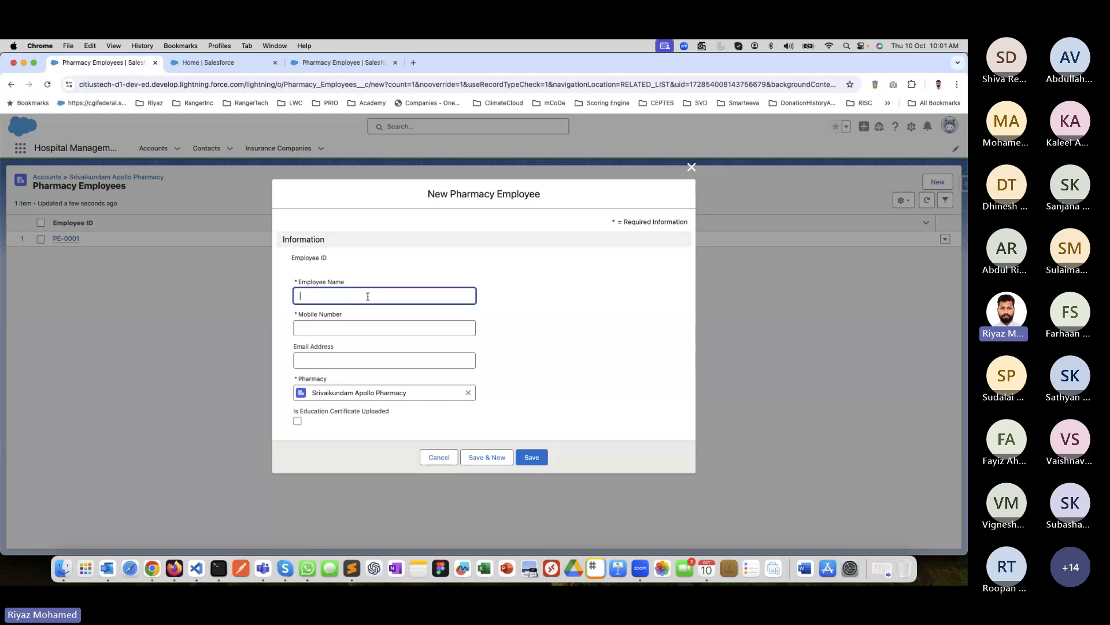
text(Dravid)
key(Tab)
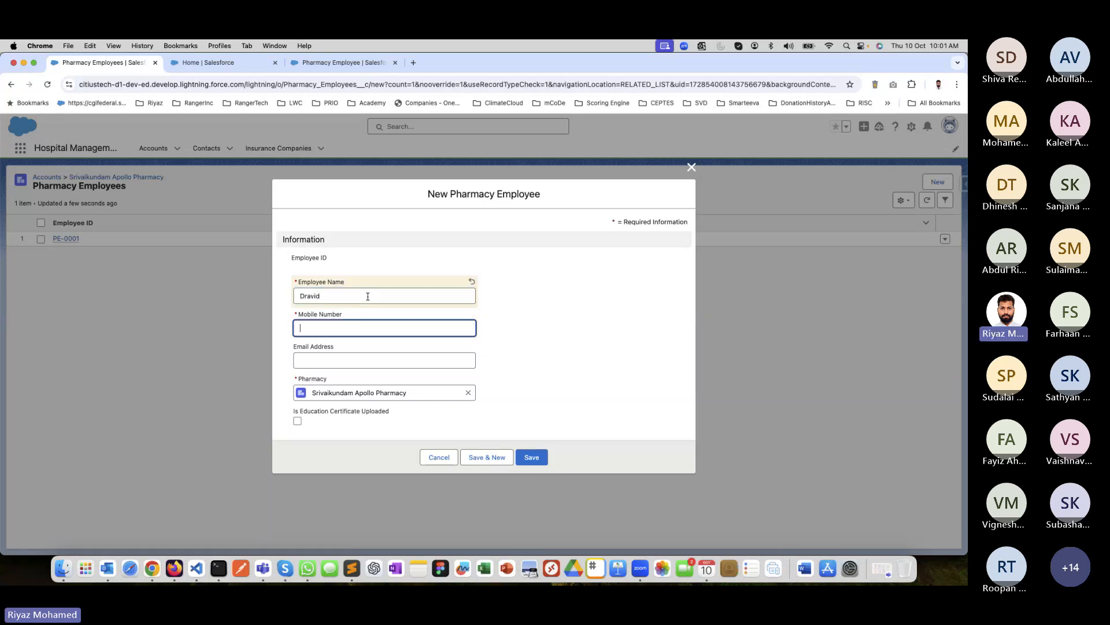
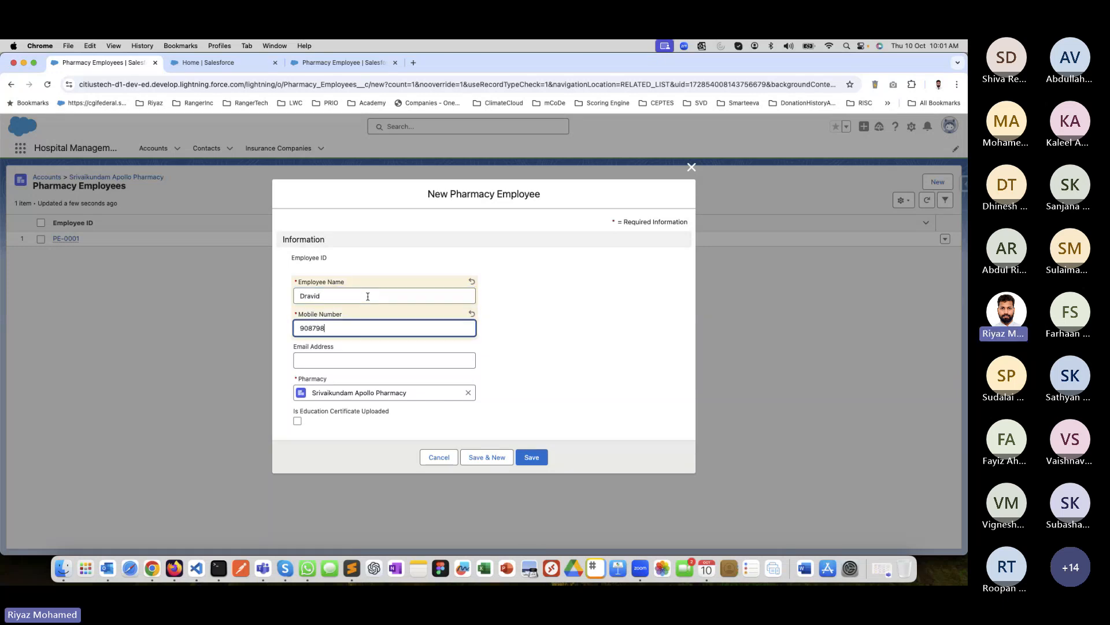
key(Tab)
text(dravid)
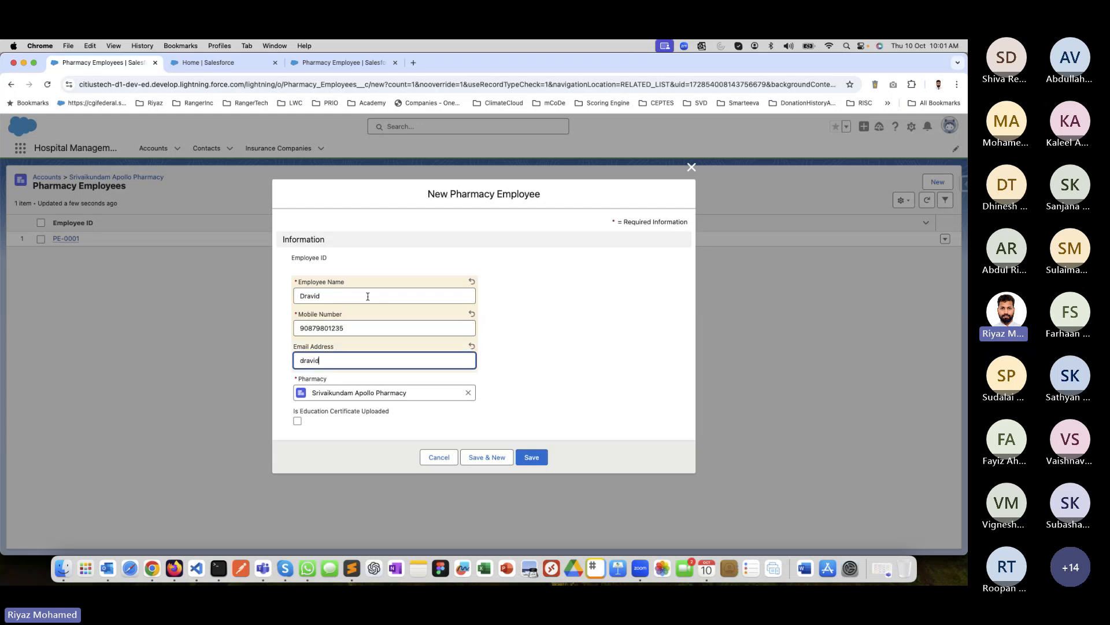
text(@pharmacy.test)
click(531, 457)
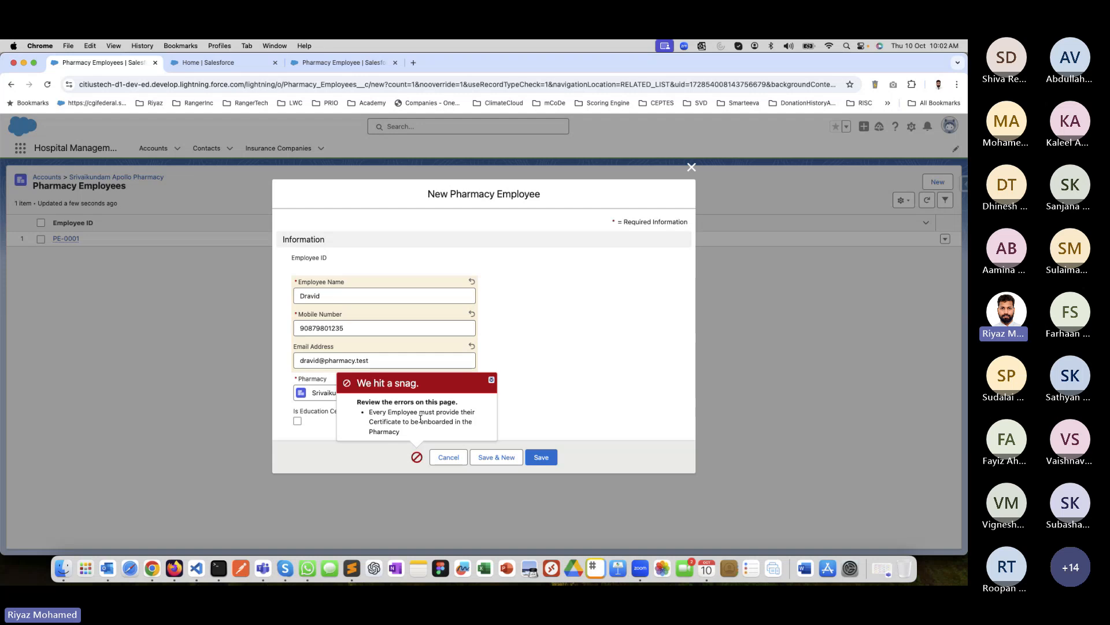
click(447, 461)
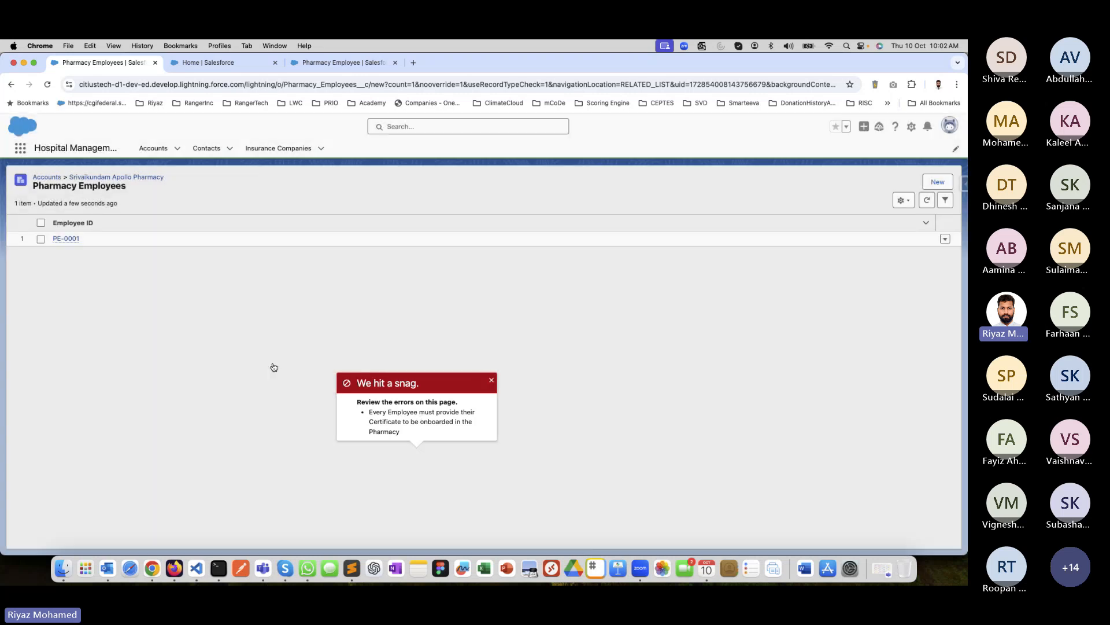
Try to save the existing pharmacy employee record with a surname added to the employee name and the education certificate unchecked.
click(70, 241)
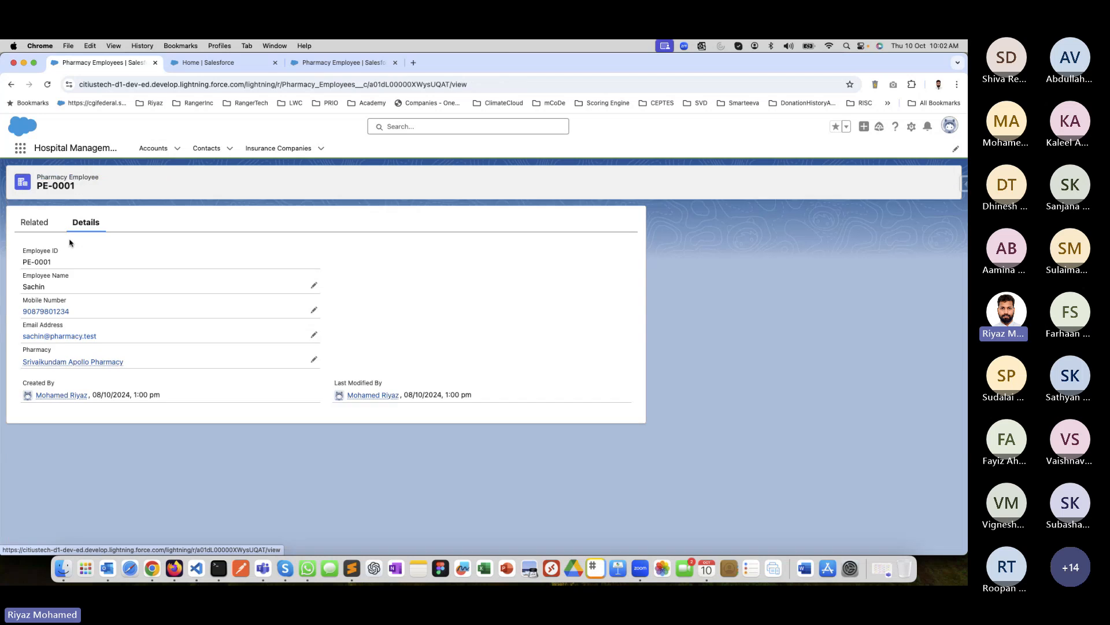
click(853, 183)
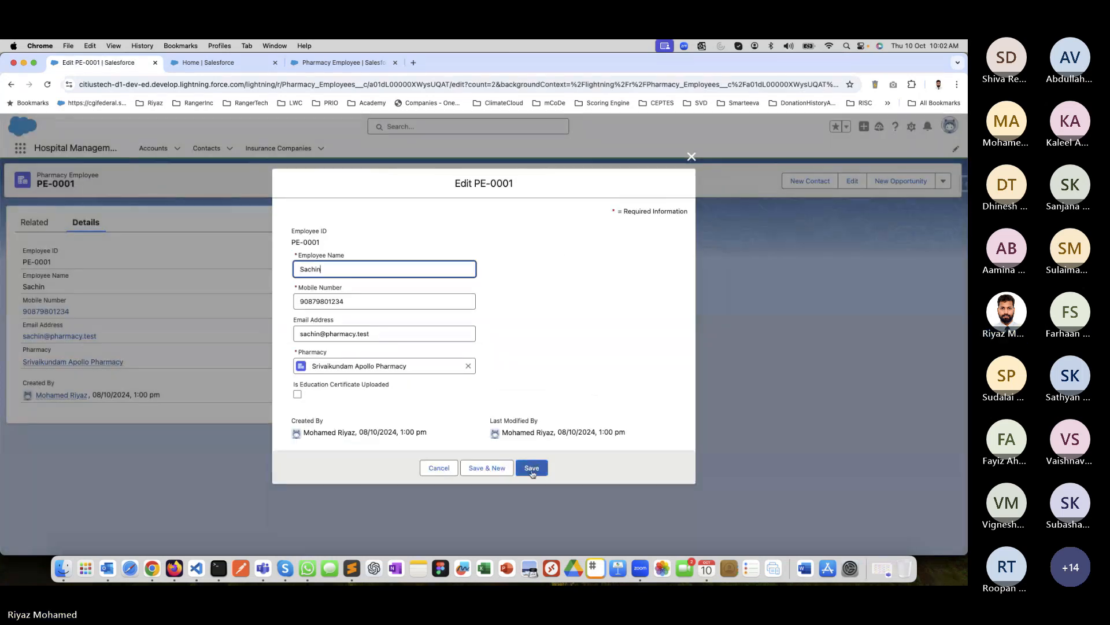
click(376, 334)
click(366, 272)
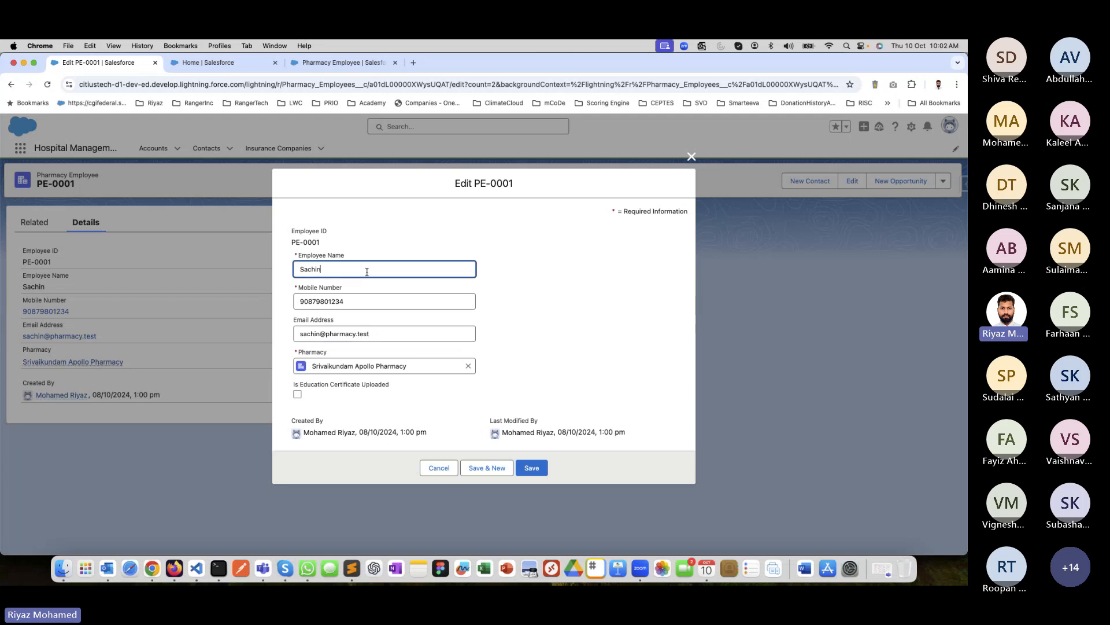
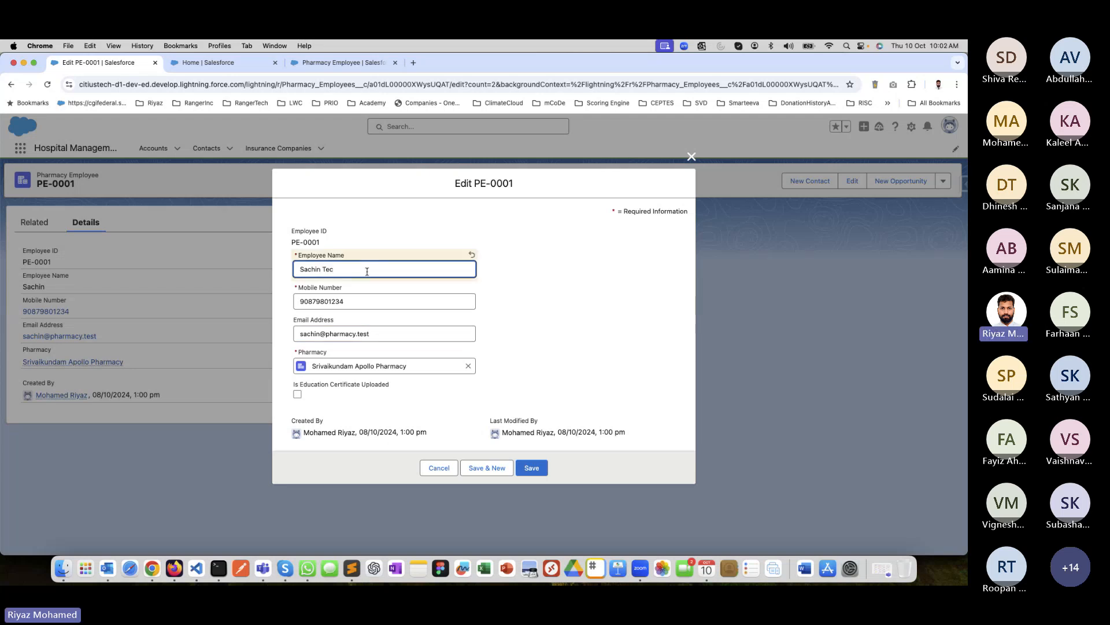
key(BackSpace)
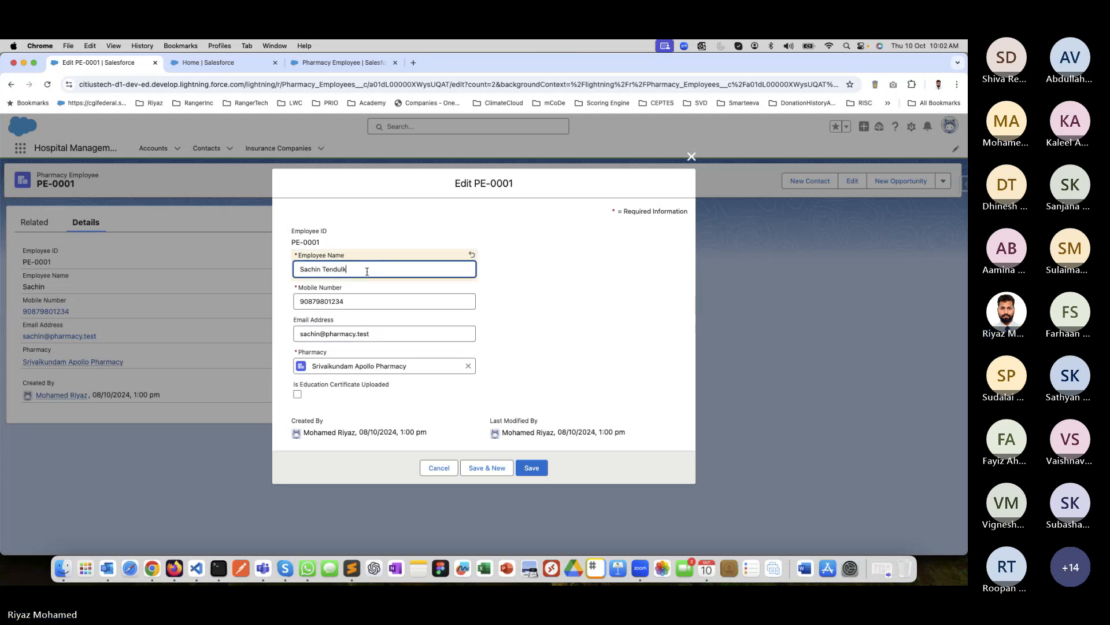
click(523, 467)
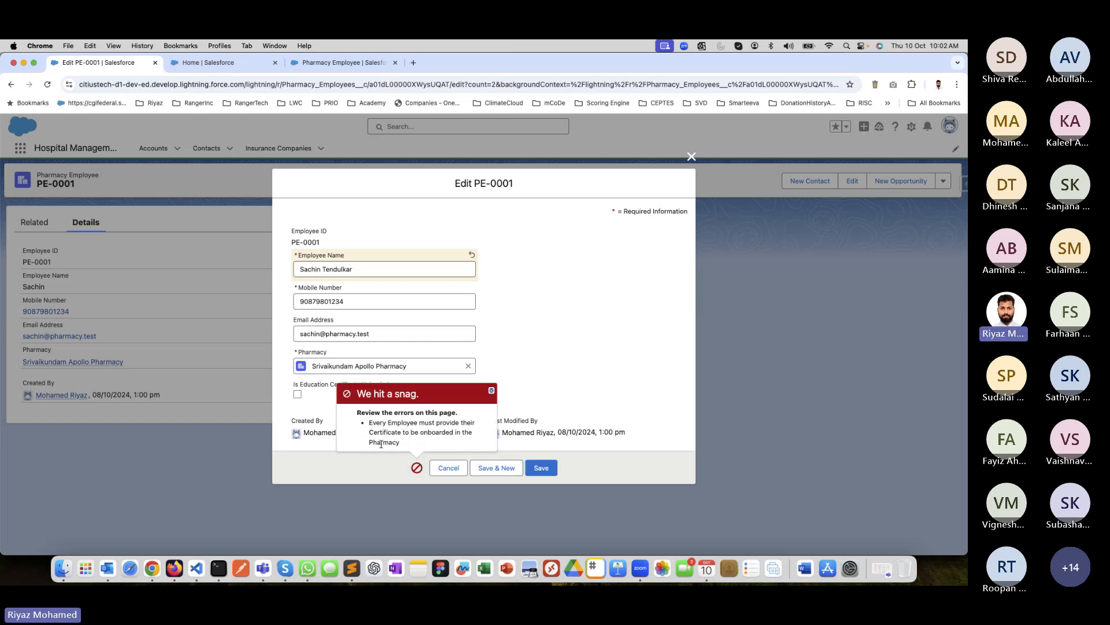
Look up the validation rules of the Pharmacy Employee object in Setup.
click(213, 63)
click(341, 62)
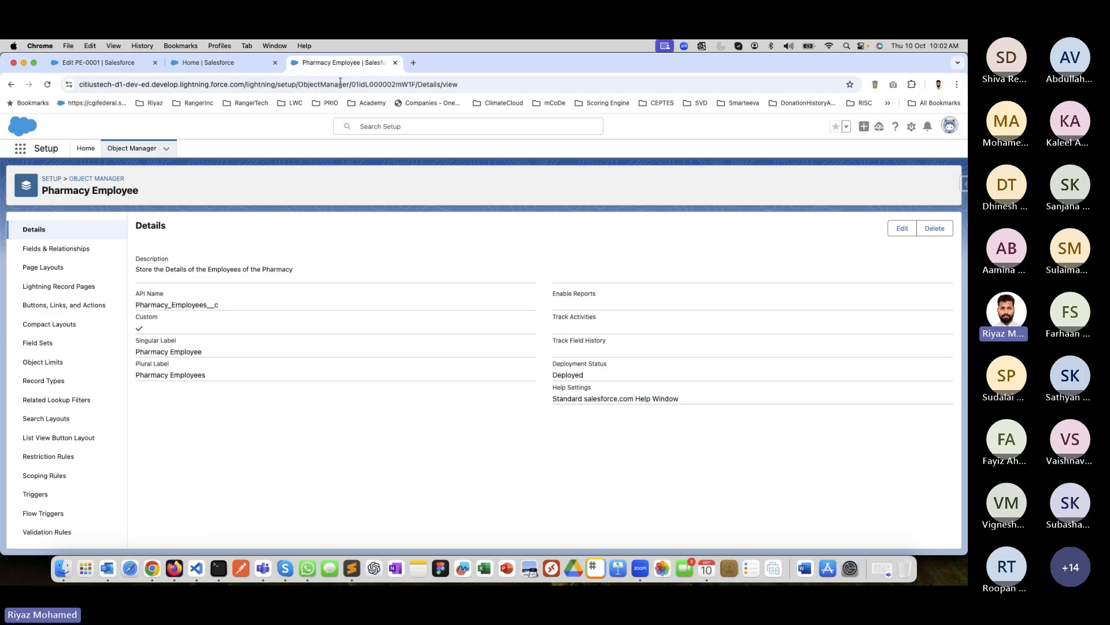
click(37, 532)
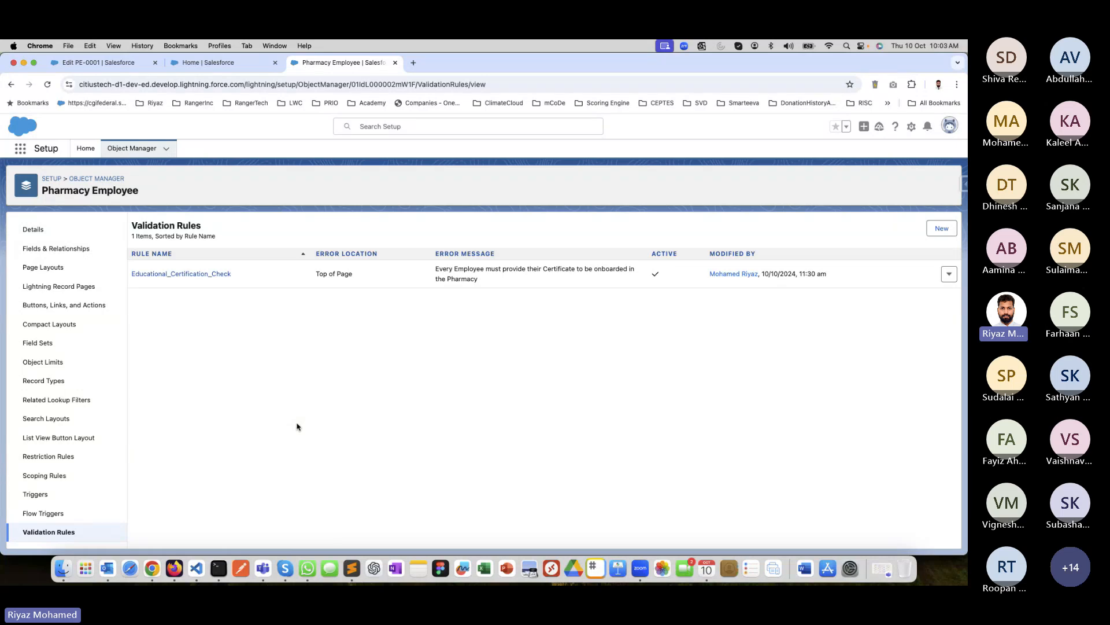
Find Flows in Setup by searching for "Flow" and start a new flow.
click(85, 149)
click(71, 174)
text(Flo)
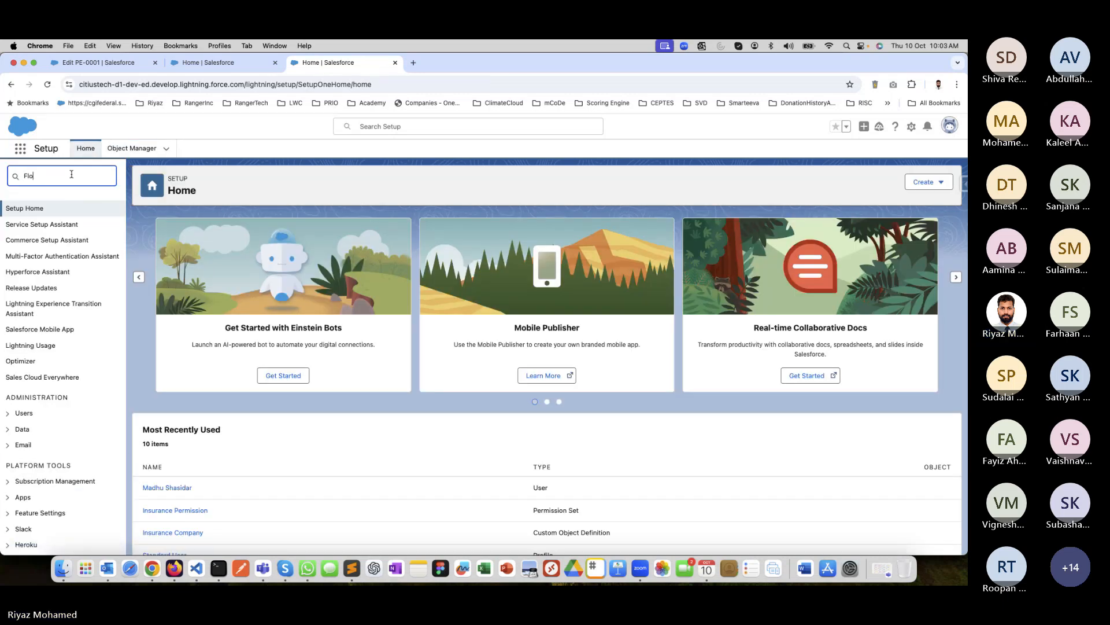
text(w)
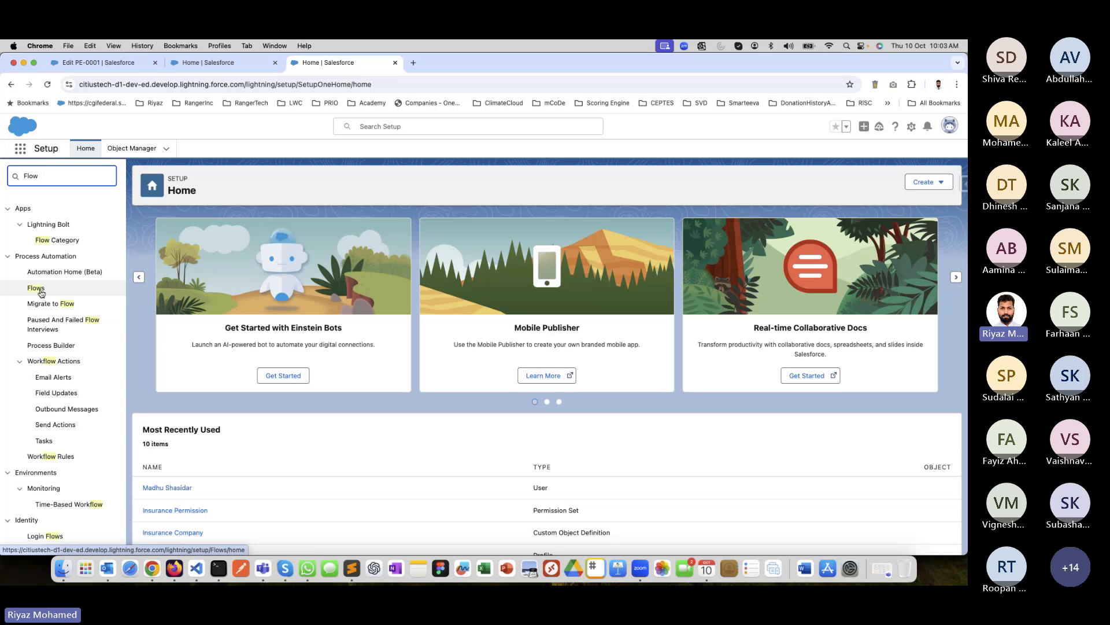
click(39, 290)
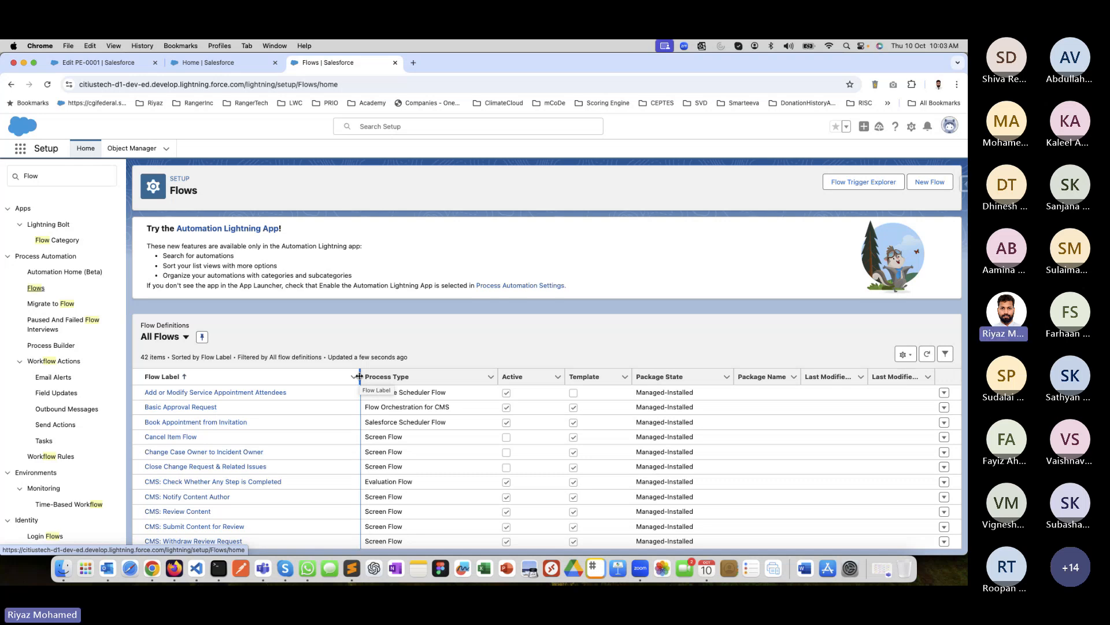
scroll(462, 396, down, 5)
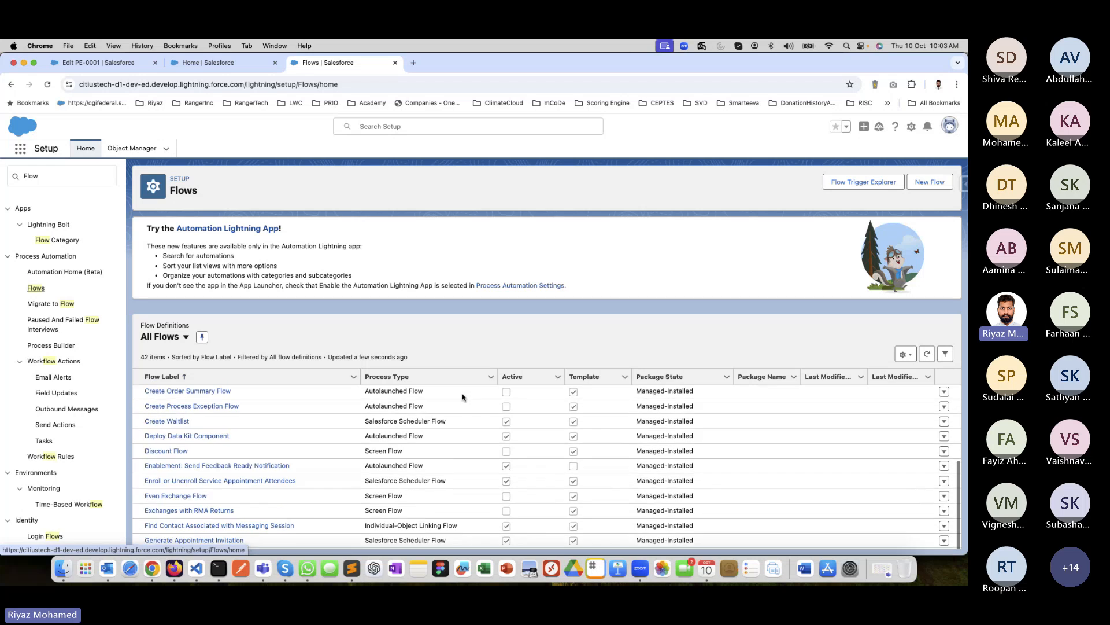
click(929, 183)
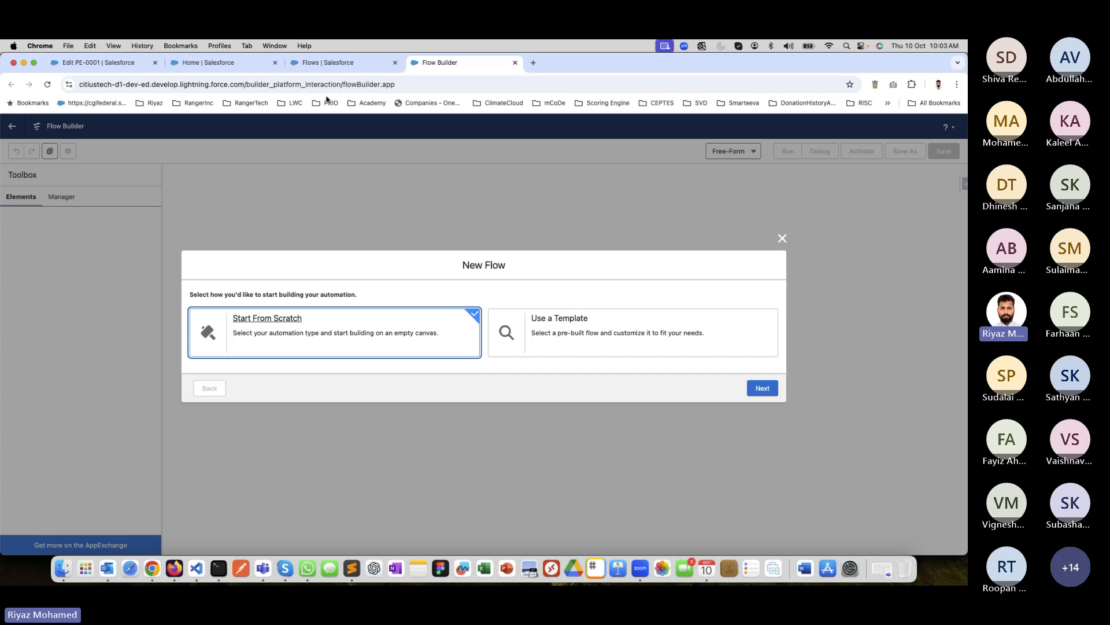
Discard the unsaved edit of the existing pharmacy employee record.
click(76, 65)
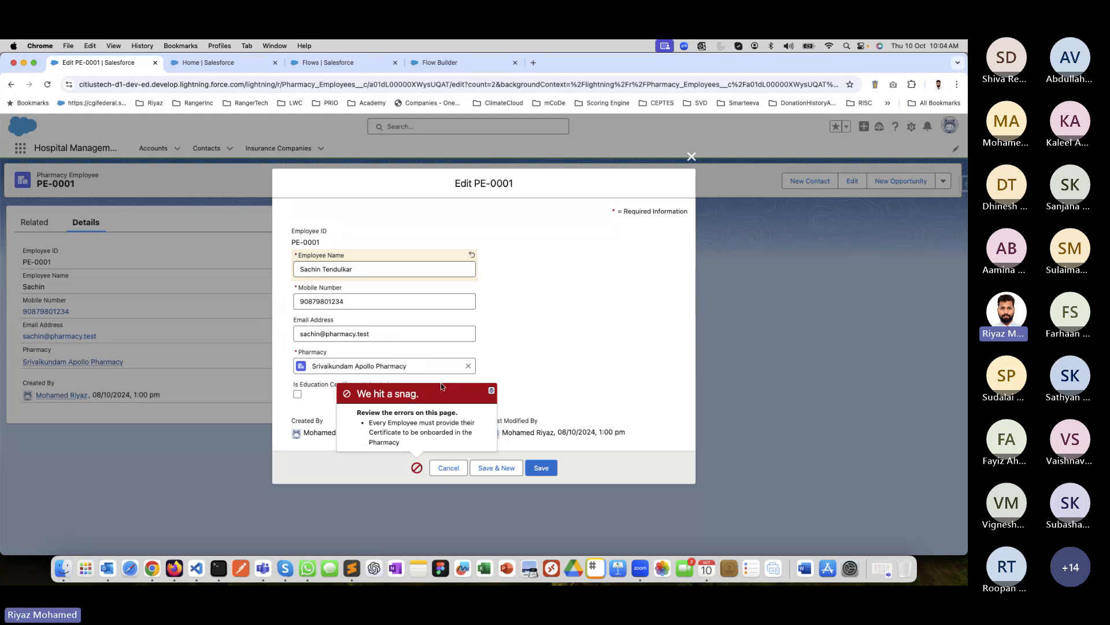
click(450, 470)
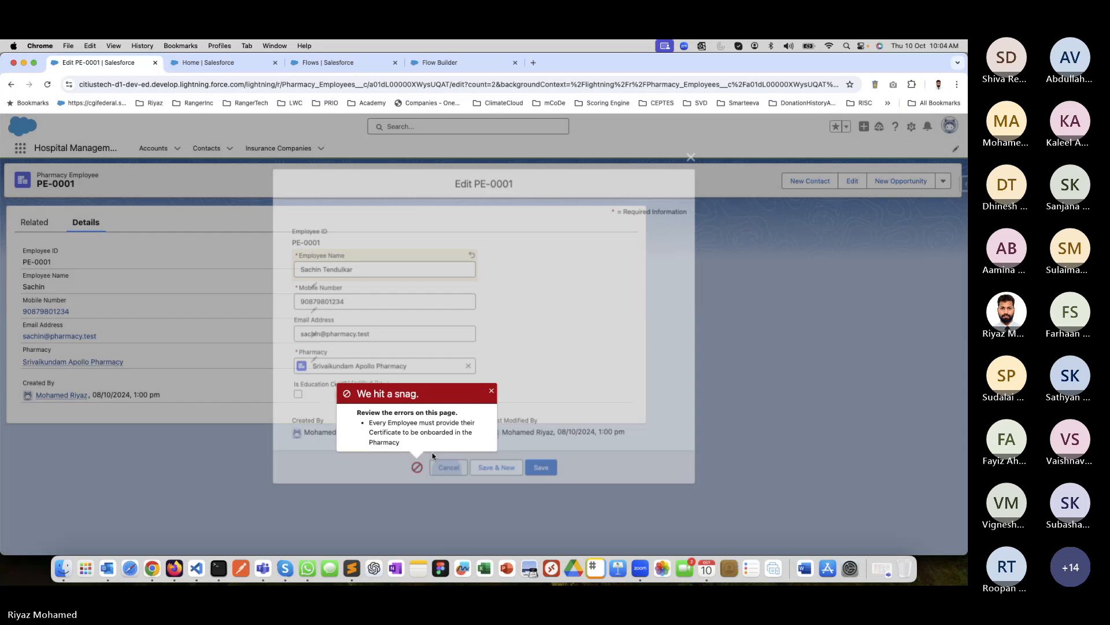
click(230, 62)
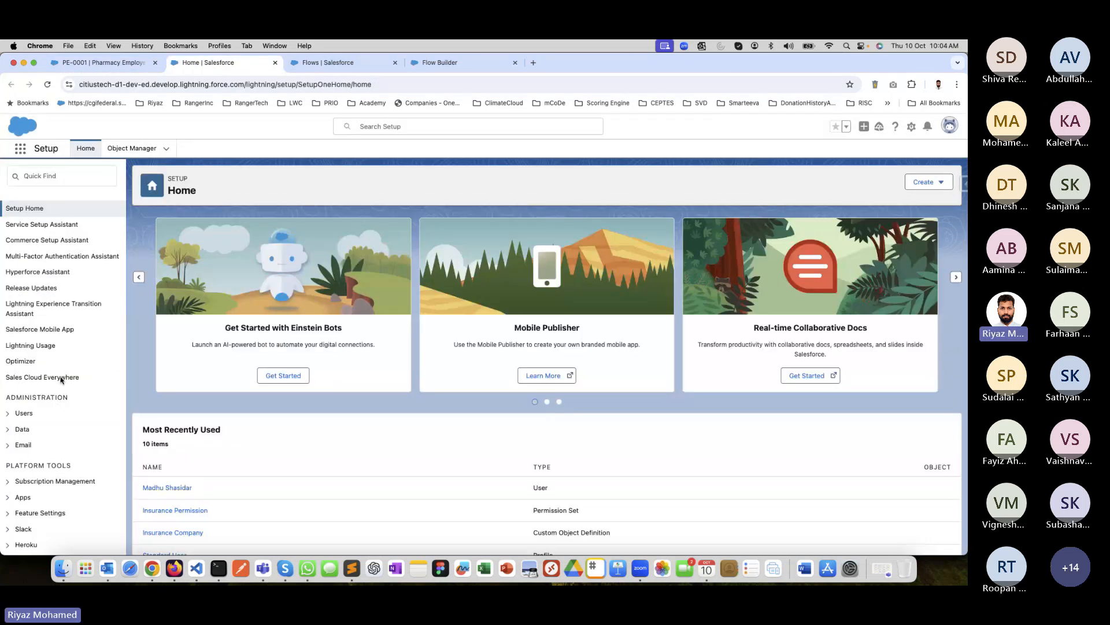
click(339, 63)
click(103, 63)
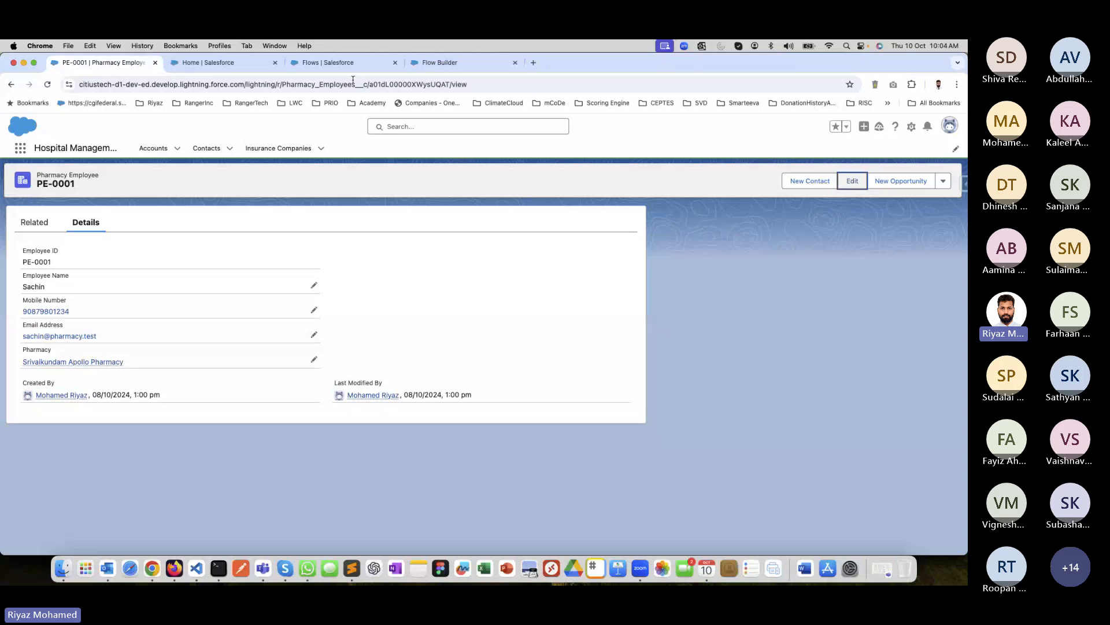
Return to the new flow in Flow Builder and choose to start it from scratch.
click(333, 67)
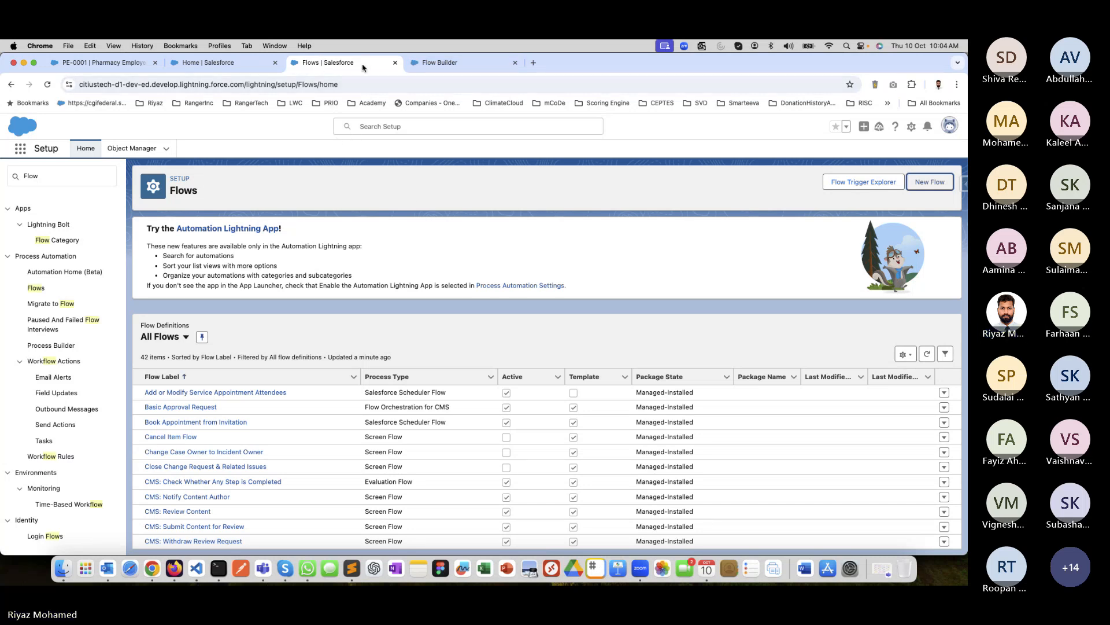
drag(359, 65, 365, 68)
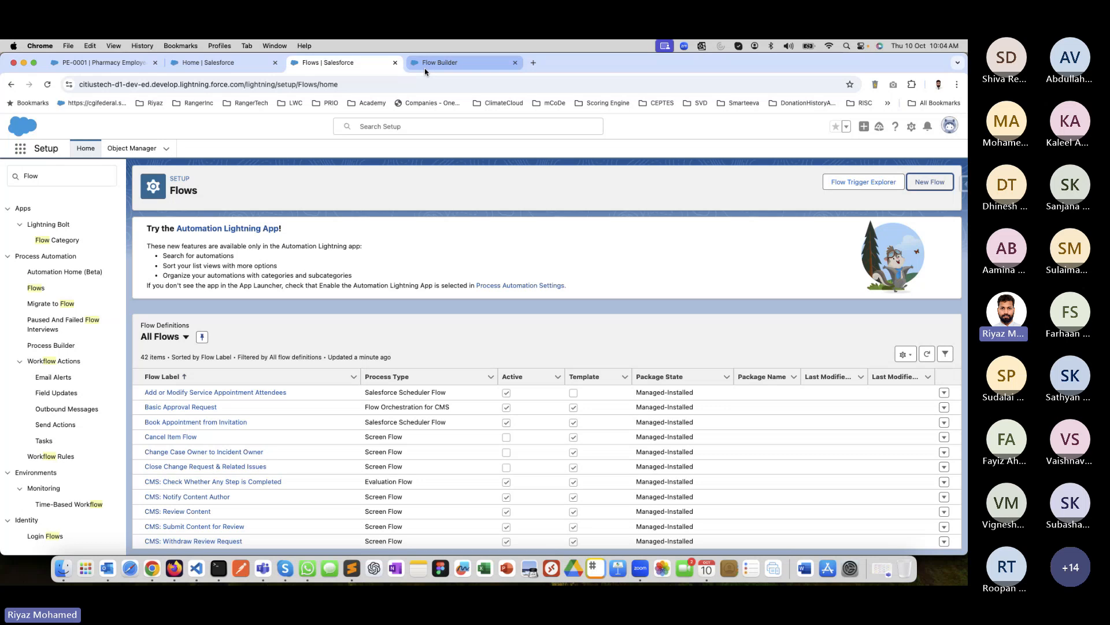
click(439, 63)
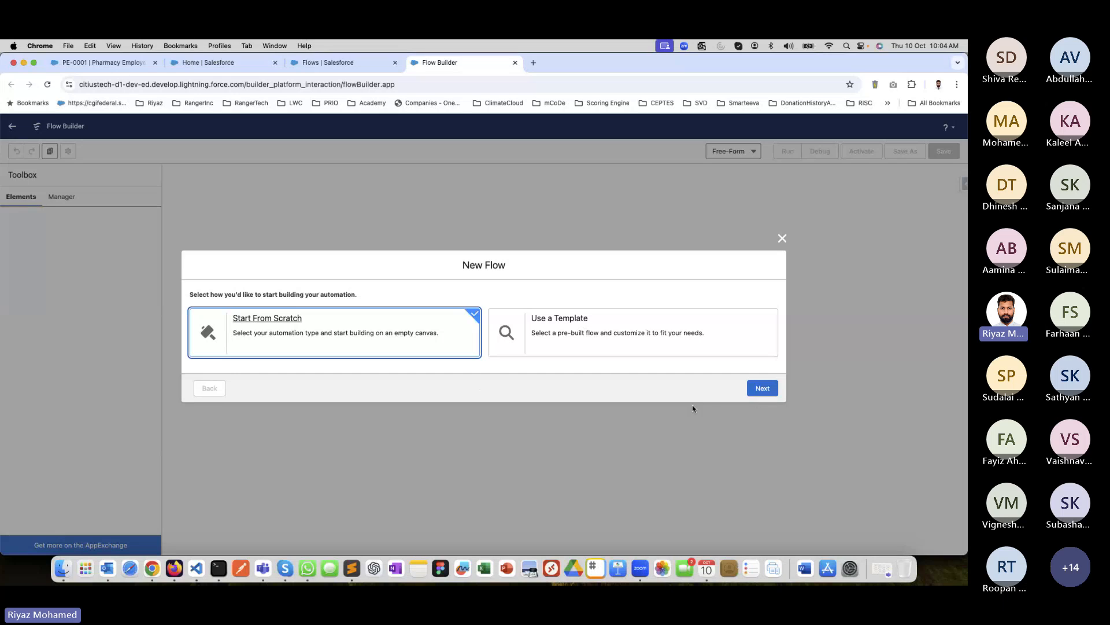
click(763, 392)
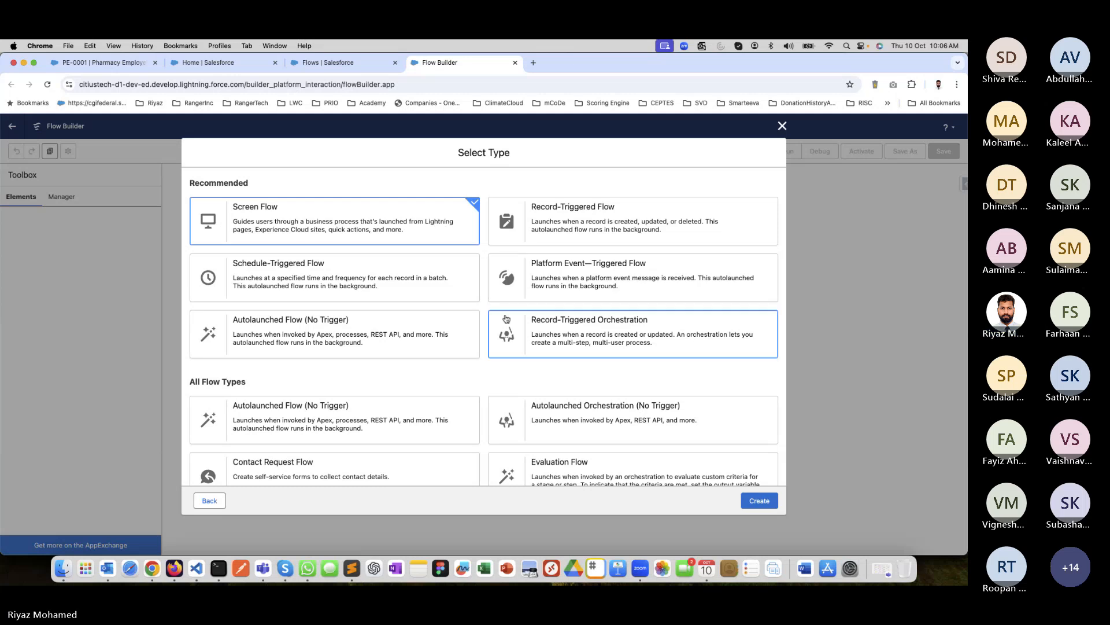
Examine the recommended flow types and the full list of flow types available for the new flow.
scroll(483, 309, down, 2)
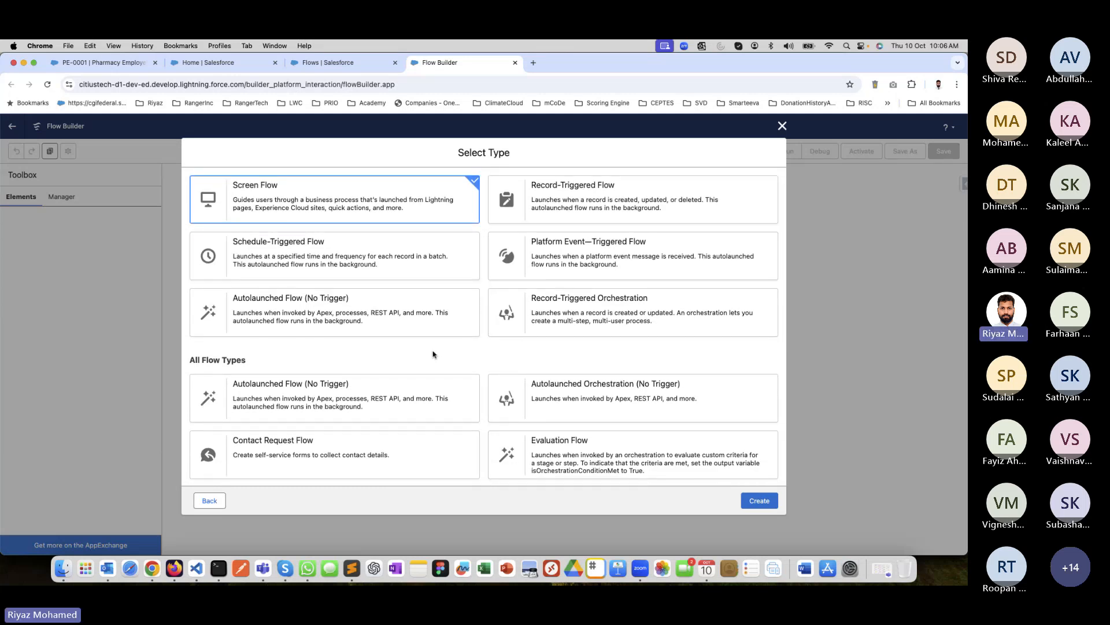
scroll(434, 352, up, 2)
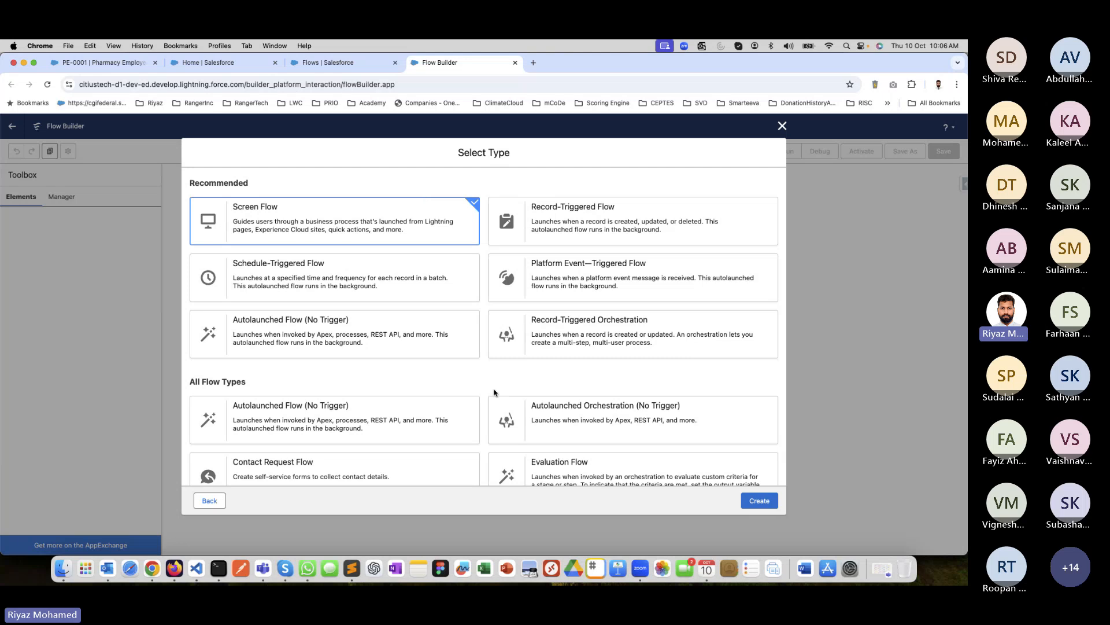
scroll(347, 243, down, 10)
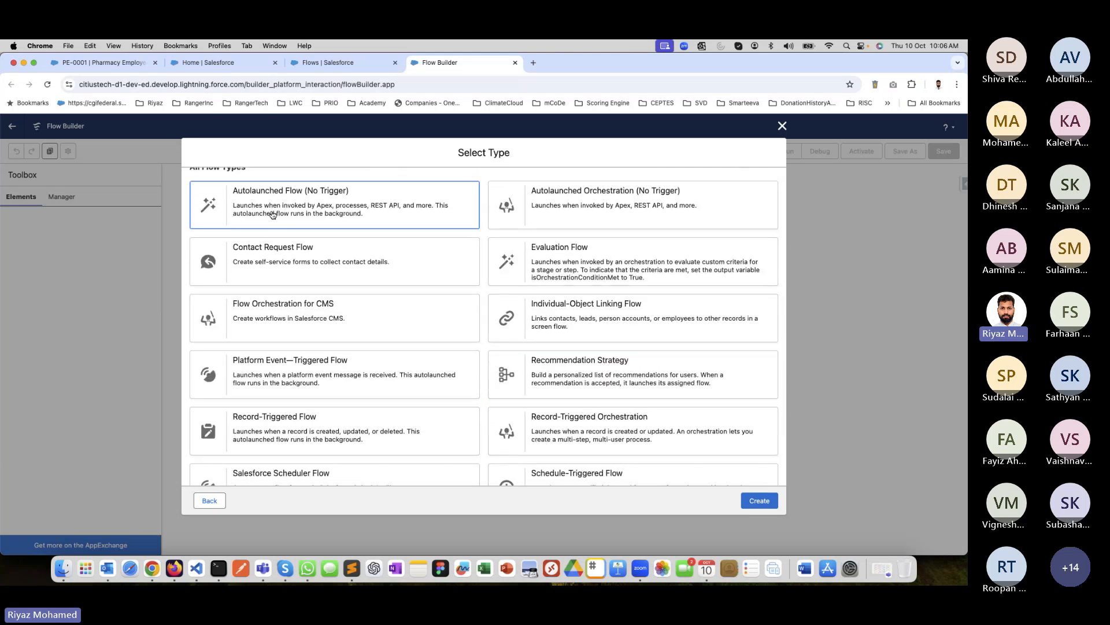
scroll(350, 322, up, 7)
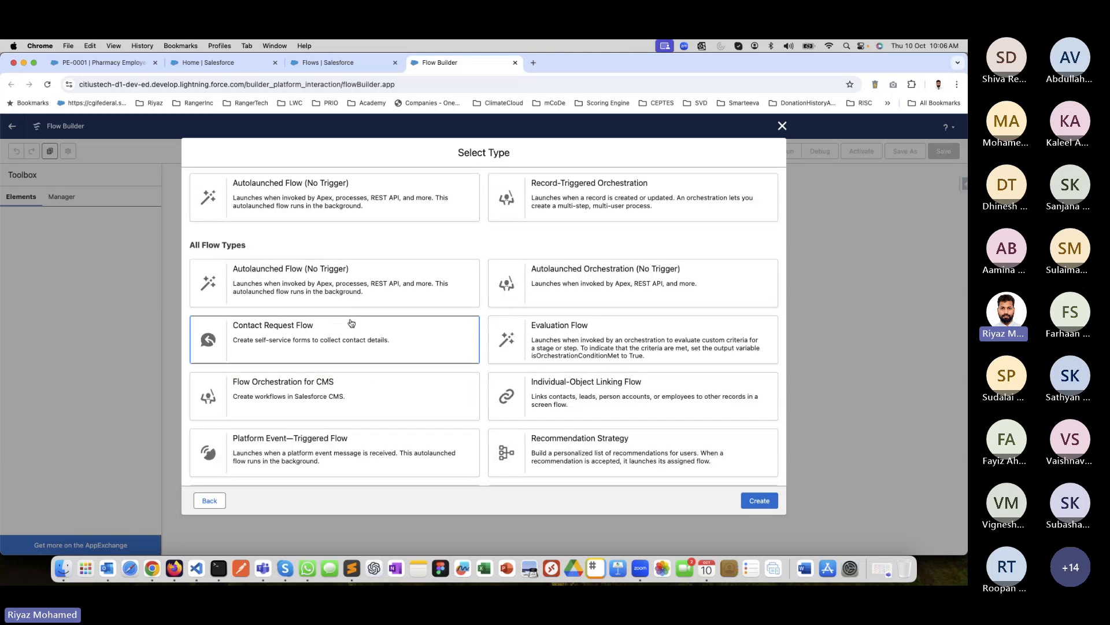
scroll(351, 322, up, 10)
click(298, 214)
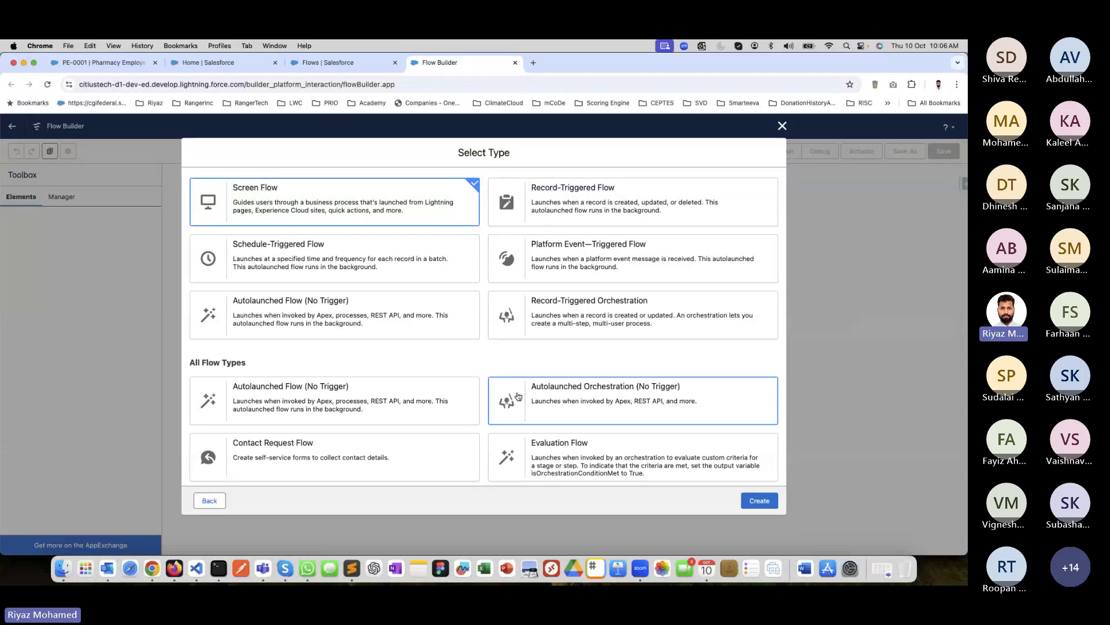
scroll(475, 359, down, 1)
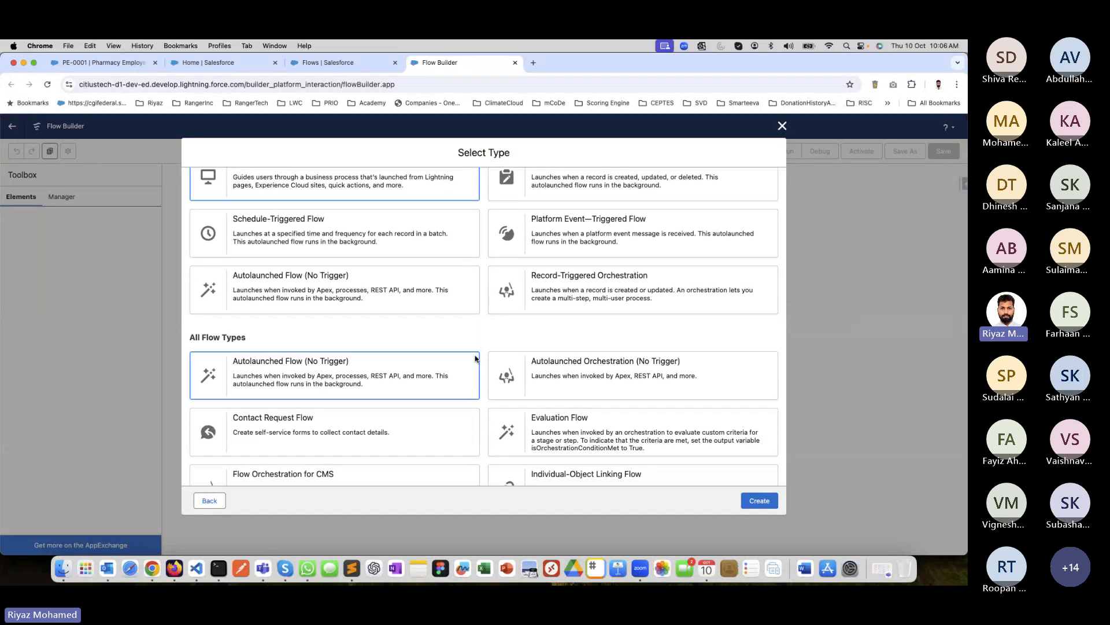
scroll(477, 364, down, 7)
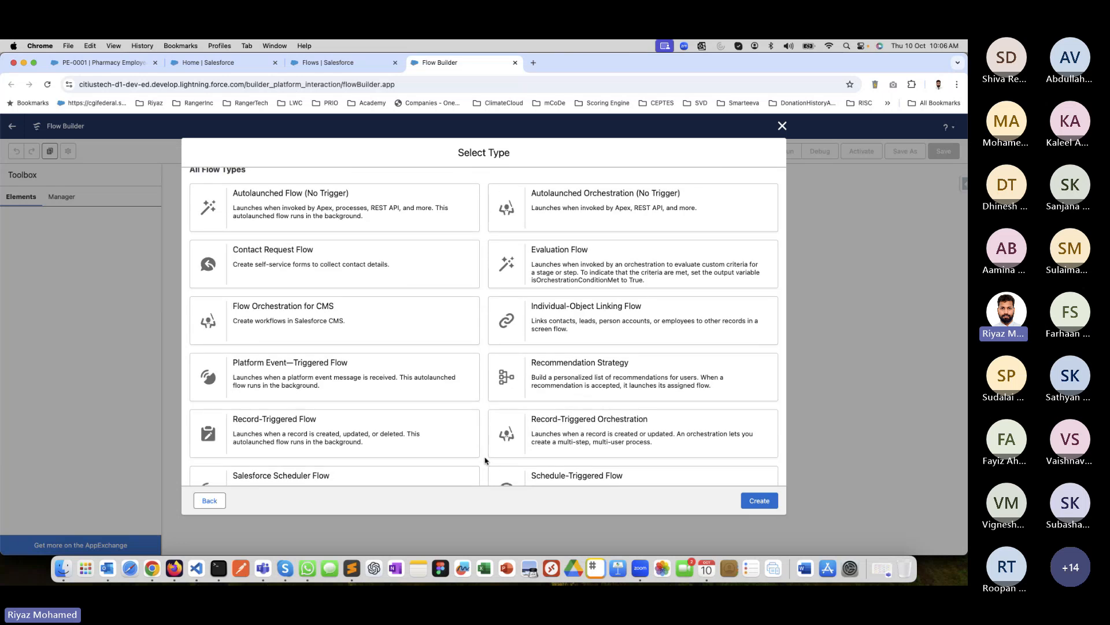
scroll(484, 461, down, 4)
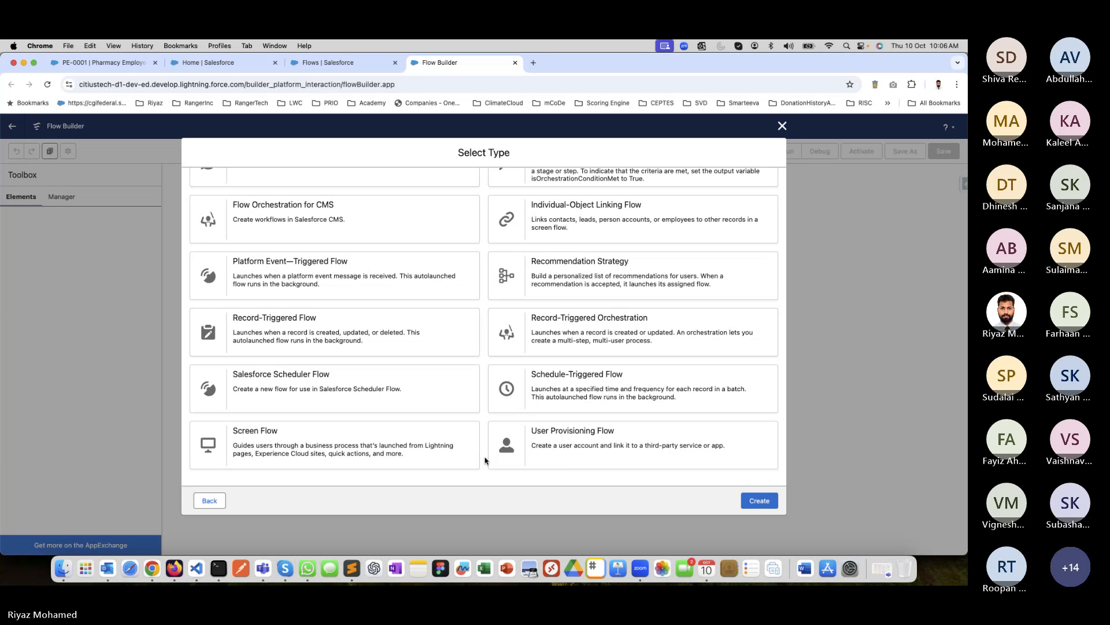
scroll(485, 461, up, 4)
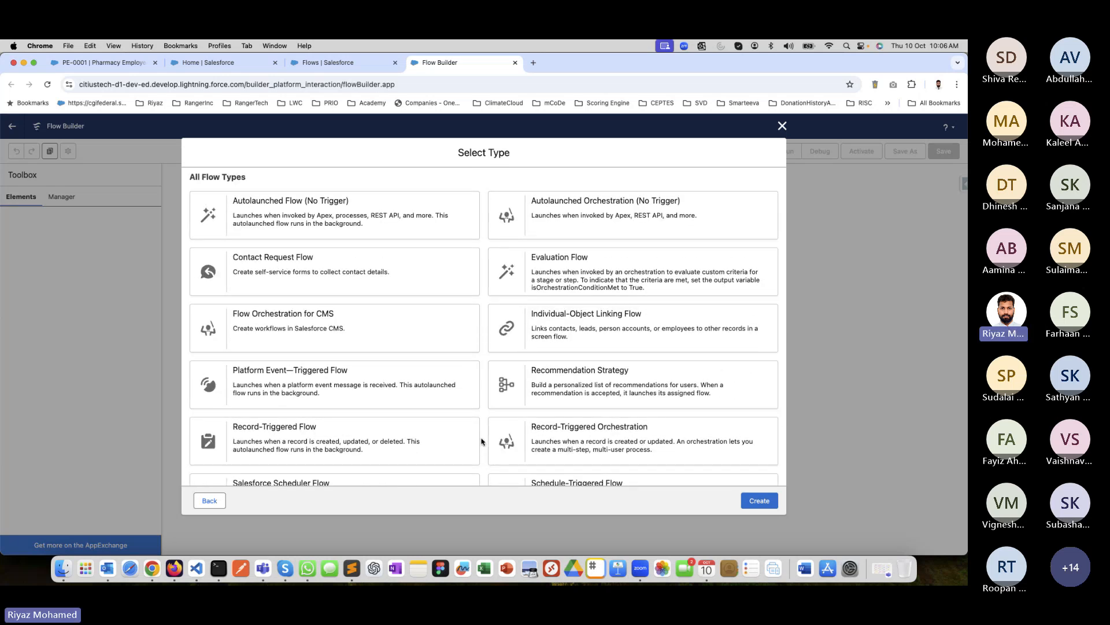
scroll(483, 442, down, 4)
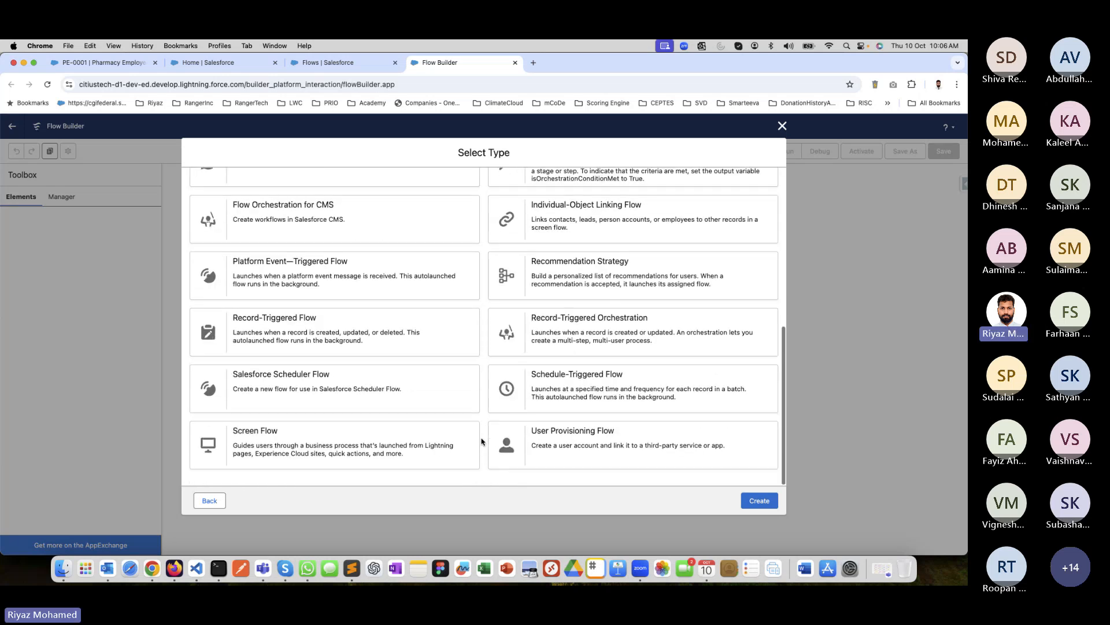
Choose Screen Flow as the flow type and create the new flow.
click(390, 442)
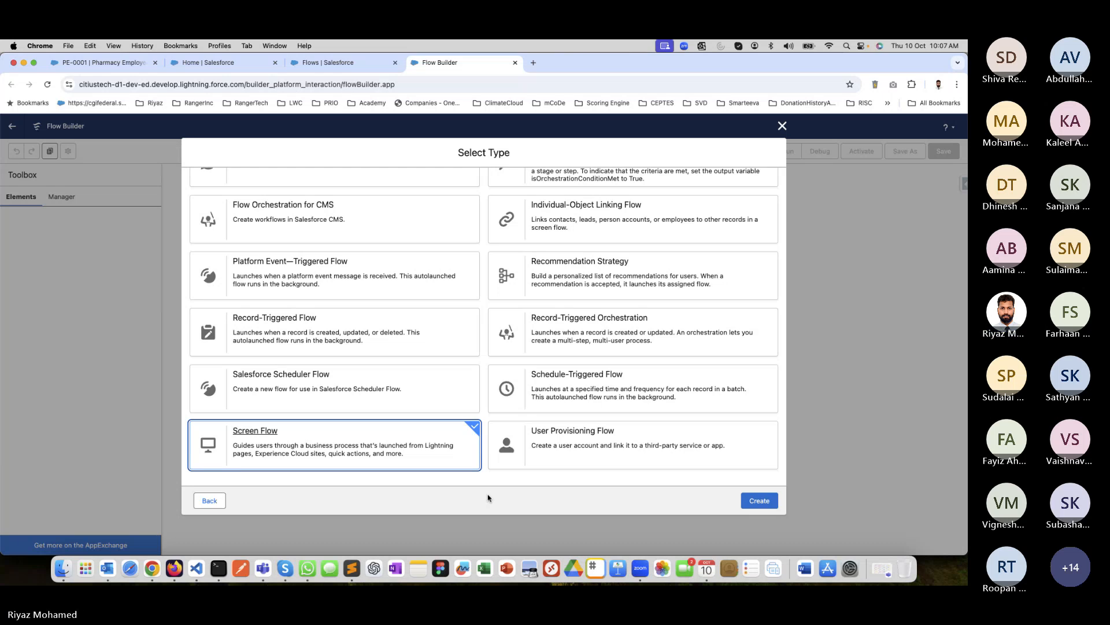
click(760, 501)
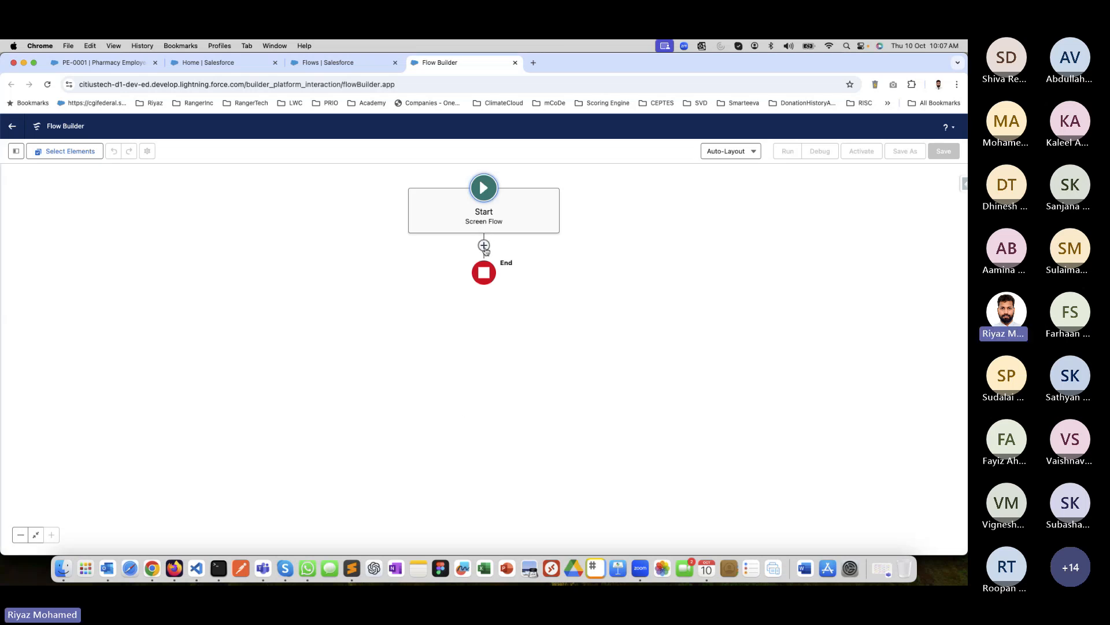
click(485, 246)
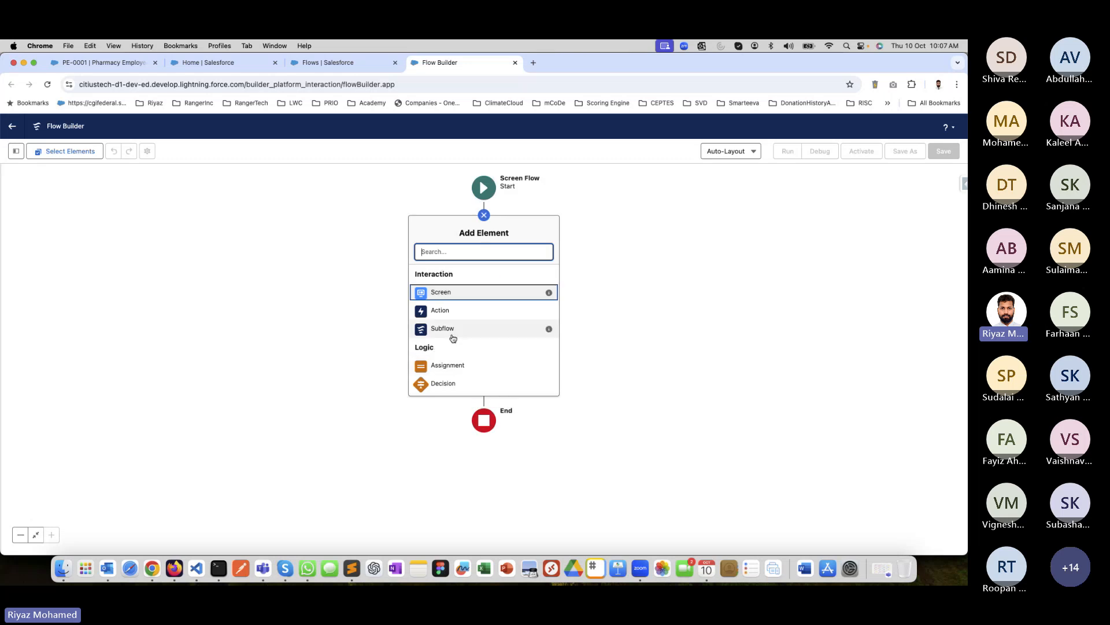
click(450, 295)
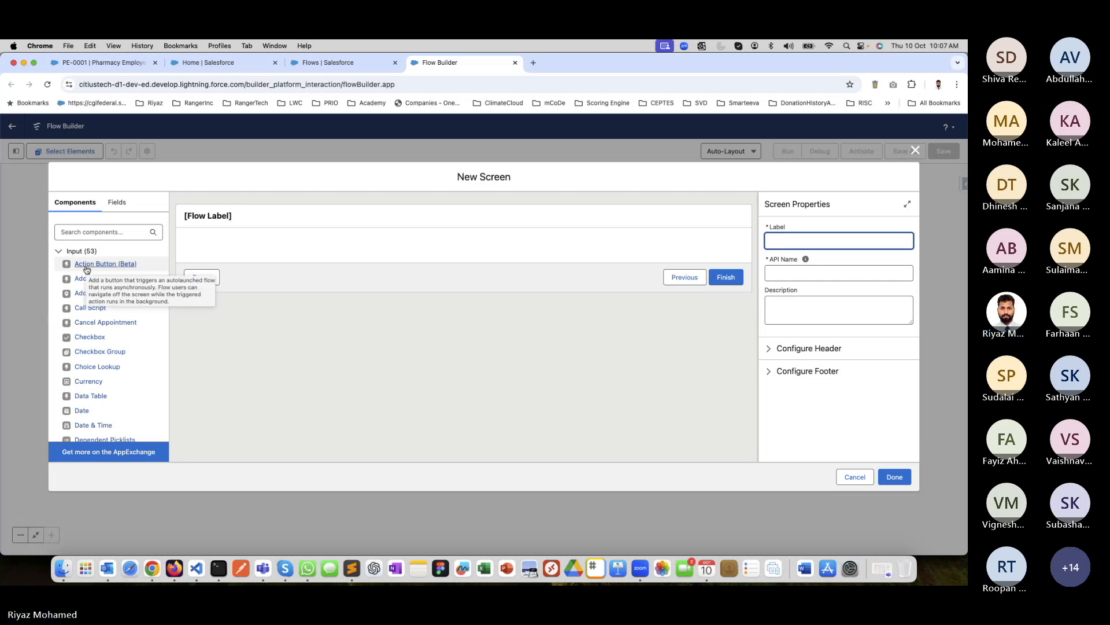
click(915, 150)
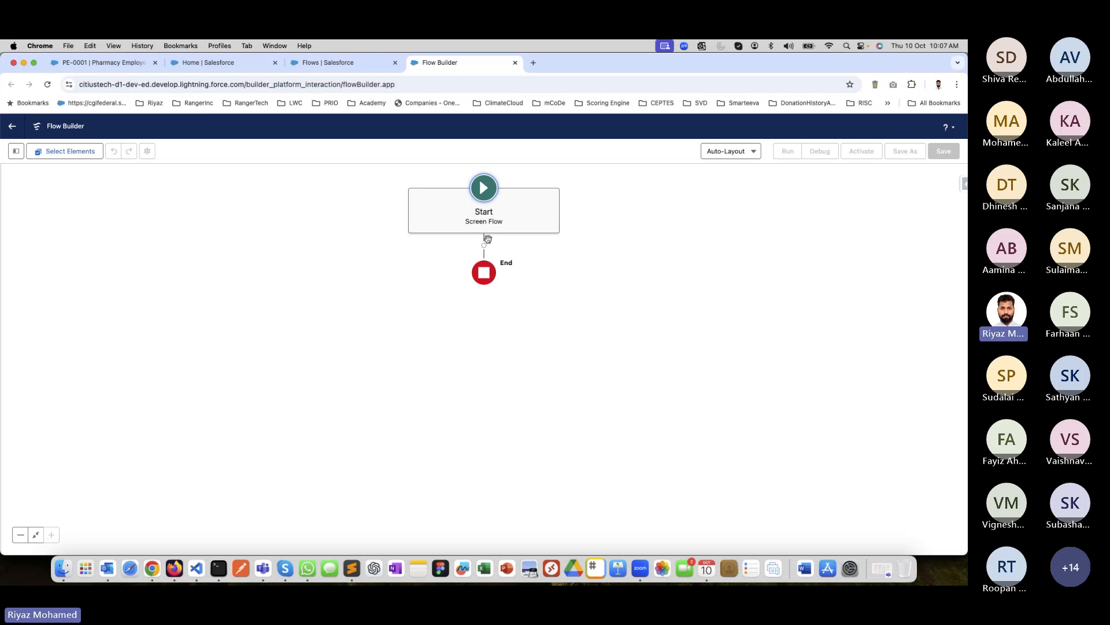
Add a Screen element between the Start and End of the flow.
click(484, 246)
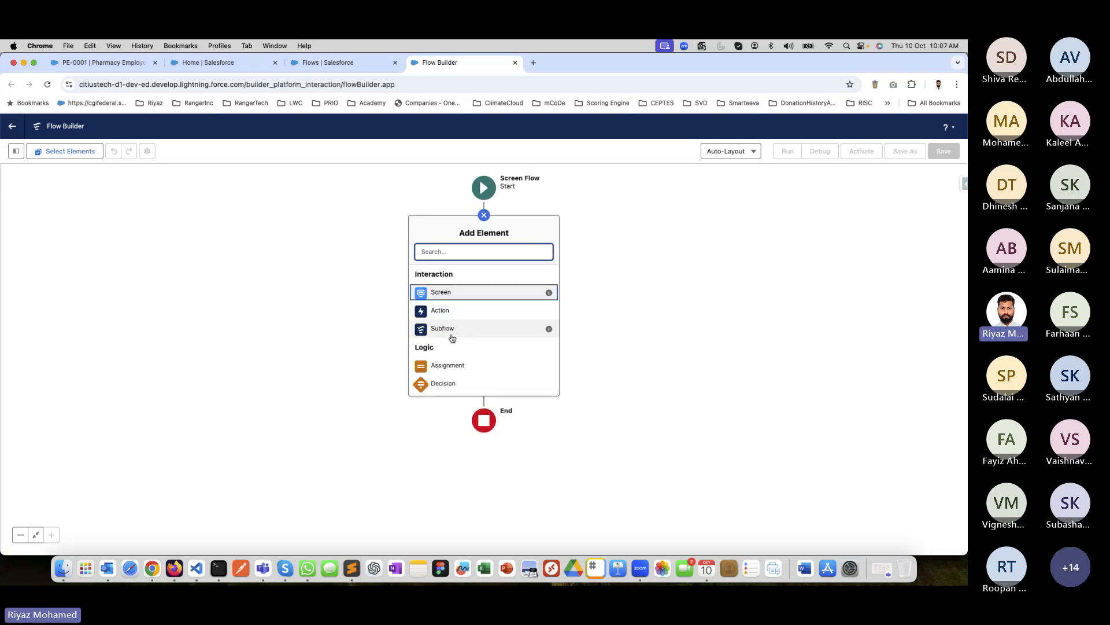
scroll(452, 335, down, 4)
scroll(452, 338, up, 5)
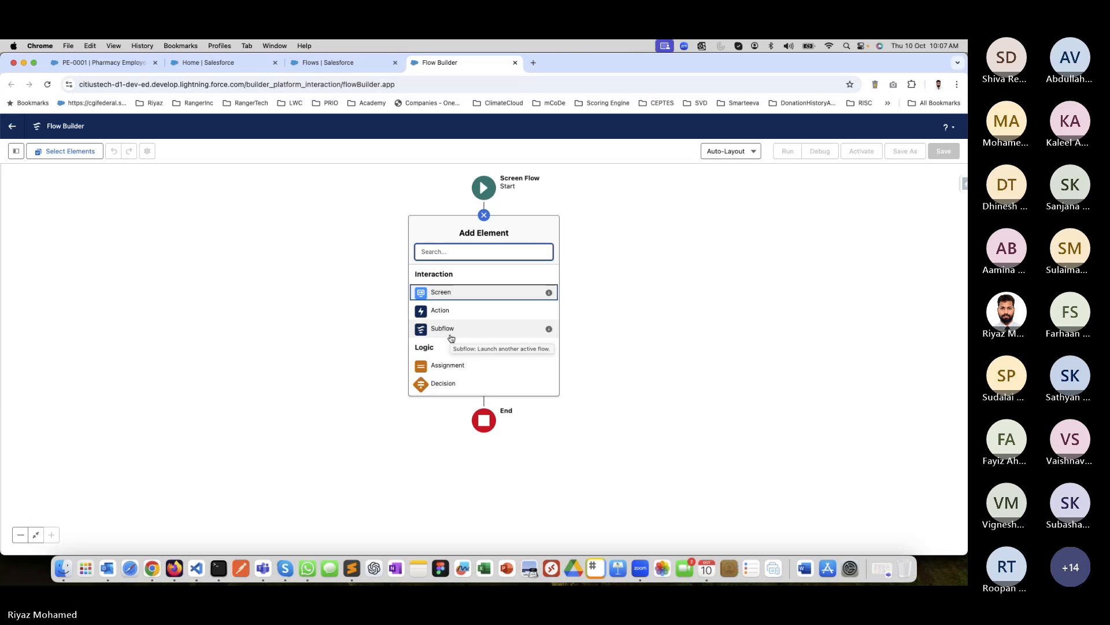
scroll(463, 296, down, 1)
click(463, 295)
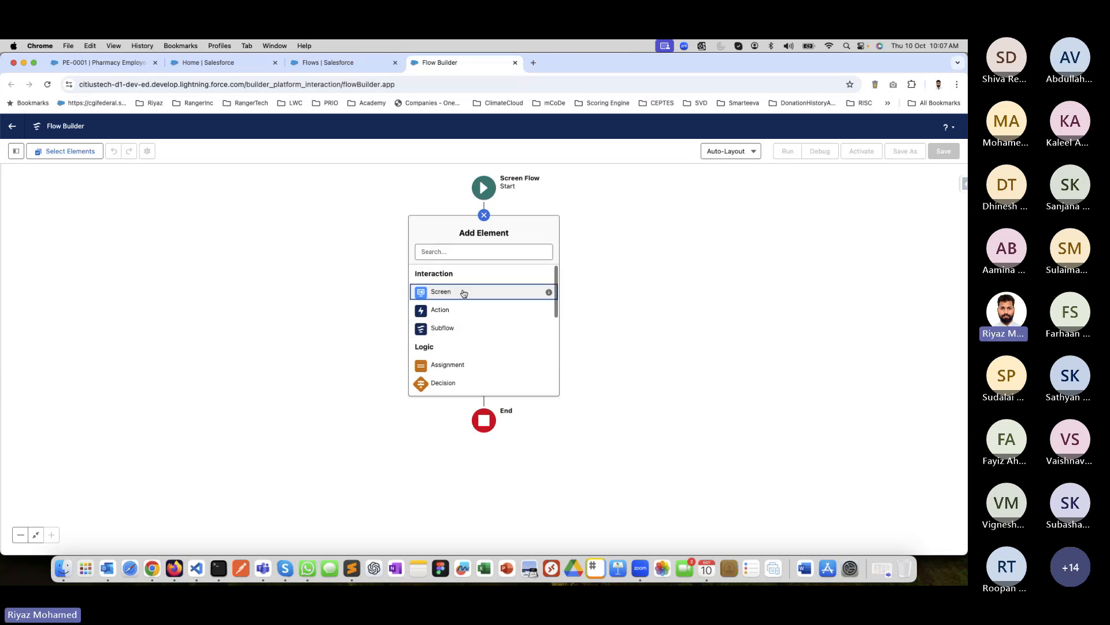
Find the Name component by searching for "Name" and add it to the new screen.
click(105, 231)
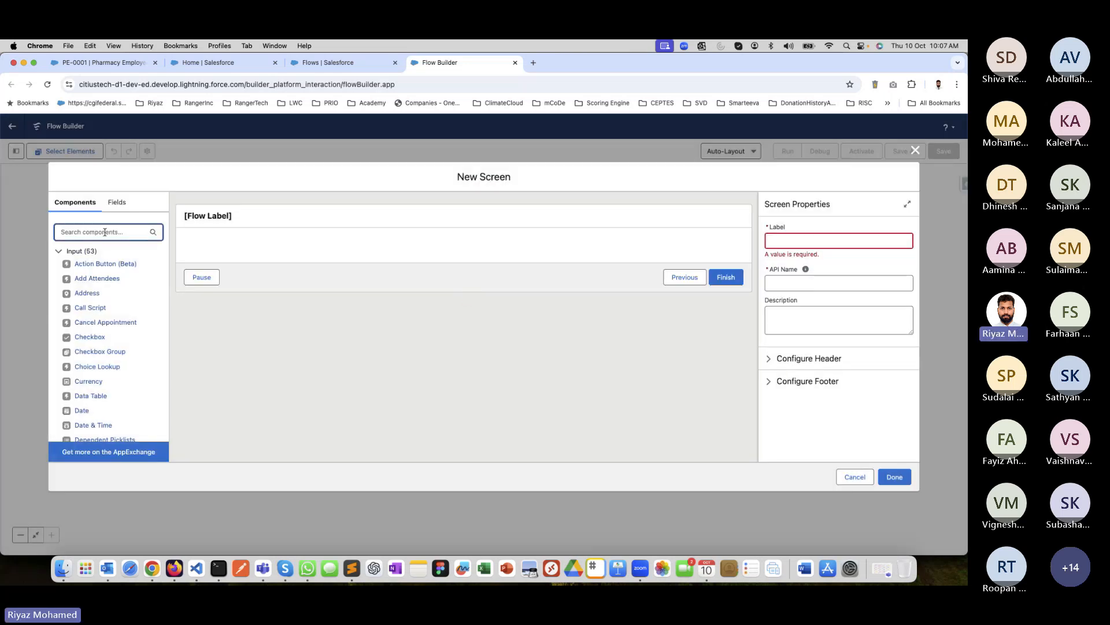
click(115, 203)
click(75, 202)
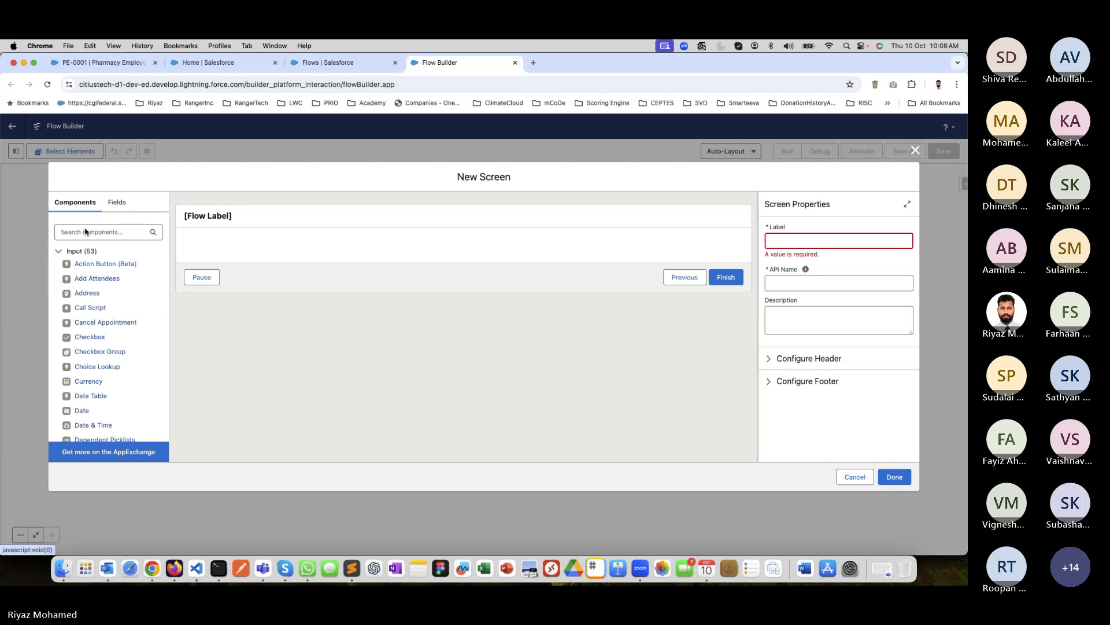
click(93, 235)
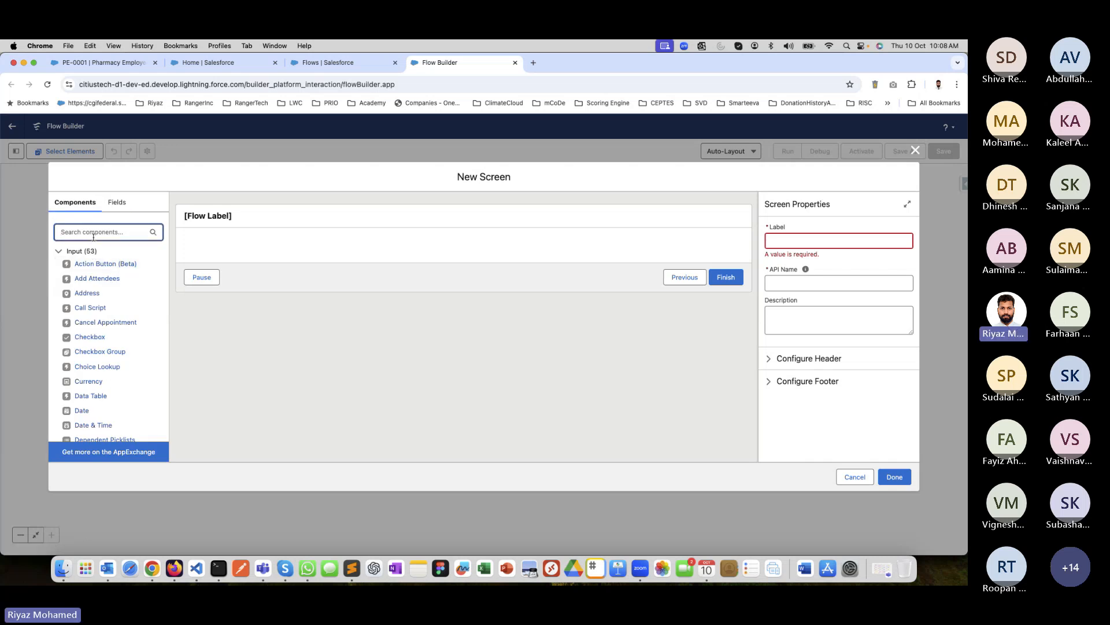
text(Name)
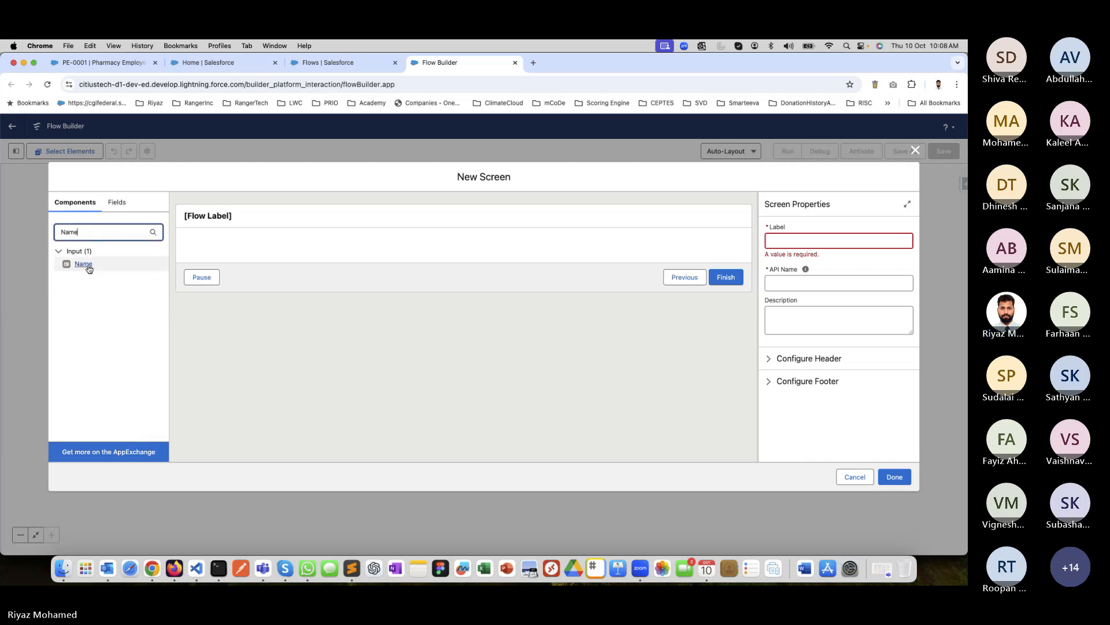
click(84, 263)
Clear the component search and add a Picklist component below the Name component.
double_click(86, 233)
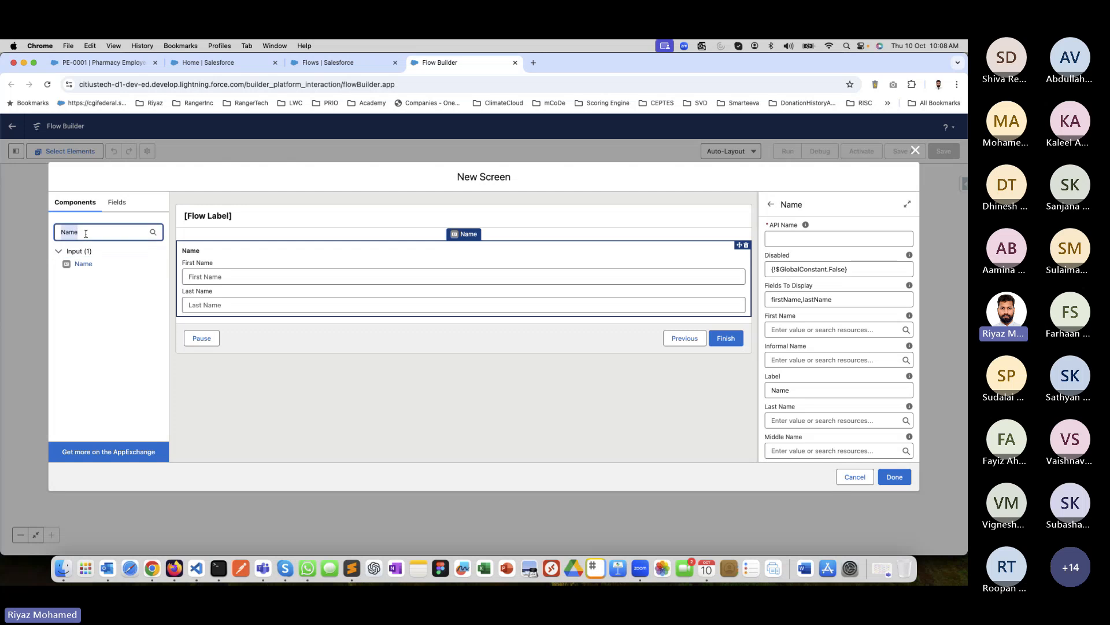
key(BackSpace)
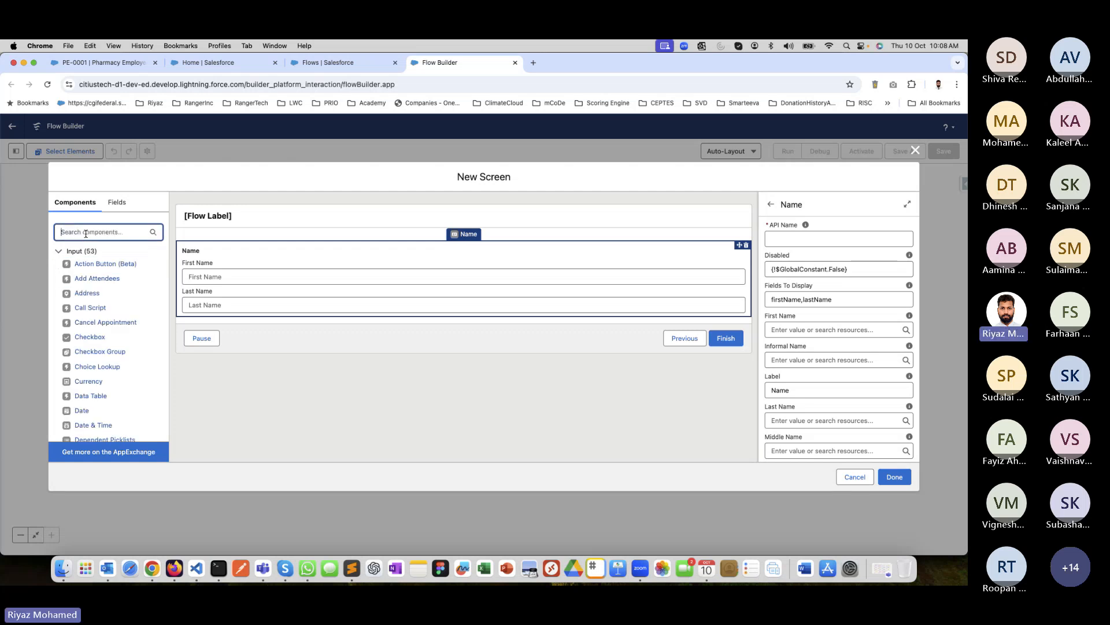
scroll(87, 347, down, 10)
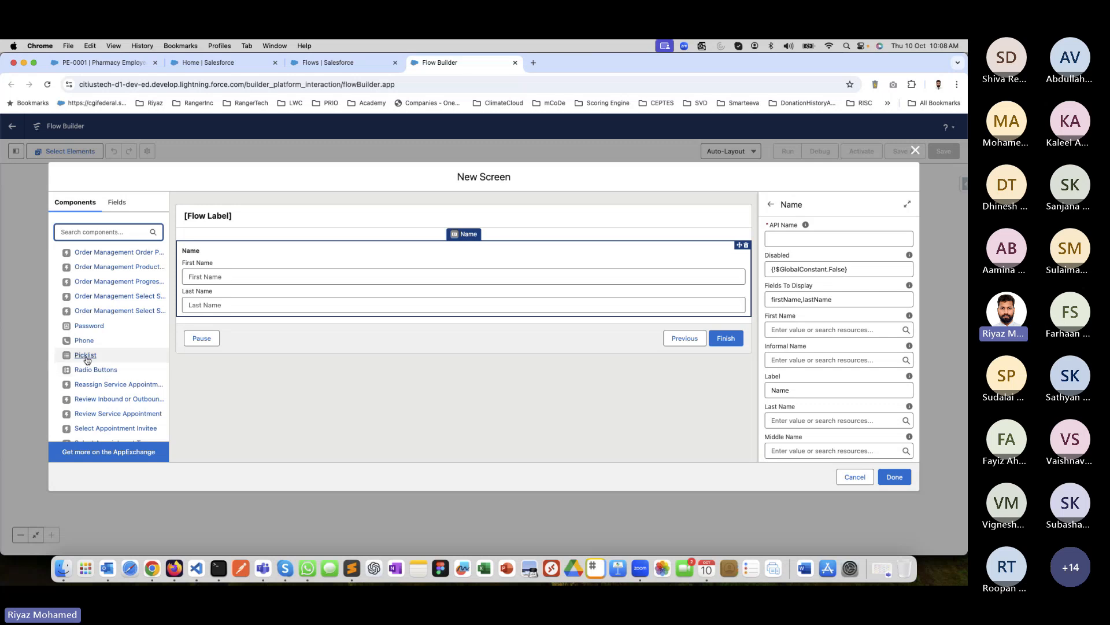
click(86, 356)
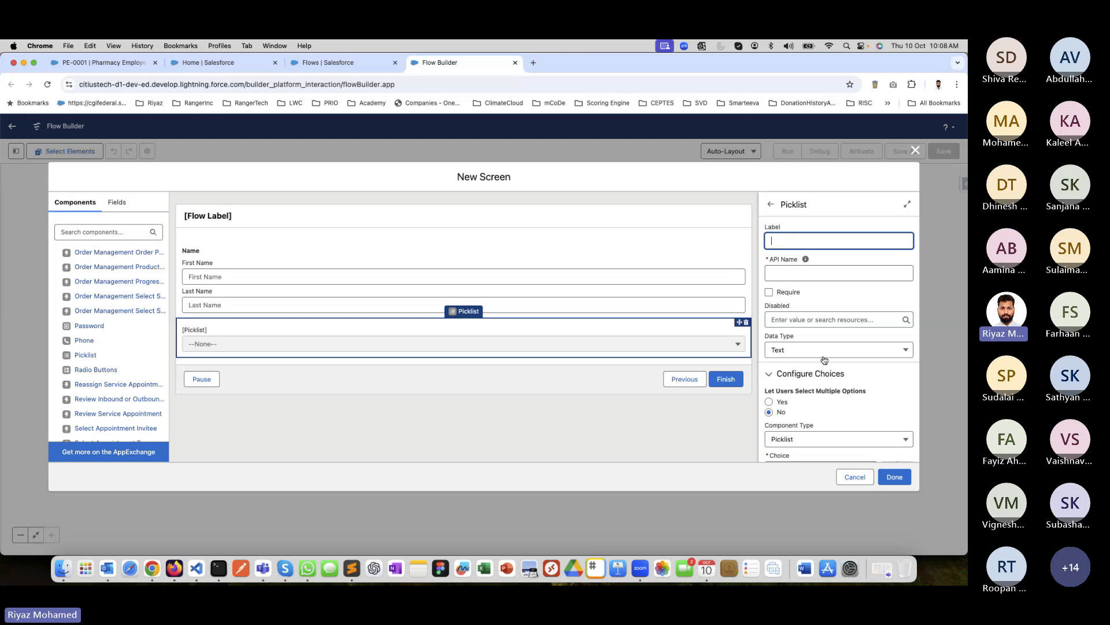
Label the picklist "Reason for Visit" and make it required.
text(Prob)
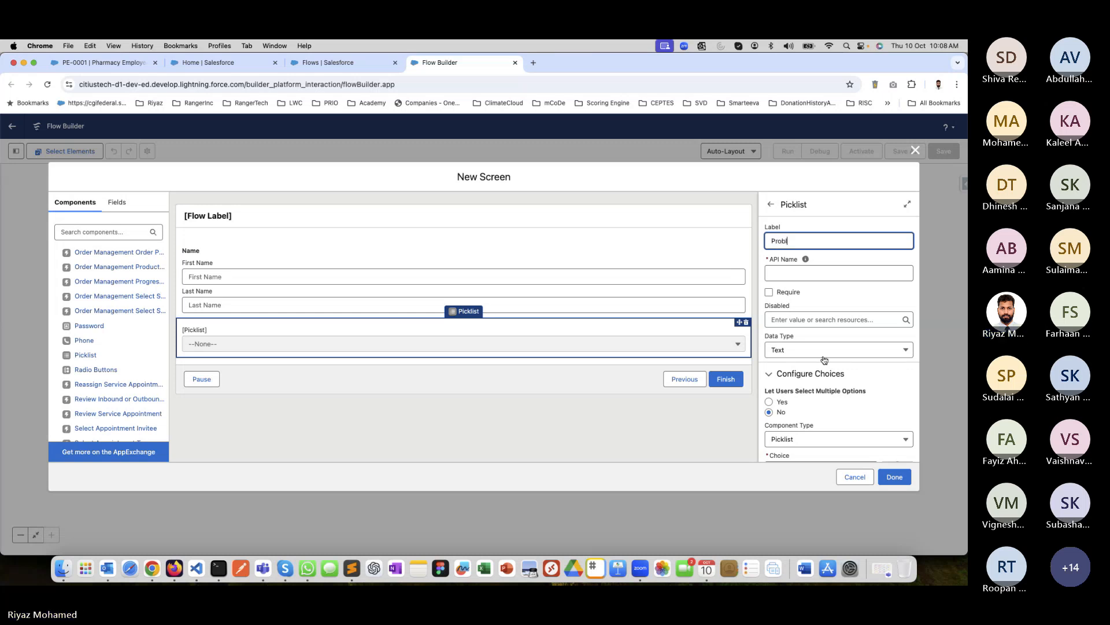
key(BackSpace)
key(BackSpace)
key(BackSpace)
key(BackSpace)
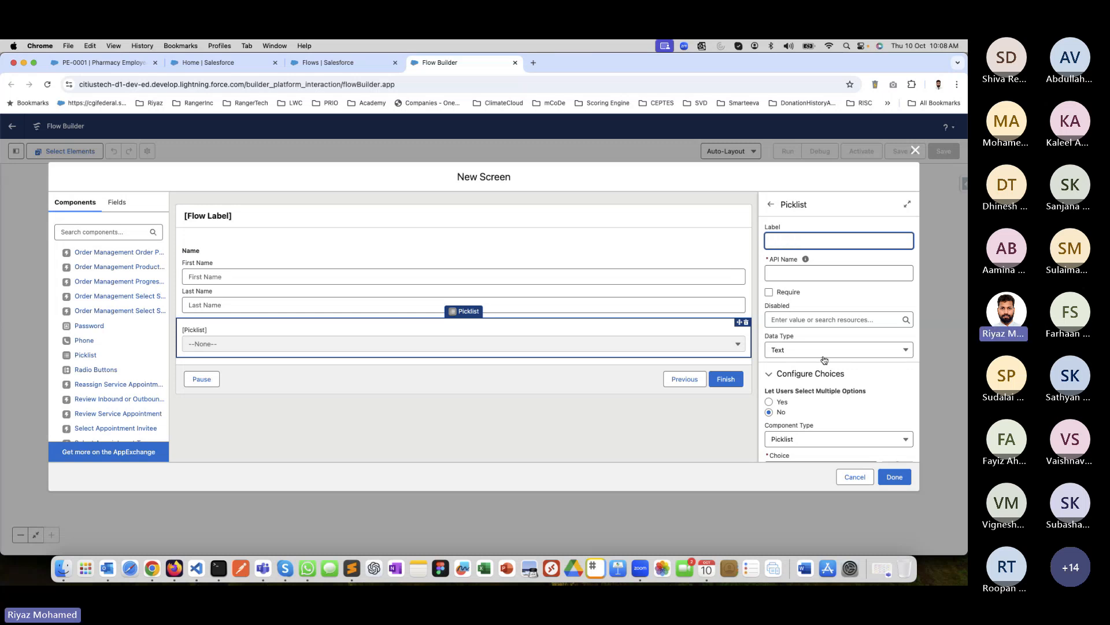
text(Reason for visi)
key(BackSpace)
key(BackSpace)
key(BackSpace)
key(BackSpace)
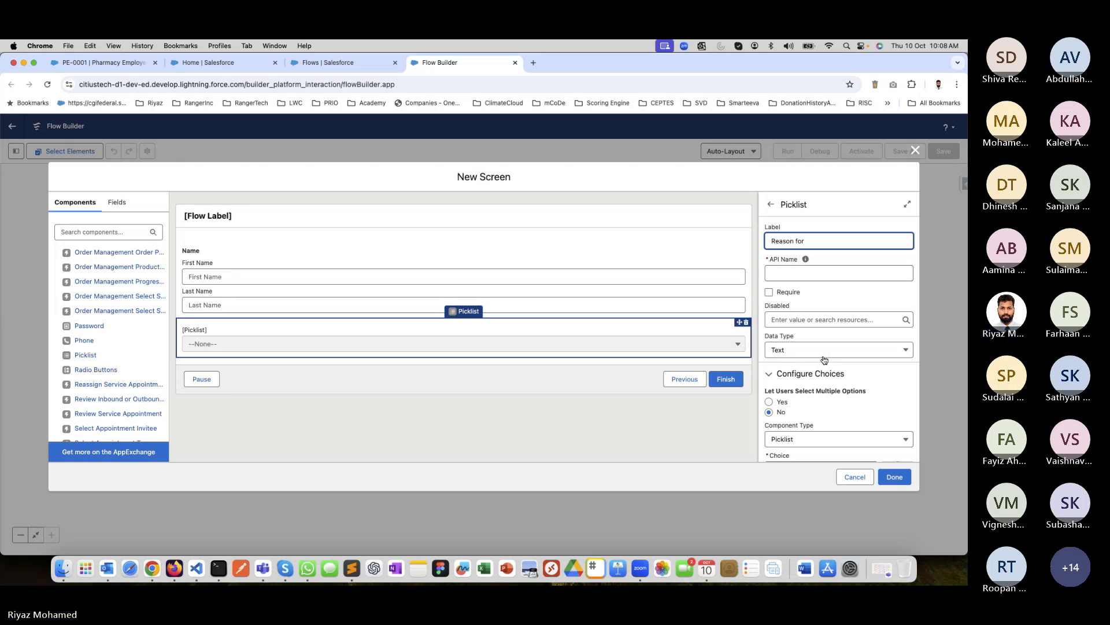
text(Visit)
key(Tab)
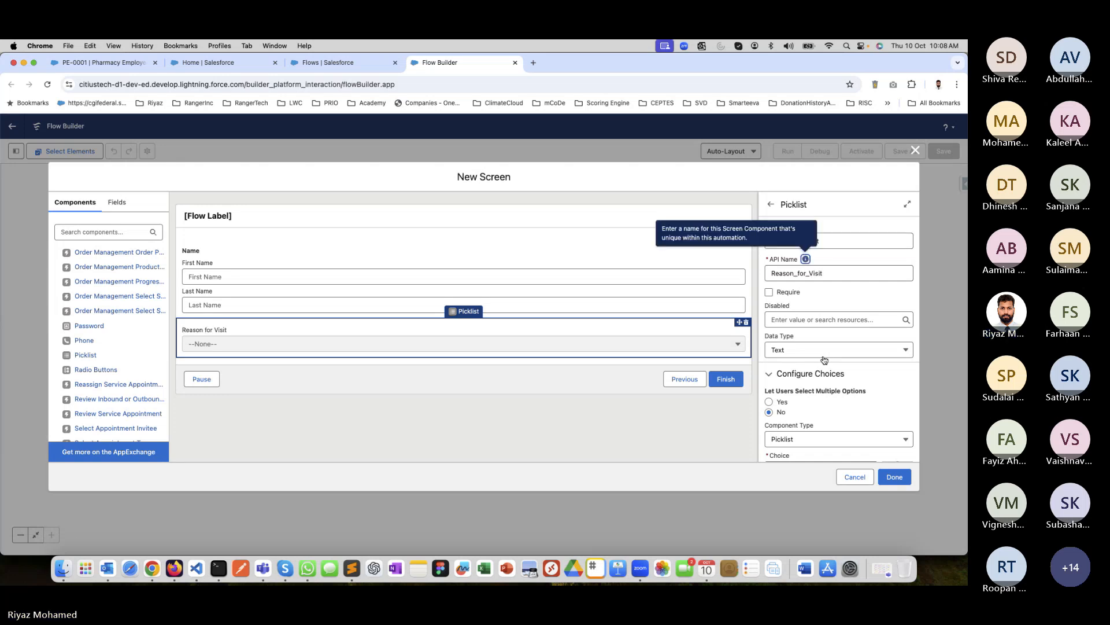
click(768, 292)
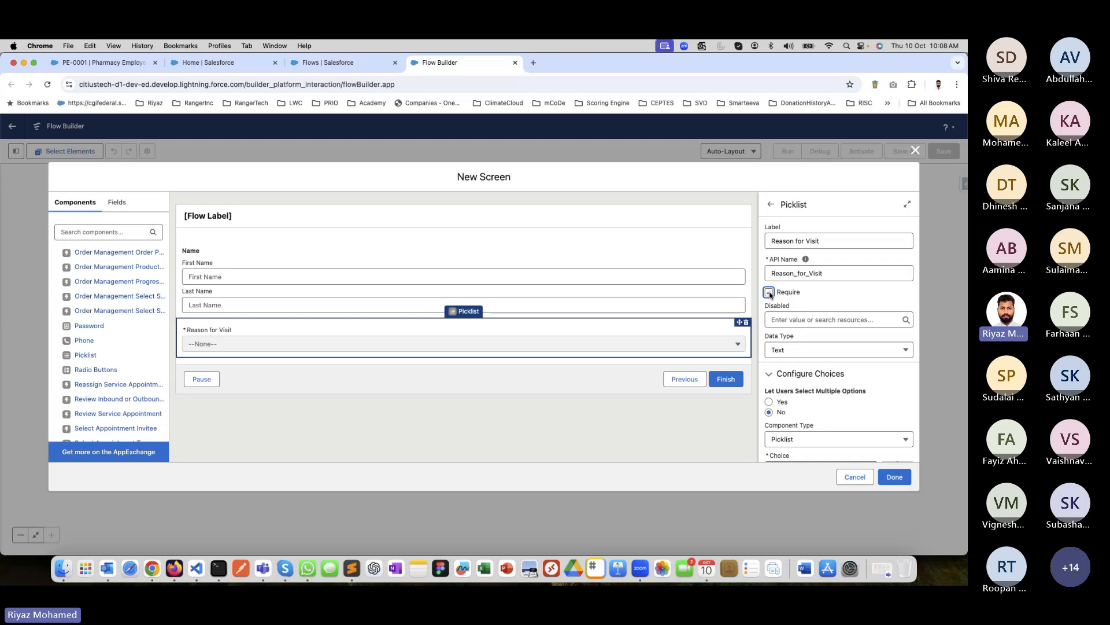
Search the components for "date" and add a Date component below the Reason for Visit picklist.
click(107, 232)
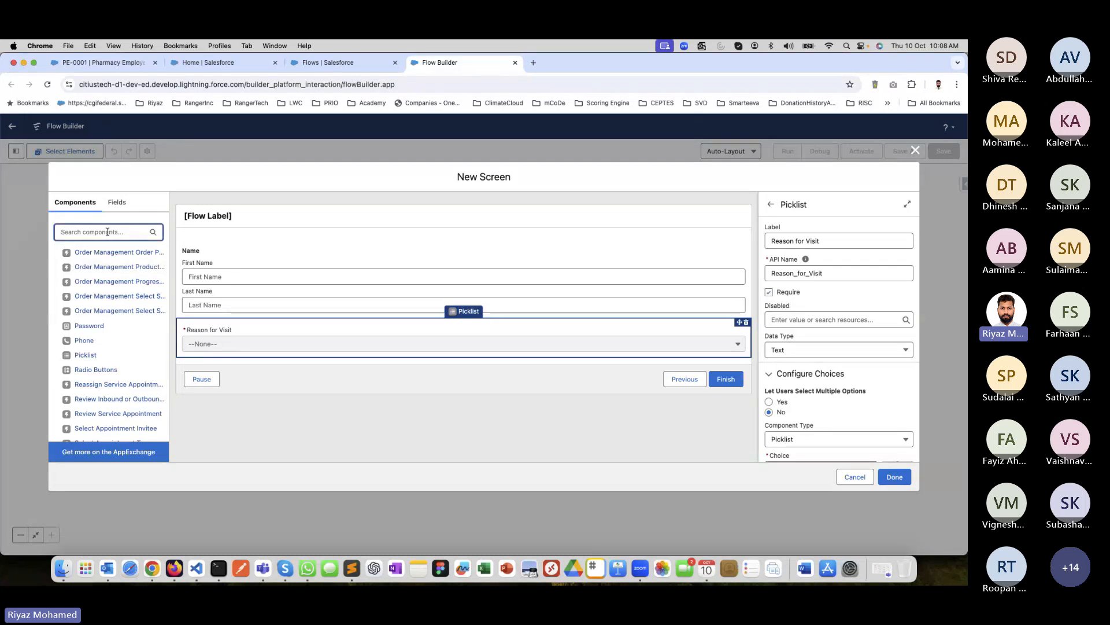
text(date)
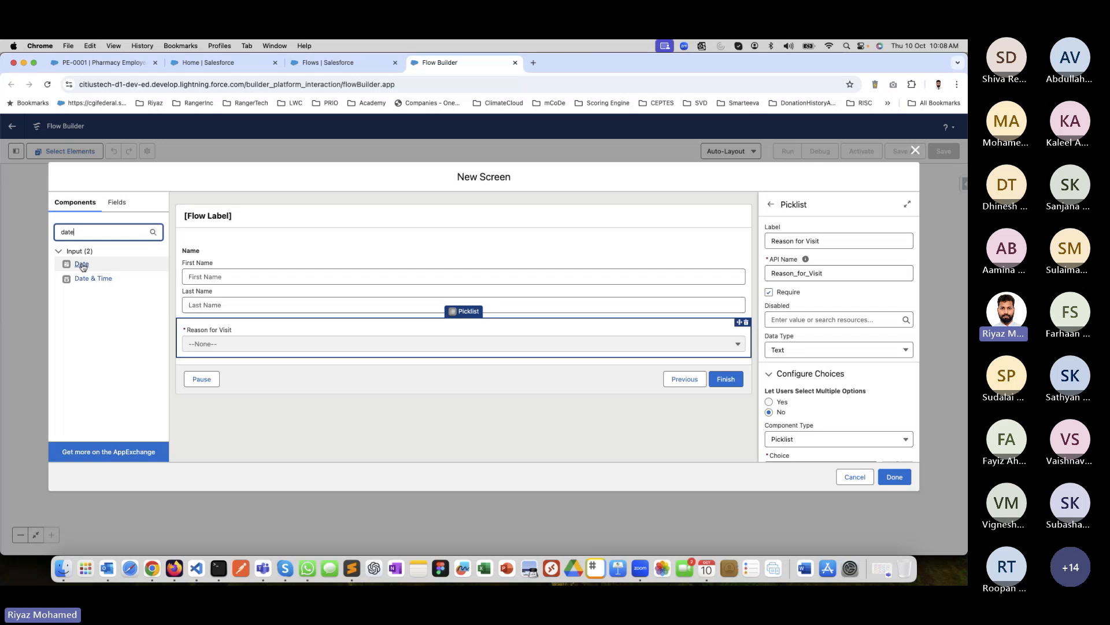
click(81, 264)
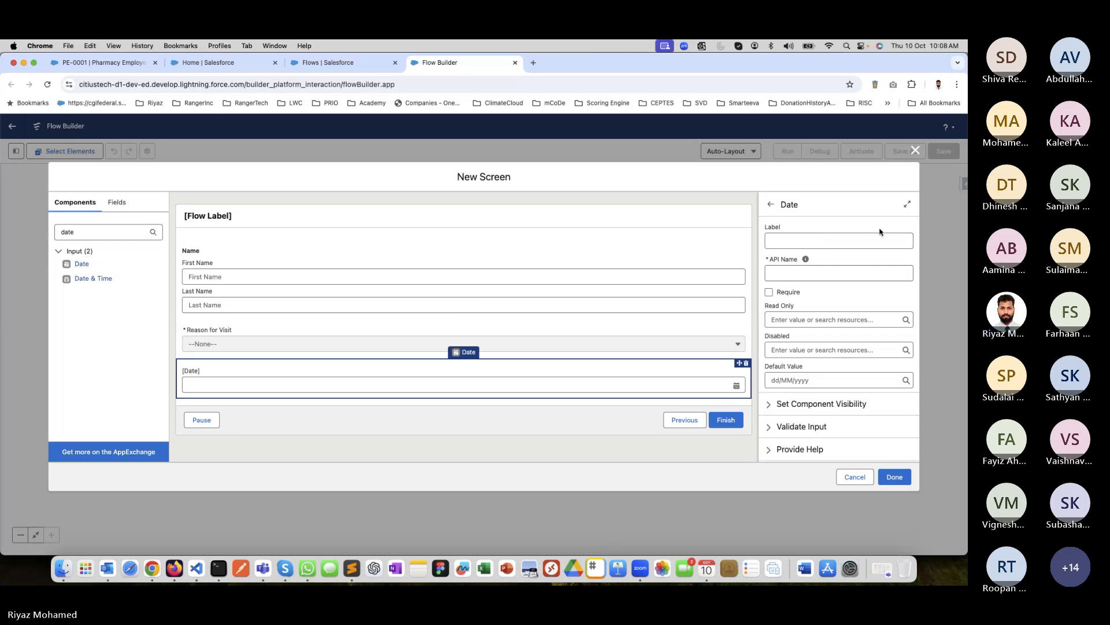
Label the new date component "Date of Birth" and let its API name fill in.
click(821, 241)
text(Date of Bi)
text(th)
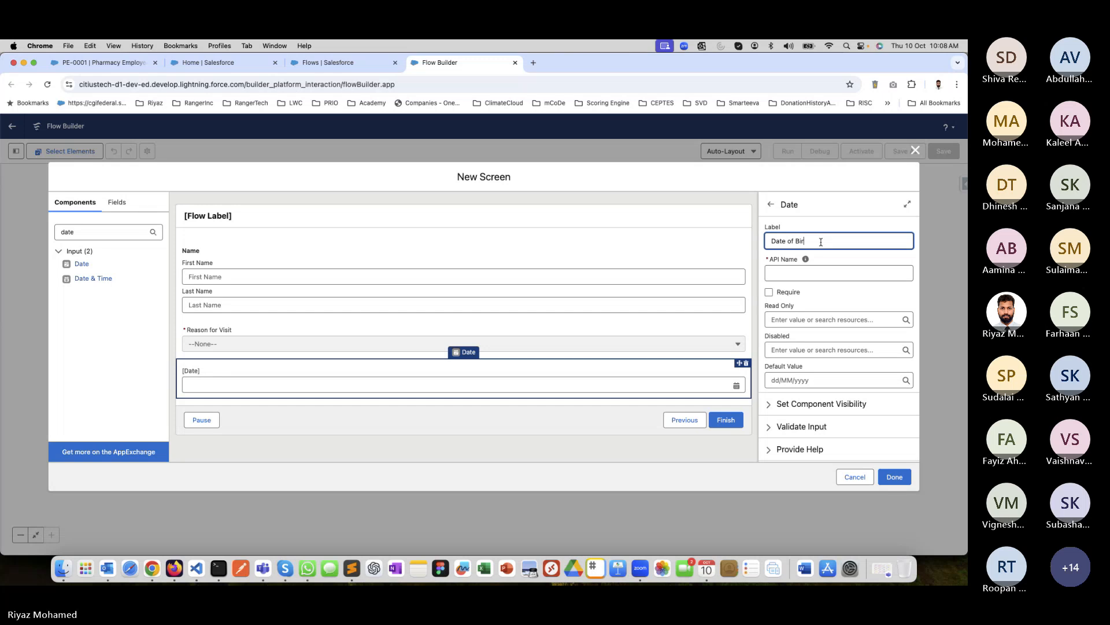
key(BackSpace)
key(BackSpace)
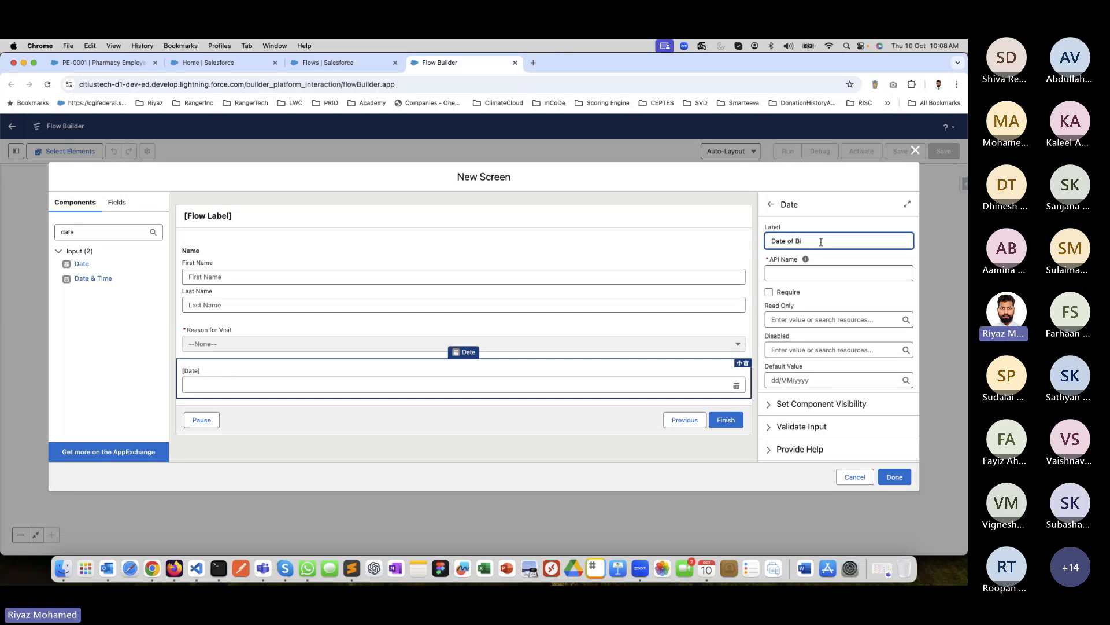
key(BackSpace)
key(BackSpace)
key(BackSpace)
key(BackSpace)
key(BackSpace)
key(BackSpace)
key(BackSpace)
text(Date of Birth)
click(863, 296)
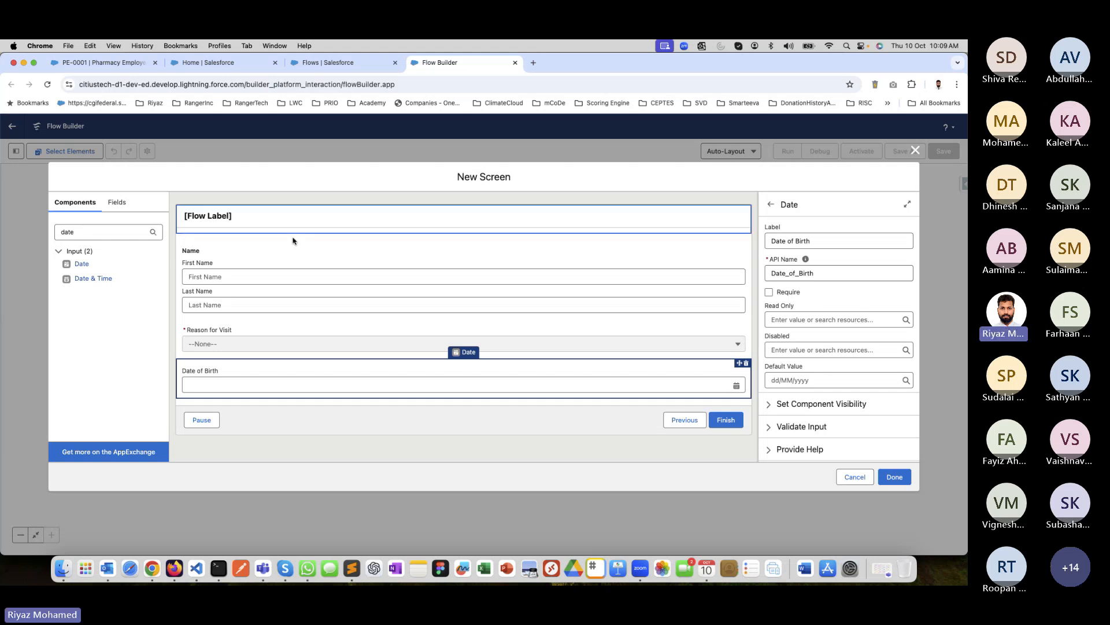
Select the Reason for Visit picklist and create "Fever" as its first choice.
click(274, 281)
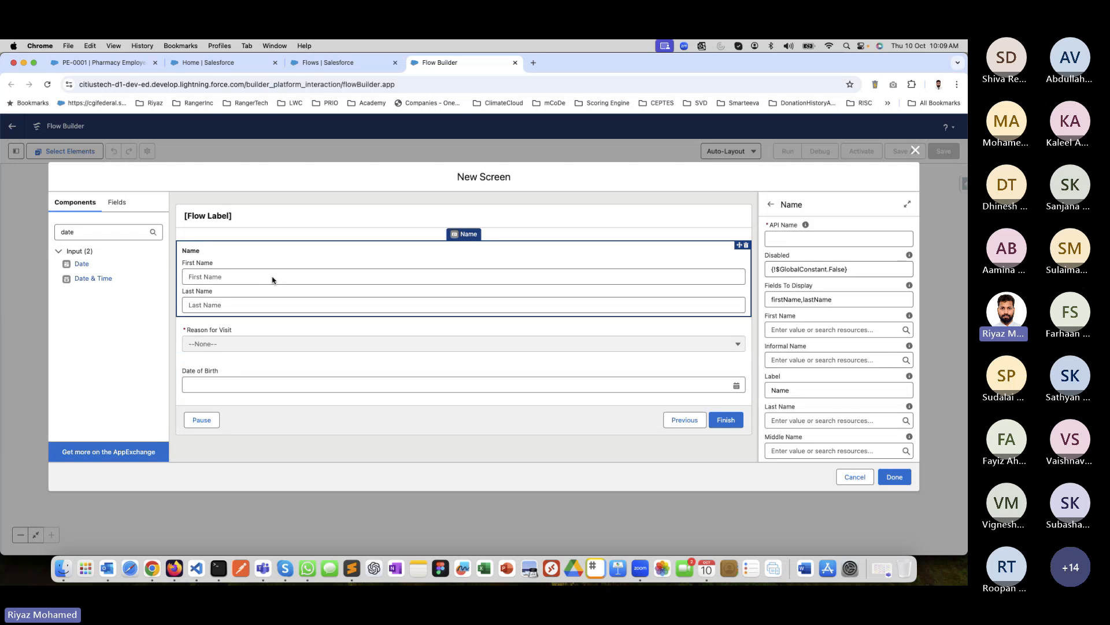
click(270, 352)
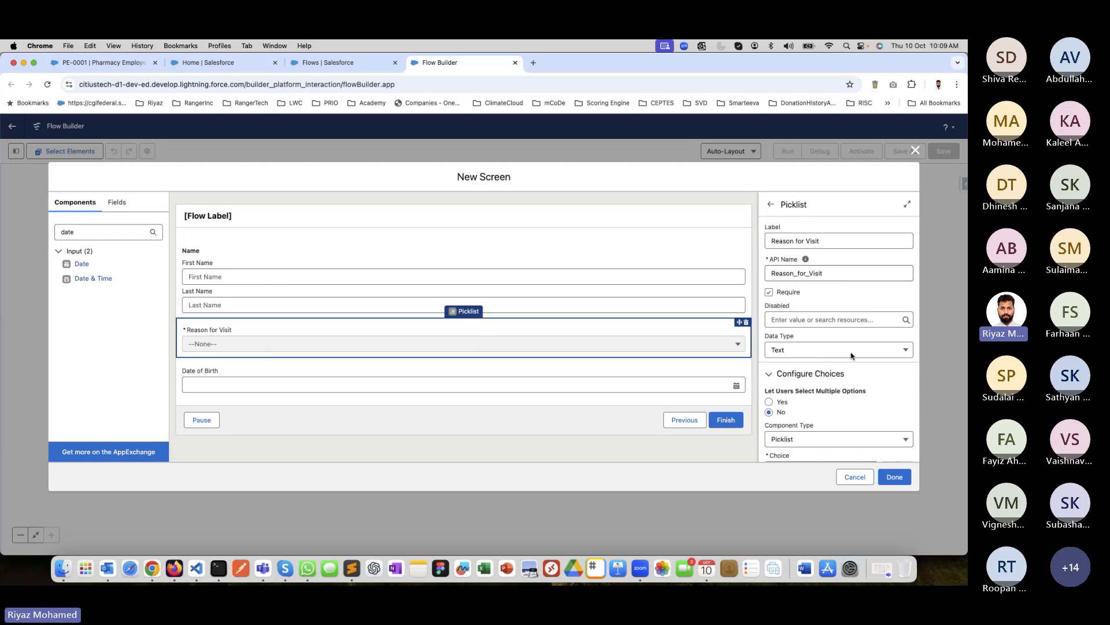
click(232, 384)
click(242, 342)
scroll(819, 335, down, 3)
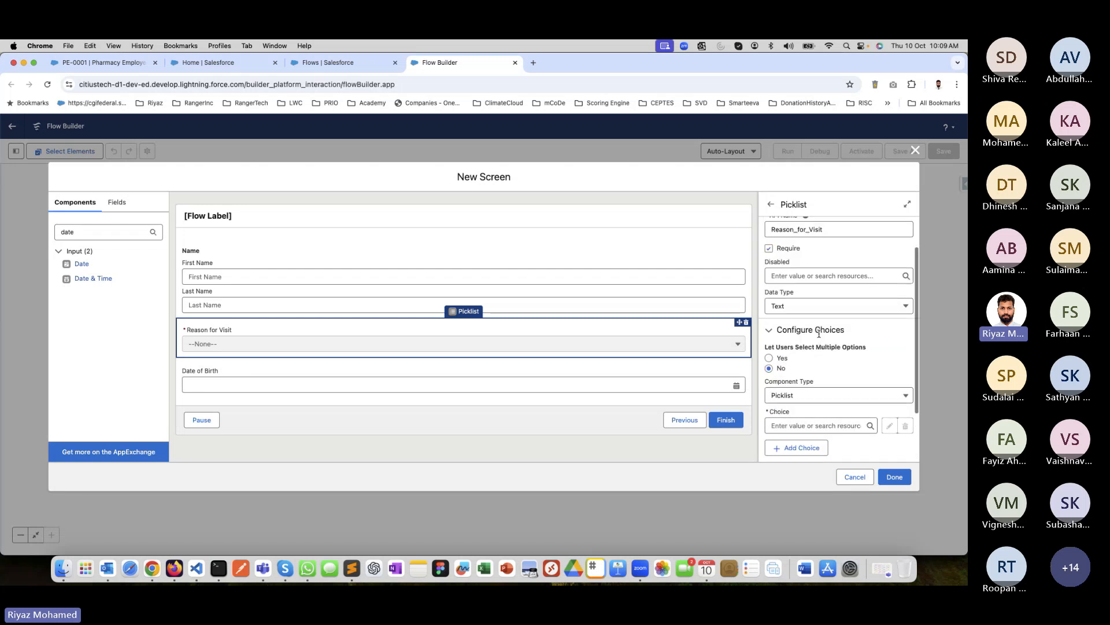
scroll(810, 347, down, 5)
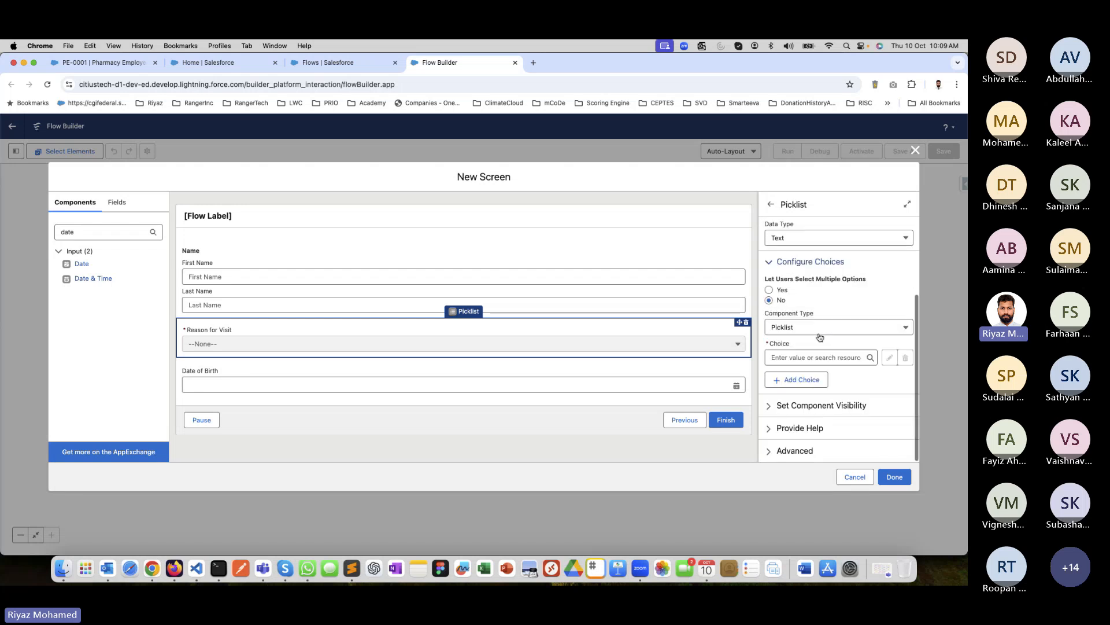
click(798, 358)
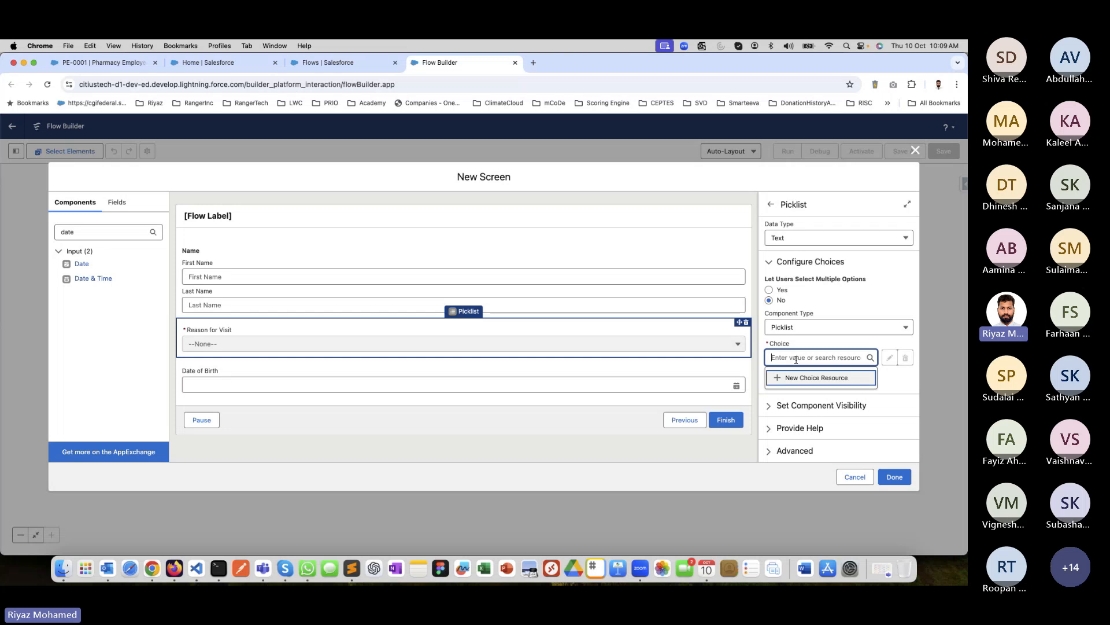
text(Fever)
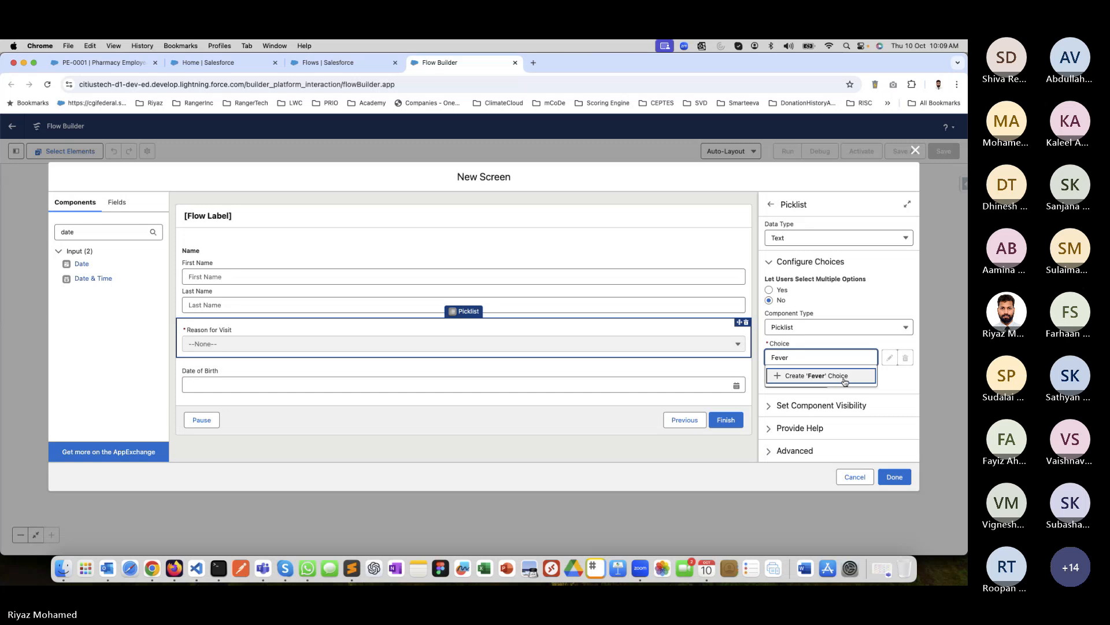
click(843, 379)
Add a second choice to the Reason for Visit picklist and create it as "Cold".
click(803, 381)
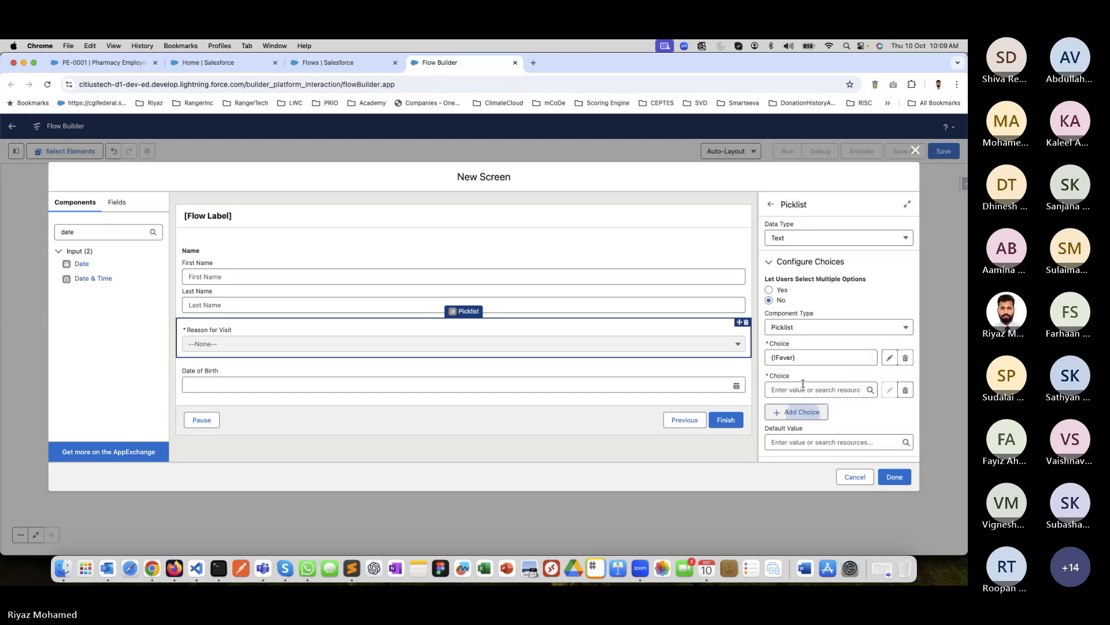
click(802, 390)
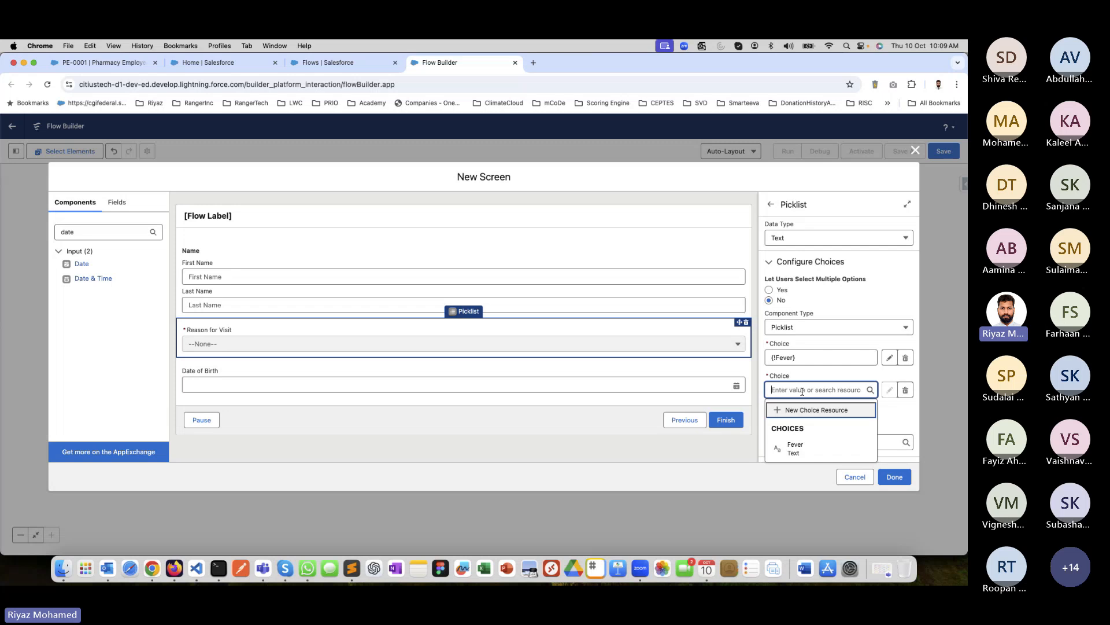
text(Cold)
click(827, 408)
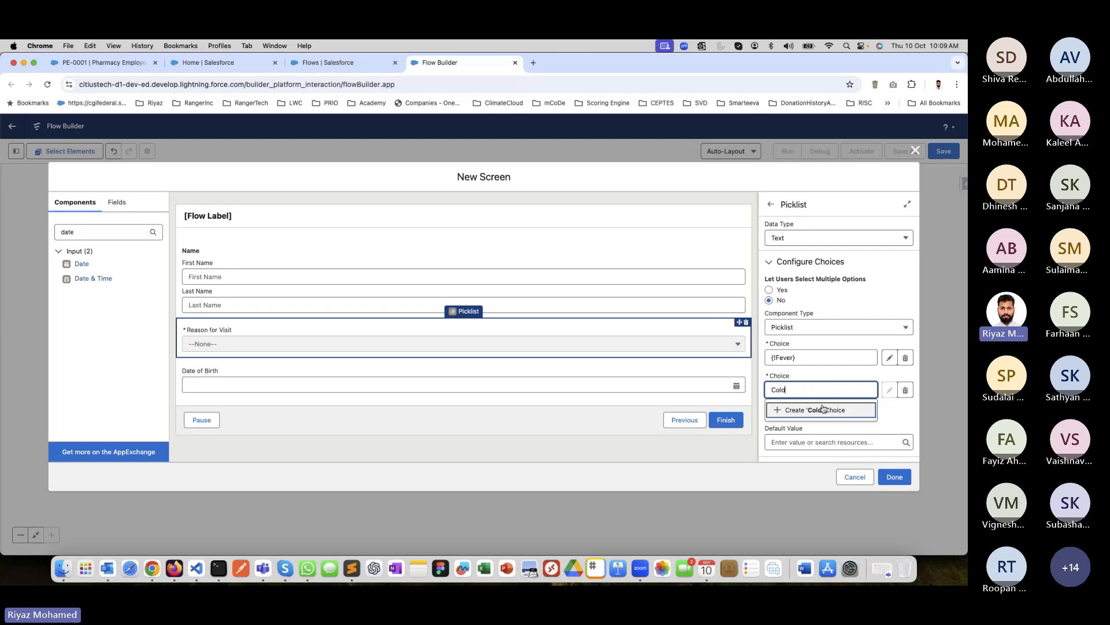
Add a third choice to the Reason for Visit picklist and create it as "Regular Checkup".
click(804, 414)
click(788, 423)
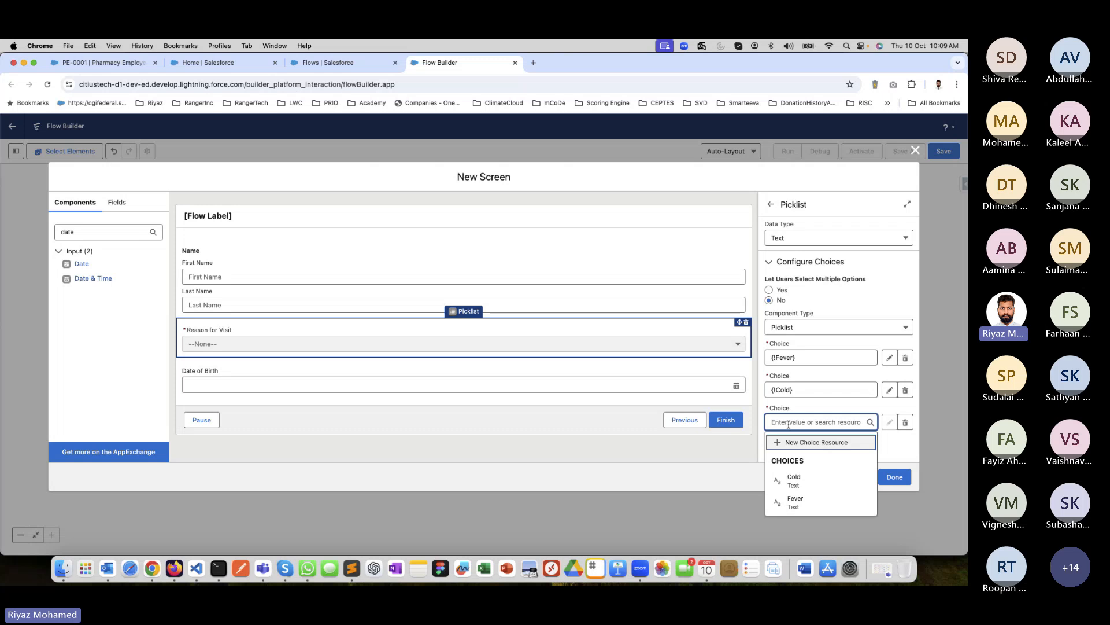
text(REgular)
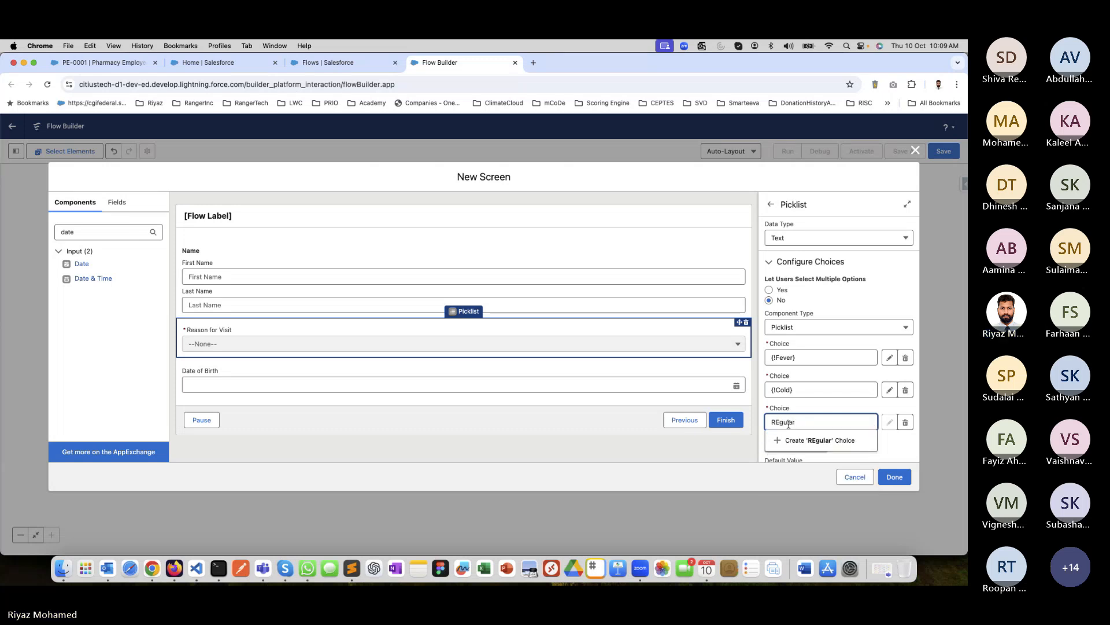
key(BackSpace)
key(BackSpace)
text(egula)
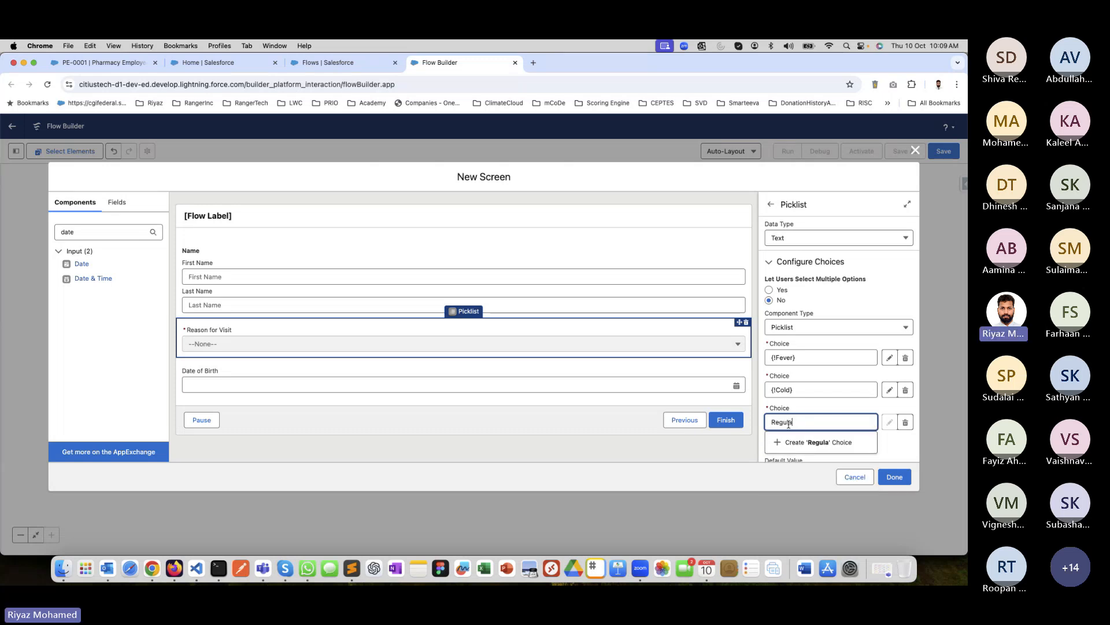
text(r Check)
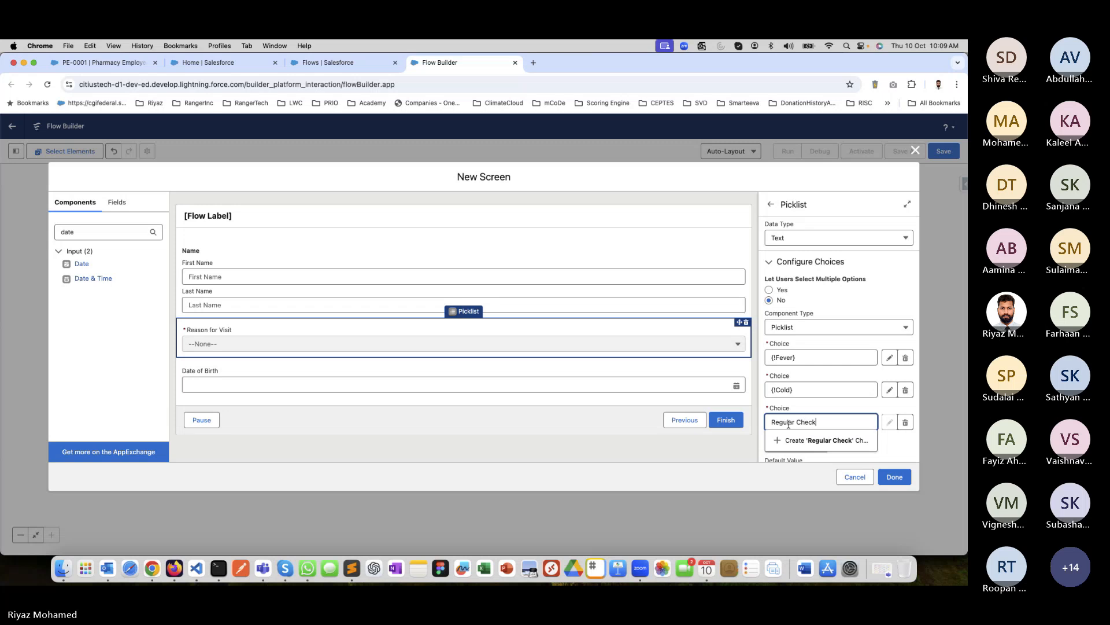
text(up)
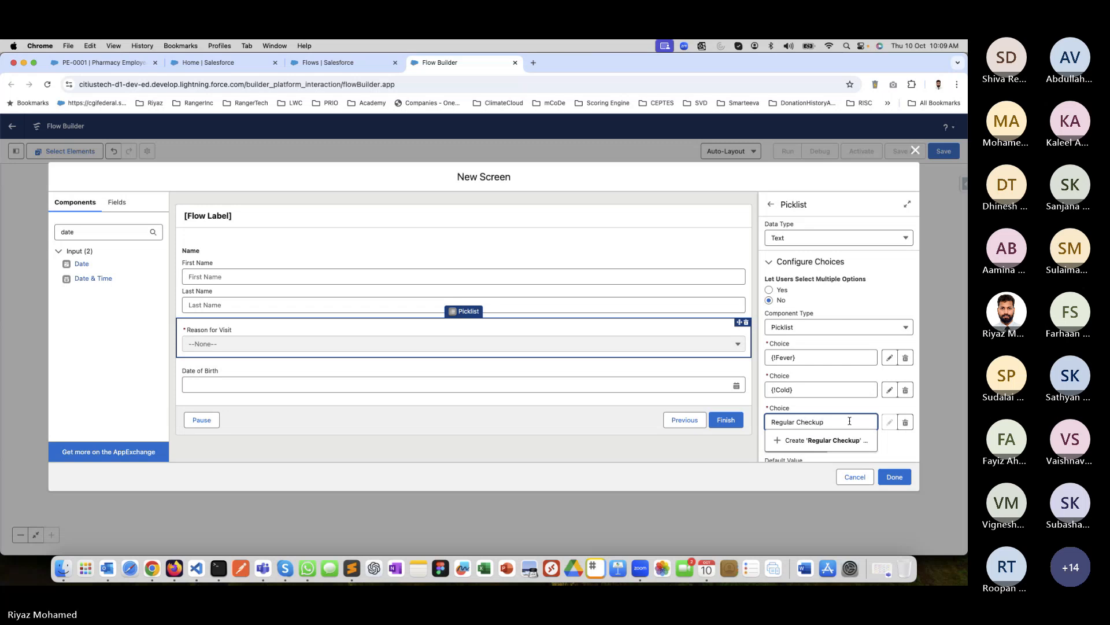
click(805, 441)
Create "Others" as the fourth Reason for Visit choice and try to finish the screen.
click(802, 443)
click(789, 455)
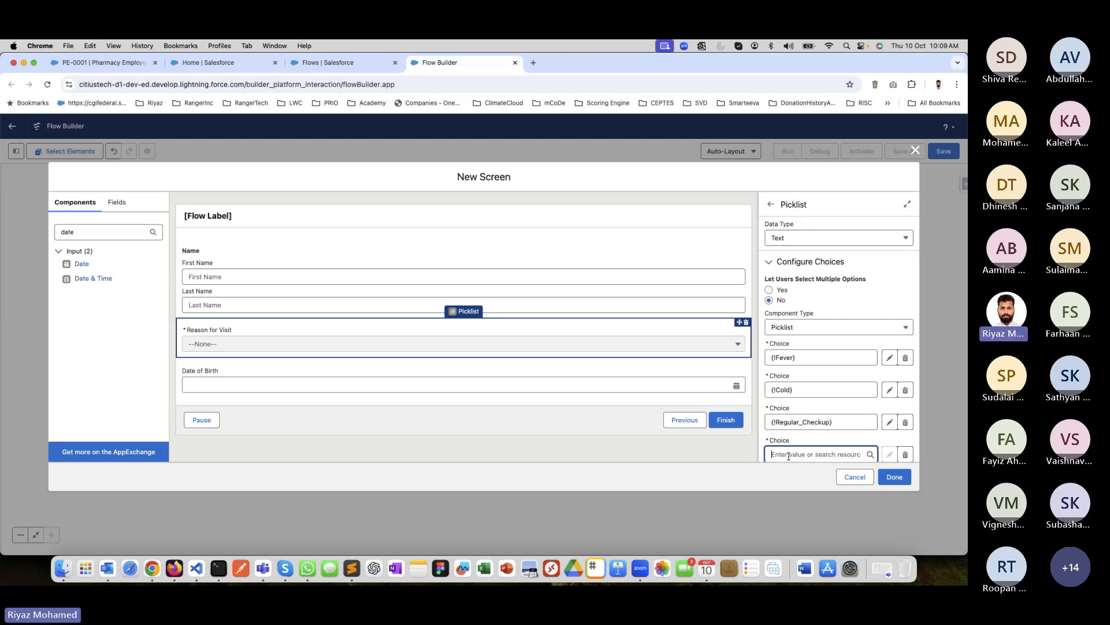
text(Others)
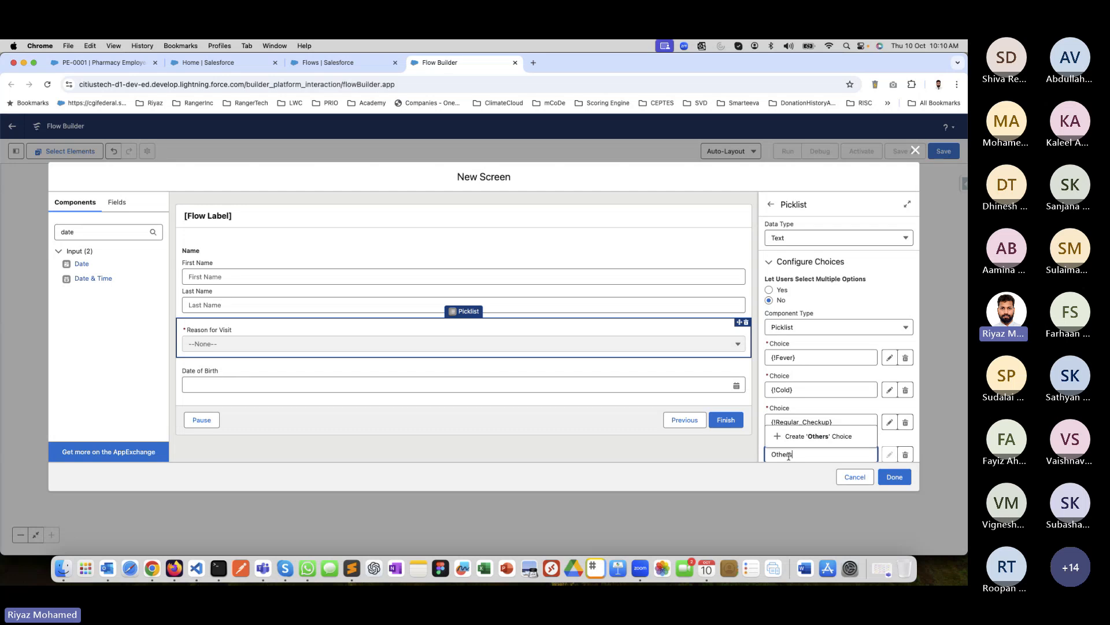
click(829, 443)
scroll(818, 404, down, 5)
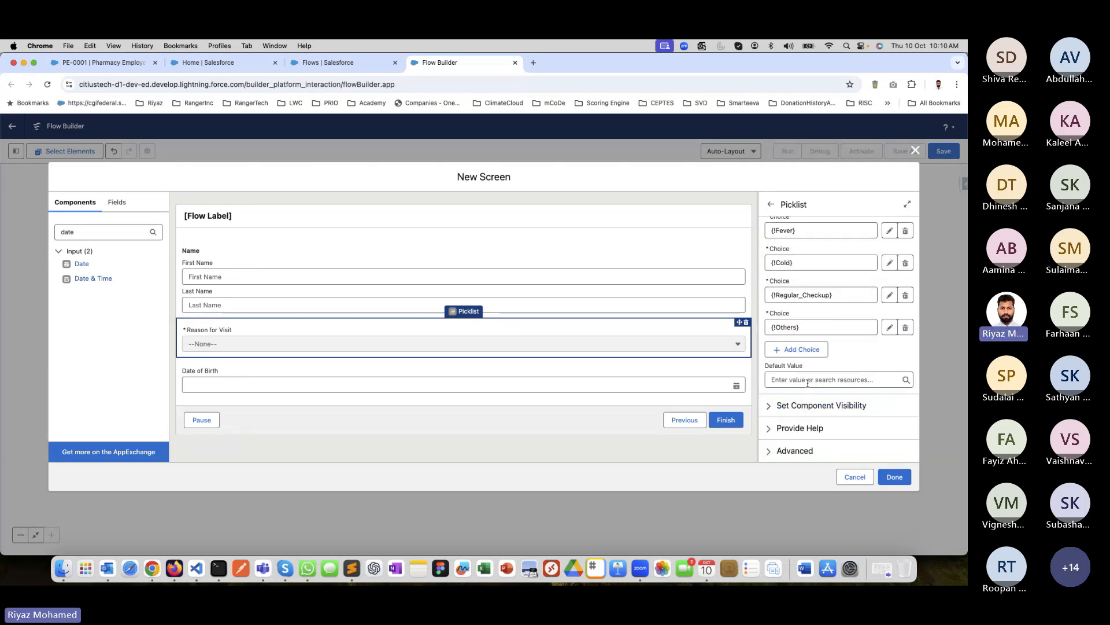
click(901, 479)
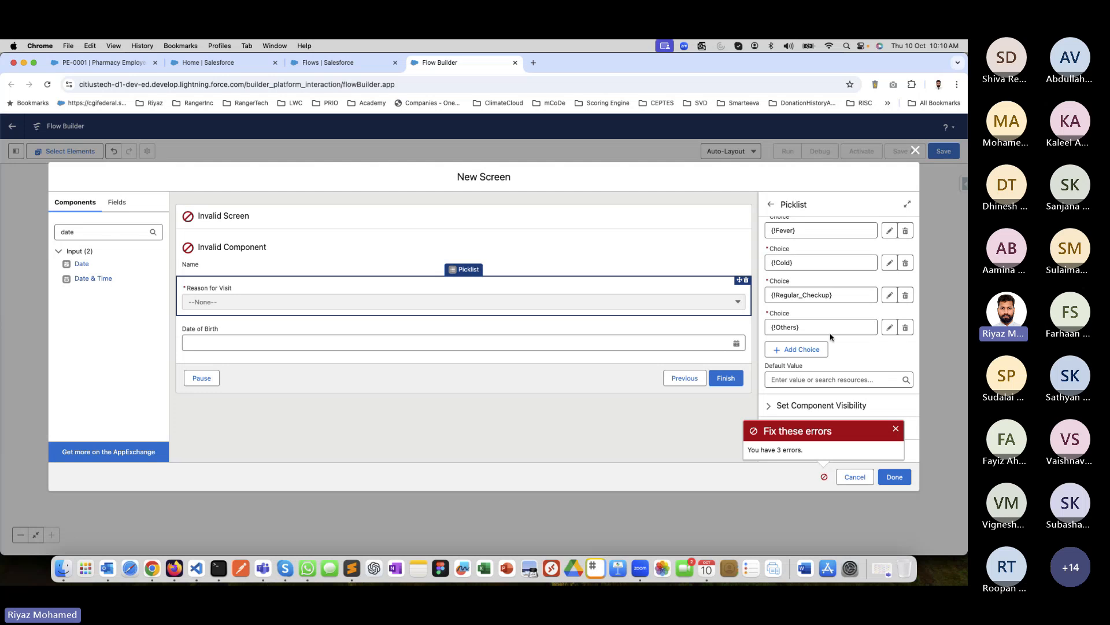
Let users select multiple options for the Reason for Visit component.
scroll(831, 335, up, 5)
scroll(830, 337, down, 5)
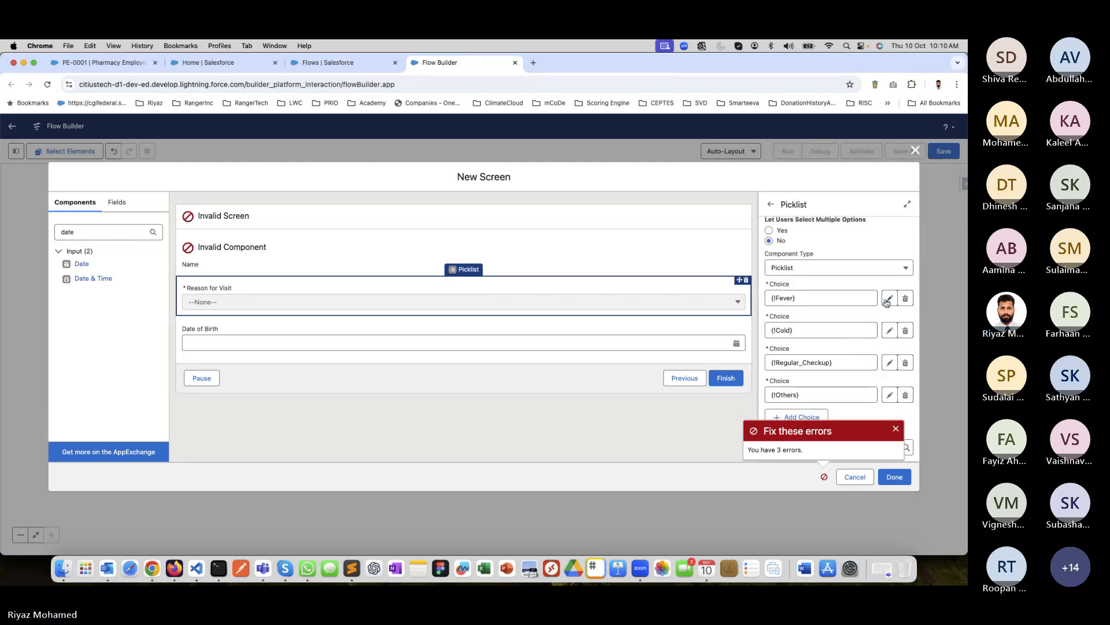
scroll(835, 313, up, 2)
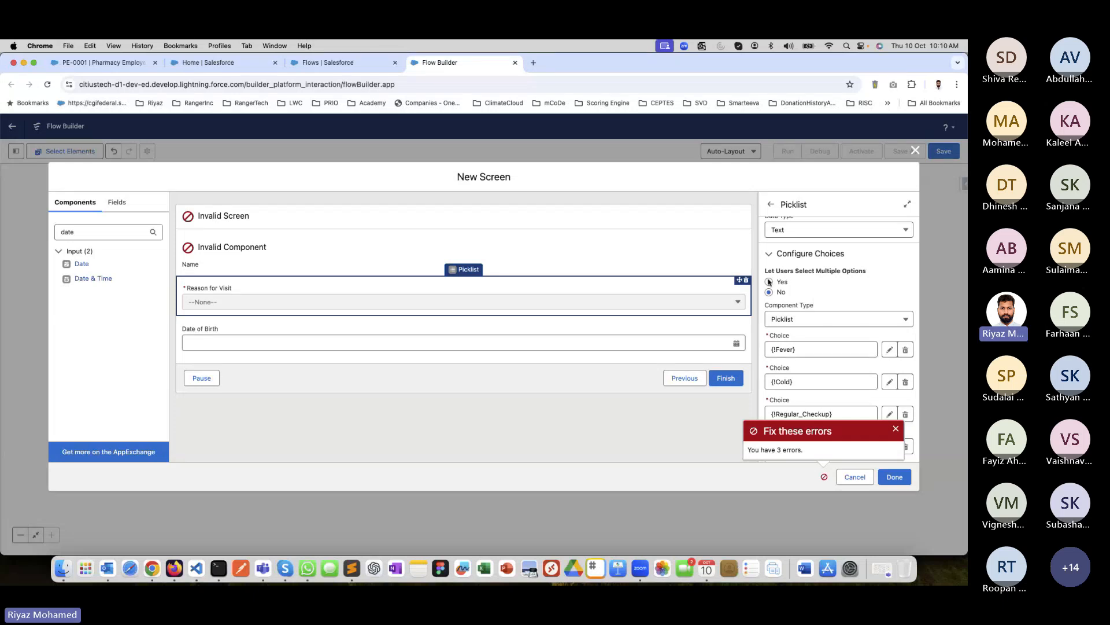
click(769, 282)
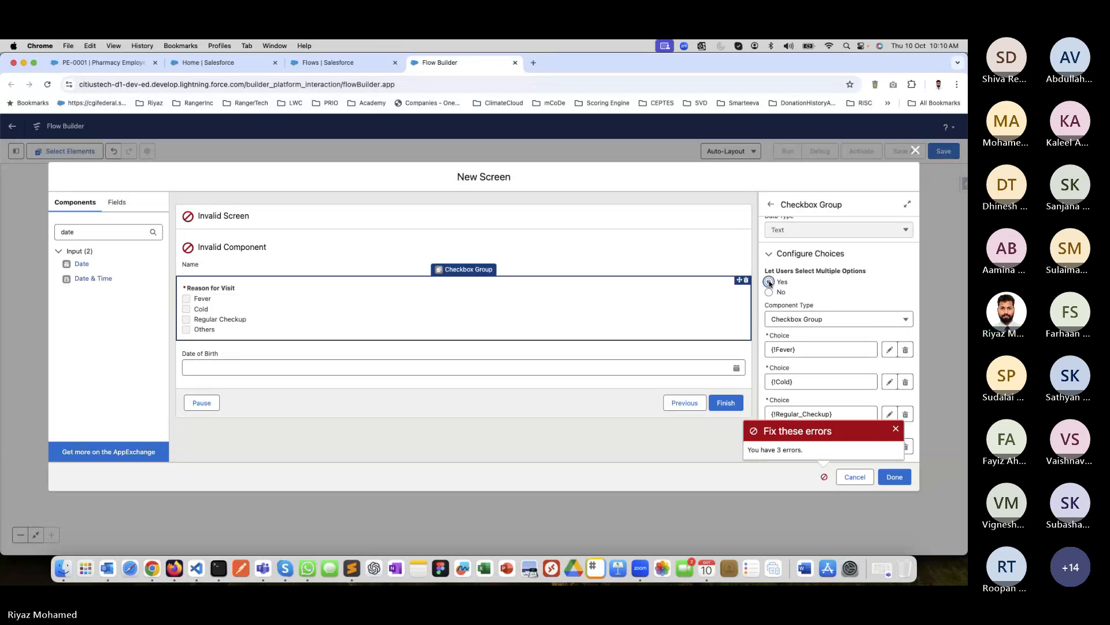
scroll(856, 318, down, 3)
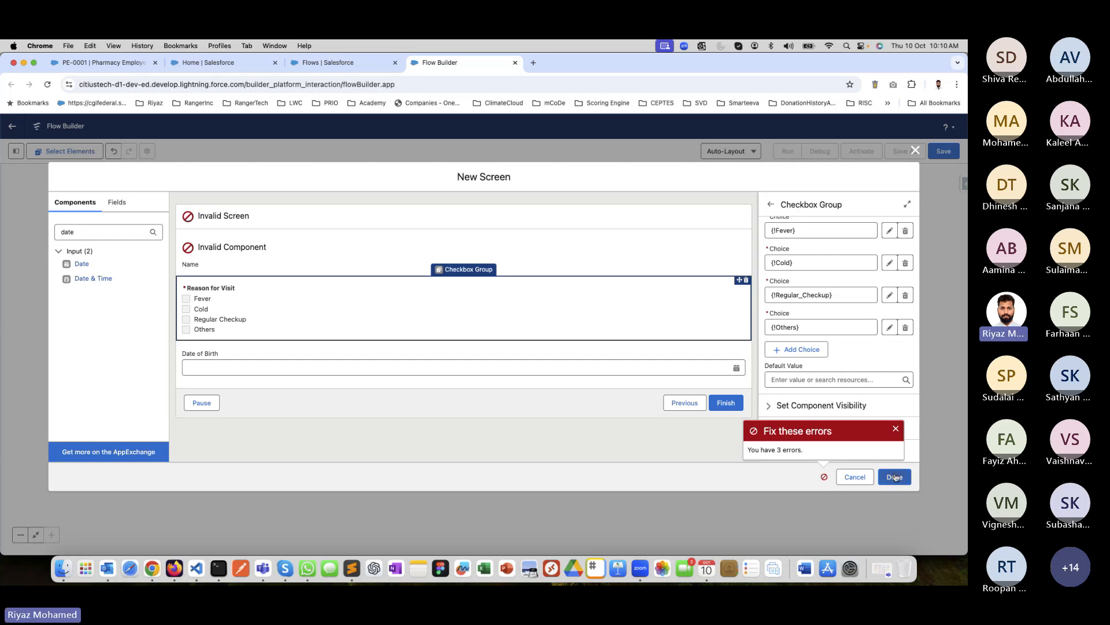
Enter "Patient Name" as the Name component's API name and try to finish the screen.
click(682, 254)
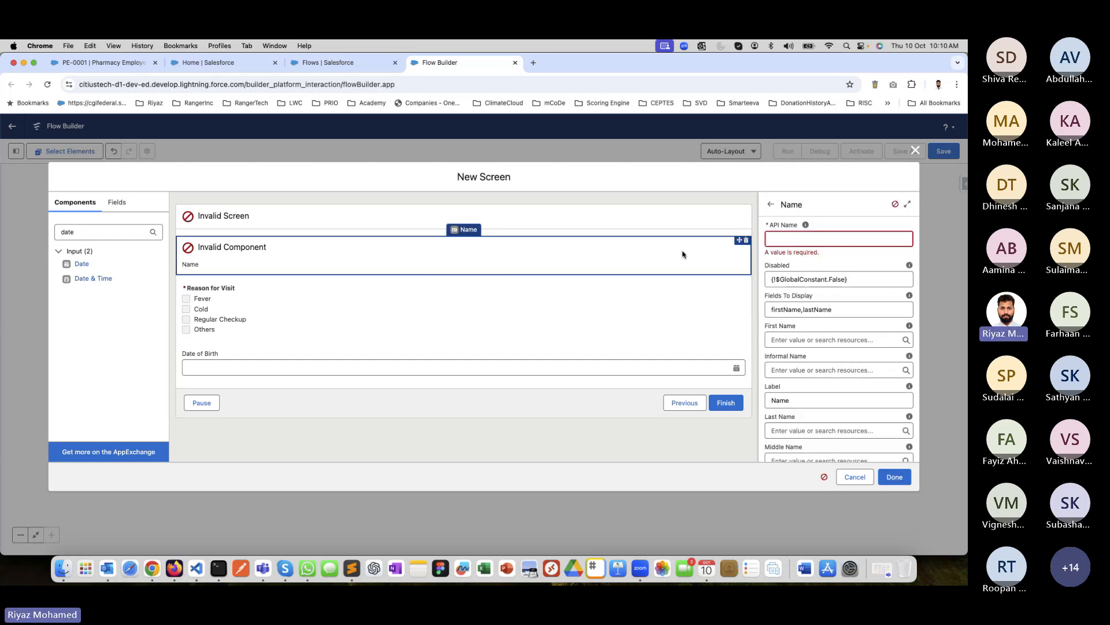
click(788, 240)
text(Pati)
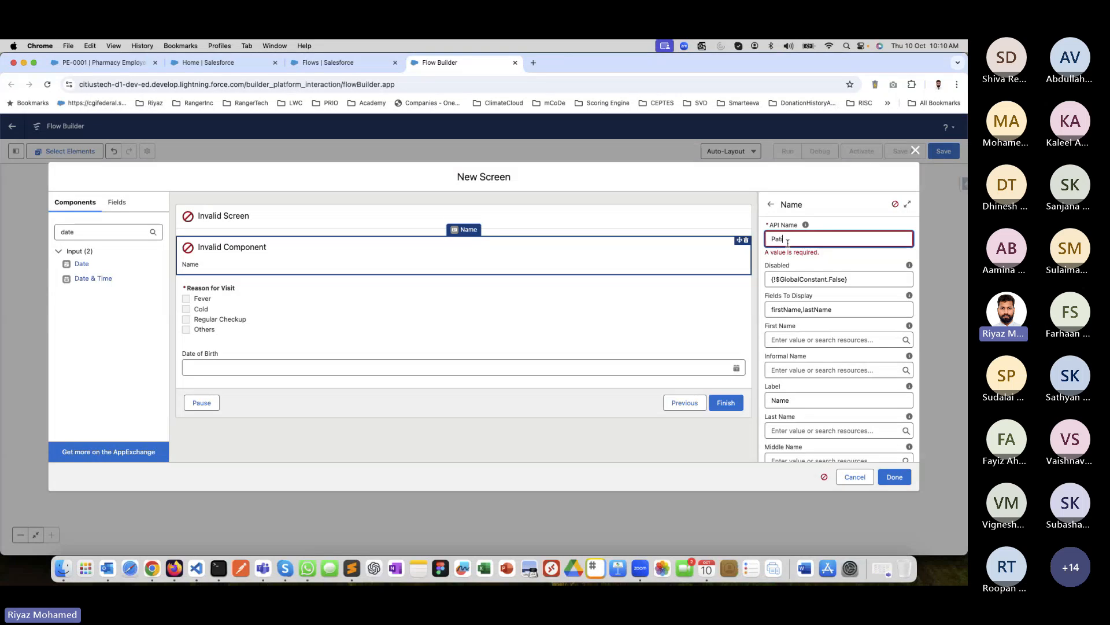
text(ent Name)
key(Tab)
scroll(798, 318, down, 1)
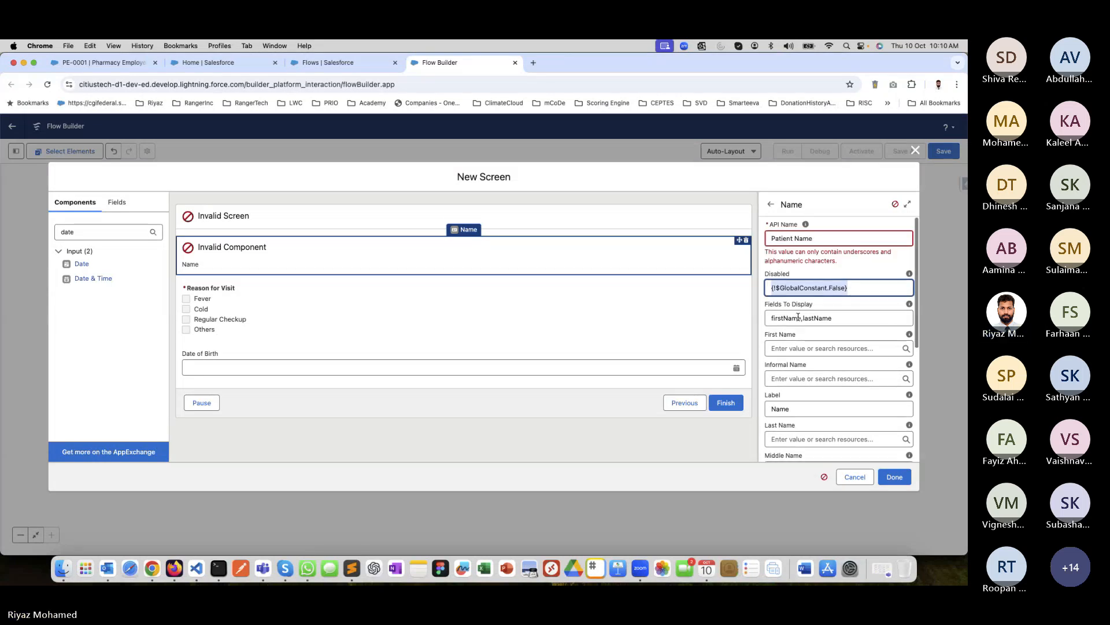
scroll(797, 317, down, 6)
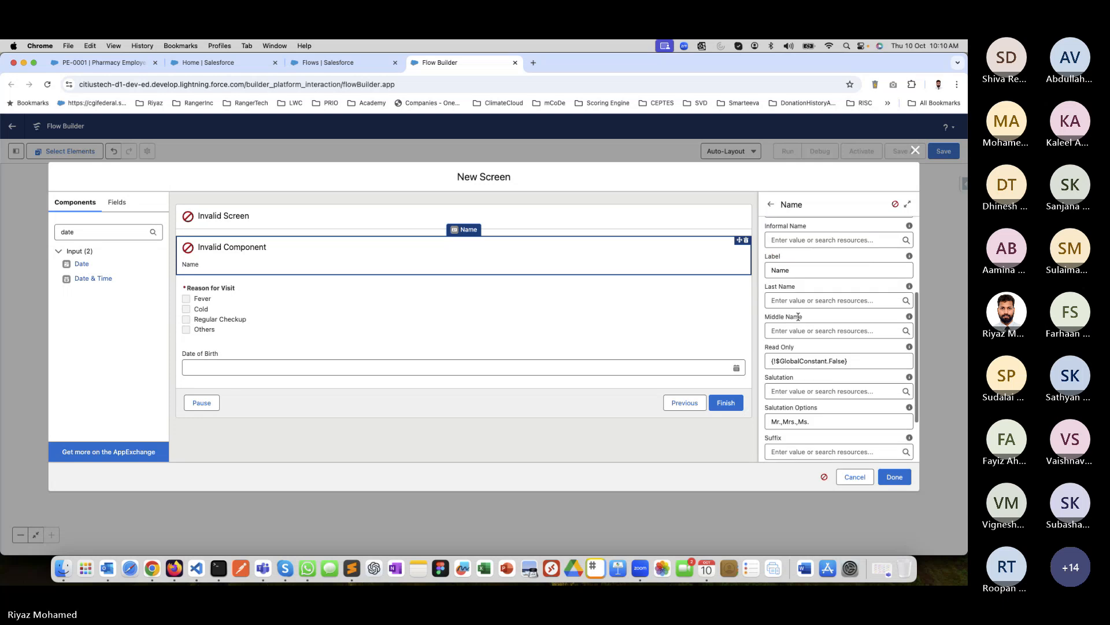
click(895, 478)
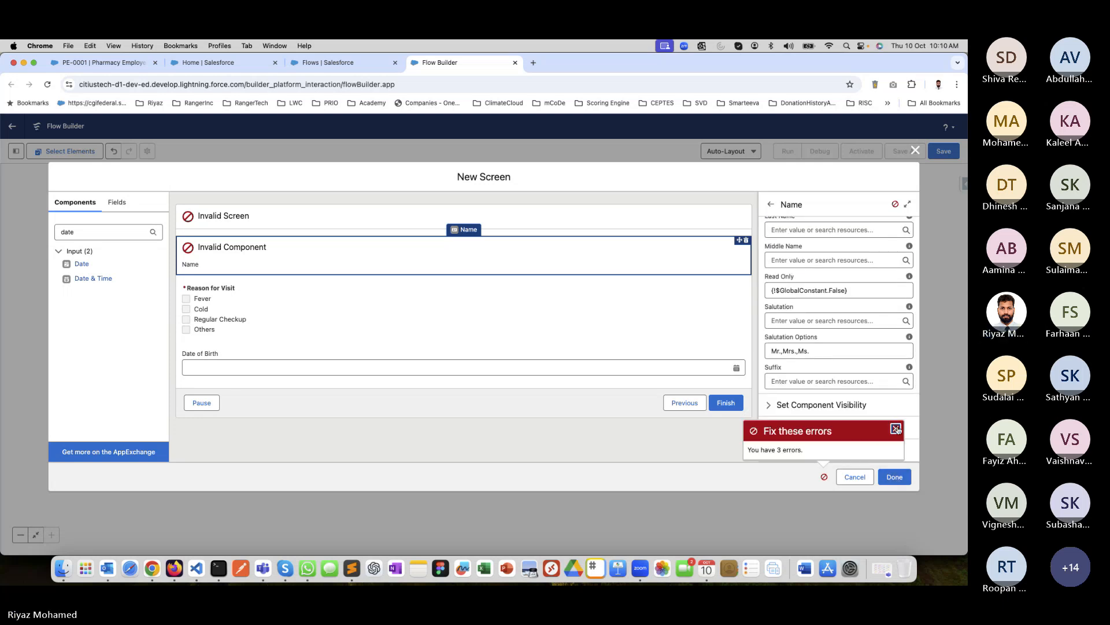
click(895, 428)
Remove the space from the Name component's API name so it reads "PatientName".
scroll(827, 281, up, 7)
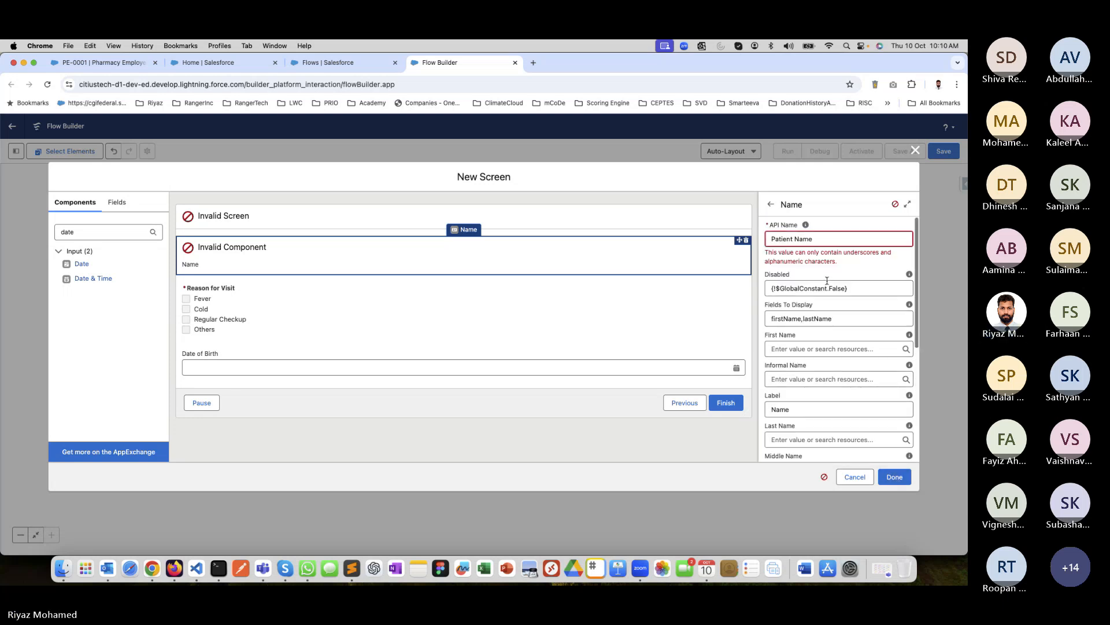
click(795, 240)
key(BackSpace)
key(Tab)
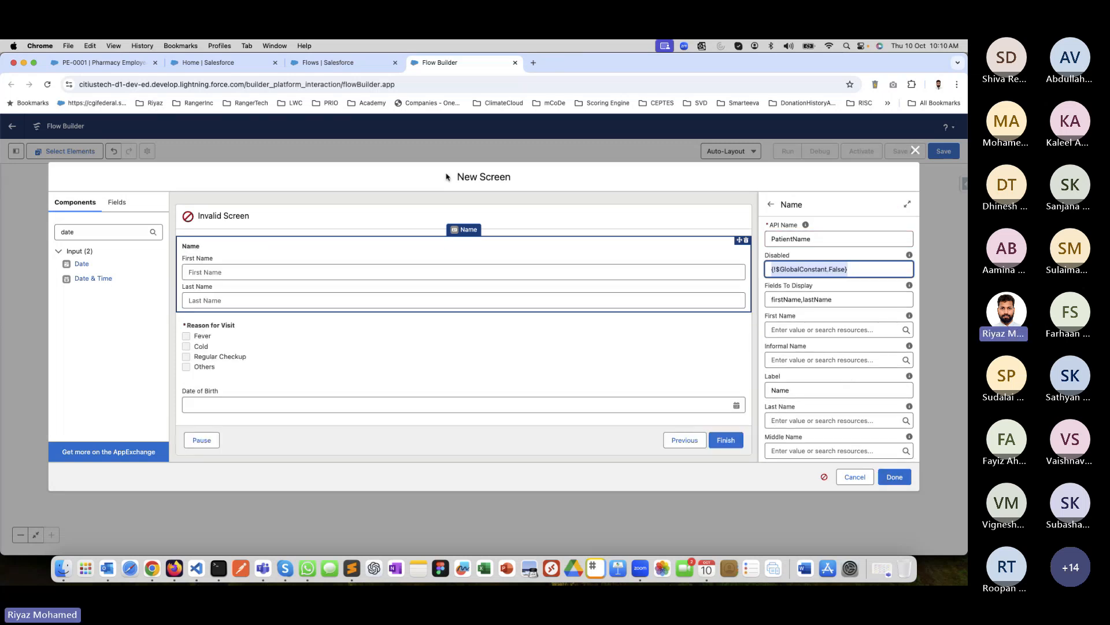
Label the screen "Patient Visit Book" in its properties and let its API name fill in.
click(364, 214)
click(789, 237)
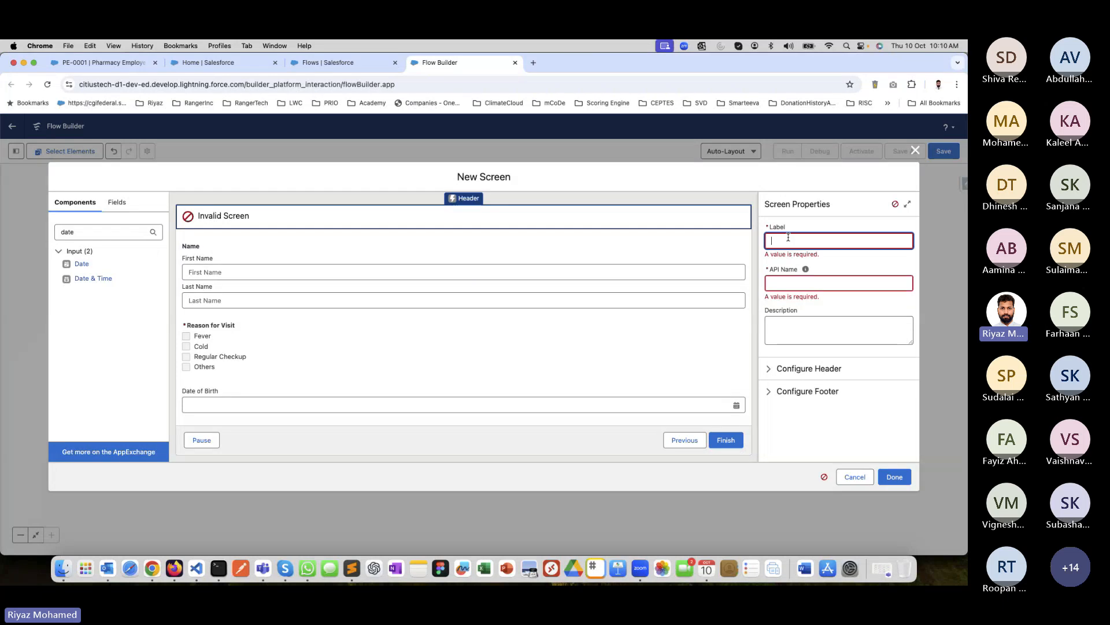
text(Patient Visit Book)
key(Tab)
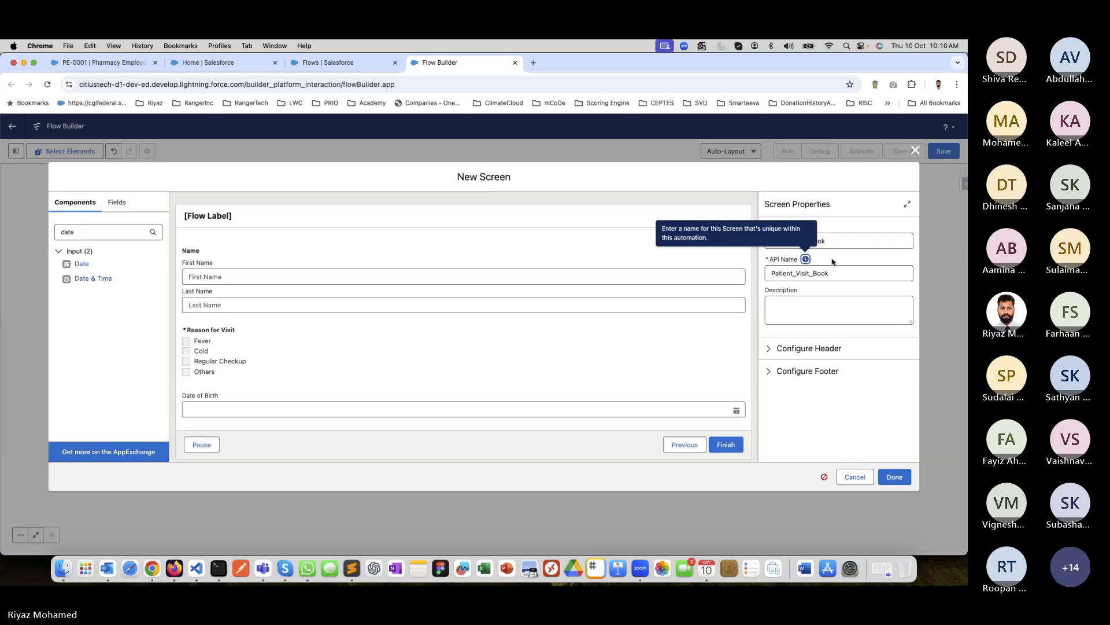
Describe the screen as "Screen to get Patient Info" and finish it to return to the flow canvas.
click(806, 316)
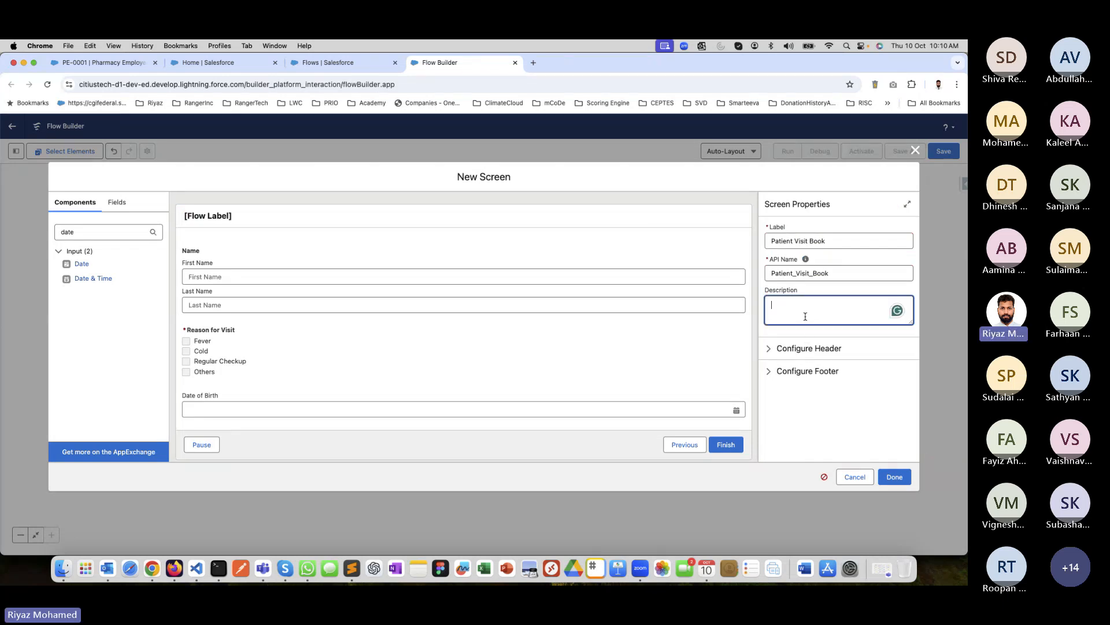
text(Screen to get Patient Info)
click(901, 428)
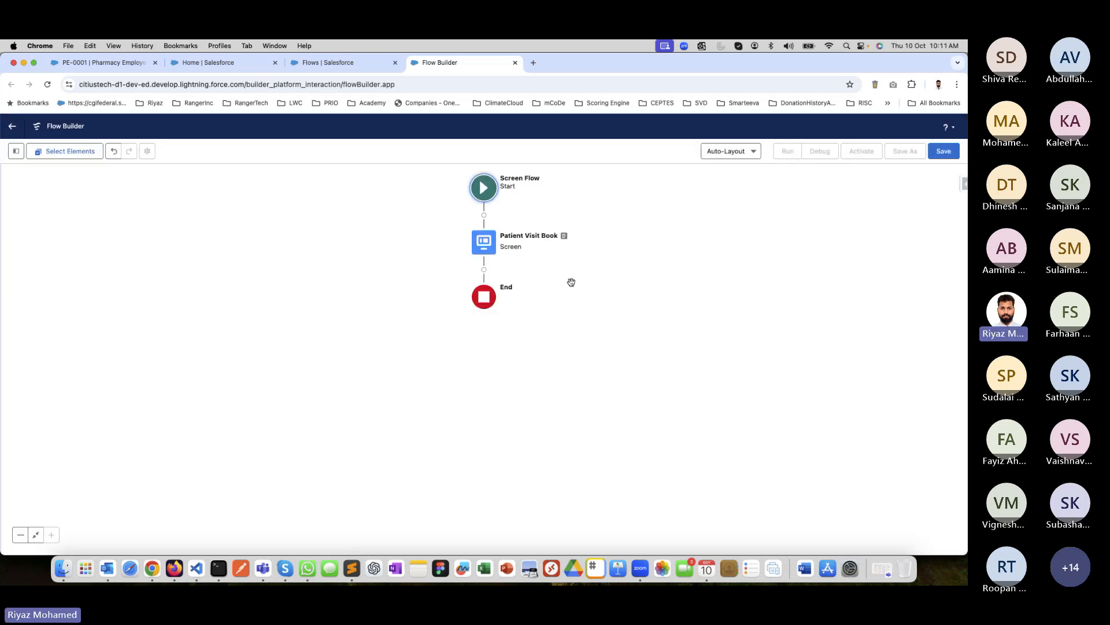
Add a Create Records element after the Patient Visit Book screen and dismiss the guidance pop-up.
click(484, 269)
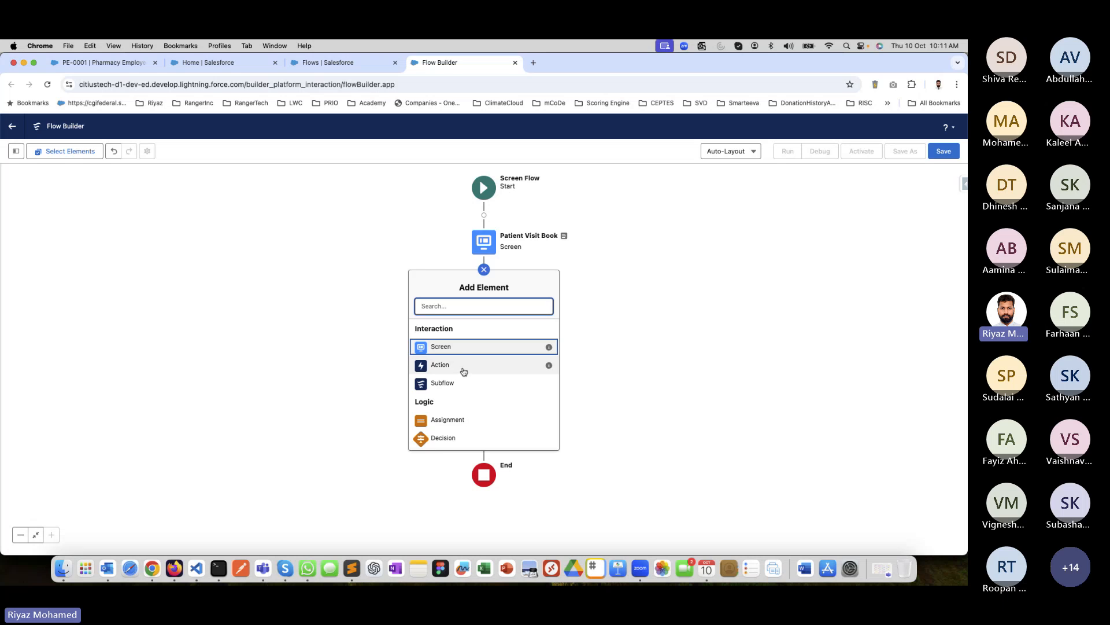
scroll(462, 370, down, 5)
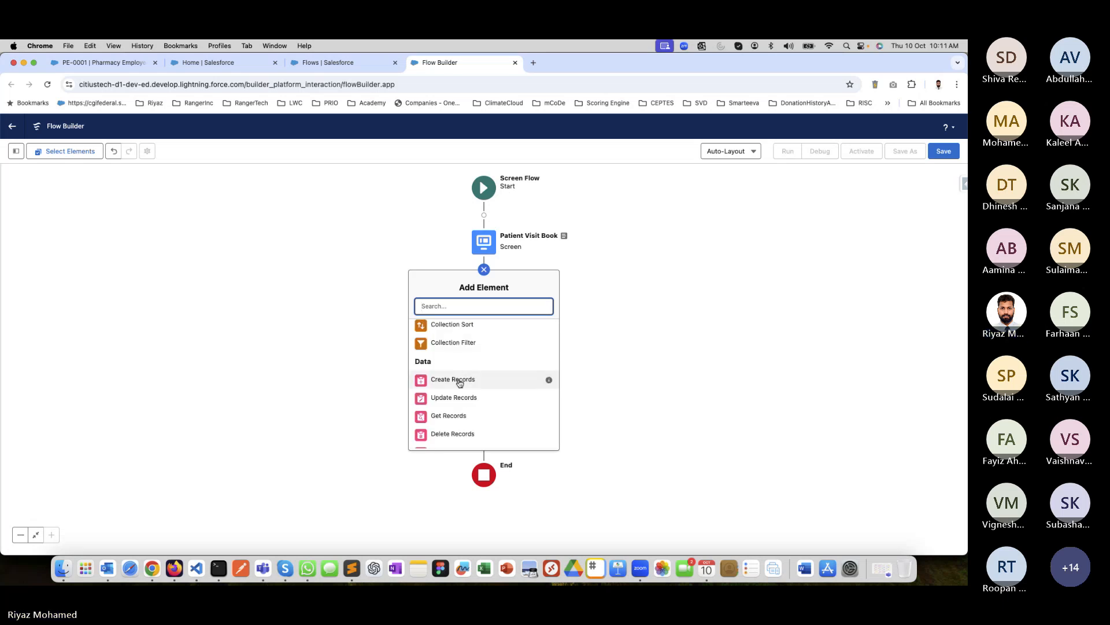
click(459, 382)
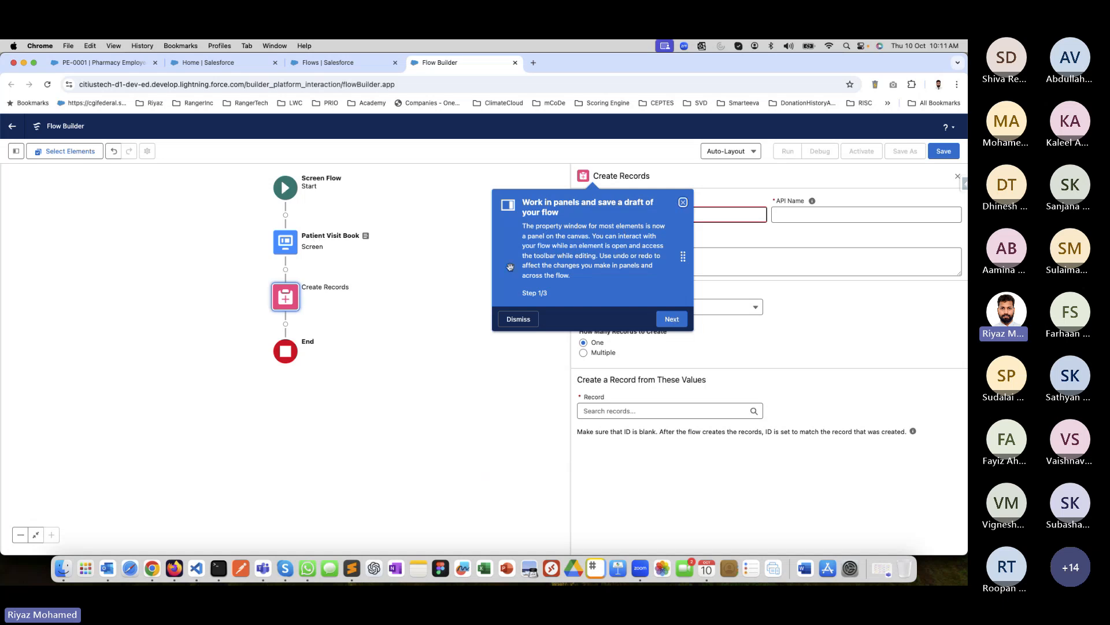
click(683, 203)
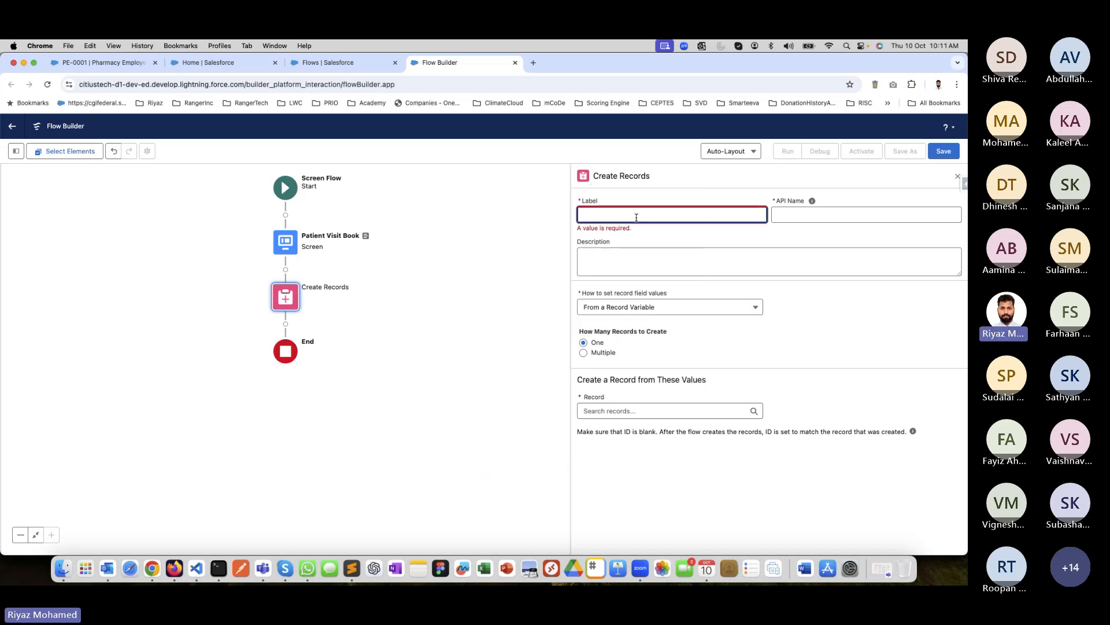
Label the Create Records element "Save Patient Visit", let its API name fill in, and describe it as "Patient visit".
text(Save Patient Bi)
key(BackSpace)
key(BackSpace)
key(BackSpace)
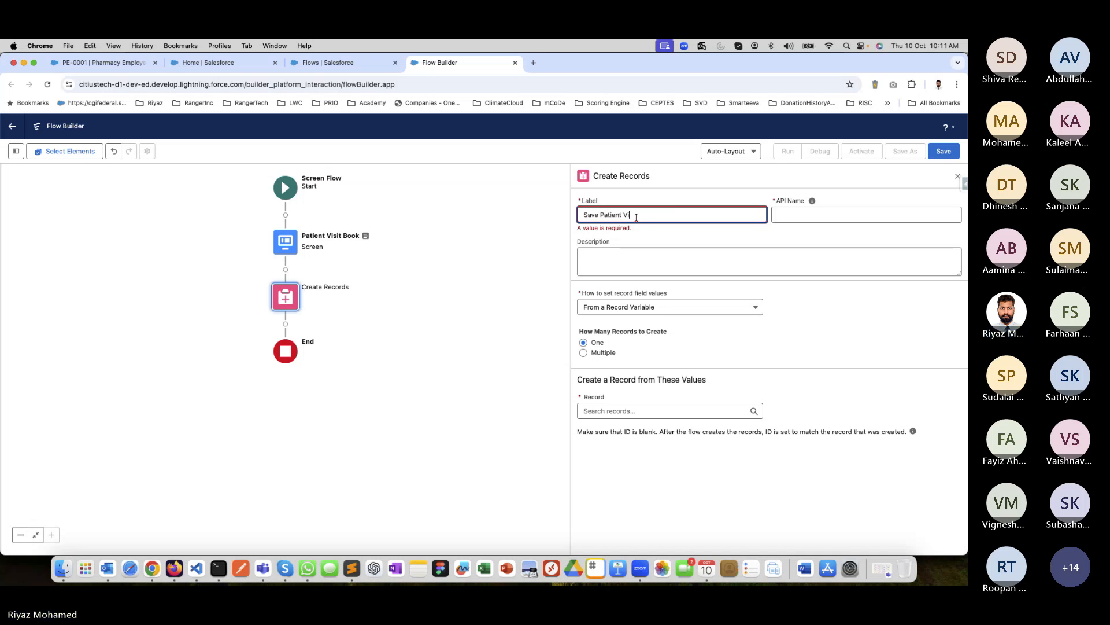
text(Visit)
key(Tab)
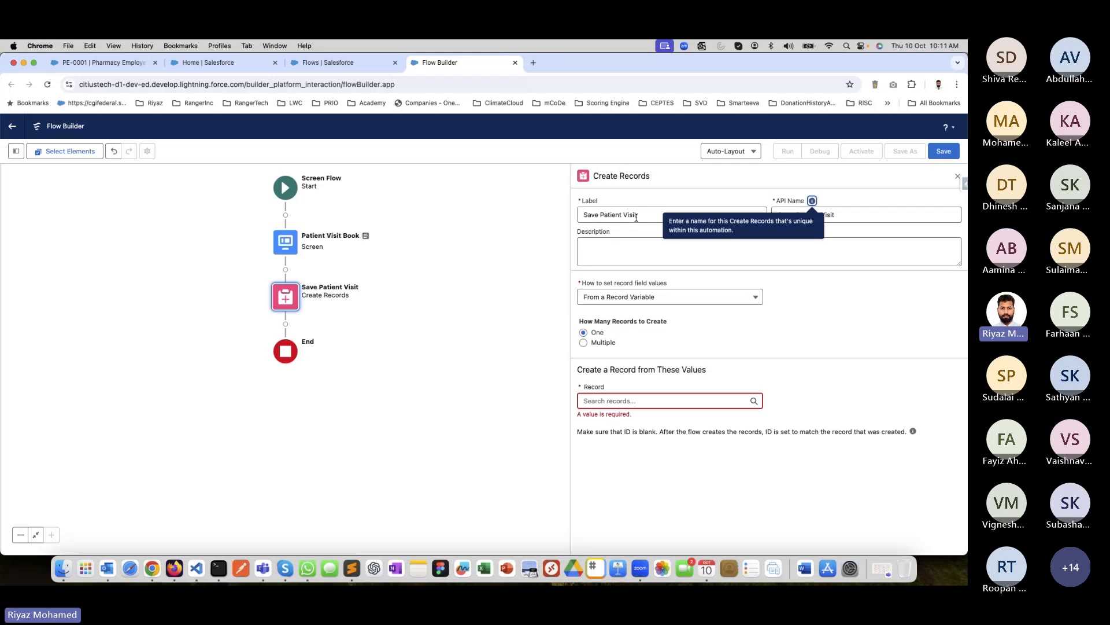
click(594, 253)
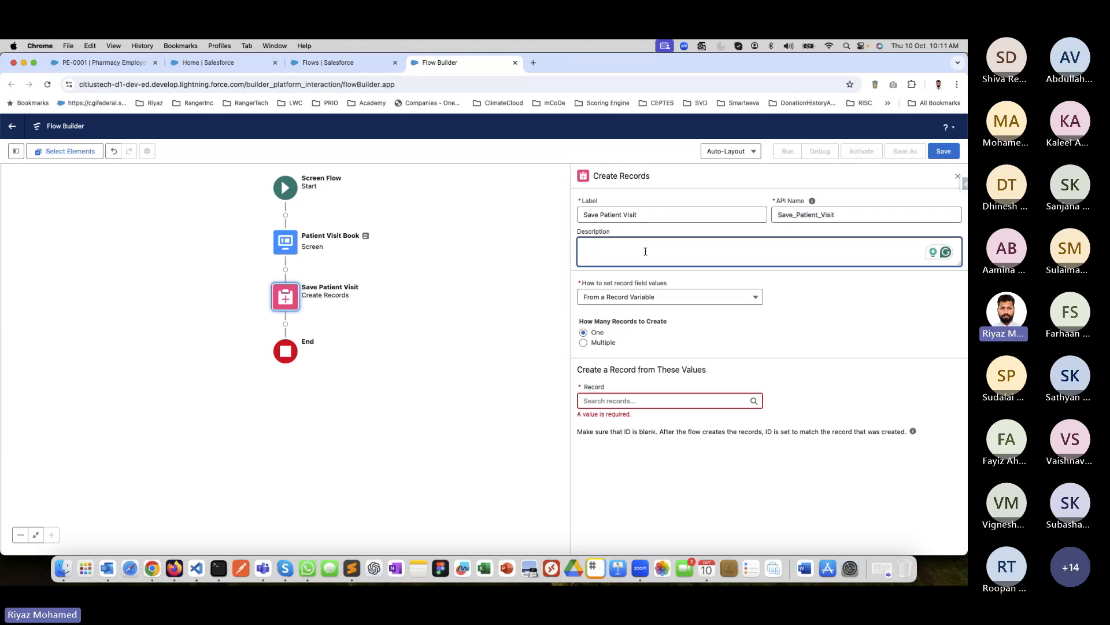
text(Patient visit)
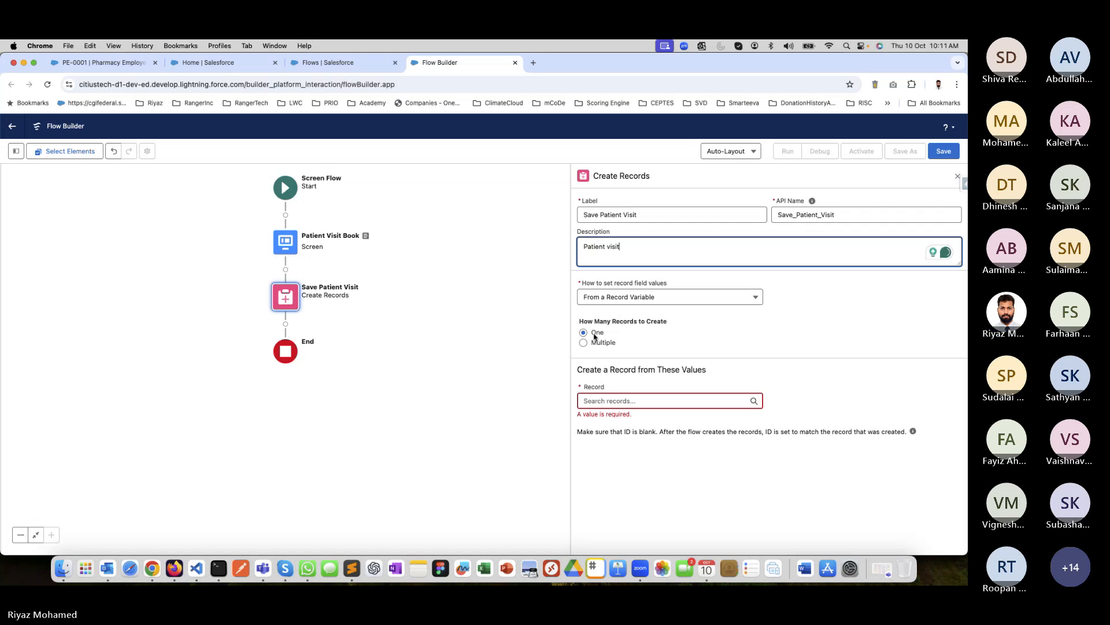
Set the Create Records element to take its field values manually and choose Contact as the object.
click(639, 302)
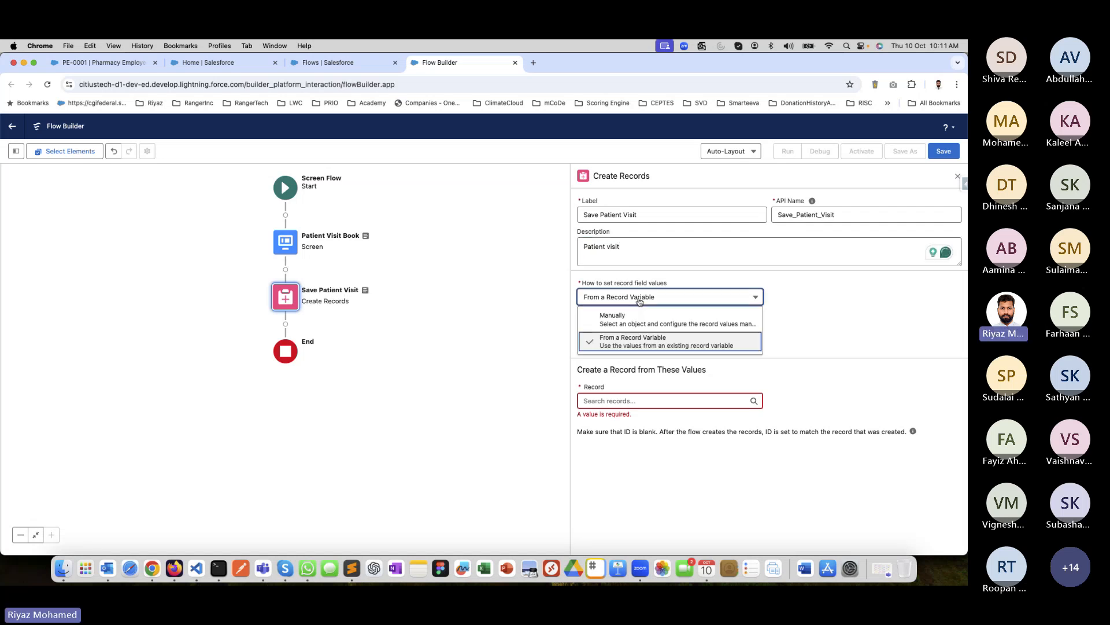
click(717, 319)
click(636, 361)
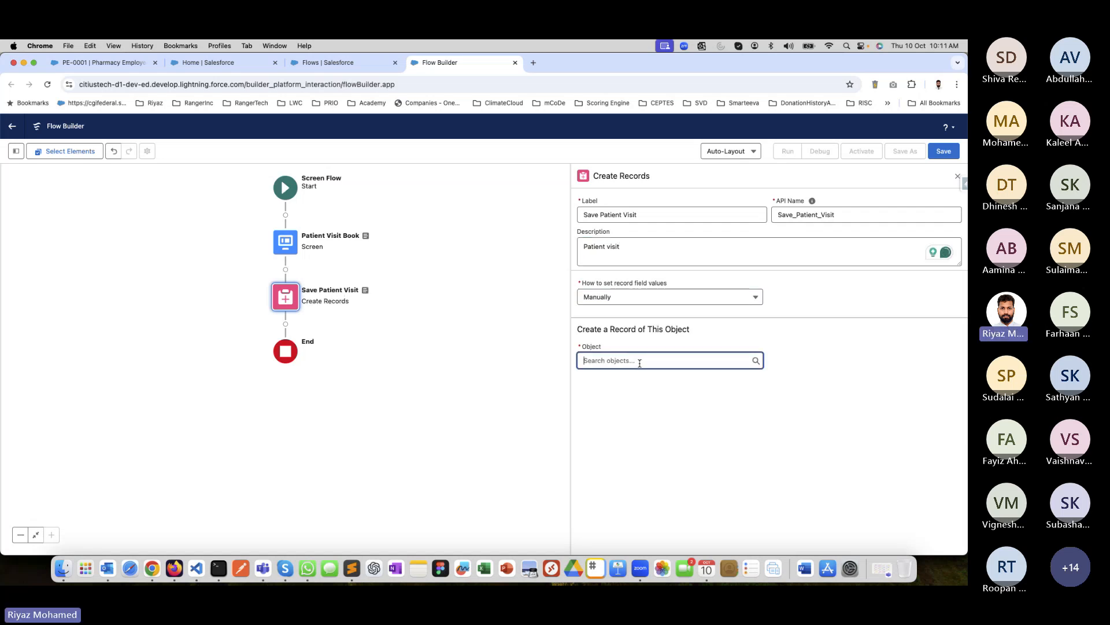
text(con)
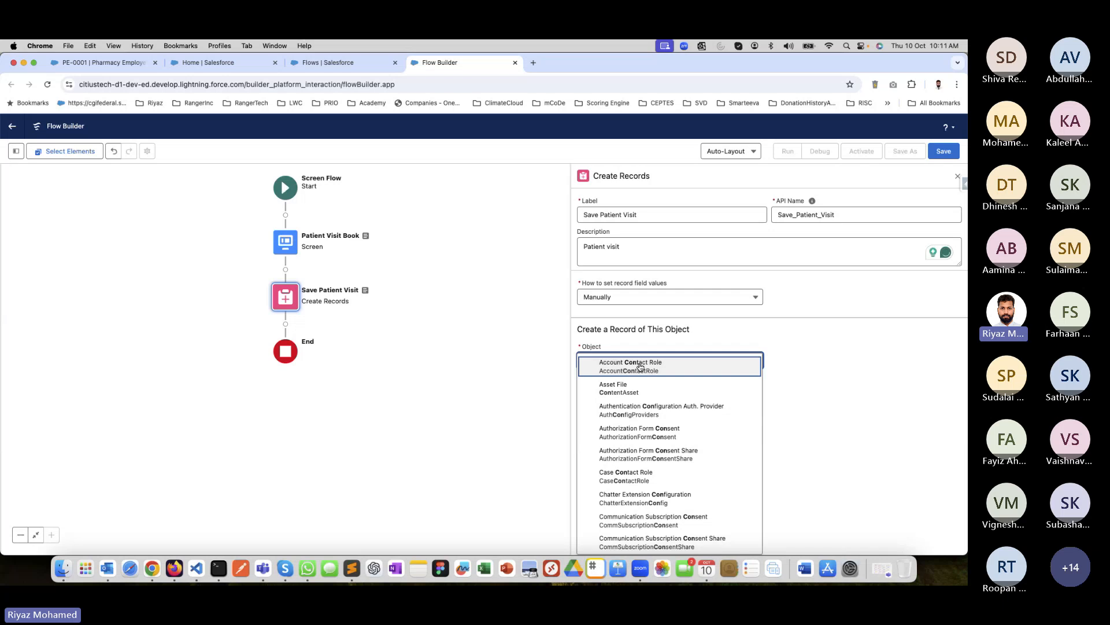
text(co)
key(BackSpace)
key(BackSpace)
key(BackSpace)
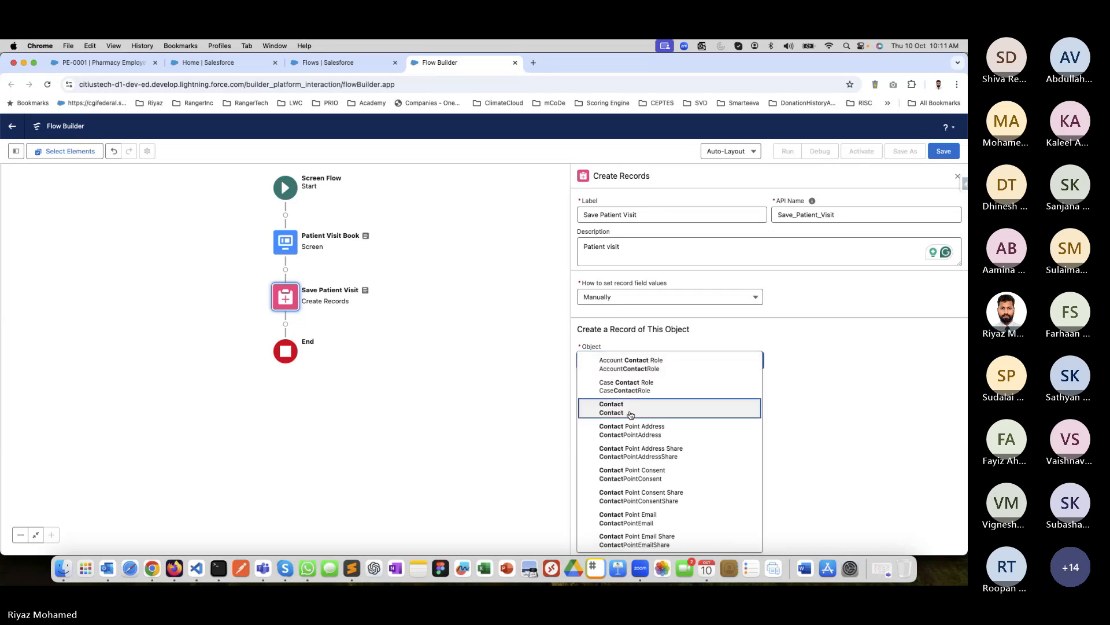
click(627, 406)
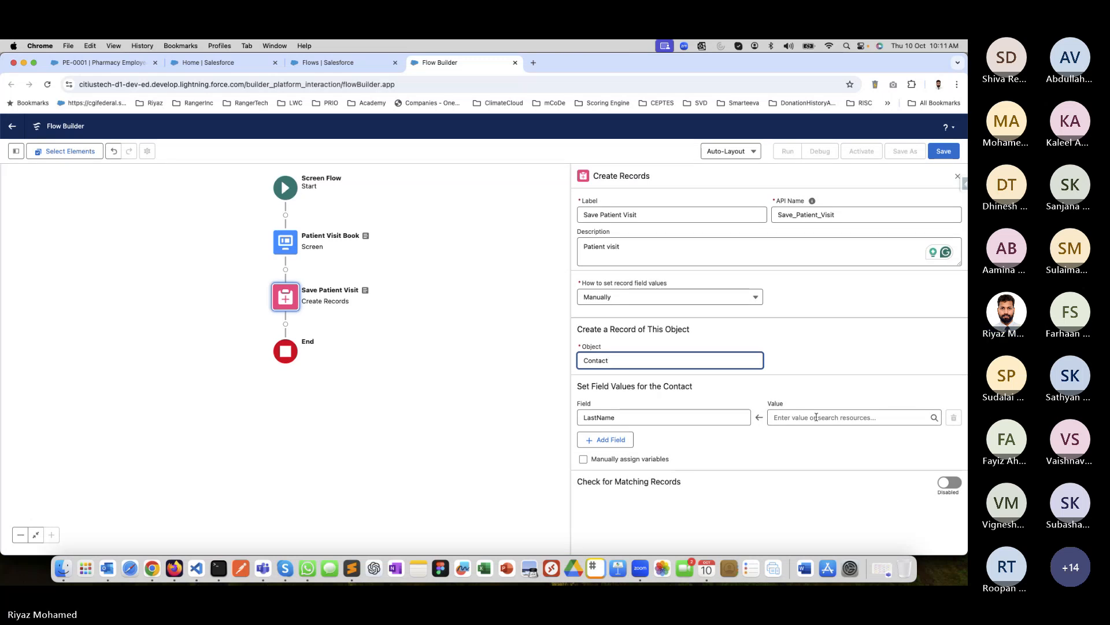
Map the contact's LastName field to the last name of the PatientName screen component.
click(816, 417)
scroll(815, 321, down, 5)
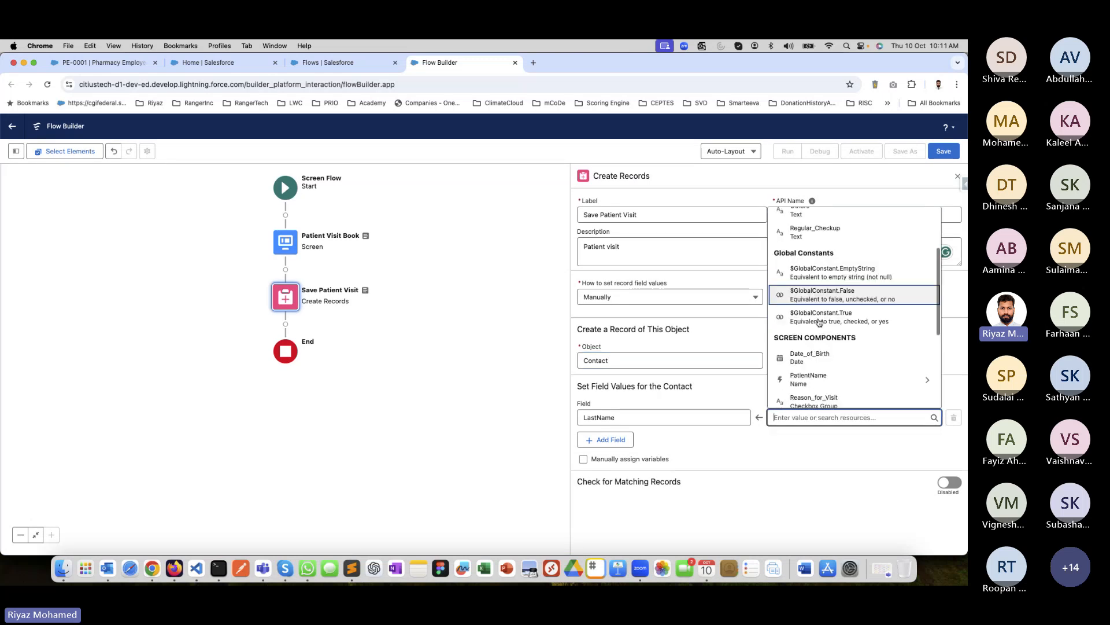
click(818, 322)
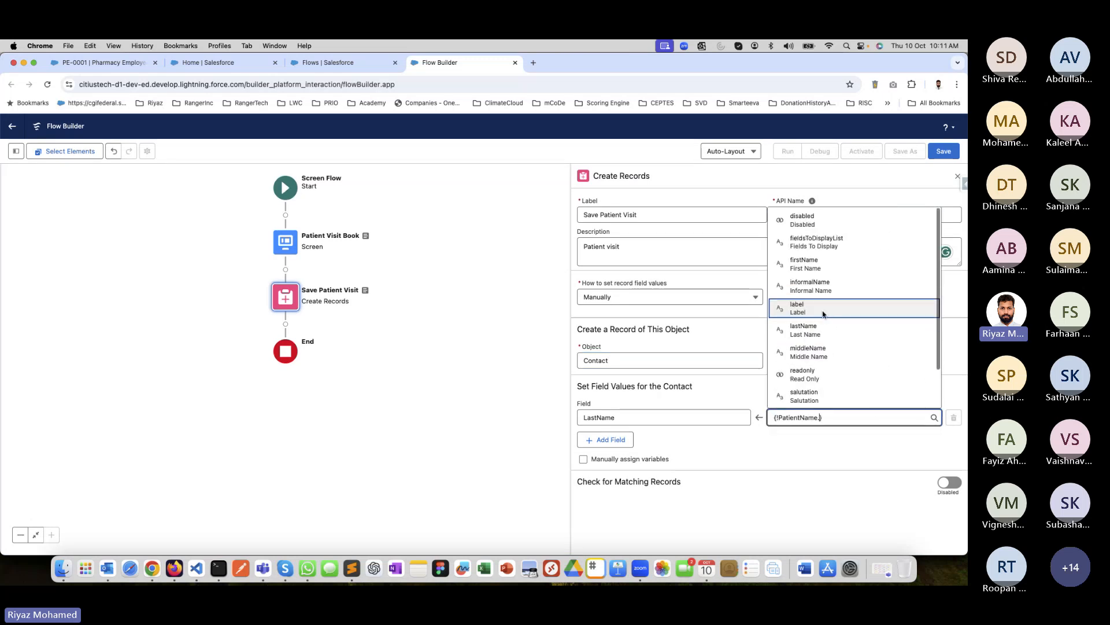
click(817, 335)
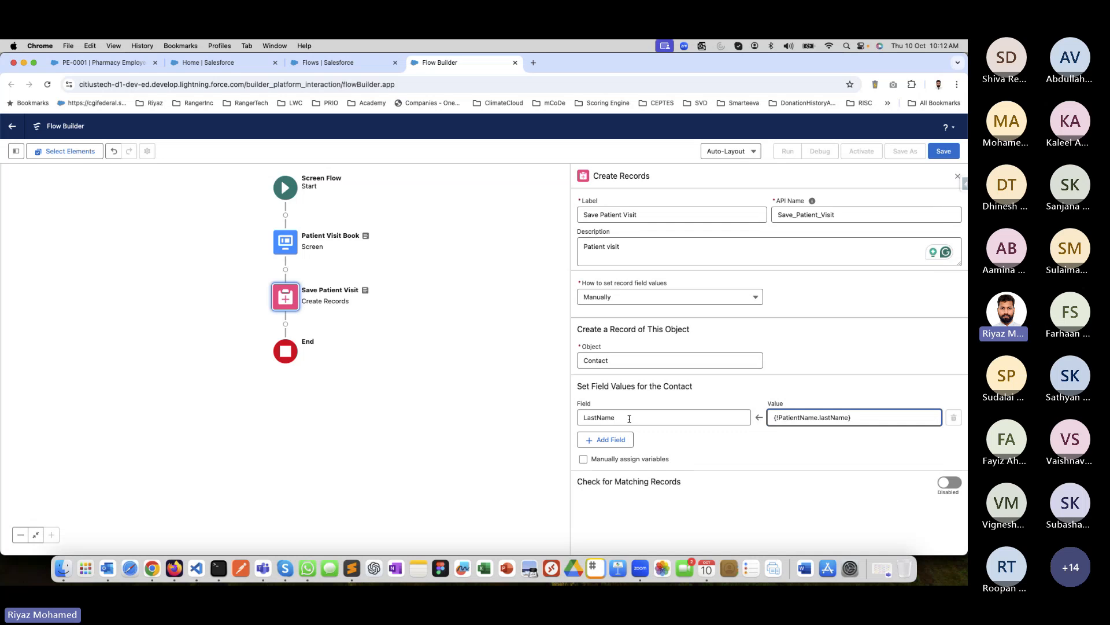
Add a FirstName field to the contact values and map it to the first name of the PatientName component.
click(607, 444)
click(608, 448)
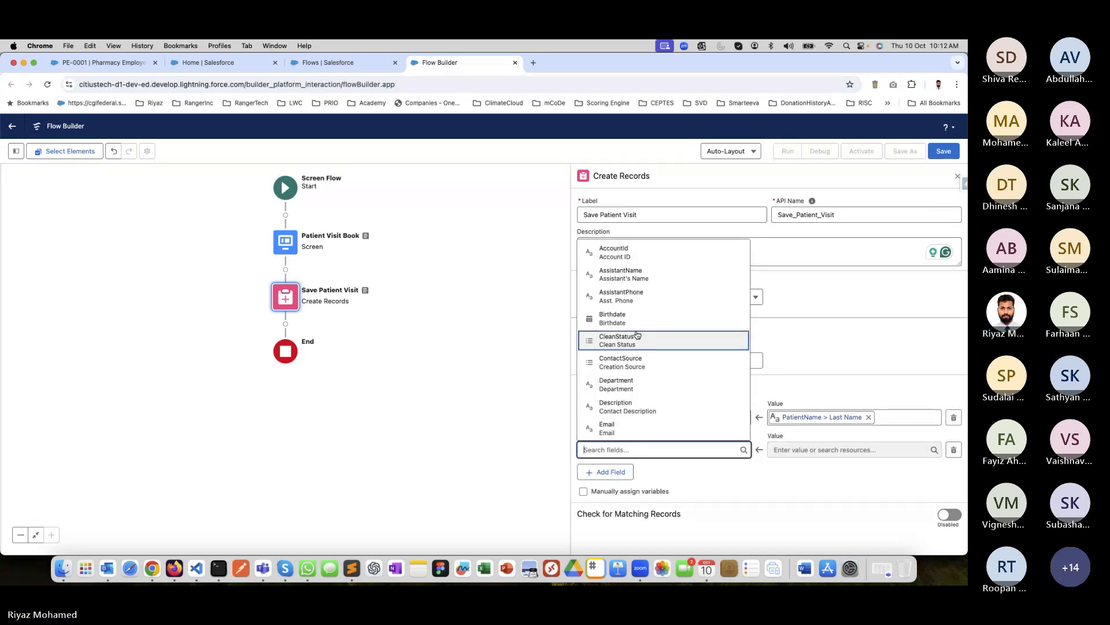
text(first)
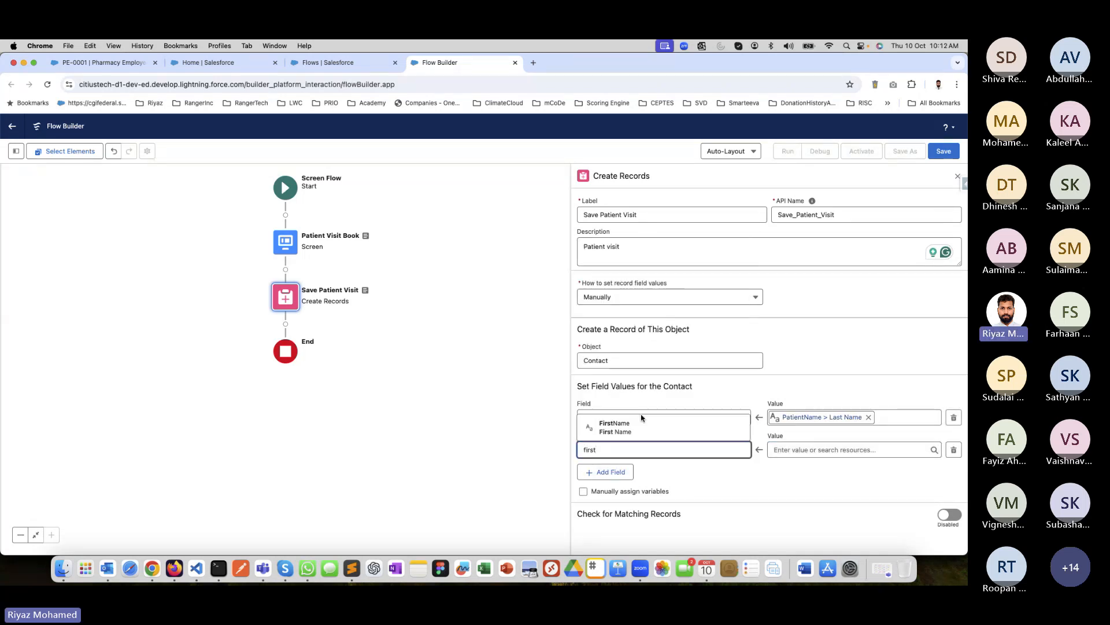
click(643, 425)
click(808, 450)
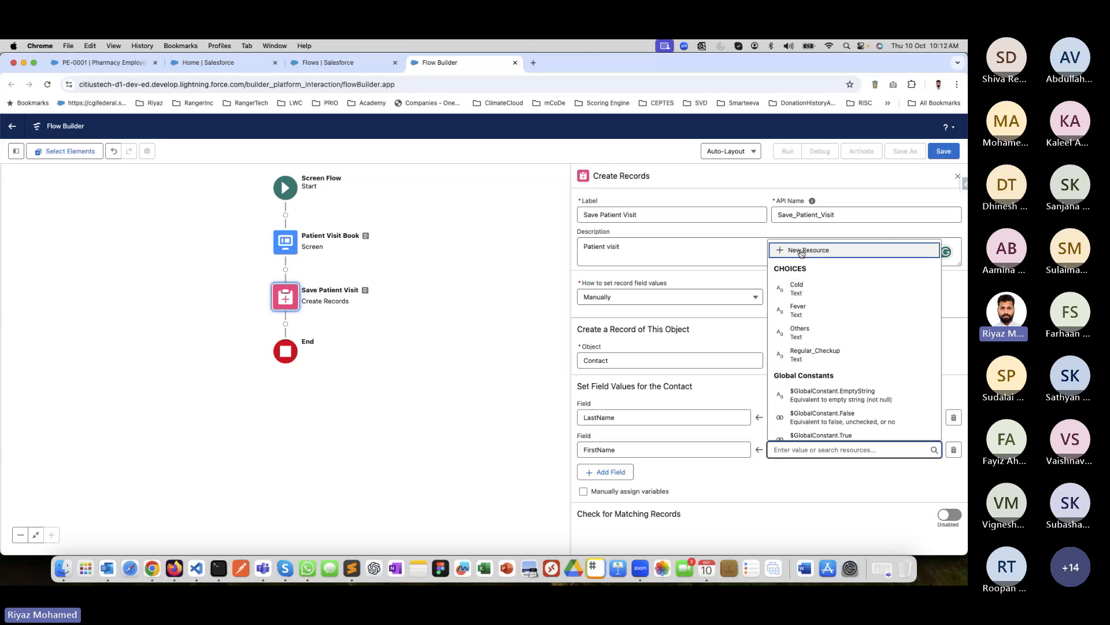
scroll(809, 393, down, 2)
scroll(810, 393, down, 2)
click(810, 340)
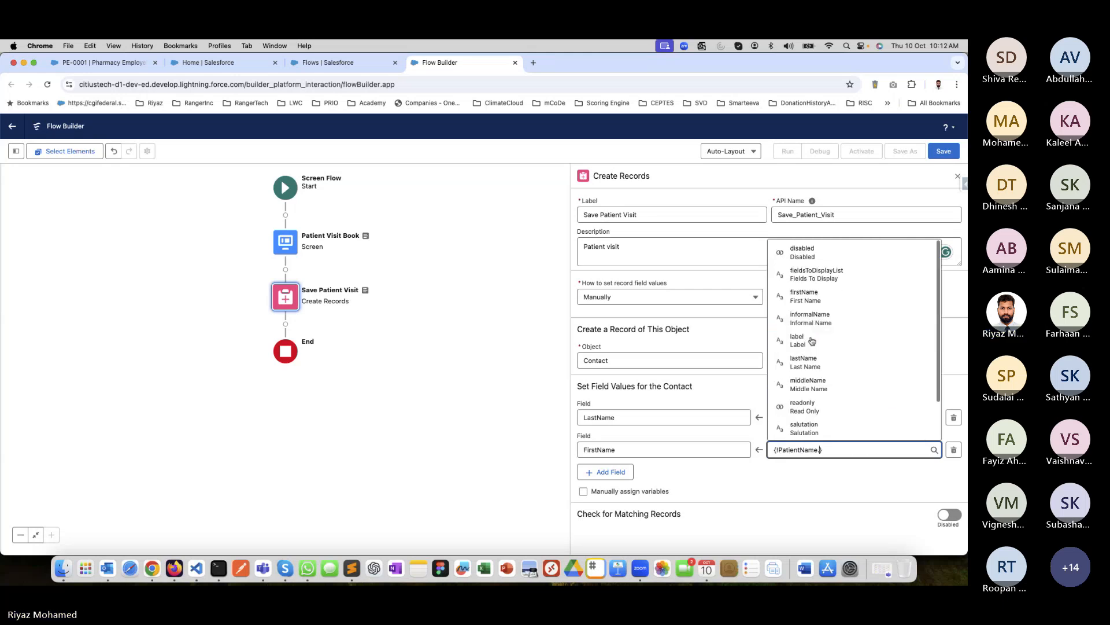
click(803, 299)
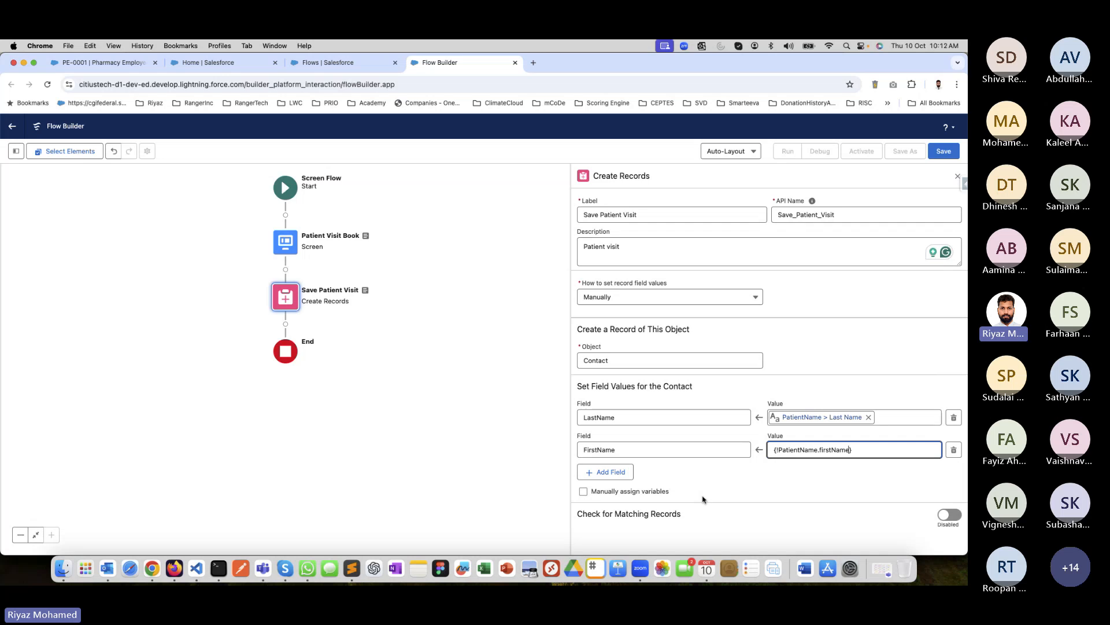
Add a Birthdate field to the contact values and map it to the Date_of_Birth screen component.
click(622, 472)
click(646, 479)
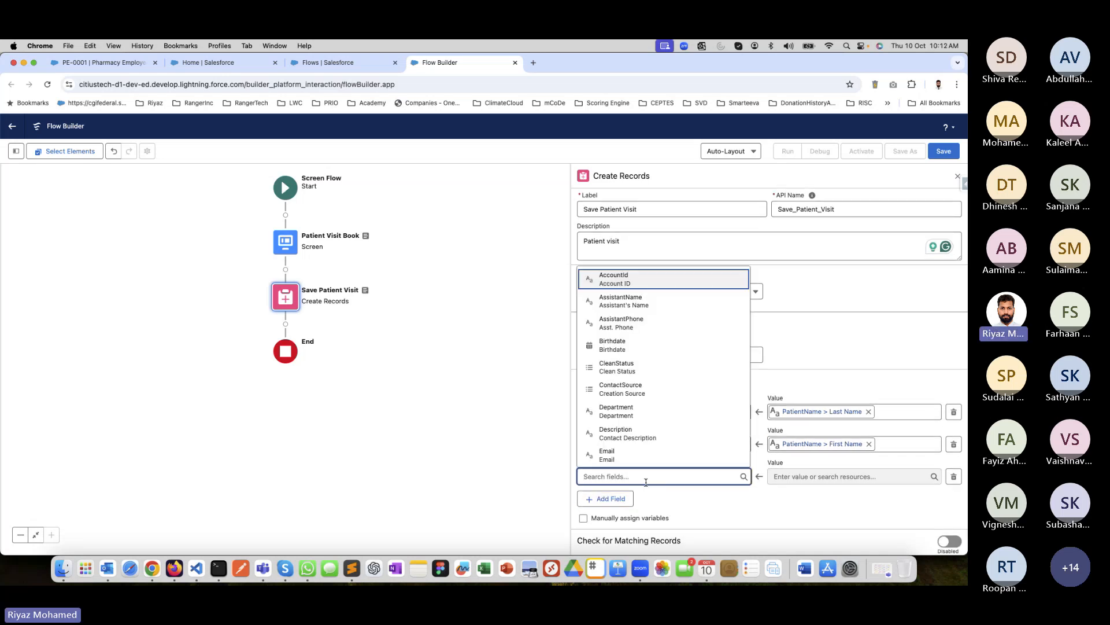
text(birth)
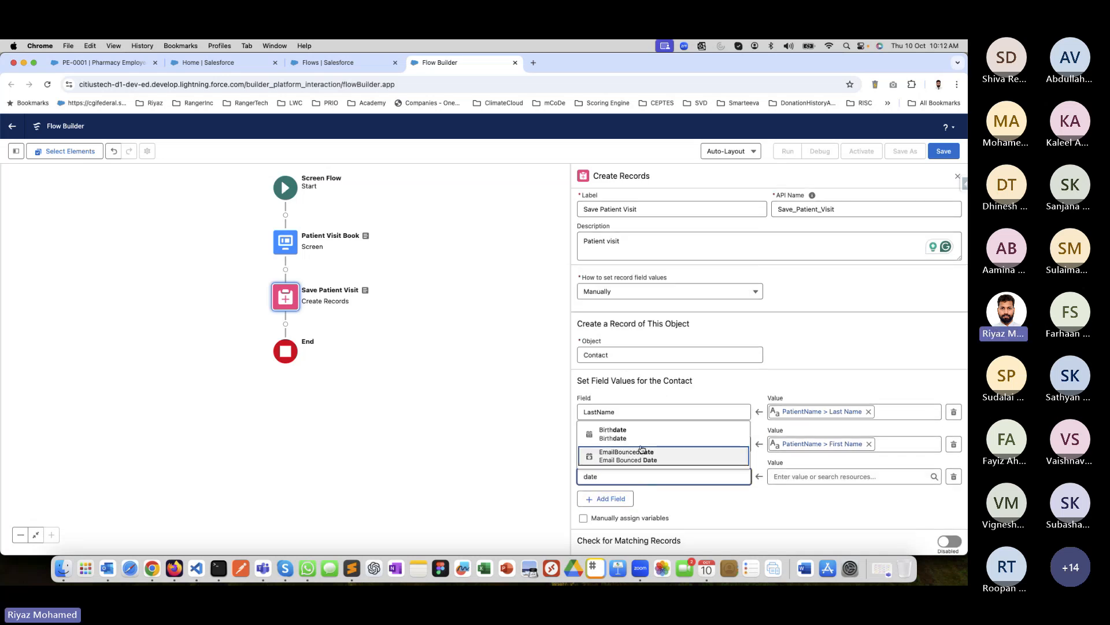
click(619, 455)
click(784, 478)
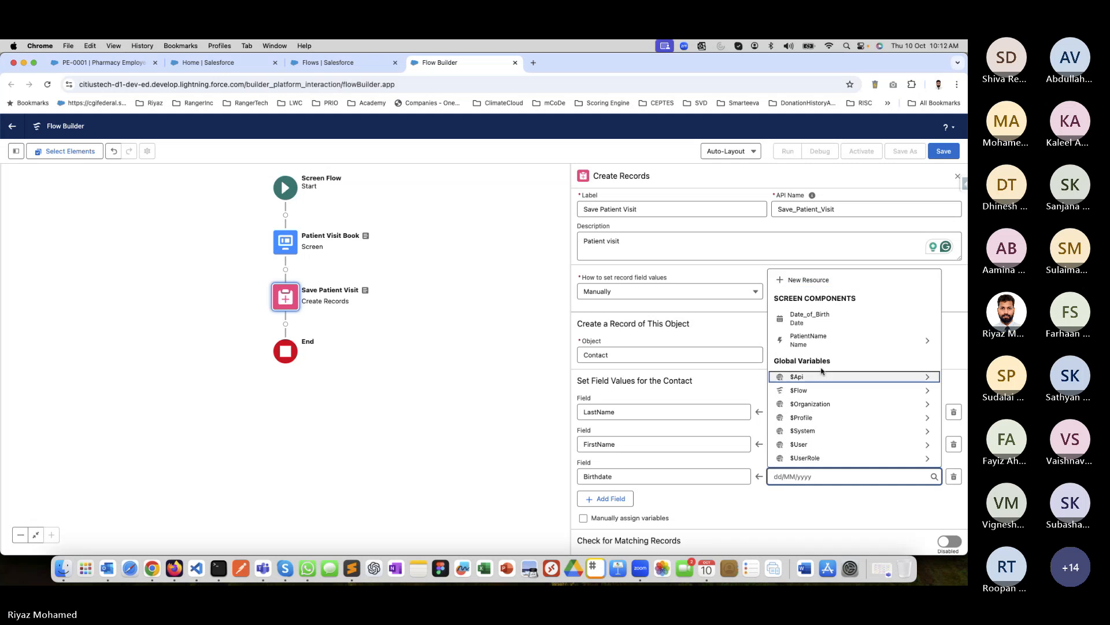
click(818, 319)
Add a Description field to the contact values and map it to the Reason_for_Visit screen component.
click(607, 498)
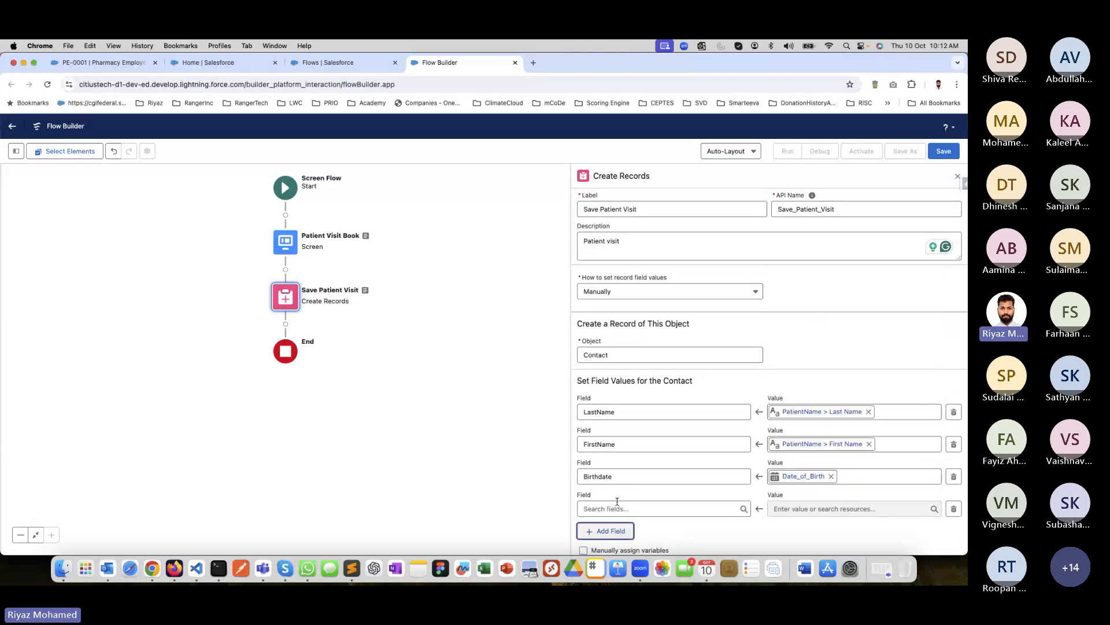
click(674, 508)
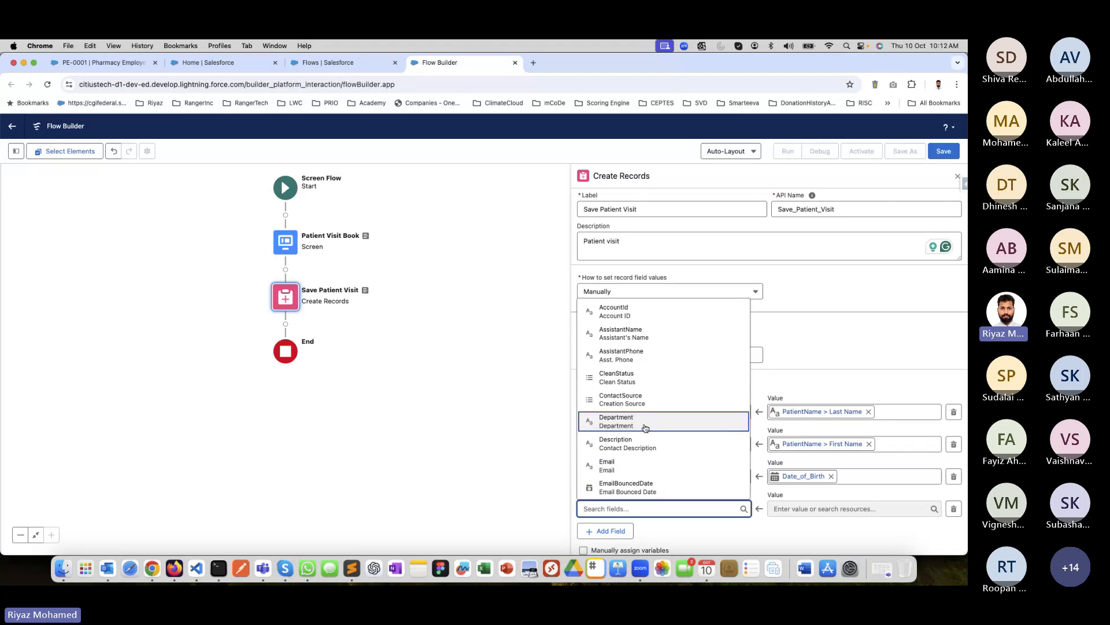
click(638, 448)
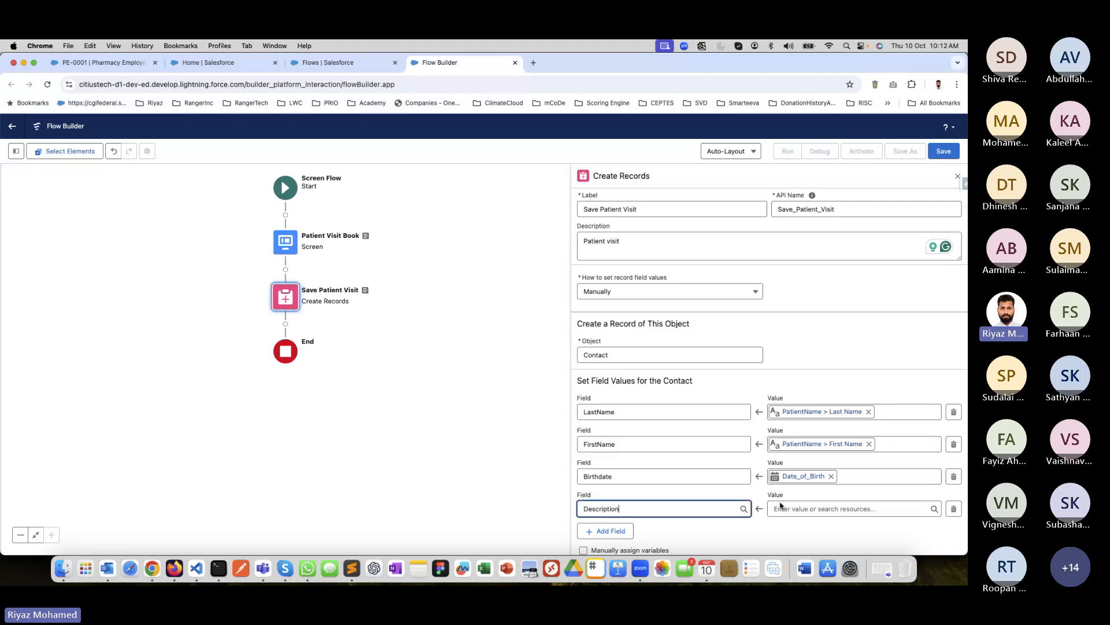
click(810, 508)
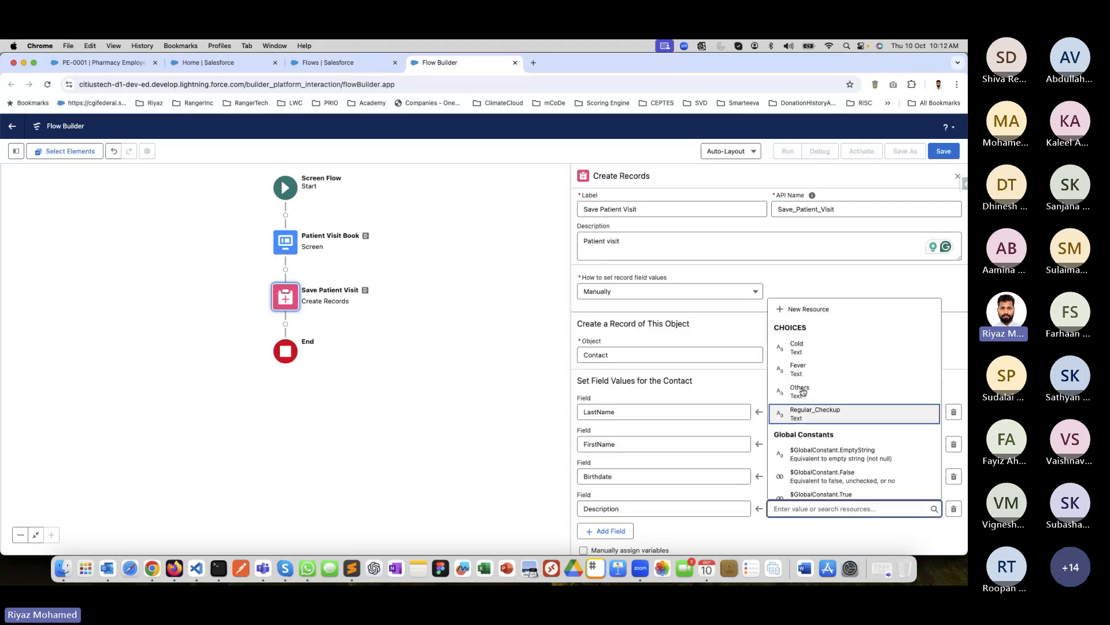
scroll(820, 417, down, 5)
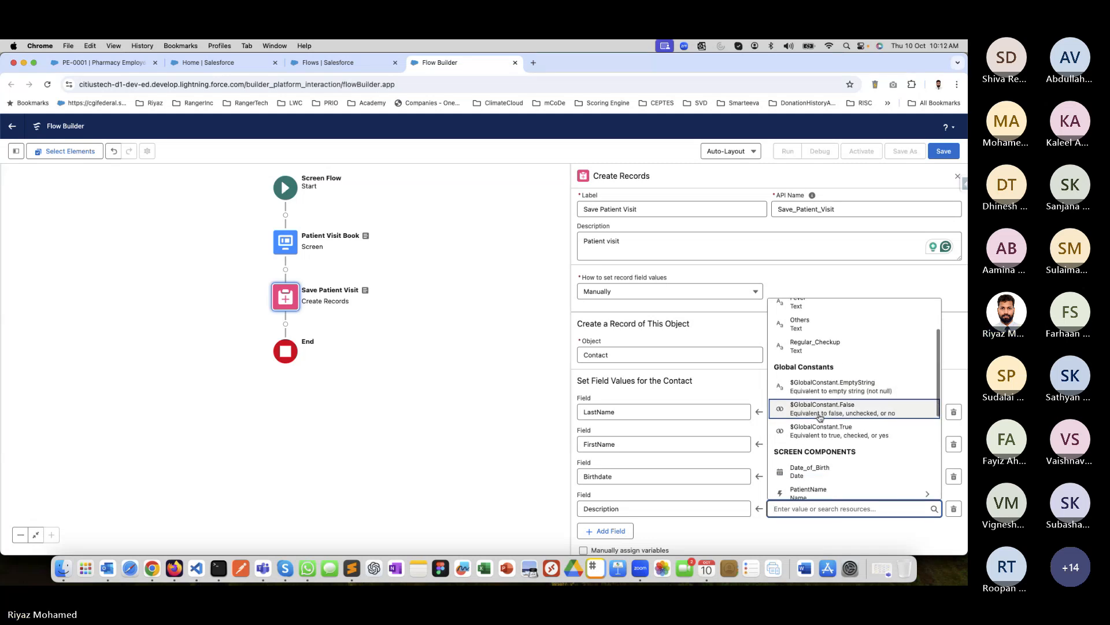
click(816, 425)
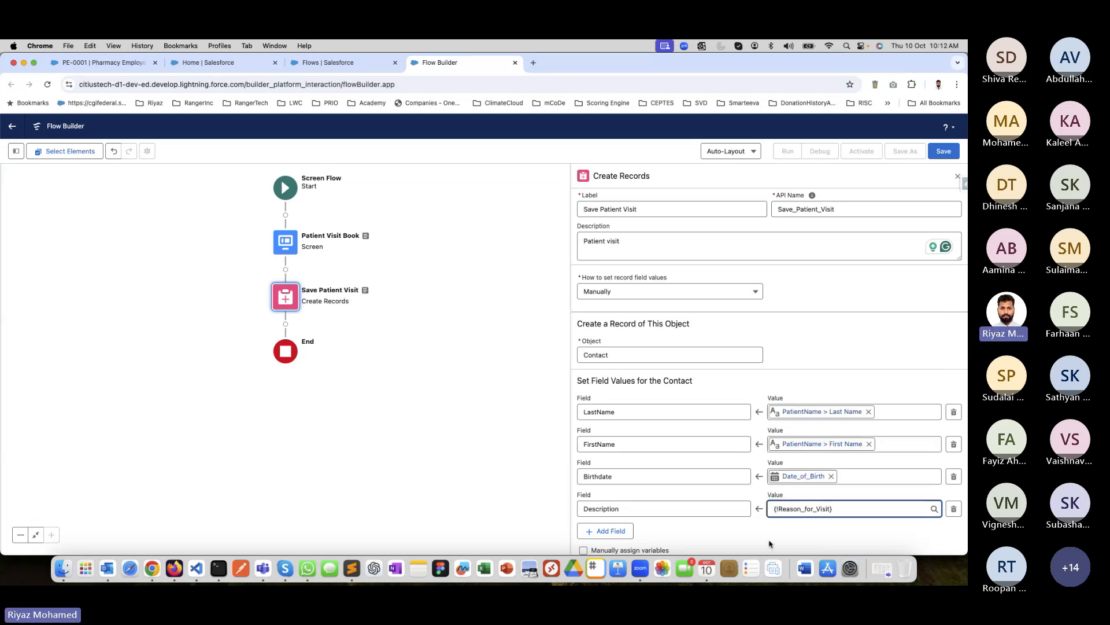
click(750, 491)
scroll(750, 486, down, 1)
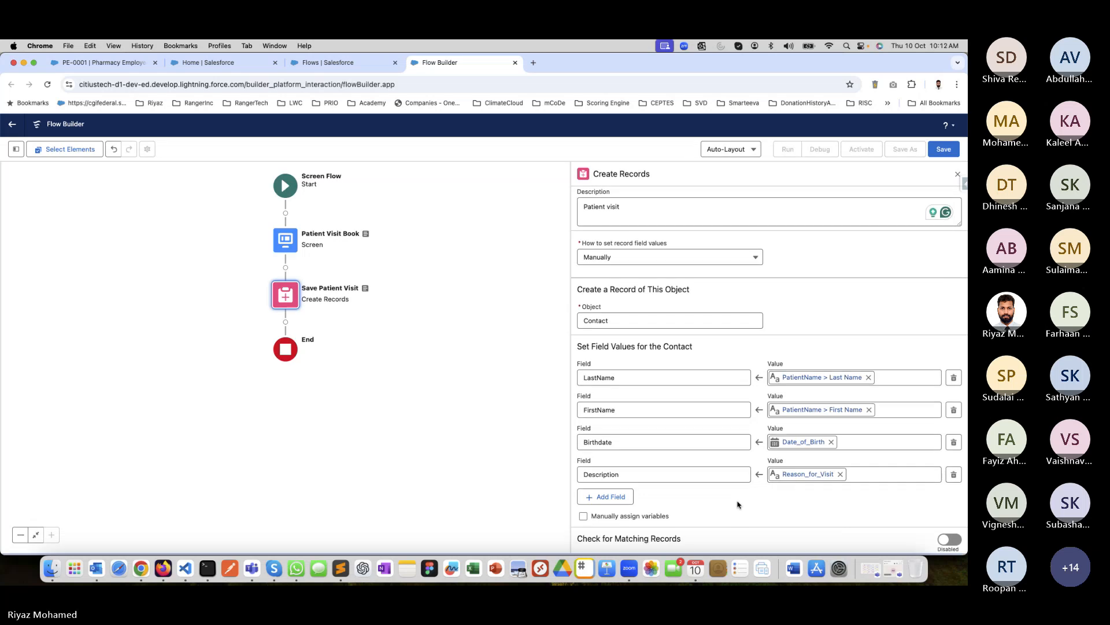
Start saving the flow, label it "Patient Visit Flow" and let its API name fill in.
click(944, 153)
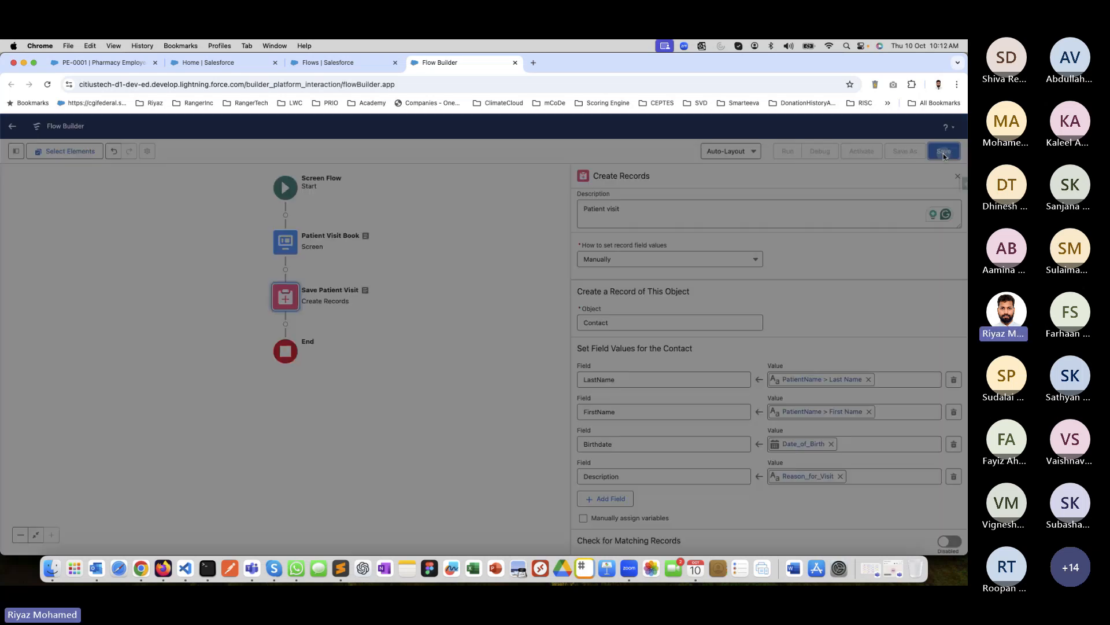
click(342, 299)
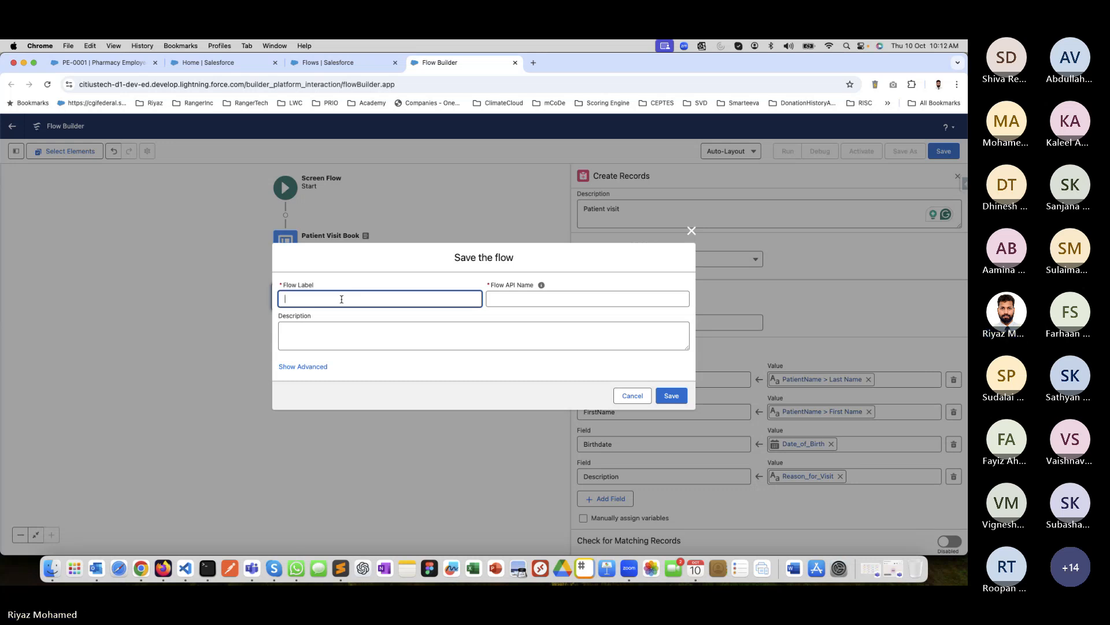
text(Patent)
key(BackSpace)
text(ient )
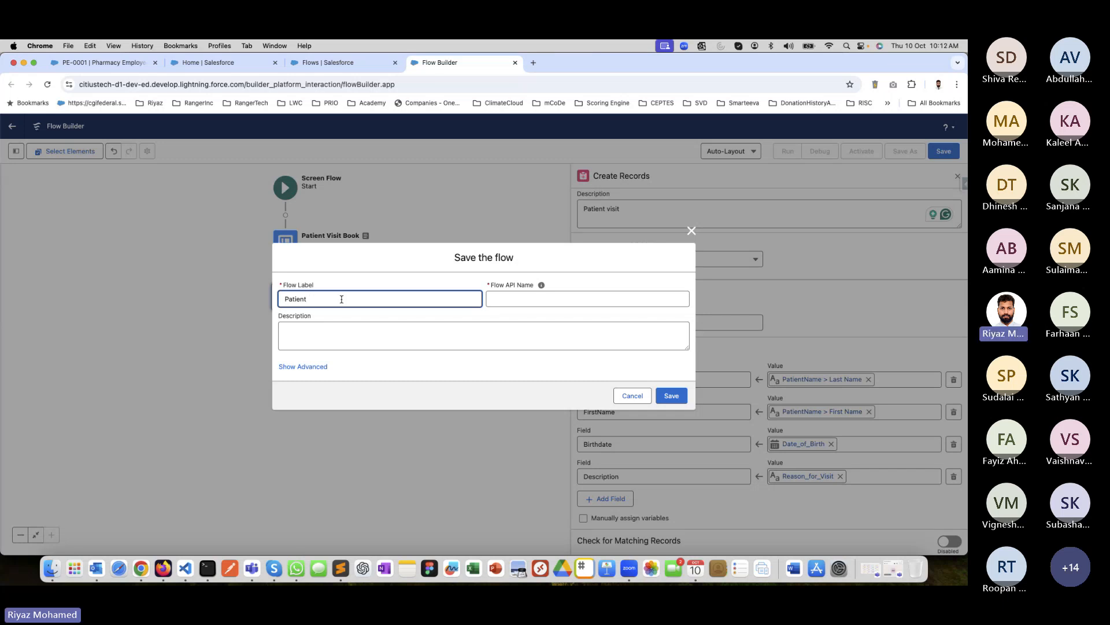
text(Visit Flo)
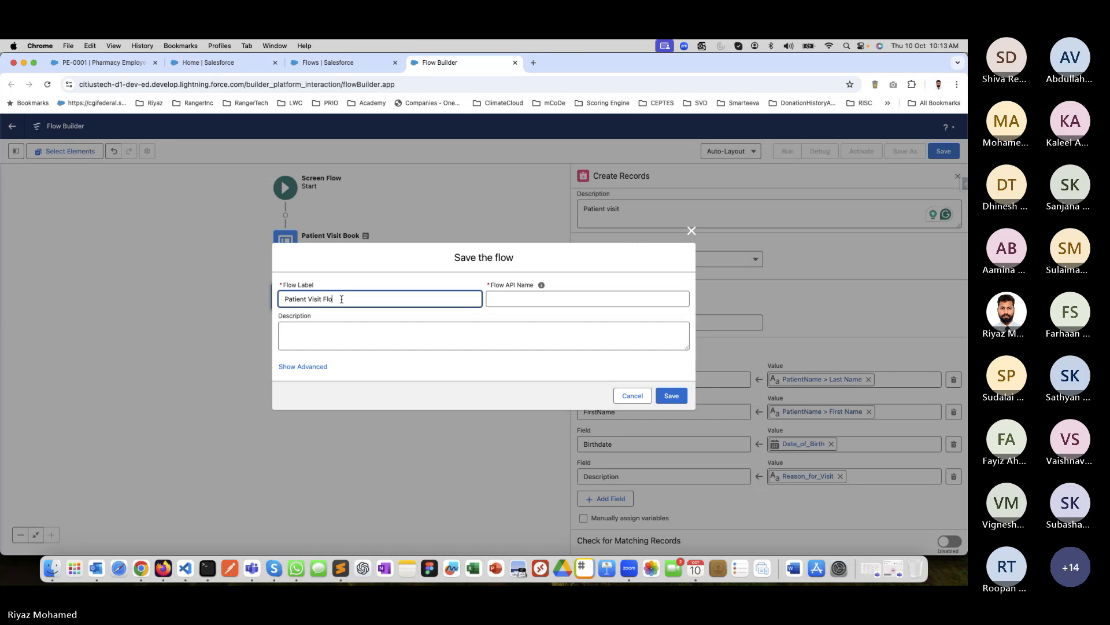
text(w)
key(Tab)
key(Tab)
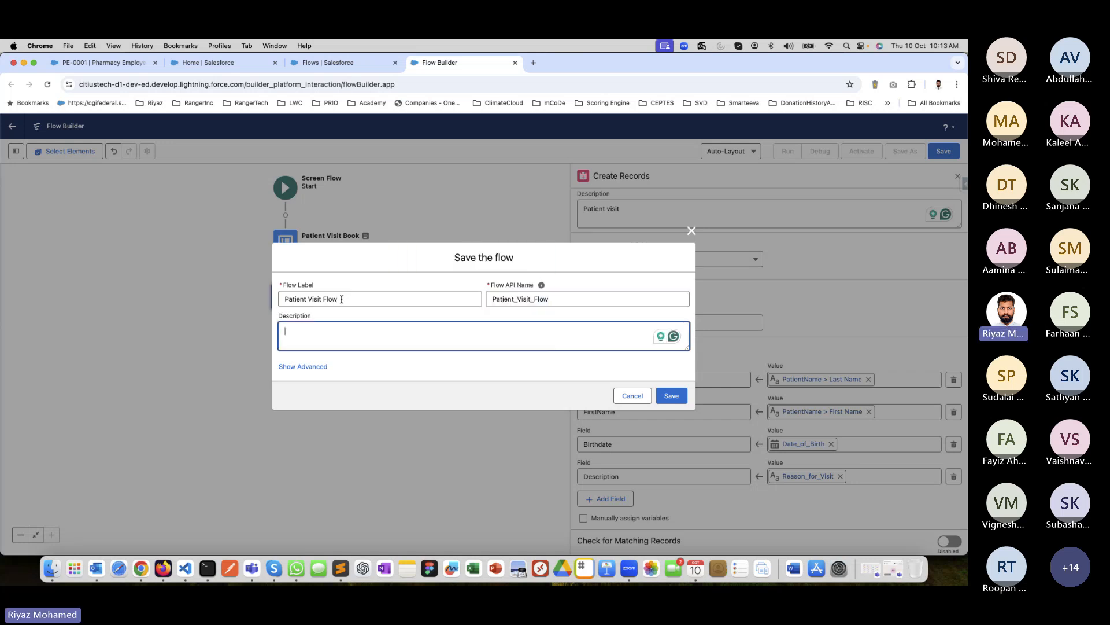
Describe the flow as "Flow to process Patient Visit", reveal the advanced settings and save it.
text(Flow to get Pat)
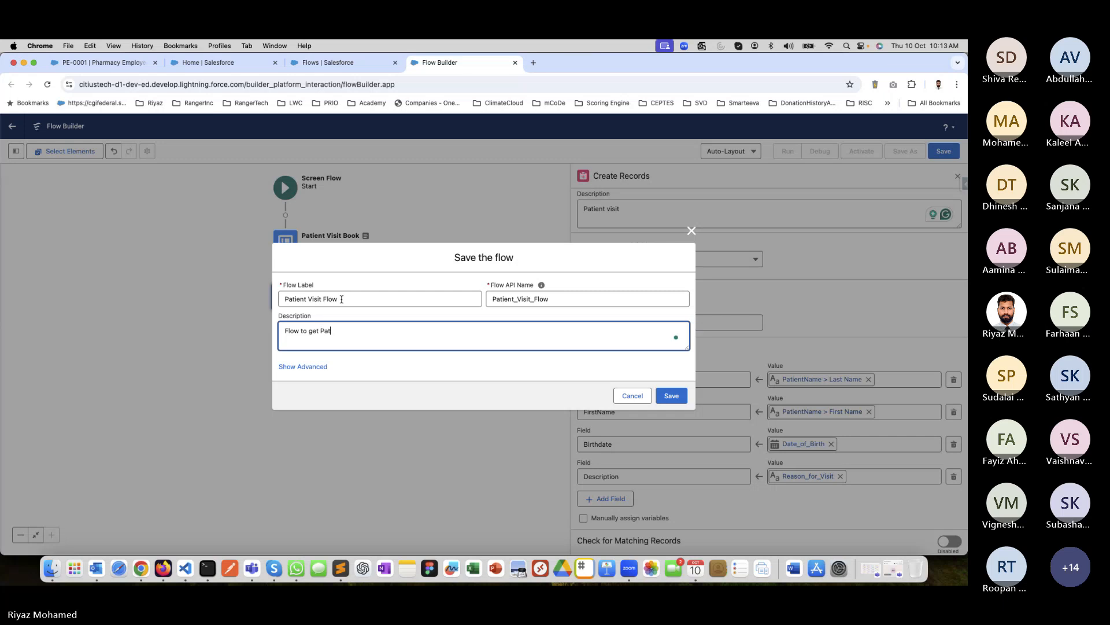
text(ient Boo)
key(BackSpace)
key(BackSpace)
key(BackSpace)
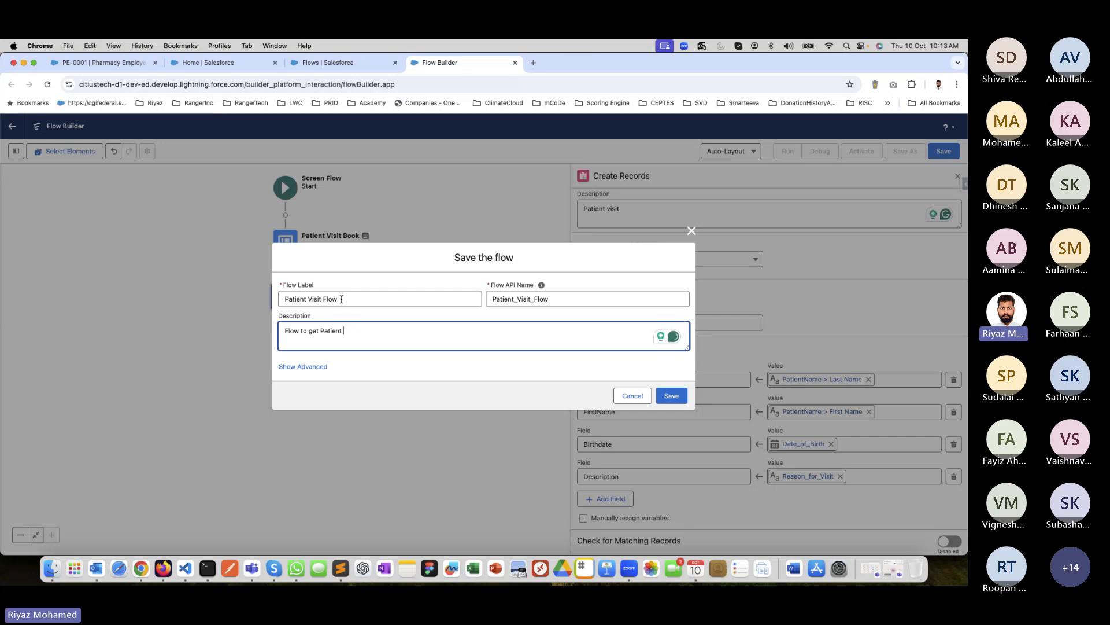
text(Visit)
double_click(314, 333)
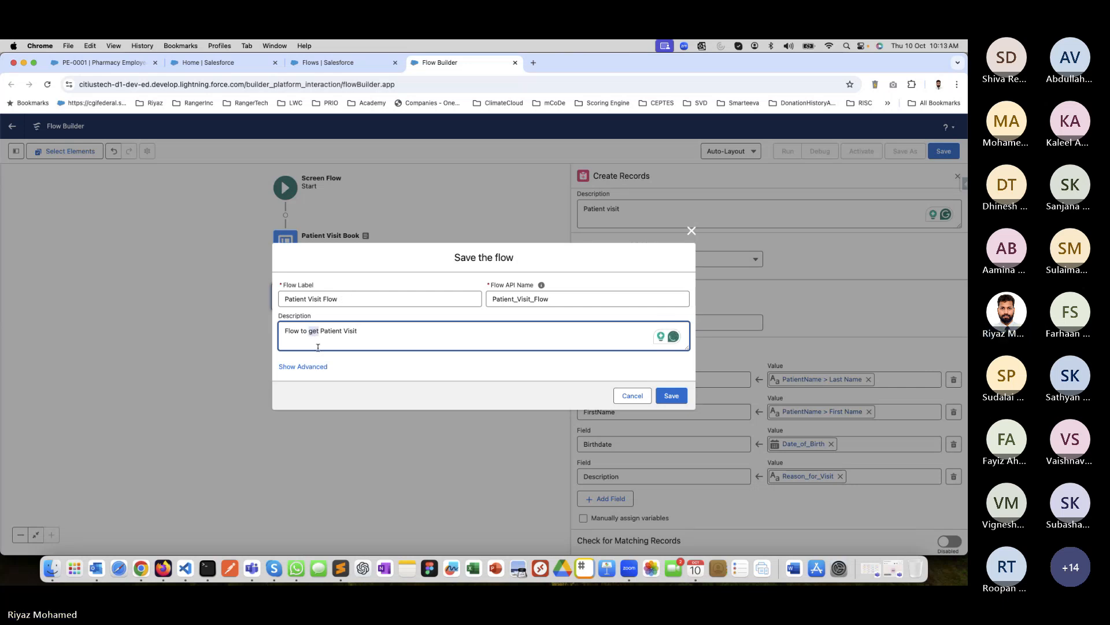
text(process)
click(289, 367)
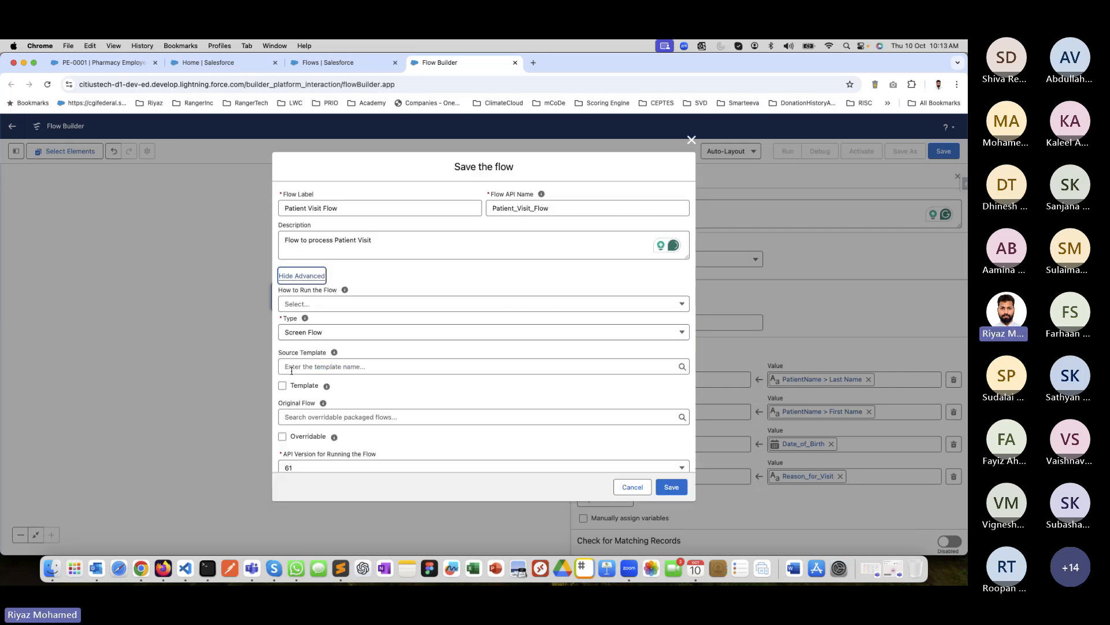
click(672, 488)
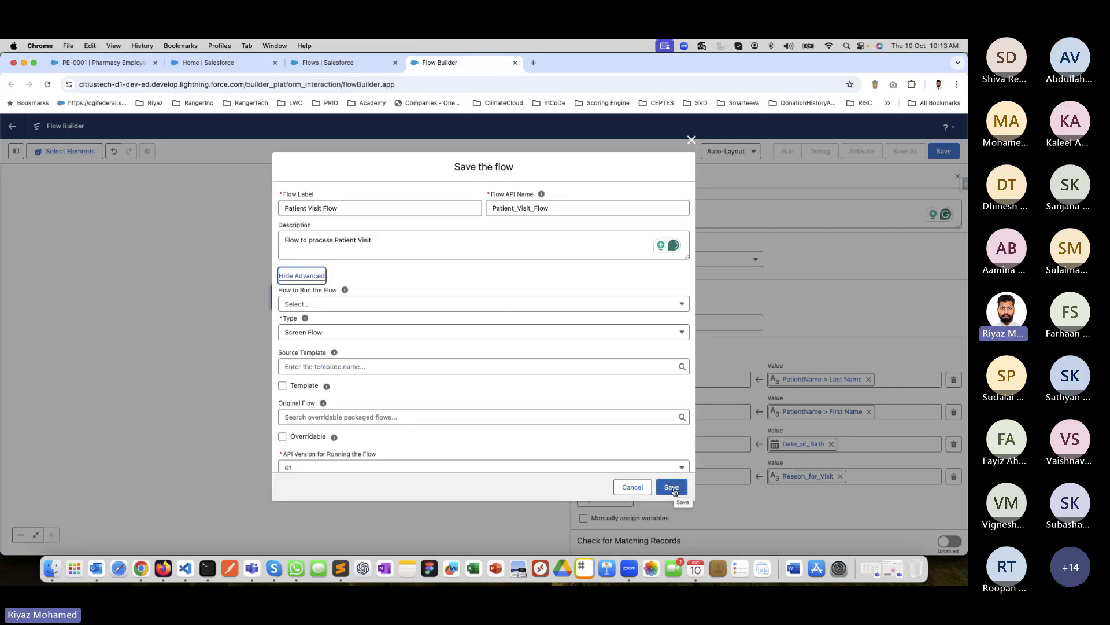
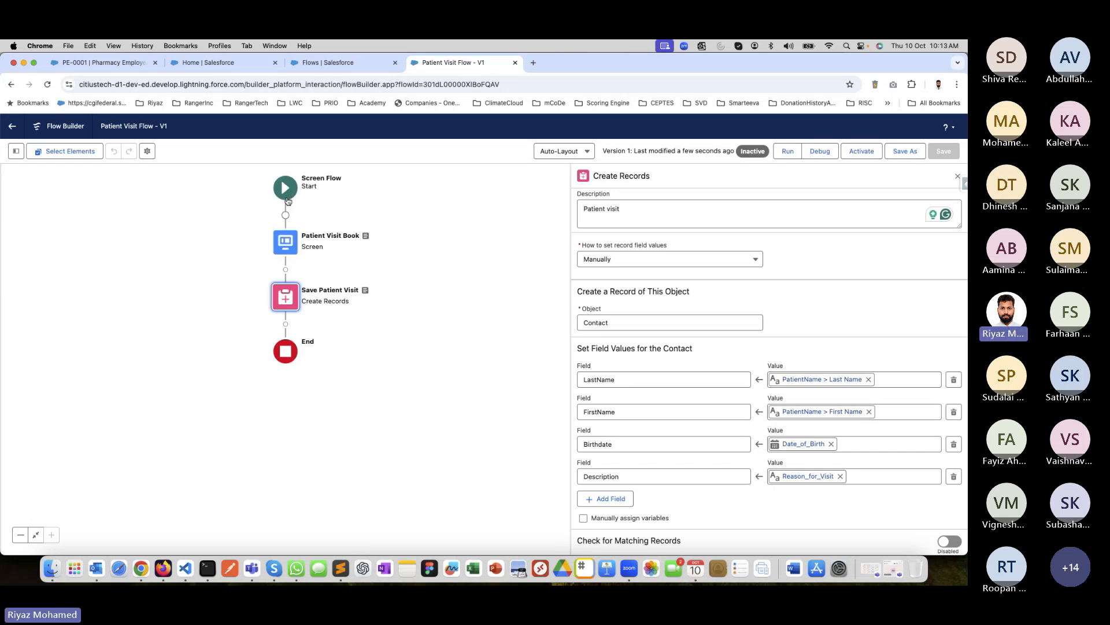
Activate version 1 of Patient Visit Flow and run it.
click(286, 197)
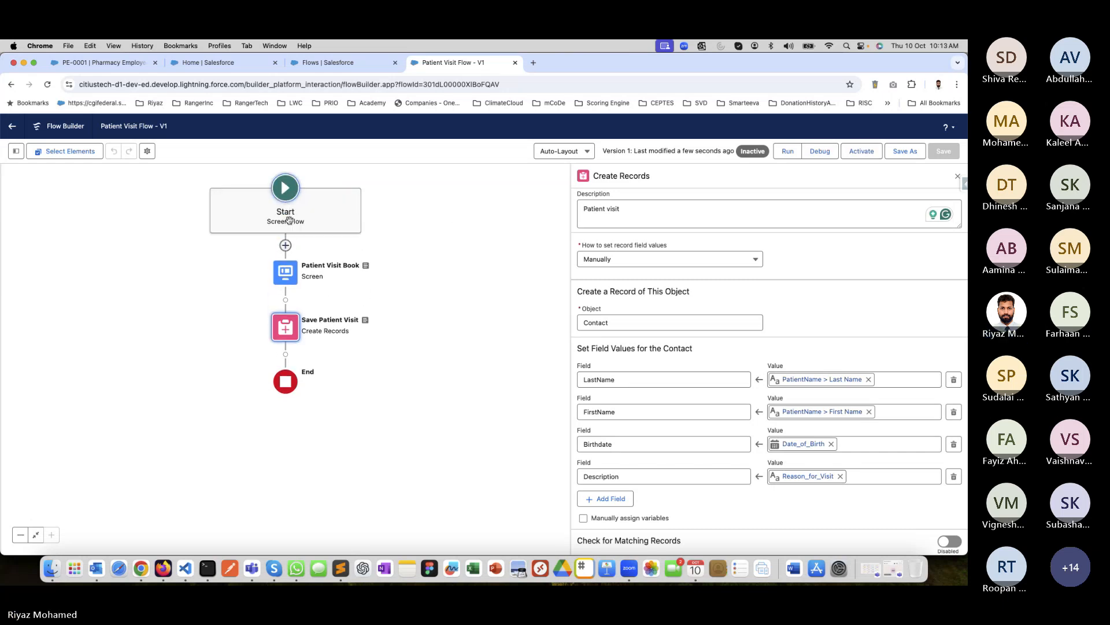
click(439, 208)
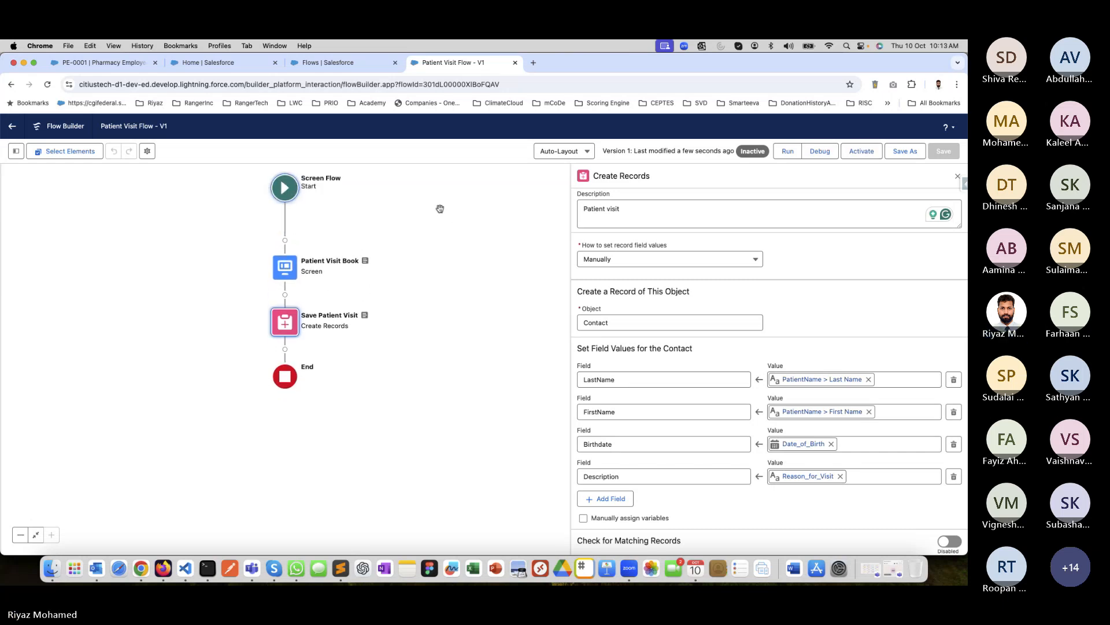
click(861, 151)
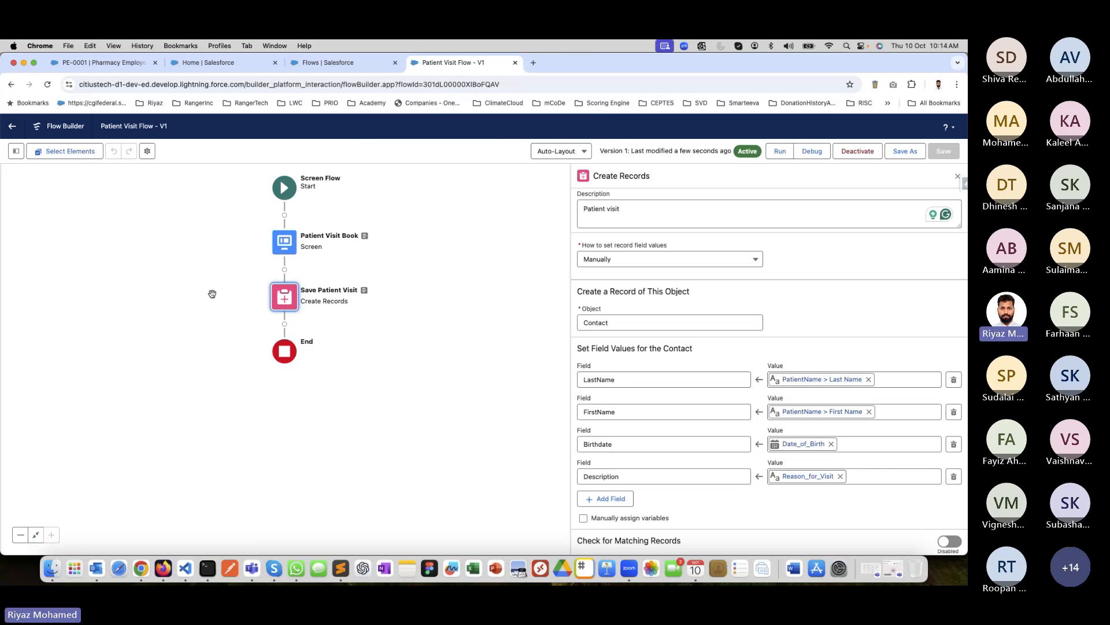
click(780, 152)
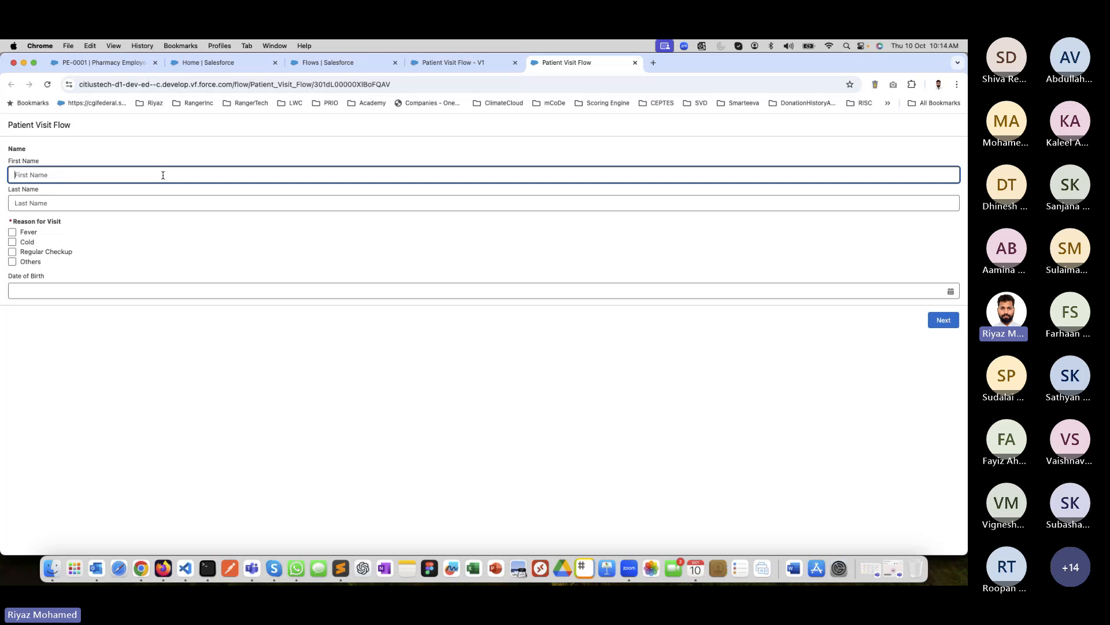
Enter the patient's first name and last name in the running flow's form.
text(Rajini)
key(Tab)
key(shift+Tab)
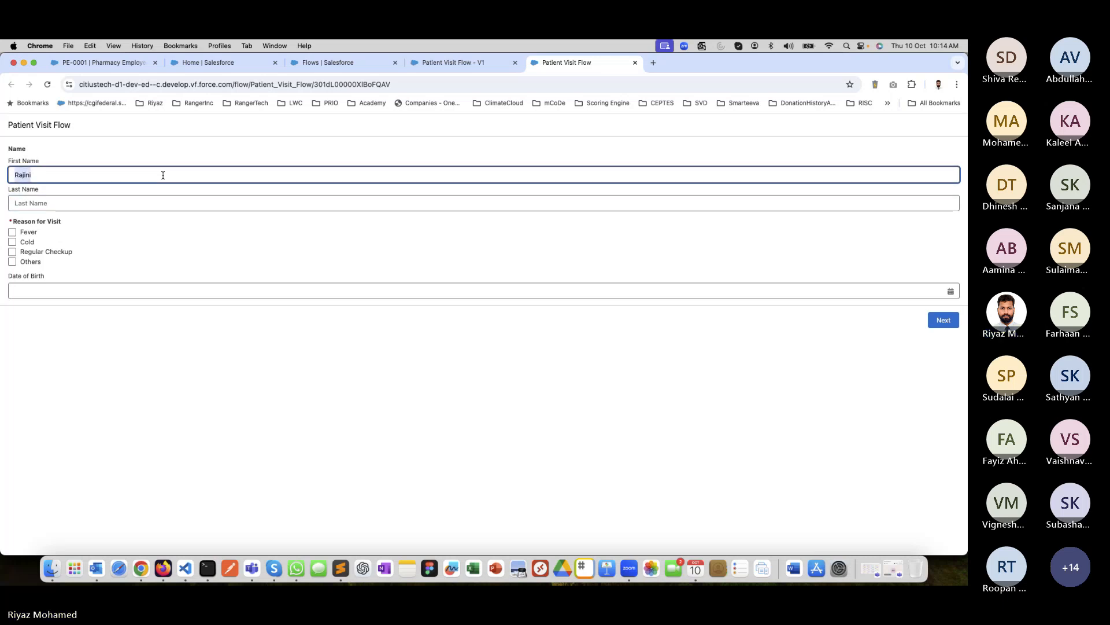
key(BackSpace)
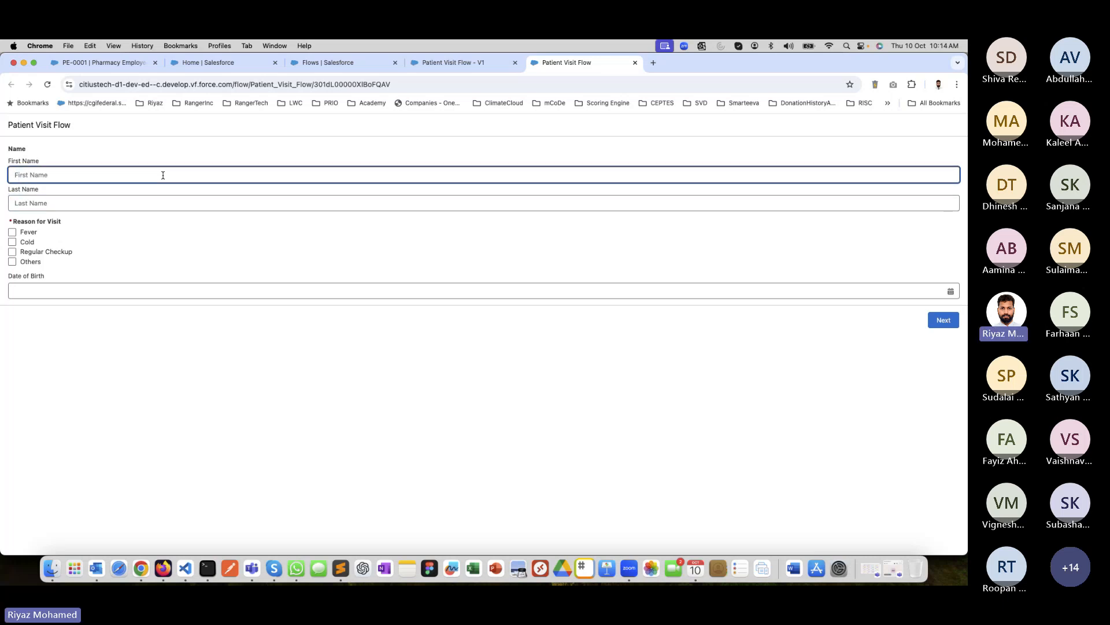
text(Rajini)
key(Tab)
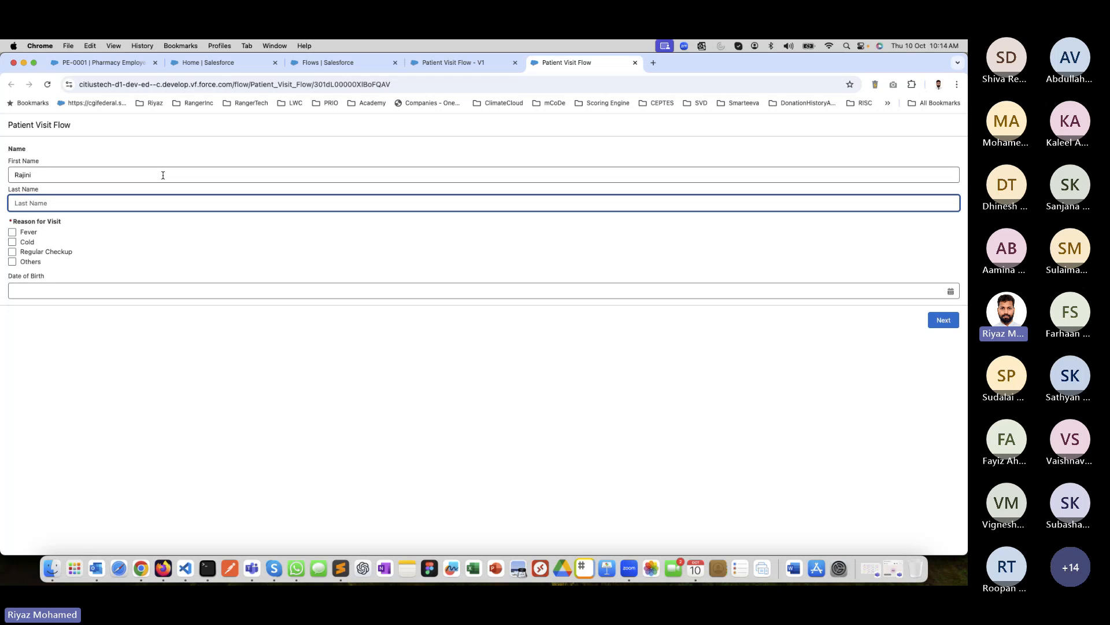
text(Kanth)
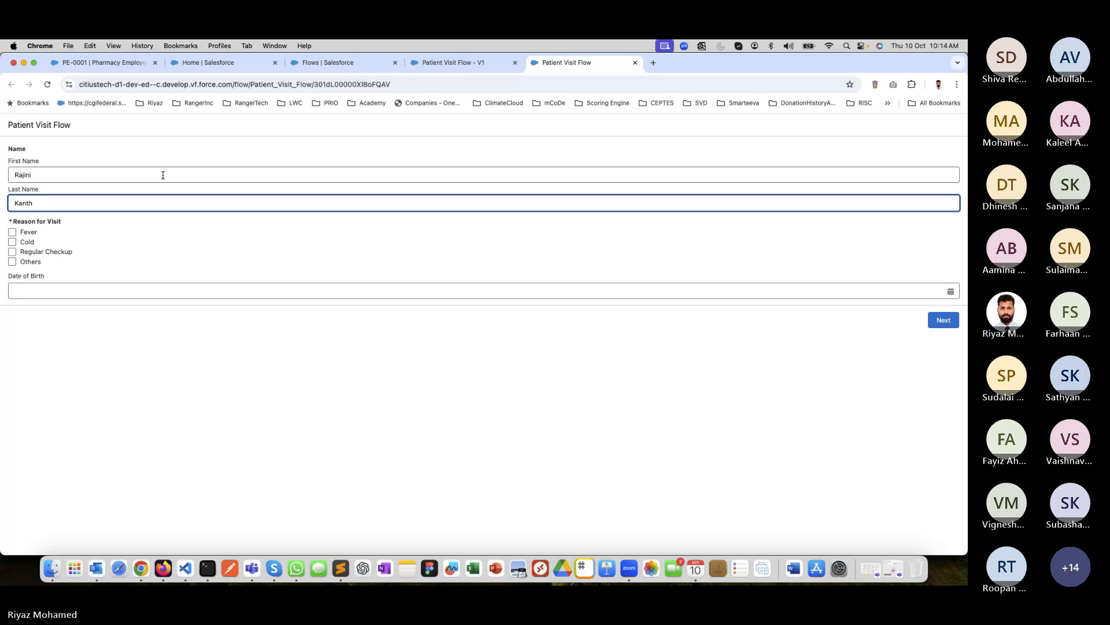
Choose Fever as the reason for visit, fill in the patient's date of birth and submit the form.
click(12, 232)
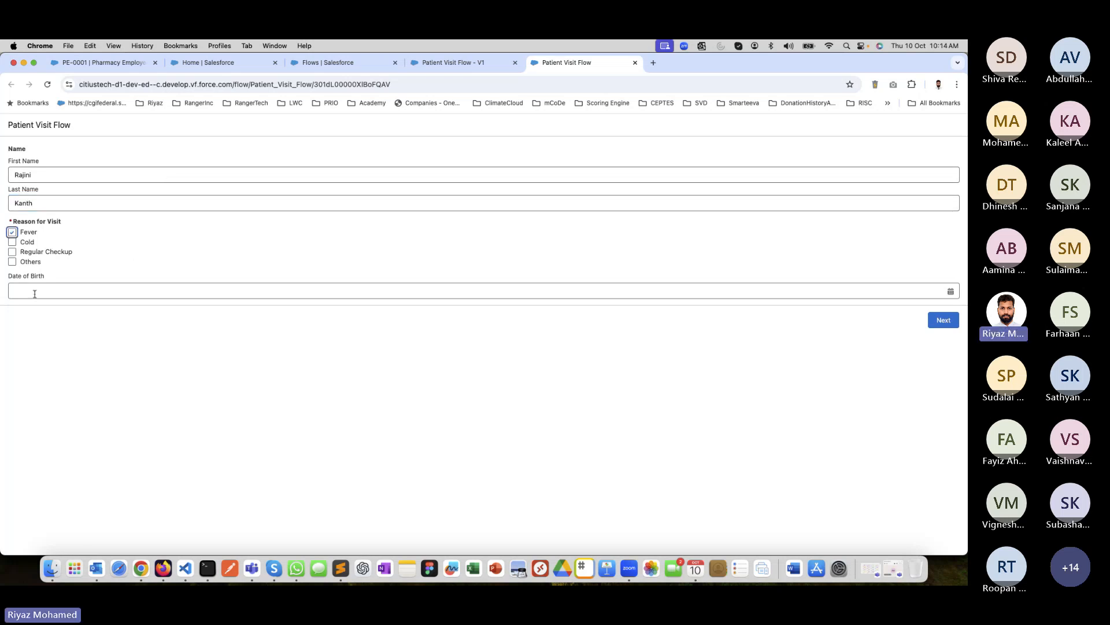
click(35, 293)
click(940, 310)
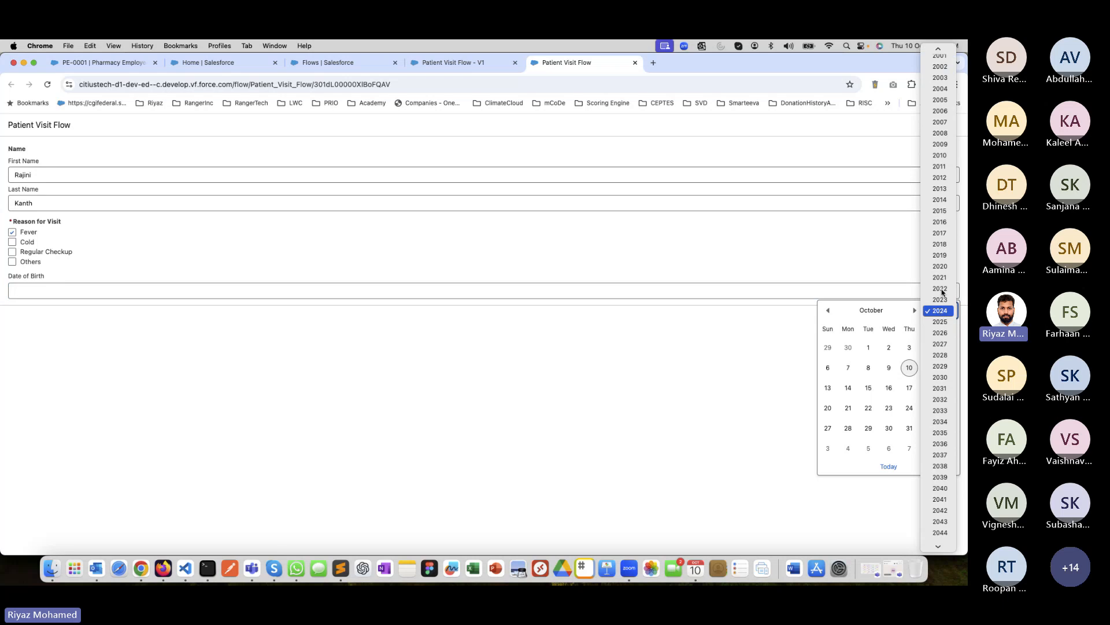
scroll(944, 292, up, 10)
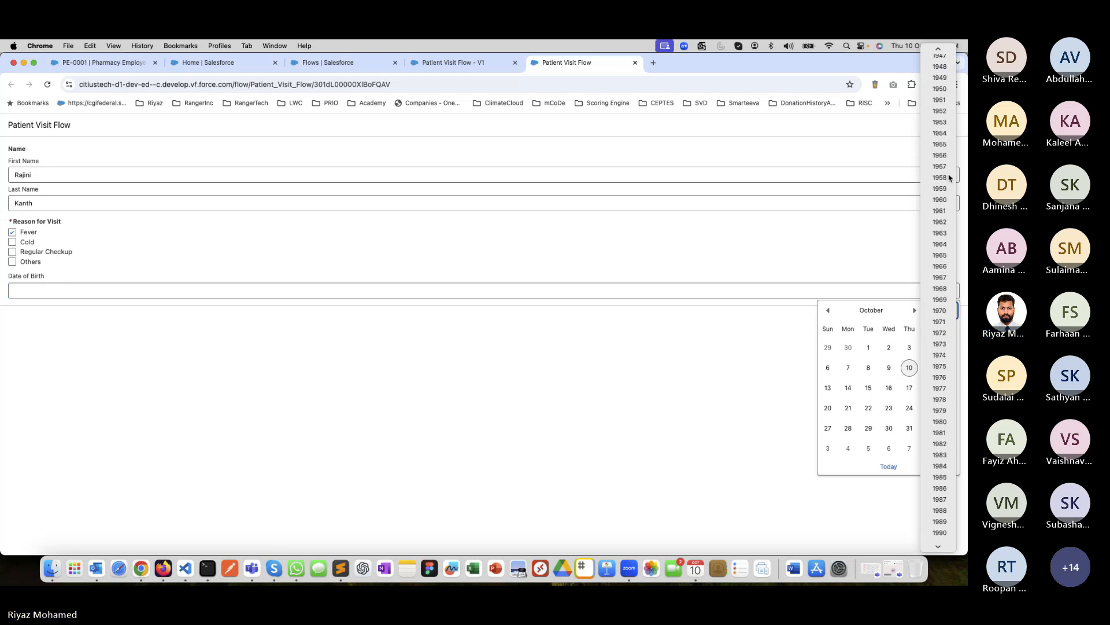
click(949, 177)
click(889, 347)
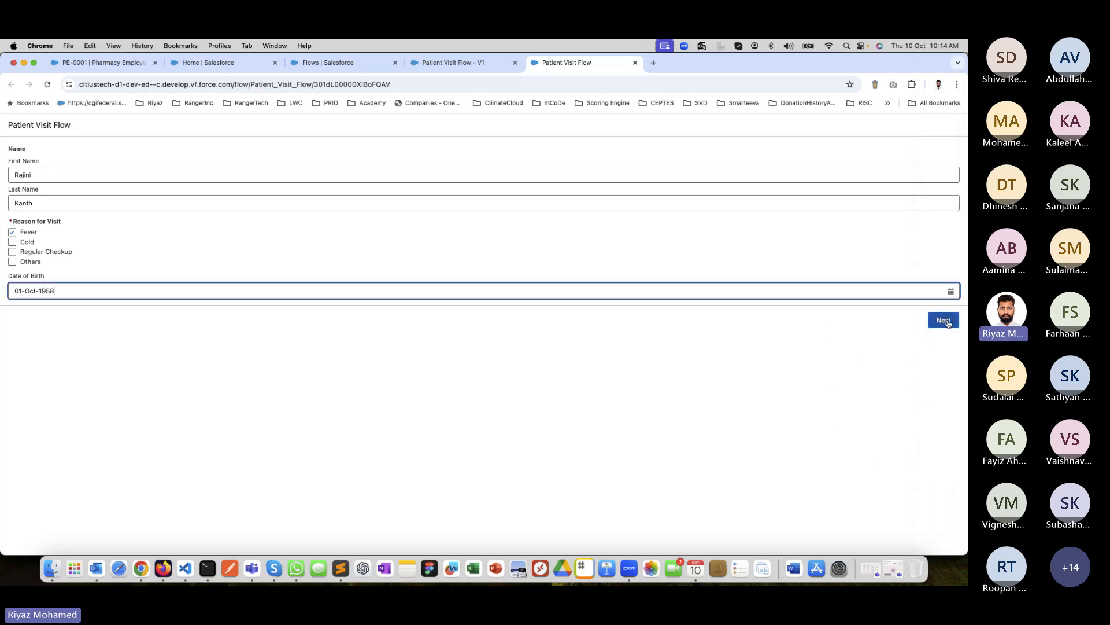
click(944, 320)
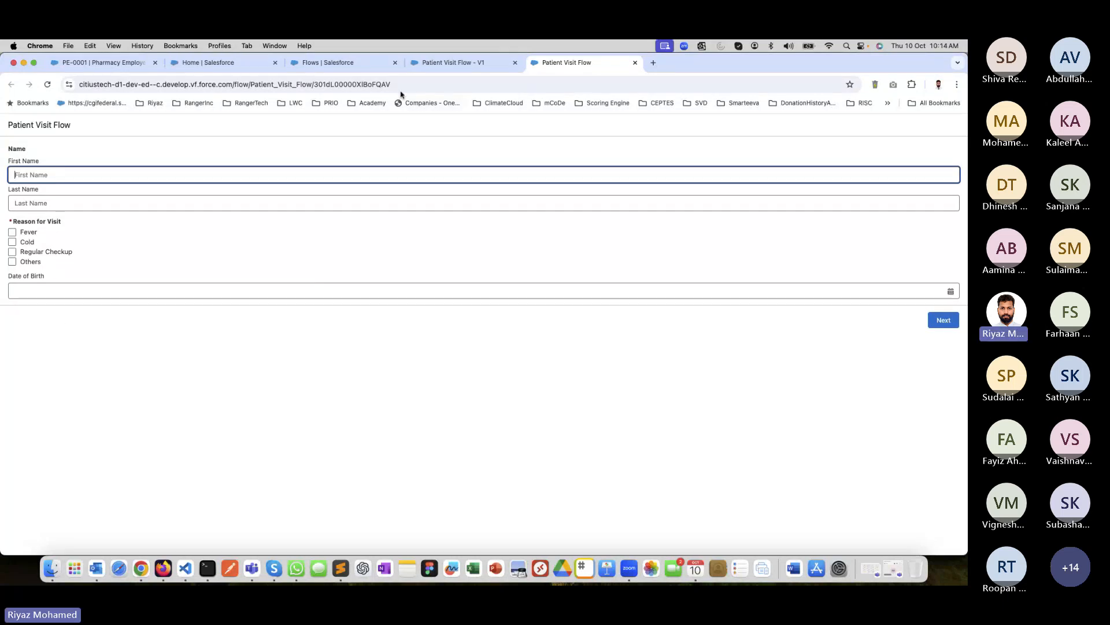
Switch the Contacts list in the Hospital Management app to another list view and open the newly created patient's contact record.
click(106, 63)
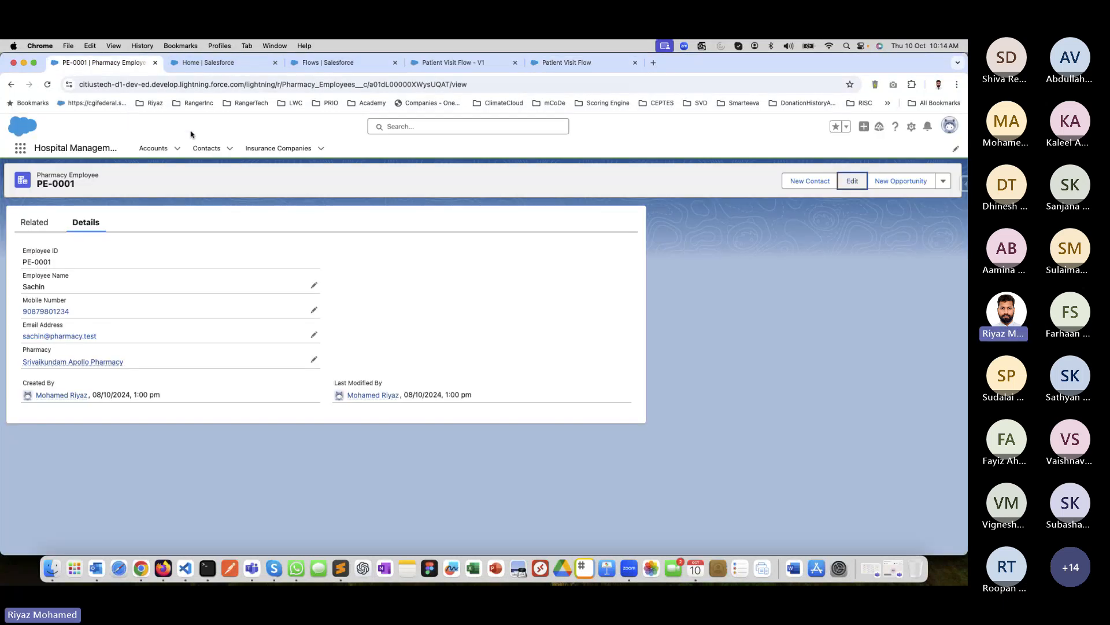
click(205, 148)
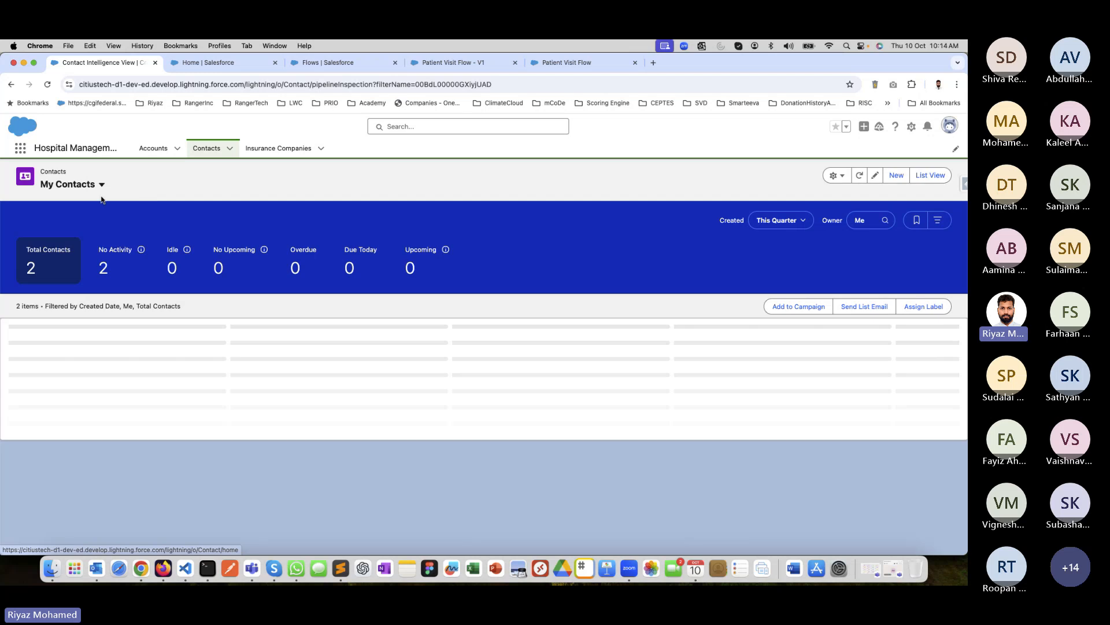
click(101, 183)
click(77, 398)
click(66, 369)
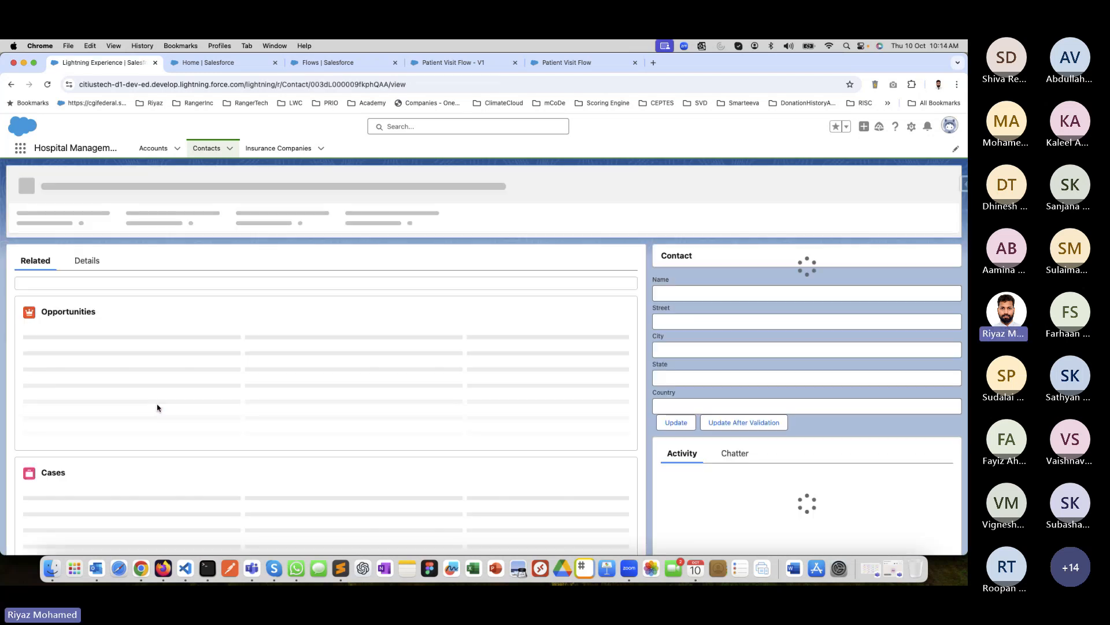
Check the name, birthdate and description in the patient contact's details.
click(86, 261)
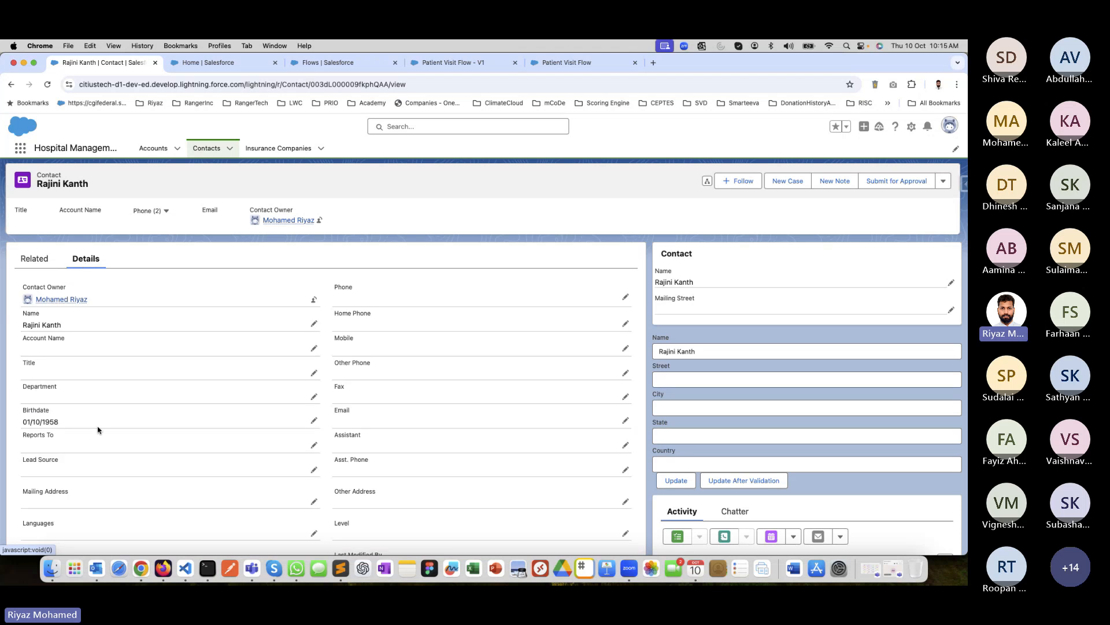
scroll(96, 428, down, 2)
drag(24, 368, 63, 369)
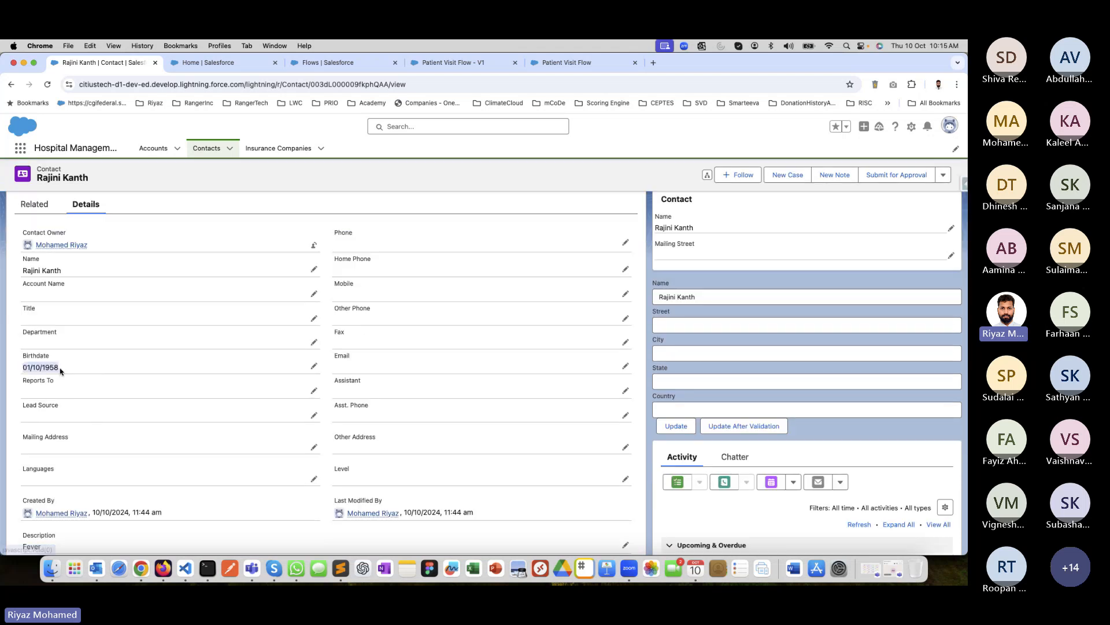
scroll(19, 486, down, 3)
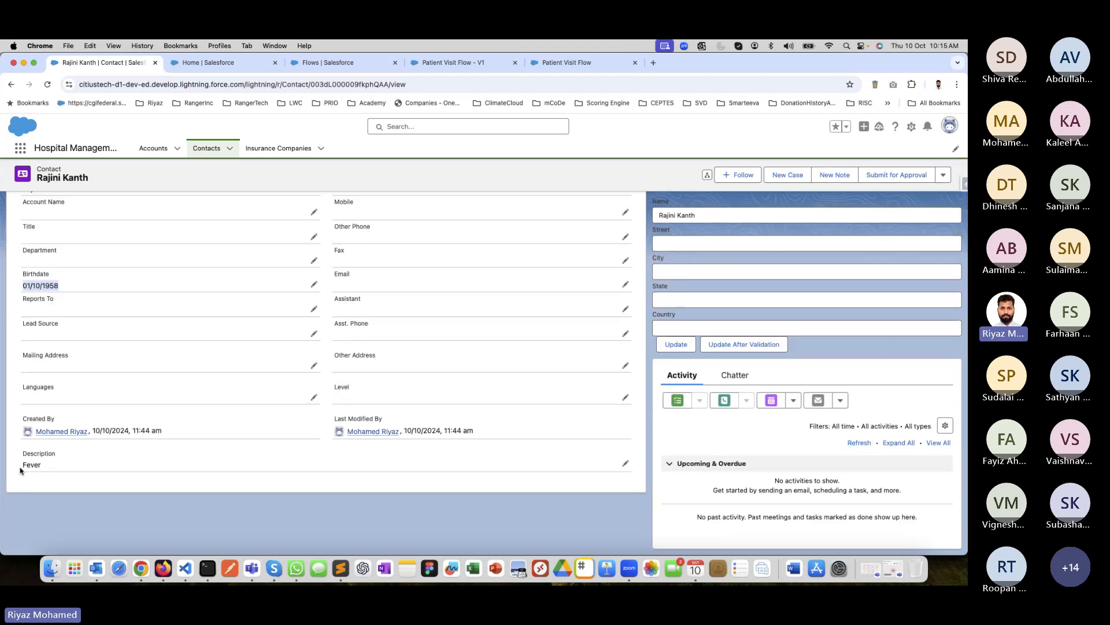
drag(22, 466, 50, 470)
scroll(193, 469, up, 5)
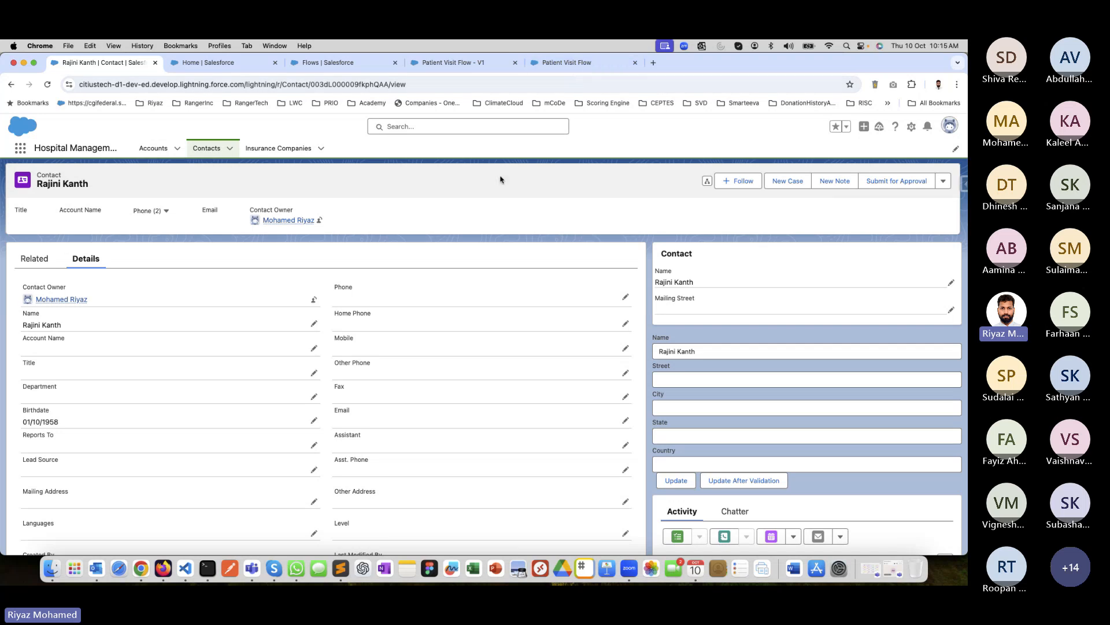
Return to the flow's canvas and examine the interaction, logic and data elements that can be added after Save Patient Visit.
click(600, 66)
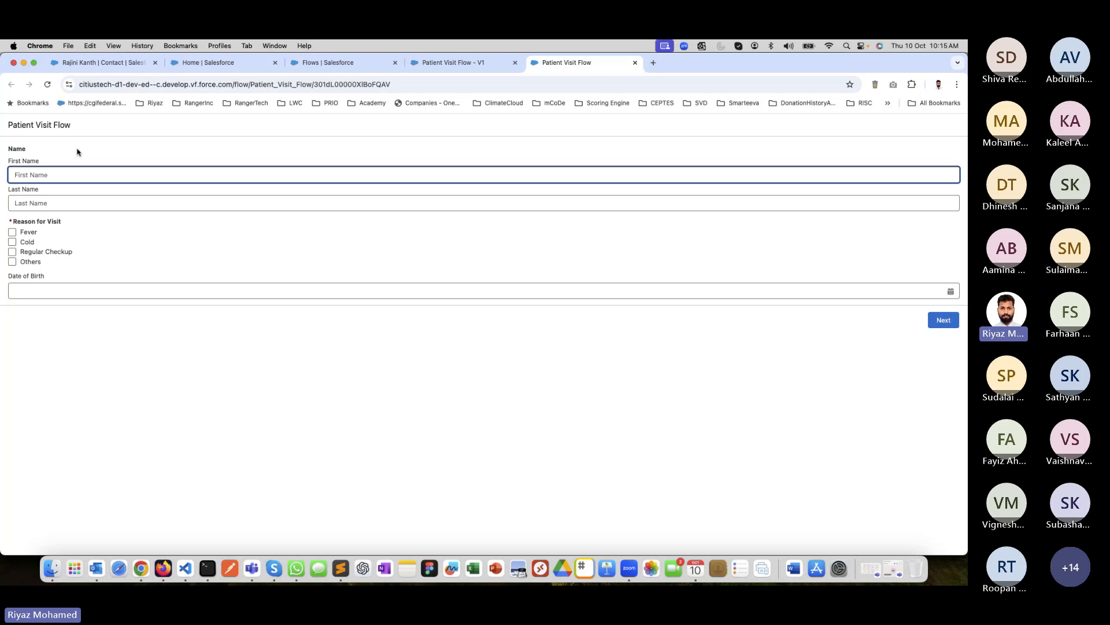
click(444, 63)
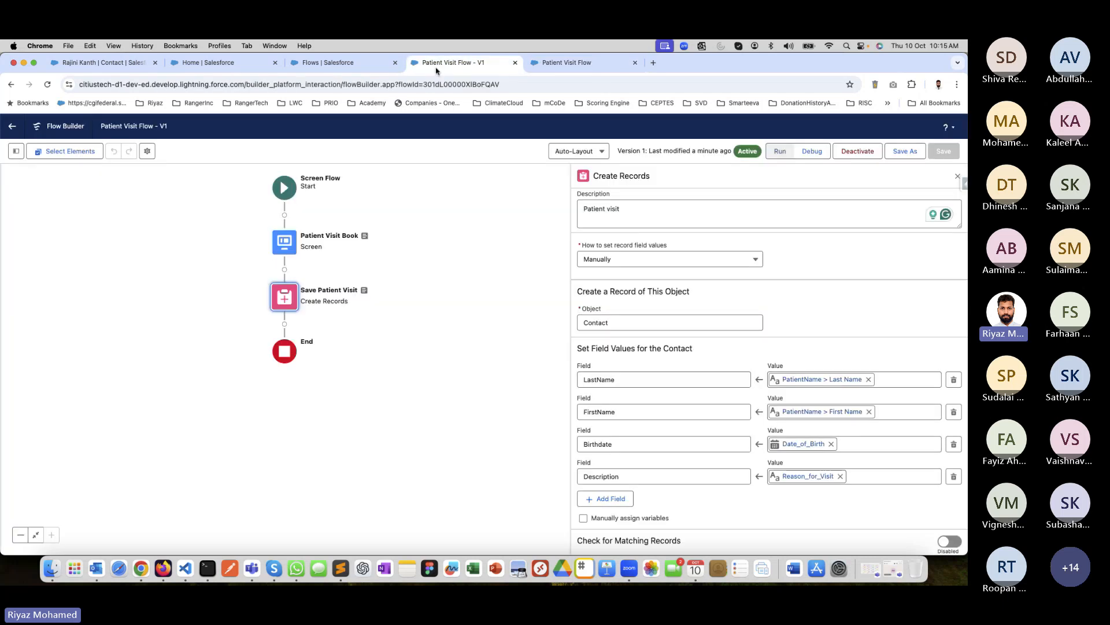
click(285, 324)
scroll(257, 436, down, 3)
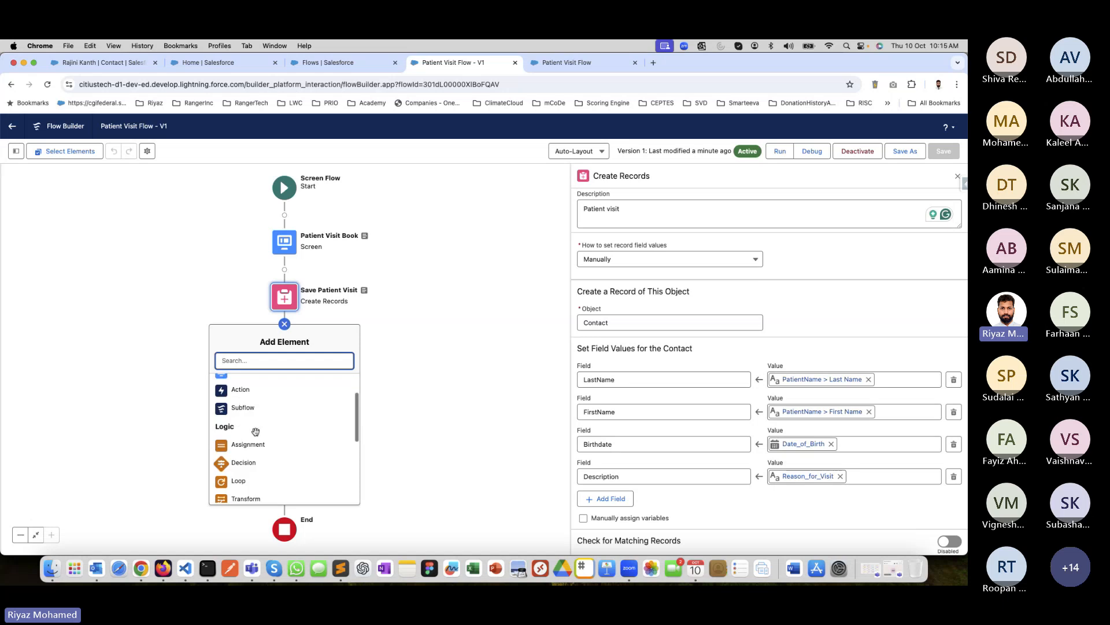
scroll(254, 425, up, 1)
scroll(254, 426, down, 5)
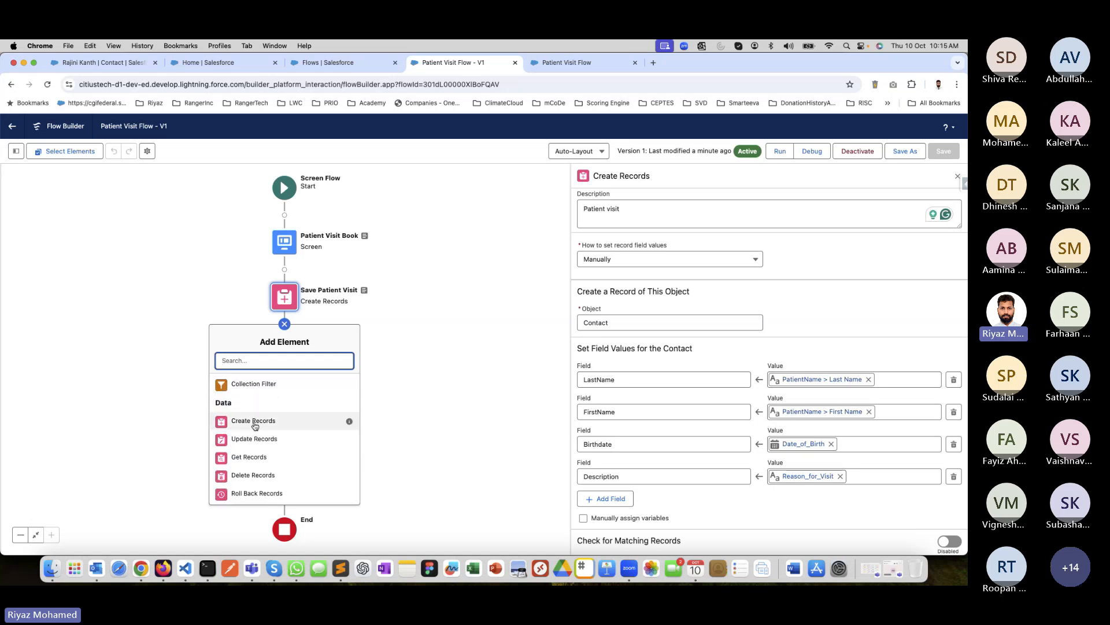
scroll(252, 423, up, 5)
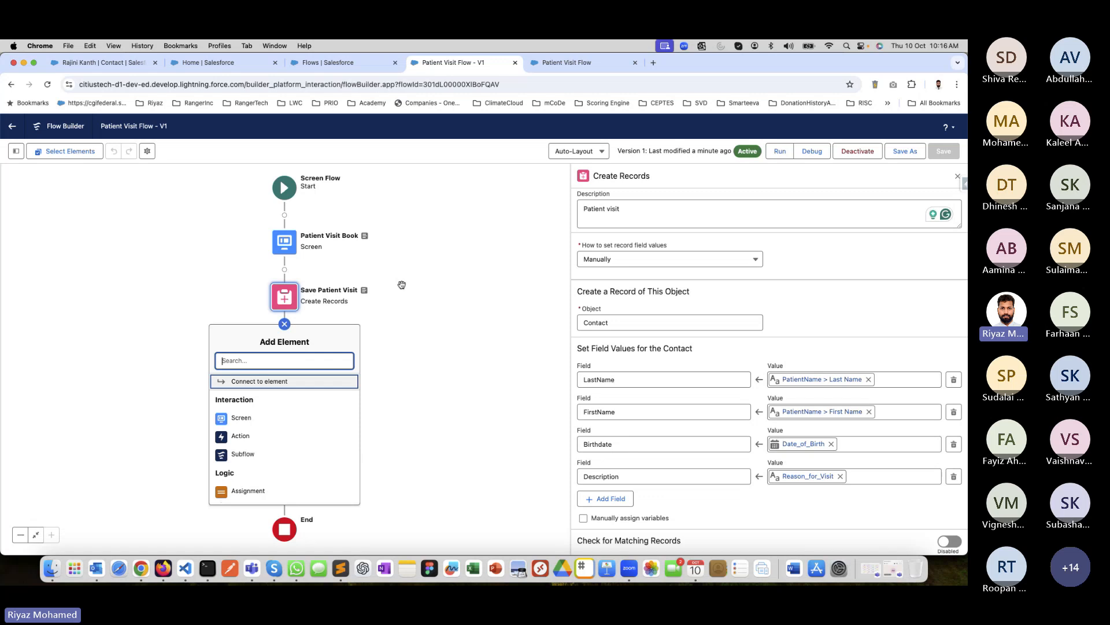
click(438, 324)
scroll(295, 422, down, 3)
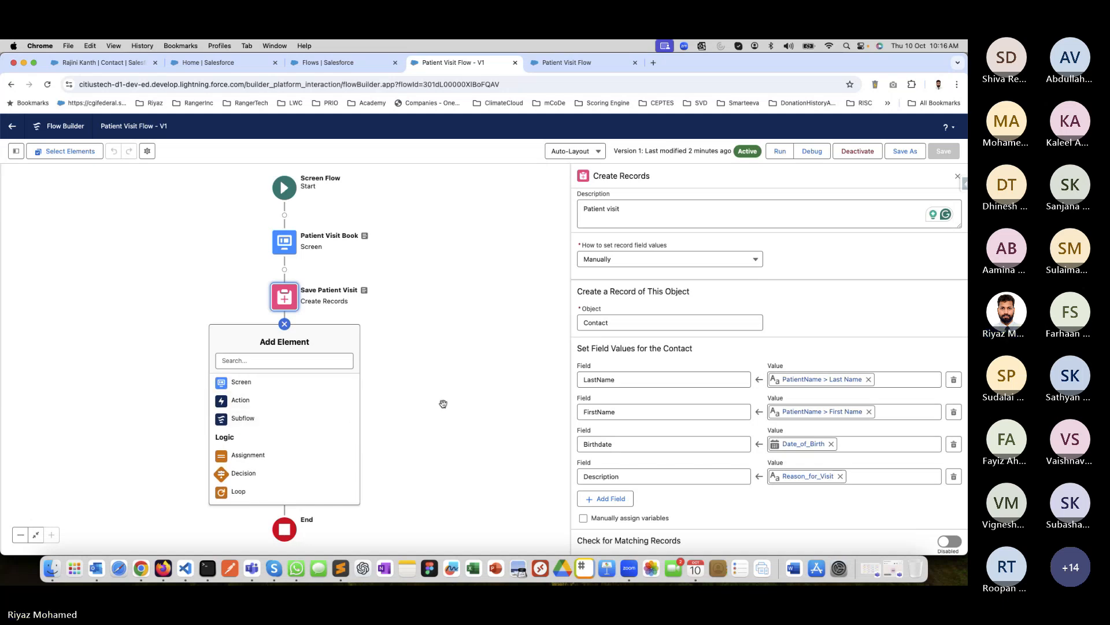
scroll(324, 431, down, 5)
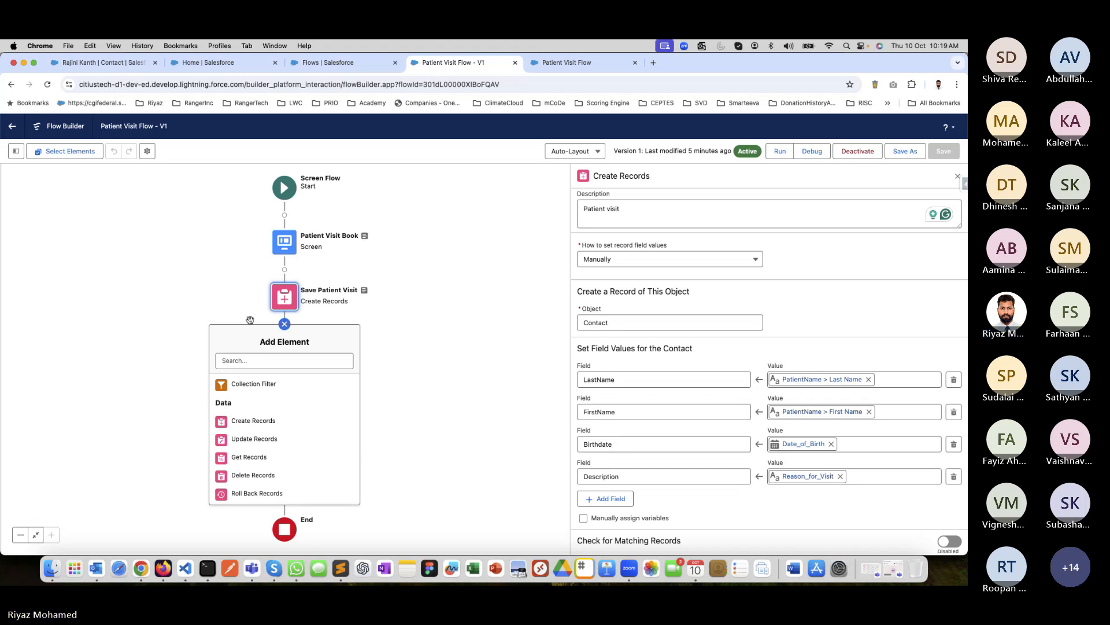
click(373, 333)
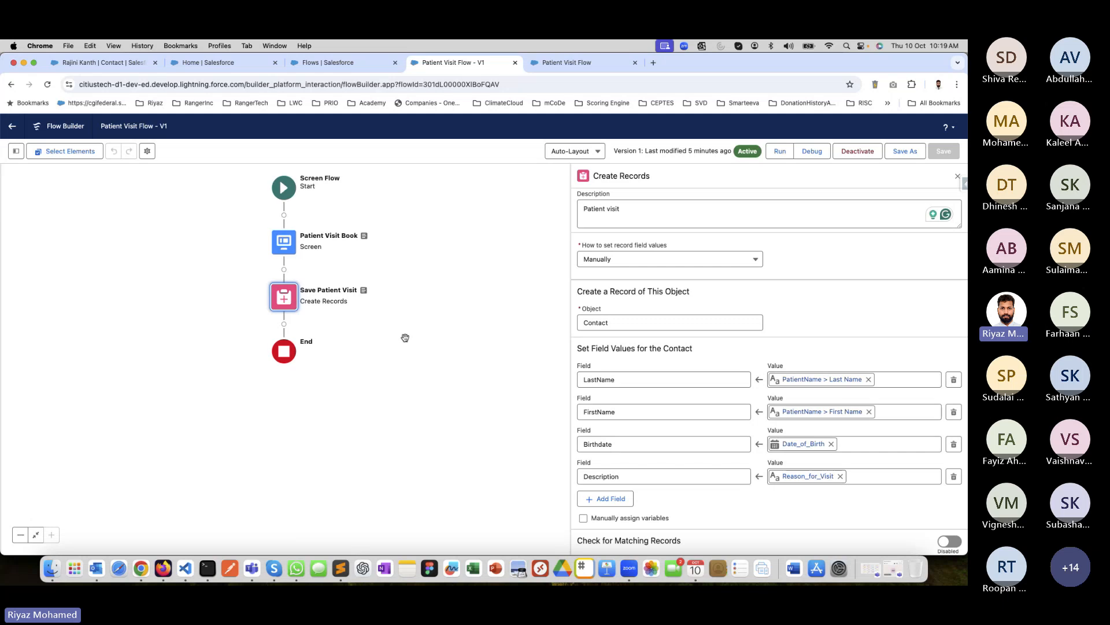
Leave the Patient Visit Flow for the Flows list in Setup and start a new flow from scratch.
click(18, 132)
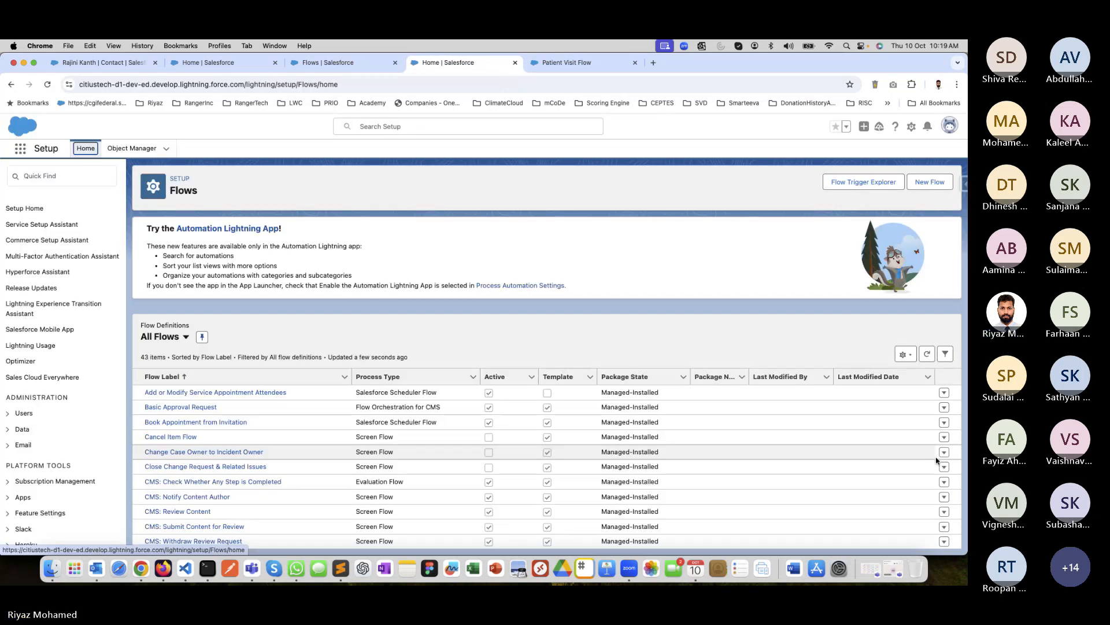
click(929, 181)
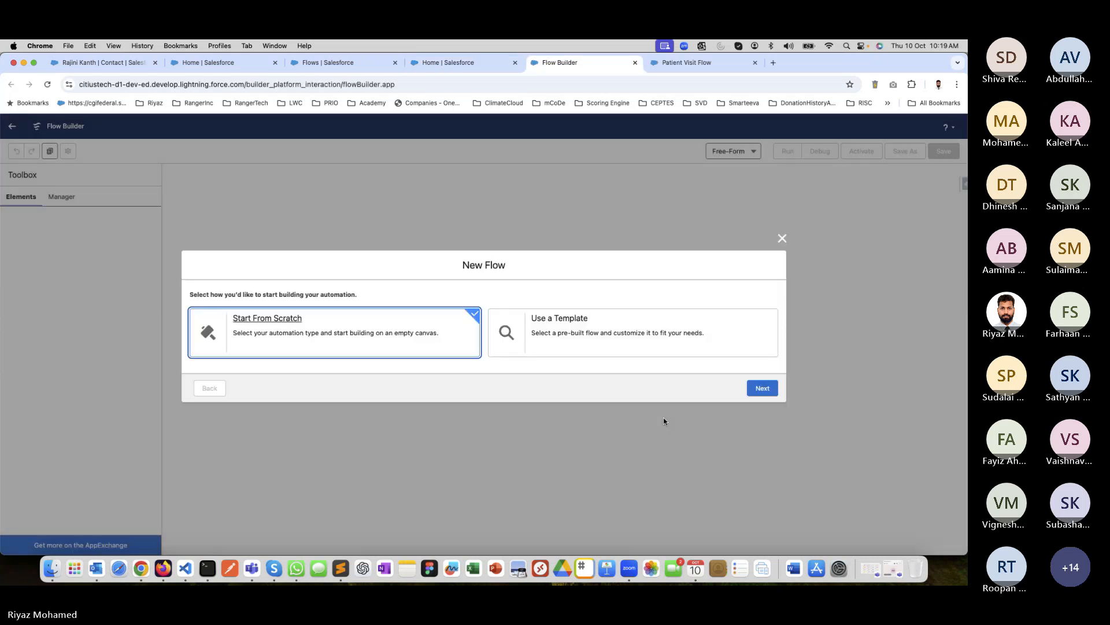
click(754, 392)
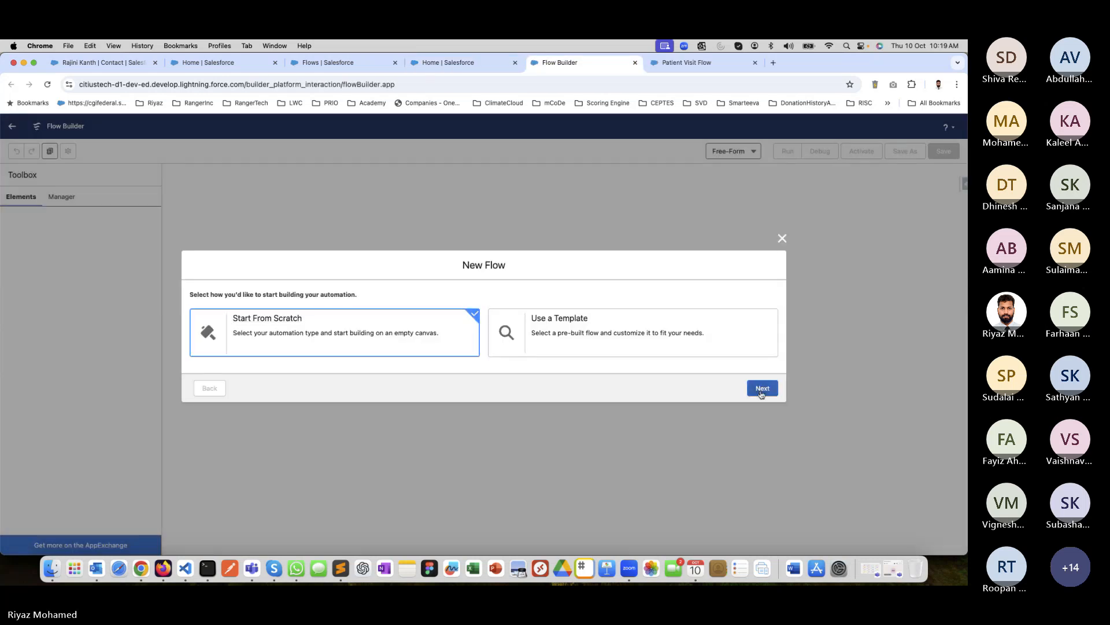
Examine the recommended and other flow types offered for the new flow.
scroll(489, 393, down, 3)
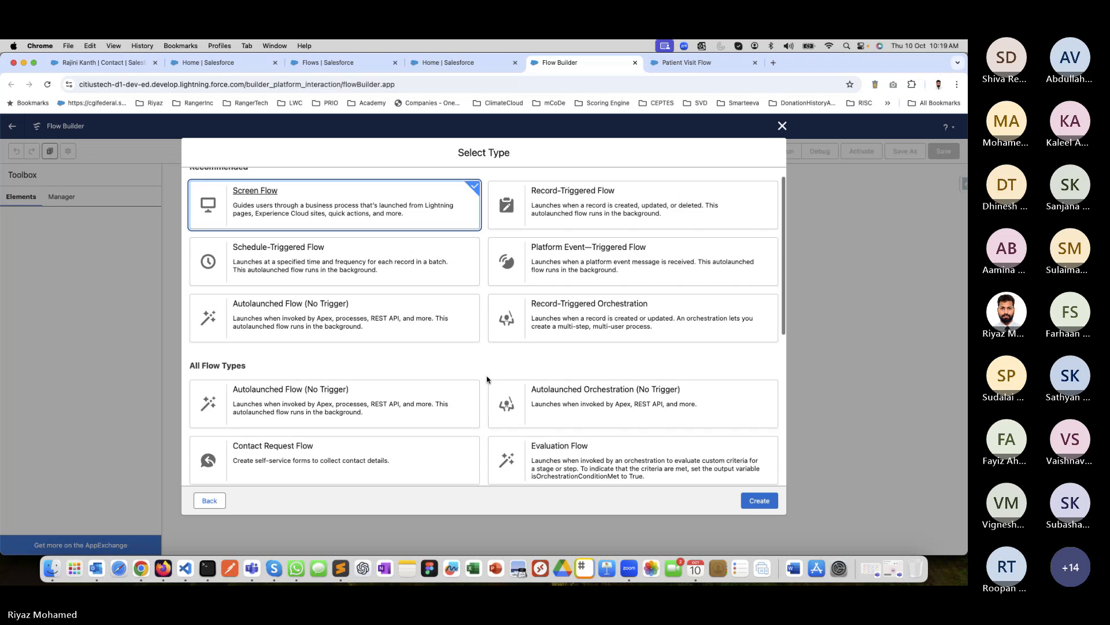
scroll(487, 379, down, 1)
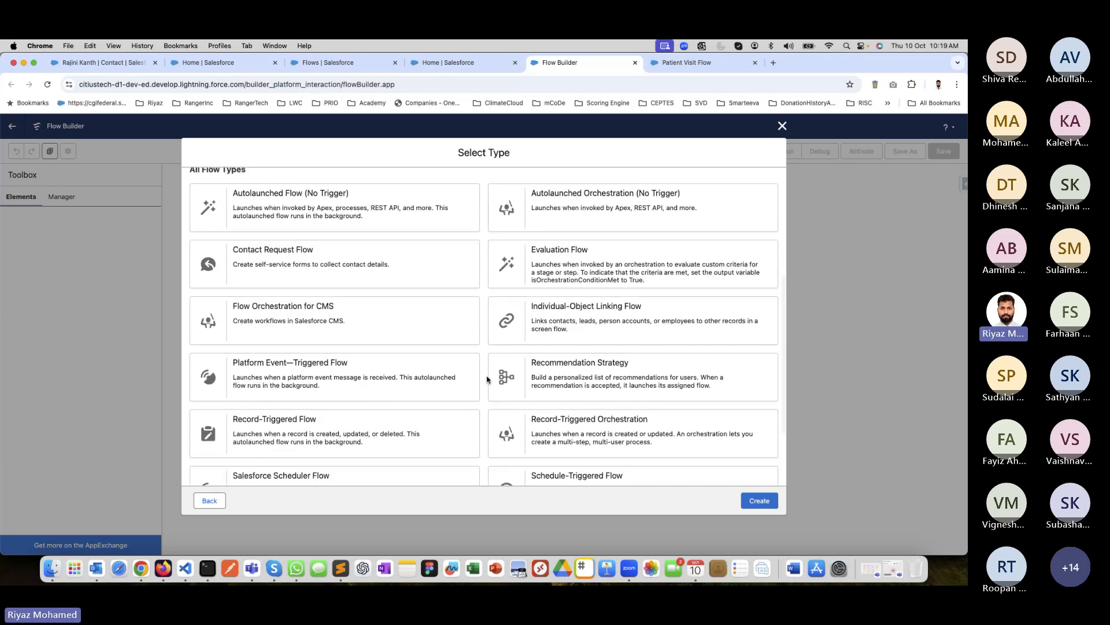
scroll(427, 312, up, 1)
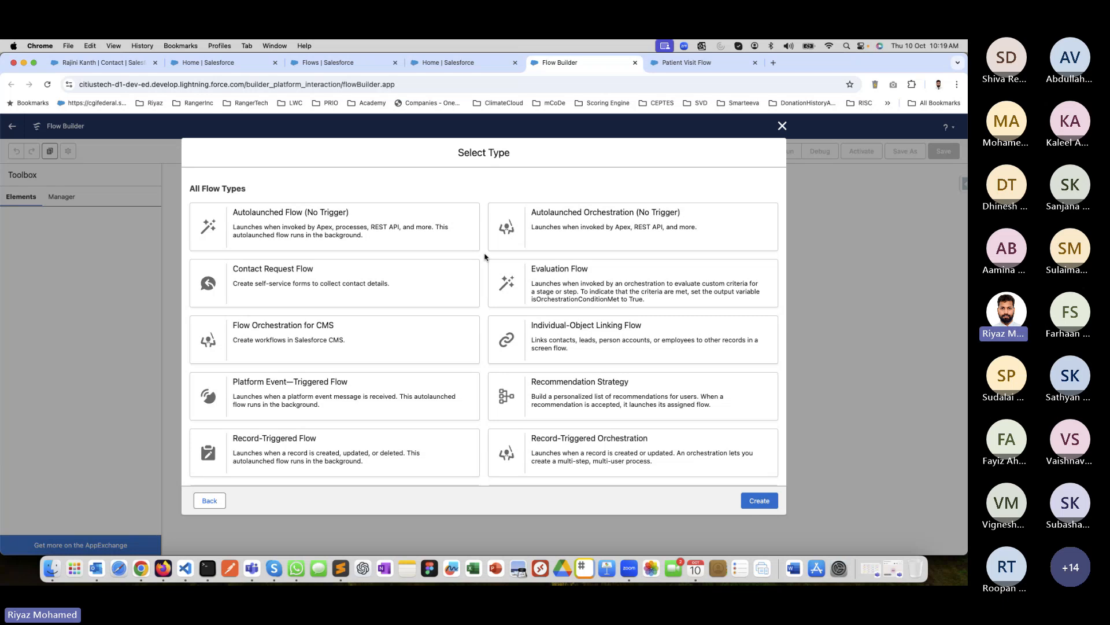
scroll(484, 257, down, 1)
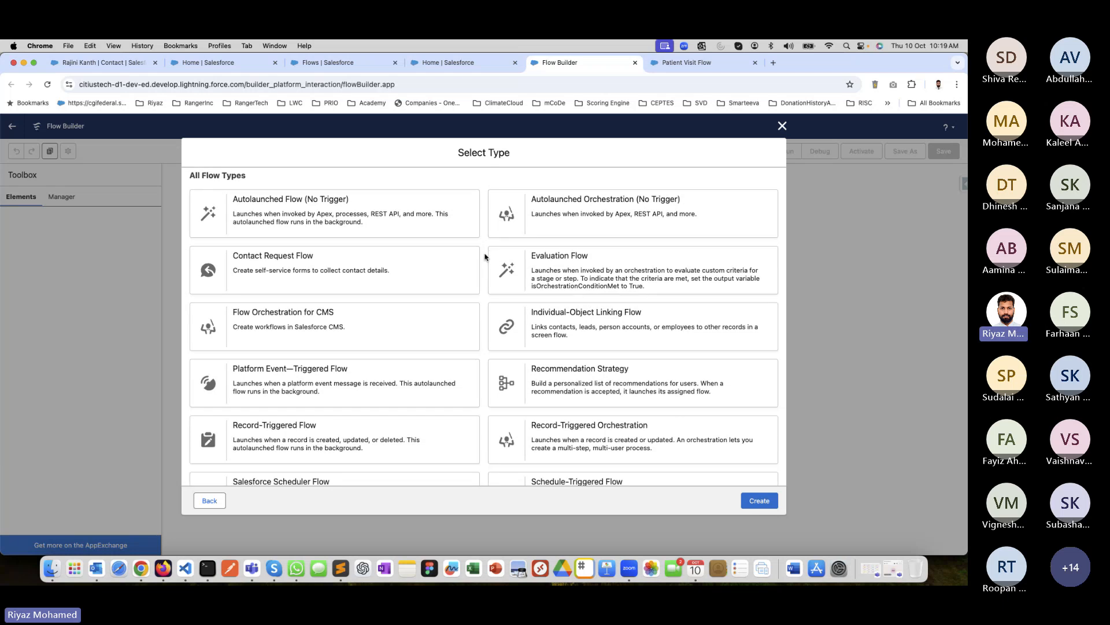
scroll(485, 257, down, 2)
scroll(485, 257, up, 2)
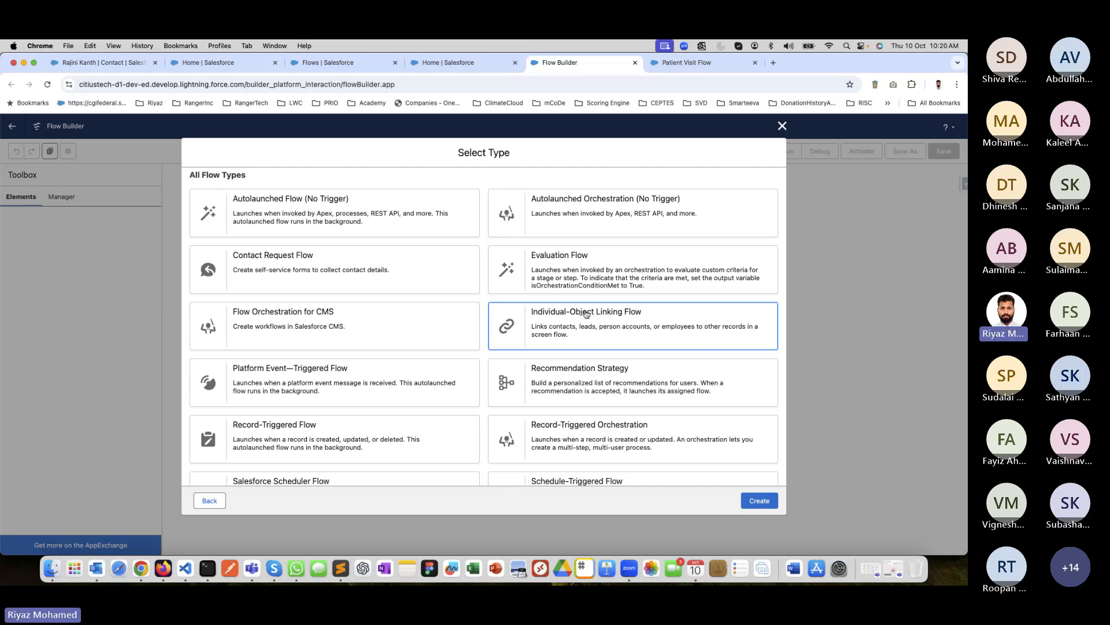
scroll(486, 260, up, 2)
scroll(486, 259, down, 4)
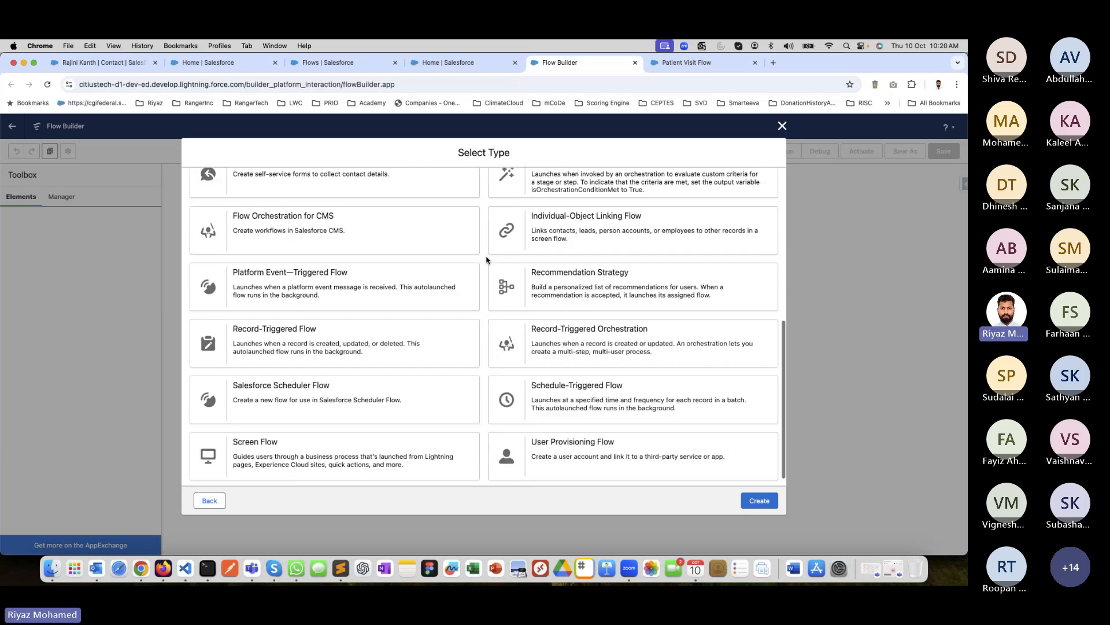
scroll(486, 260, up, 1)
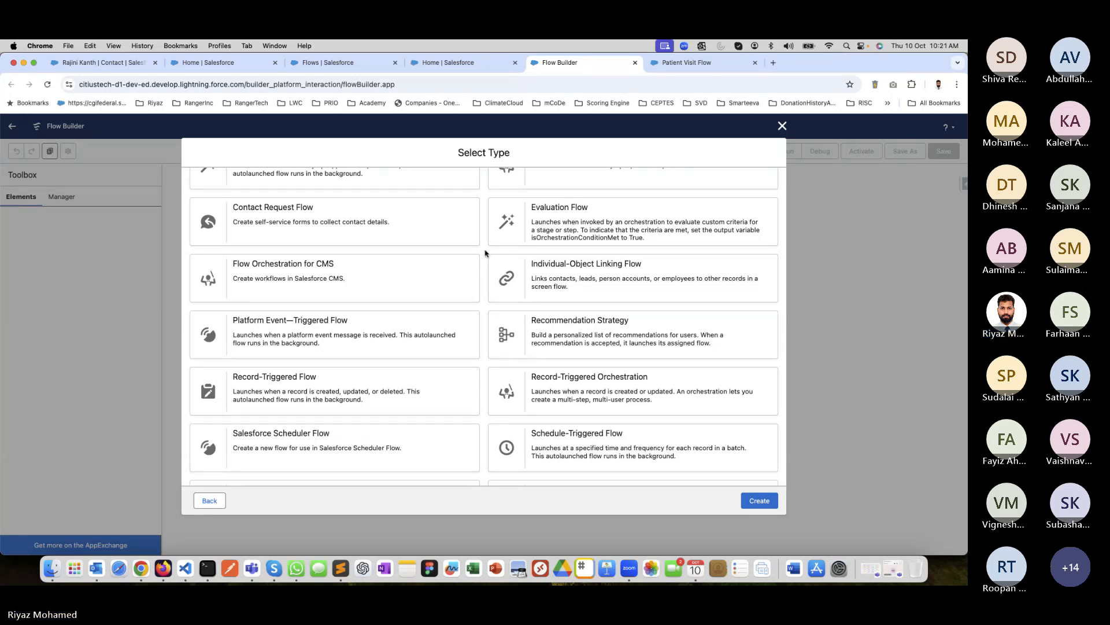
scroll(484, 253, down, 2)
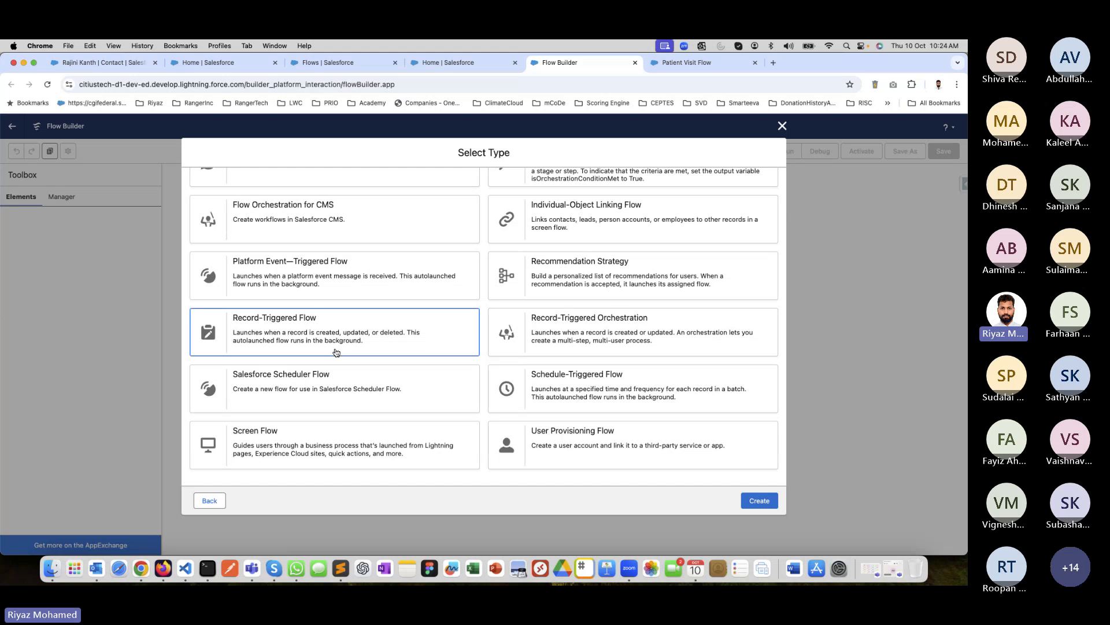
Create a Record-Triggered Flow and set its triggering object to Contact.
scroll(338, 350, up, 1)
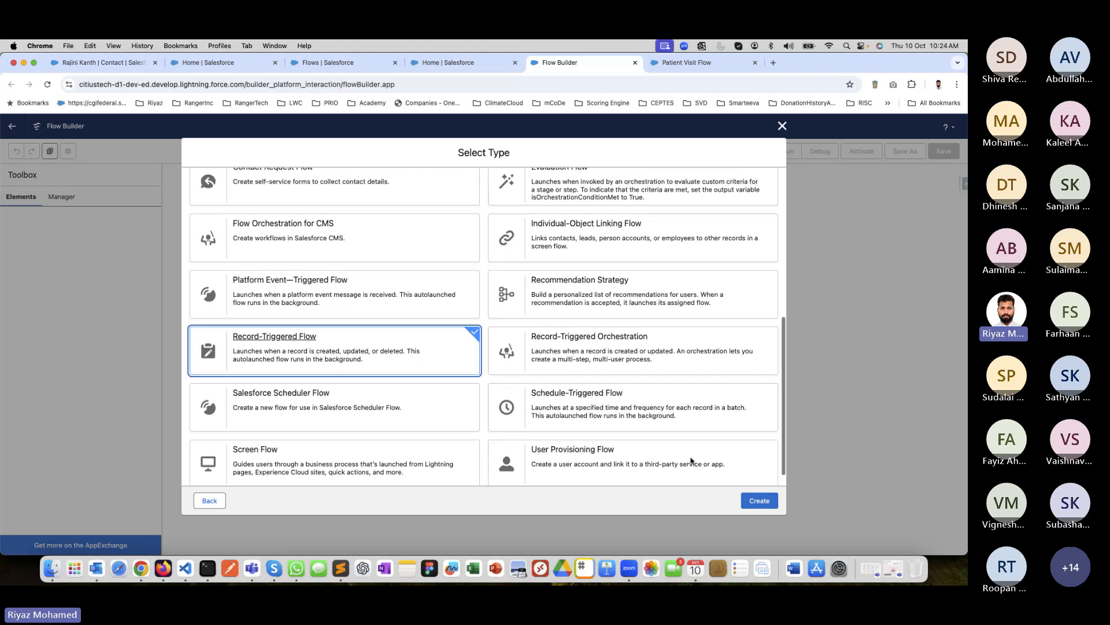
click(761, 502)
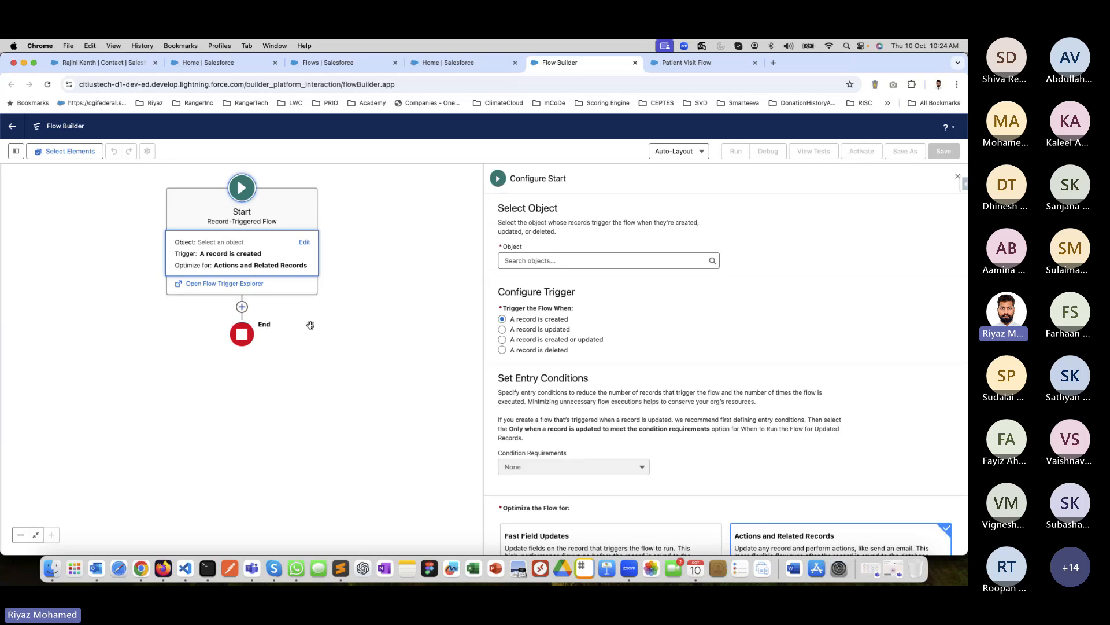
click(546, 261)
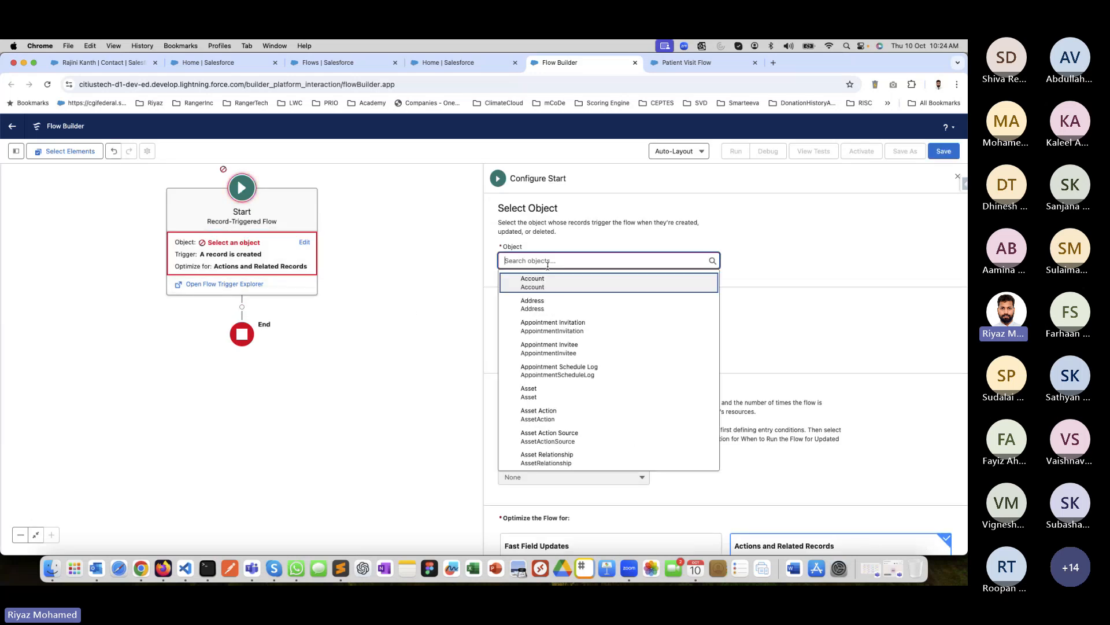
text(cont)
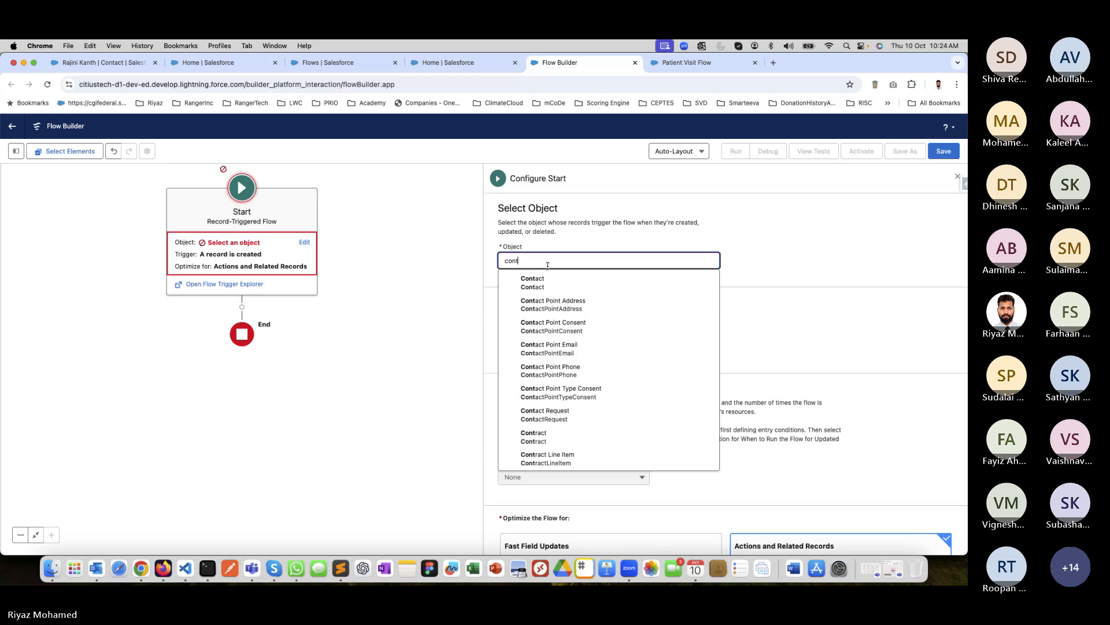
click(561, 284)
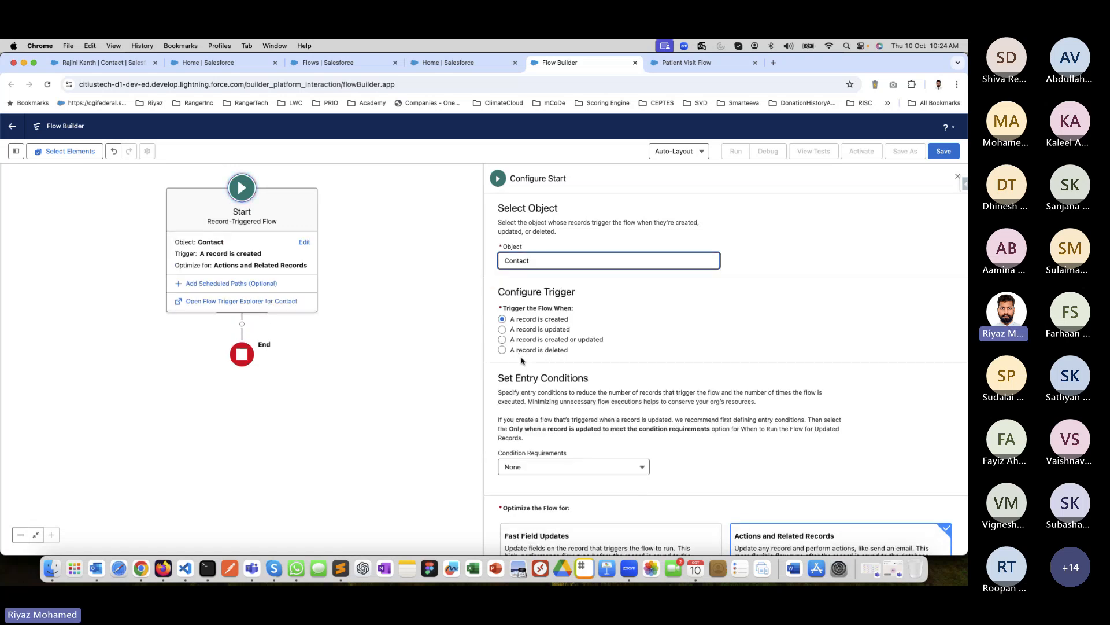
Set the flow to trigger when a record is deleted, with the entry condition requirements left at None.
click(502, 330)
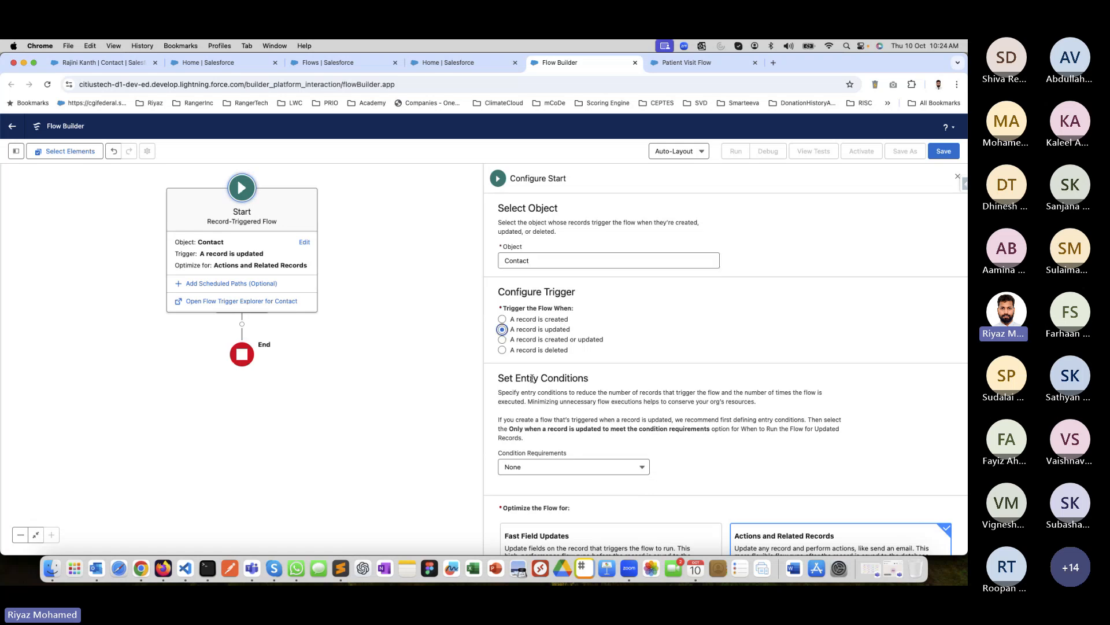
click(502, 350)
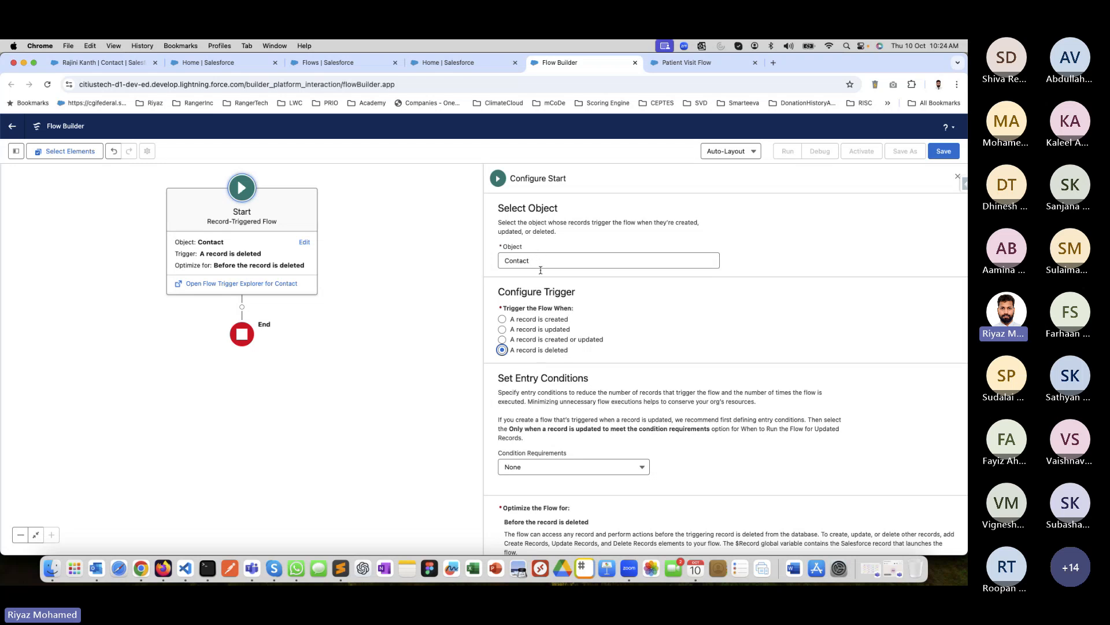
scroll(577, 446, down, 3)
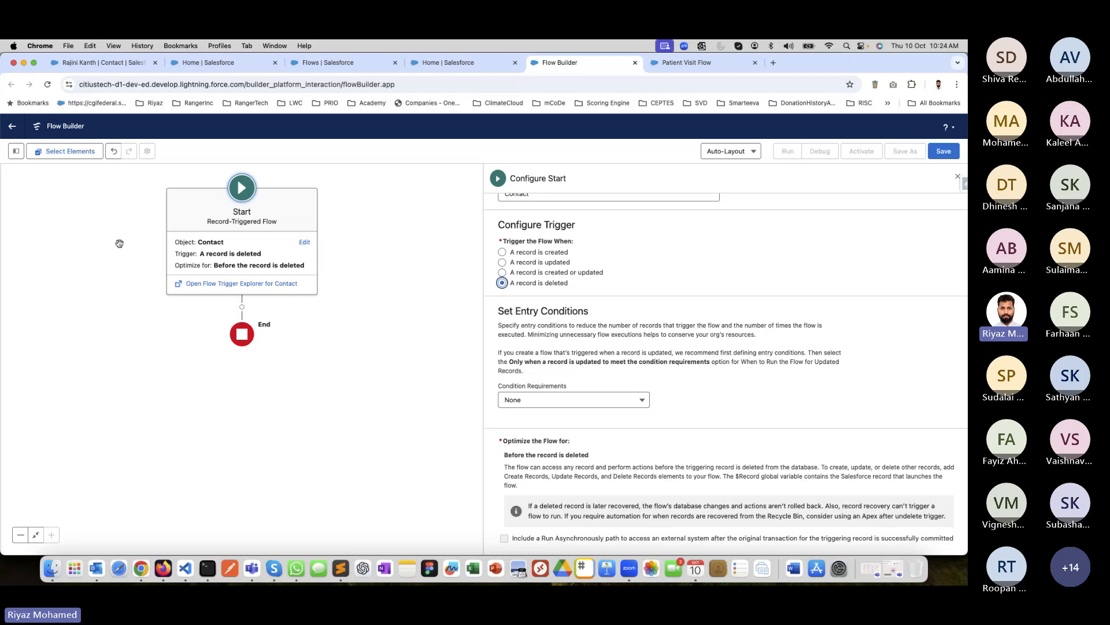
click(558, 400)
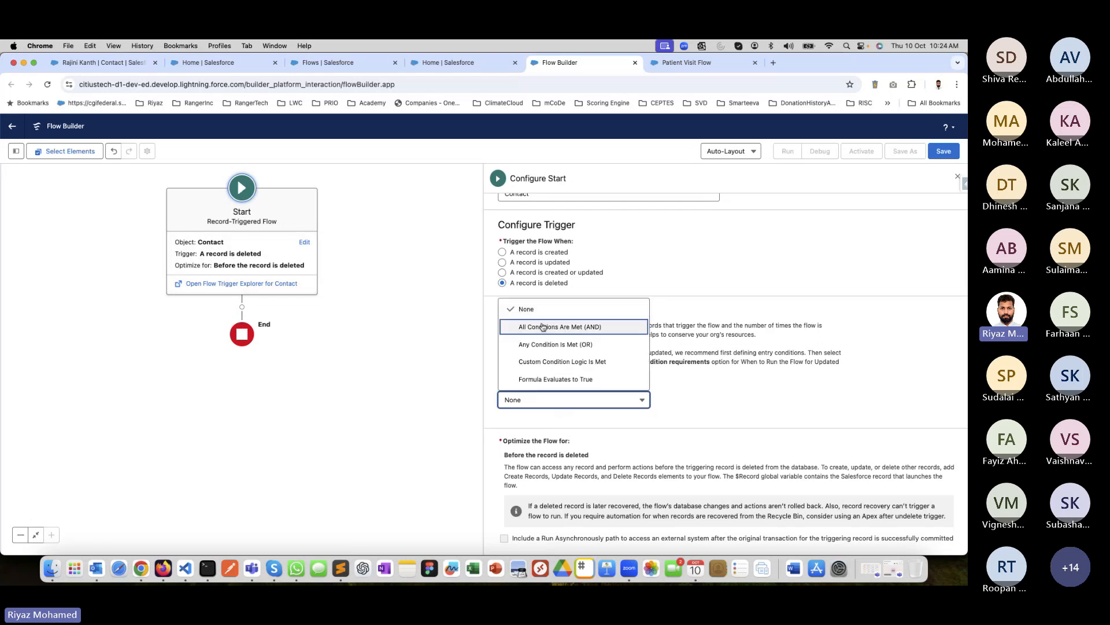
click(540, 310)
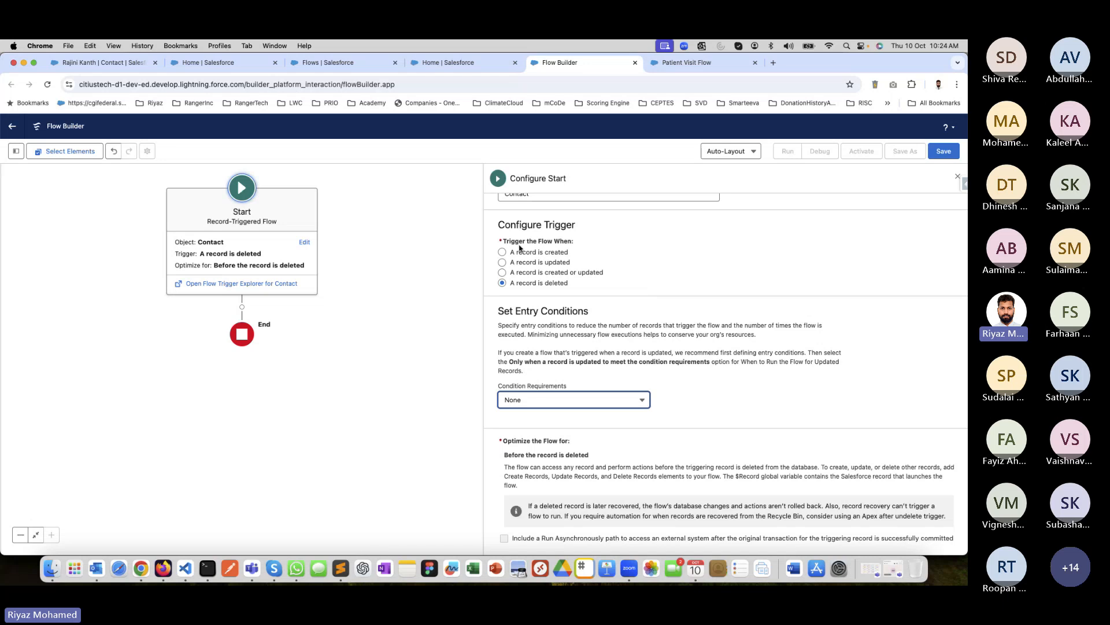
scroll(531, 301, up, 2)
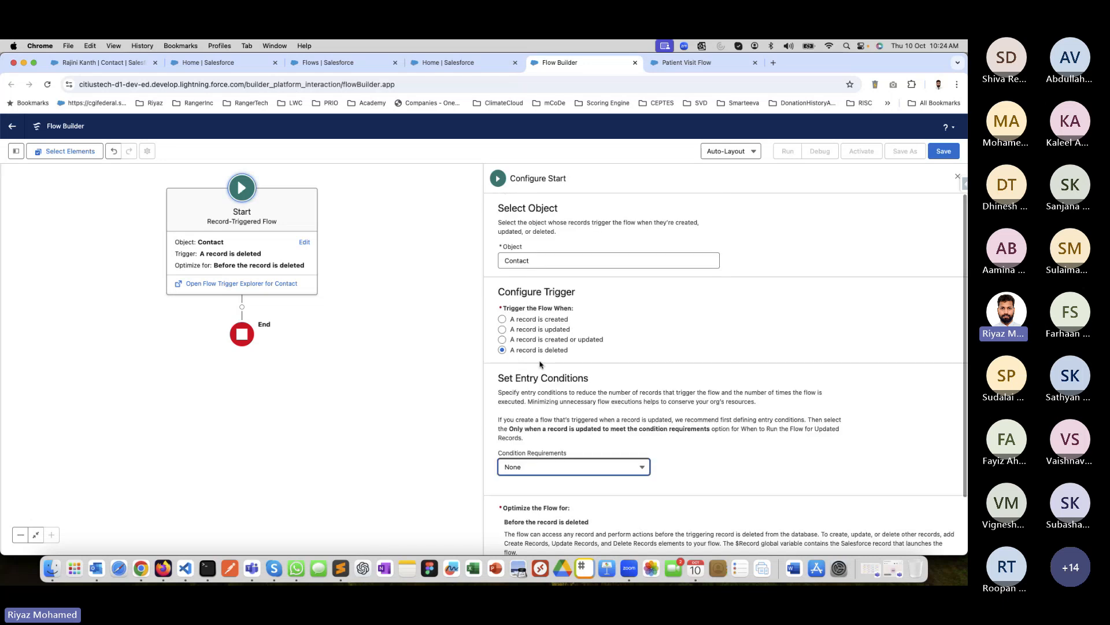
scroll(892, 367, down, 2)
Add an Action element between the Start and End of the record-triggered flow.
click(948, 155)
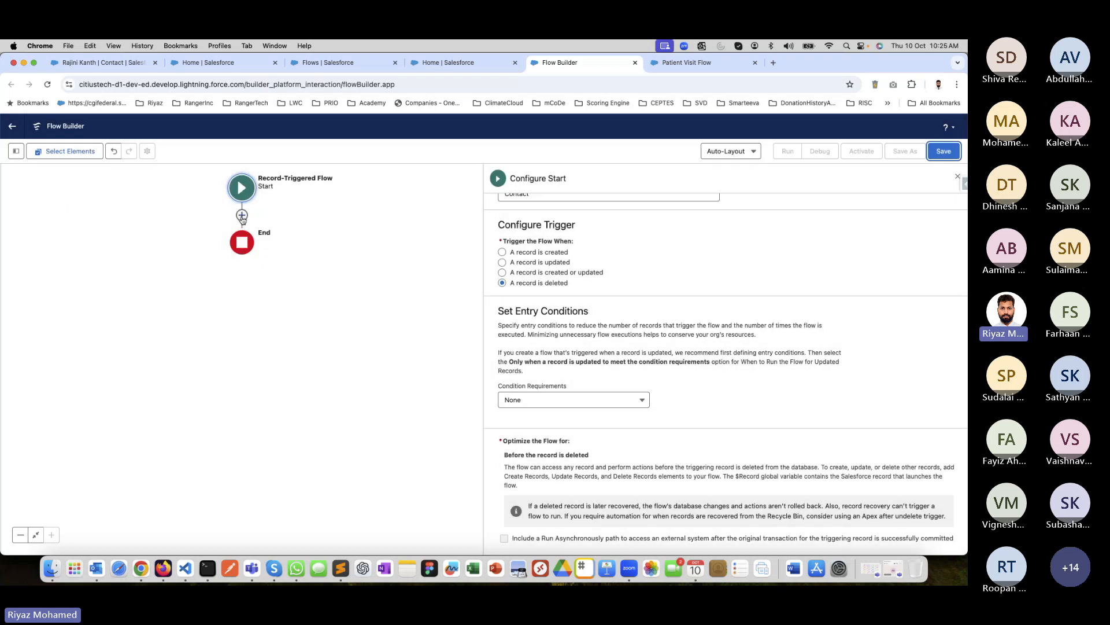
click(242, 216)
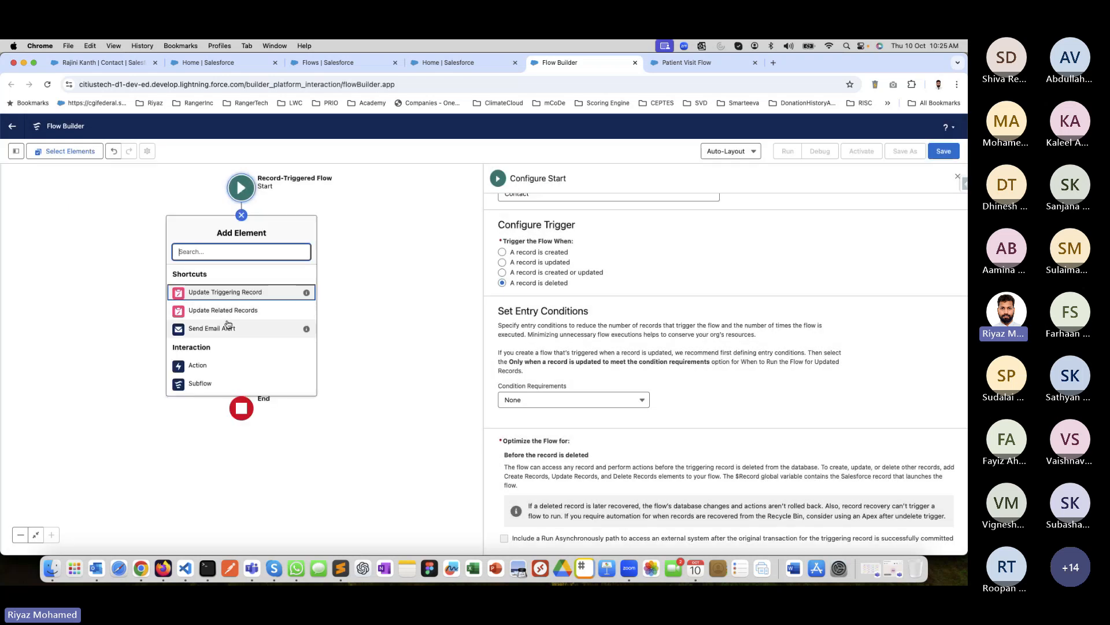
scroll(202, 324, down, 2)
click(200, 326)
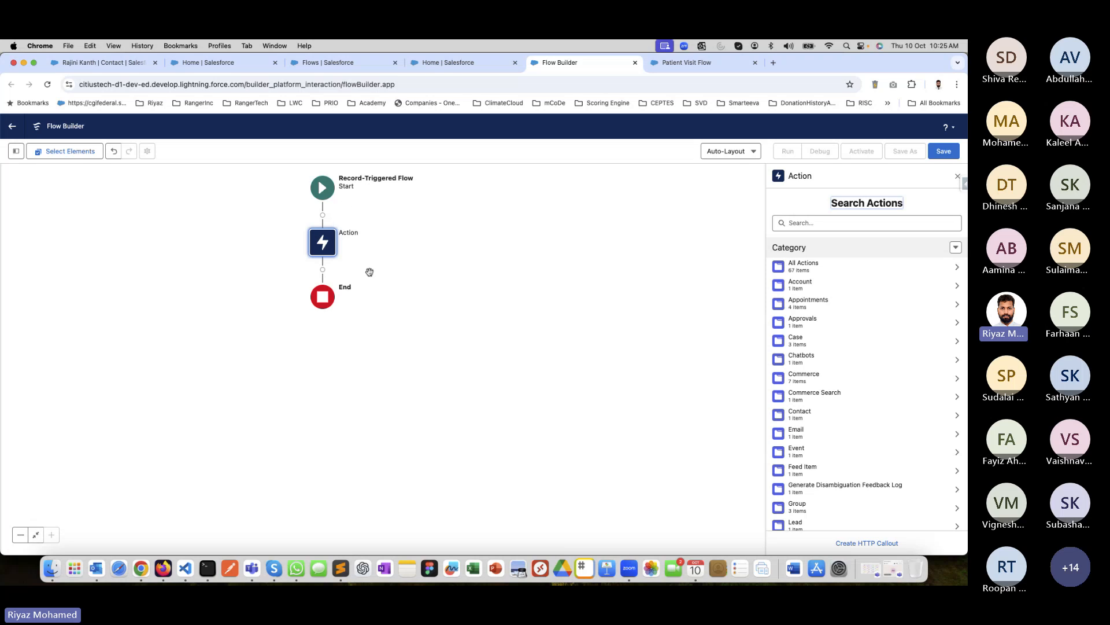
Return to the Flows list in Setup and start another new flow from scratch.
click(432, 66)
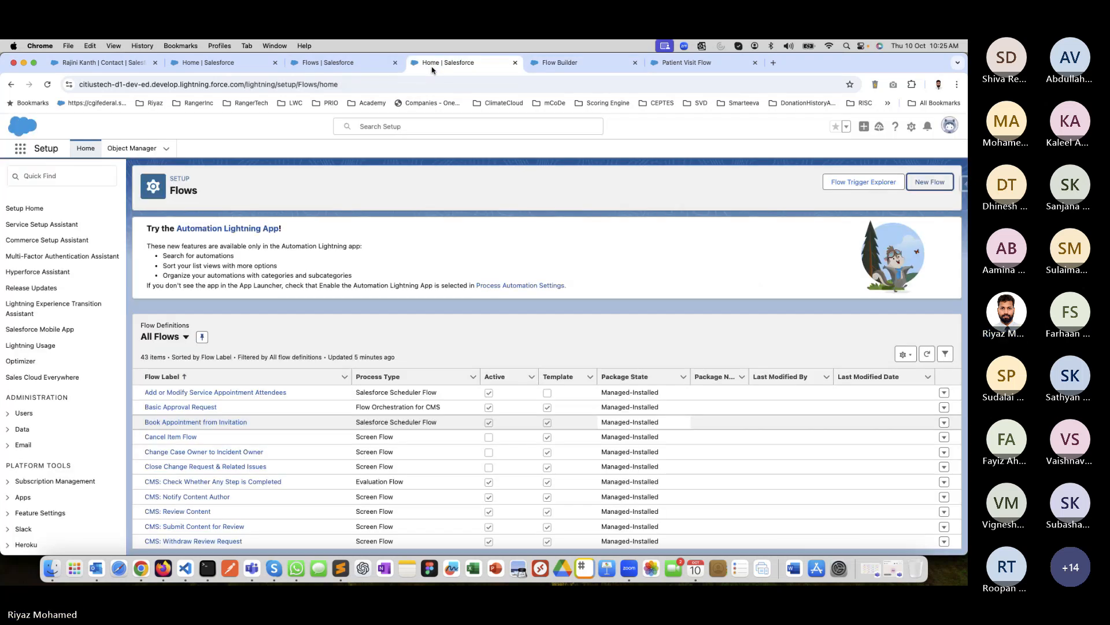
click(930, 182)
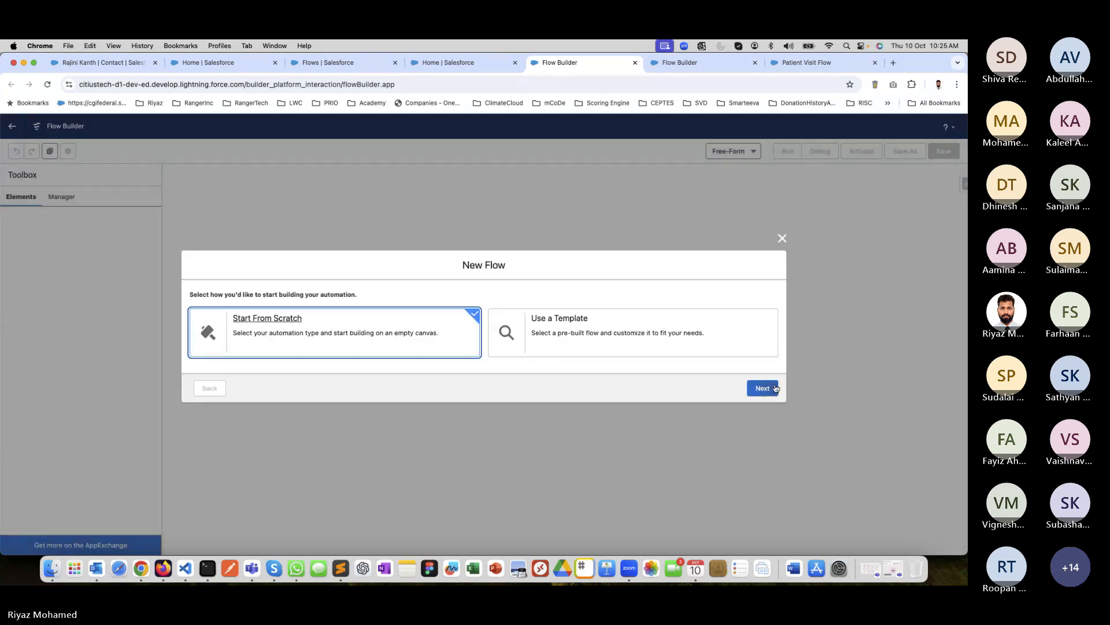
click(771, 387)
Review the Schedule-Triggered, Salesforce Scheduler, Screen and other flow types and select Platform Event—Triggered Flow.
scroll(565, 424, down, 10)
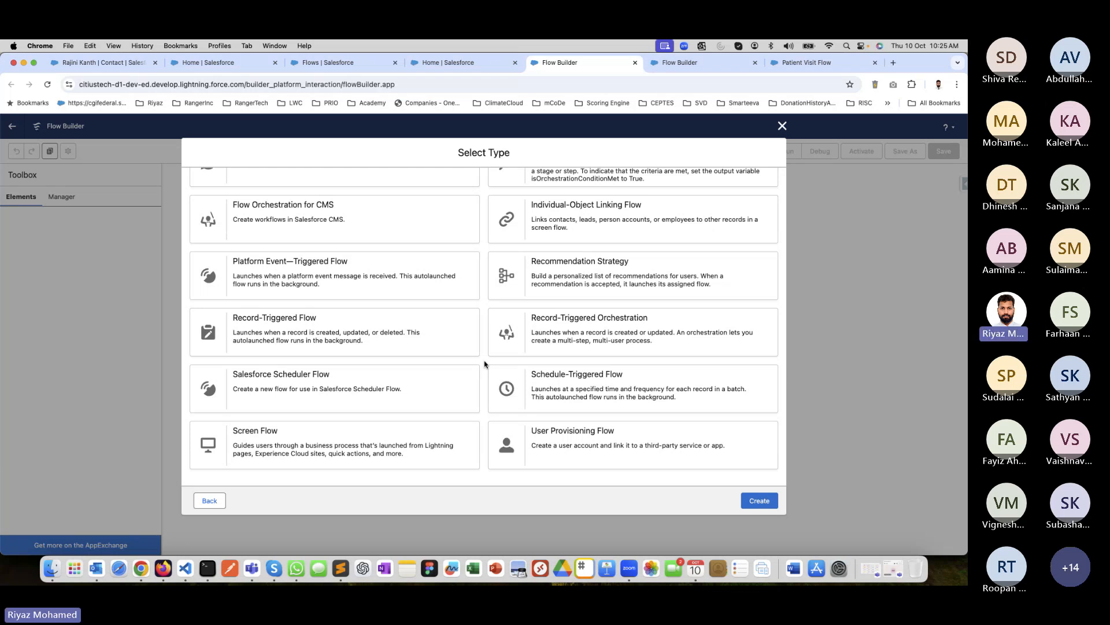
click(567, 381)
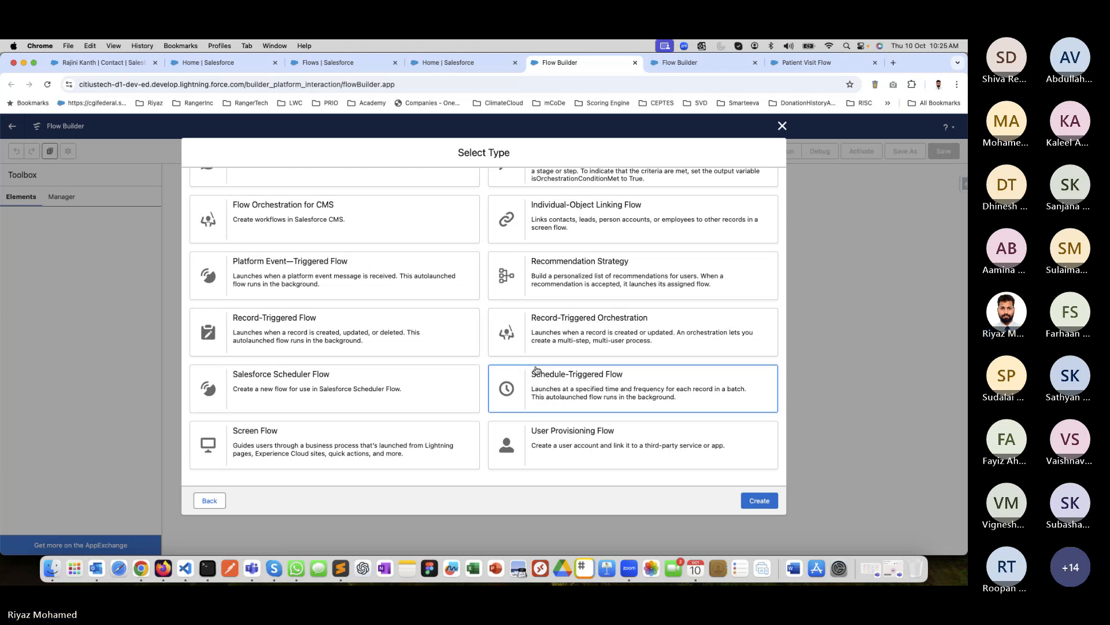
click(291, 391)
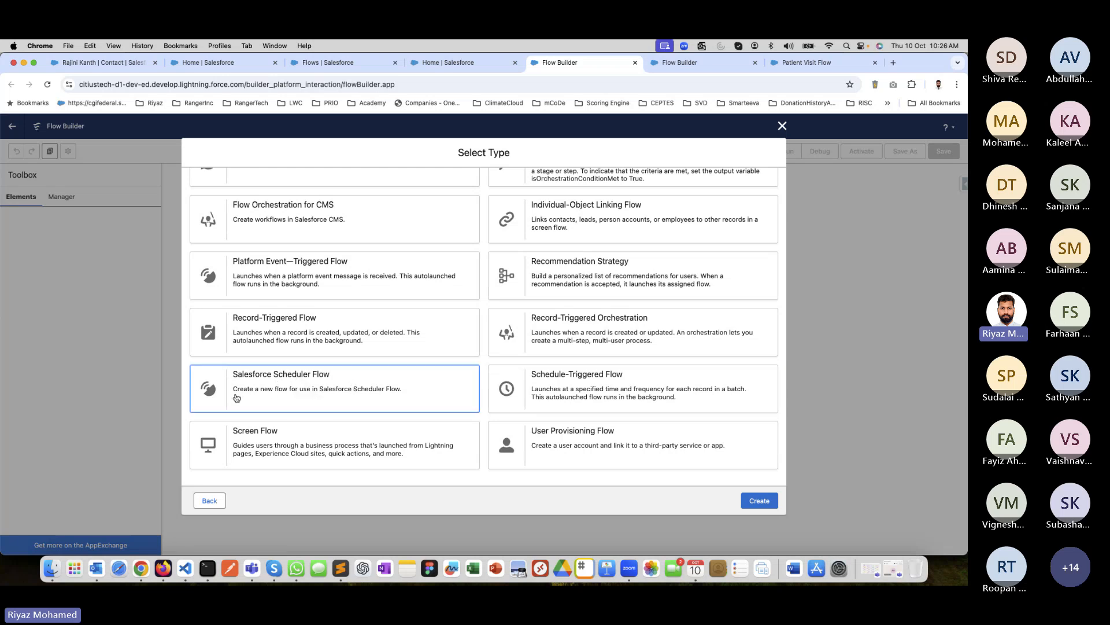
click(404, 459)
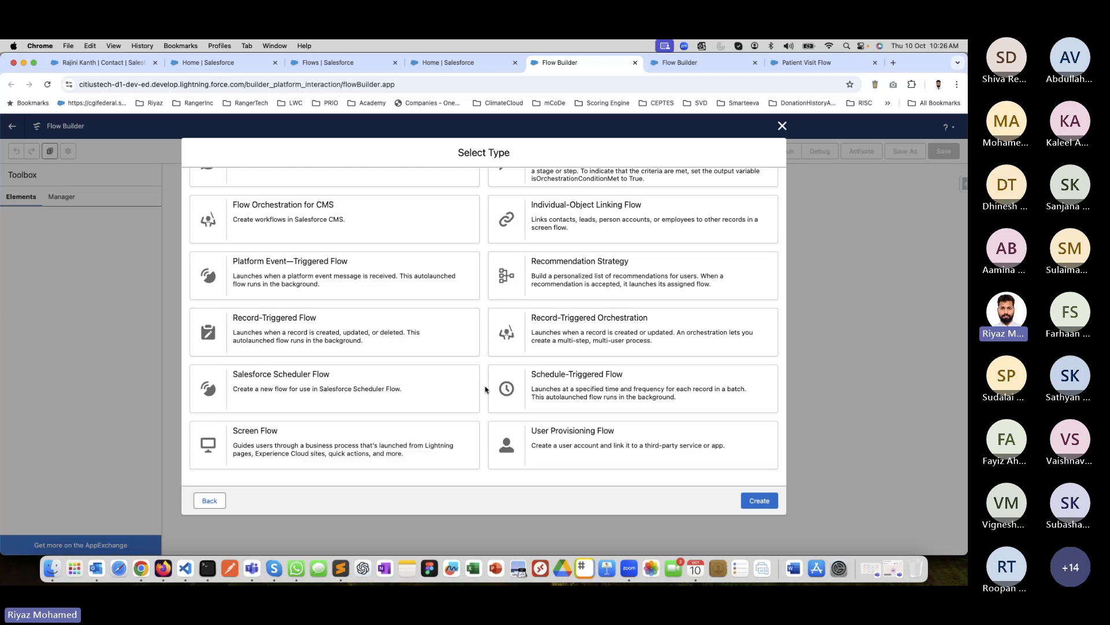
scroll(483, 347, up, 2)
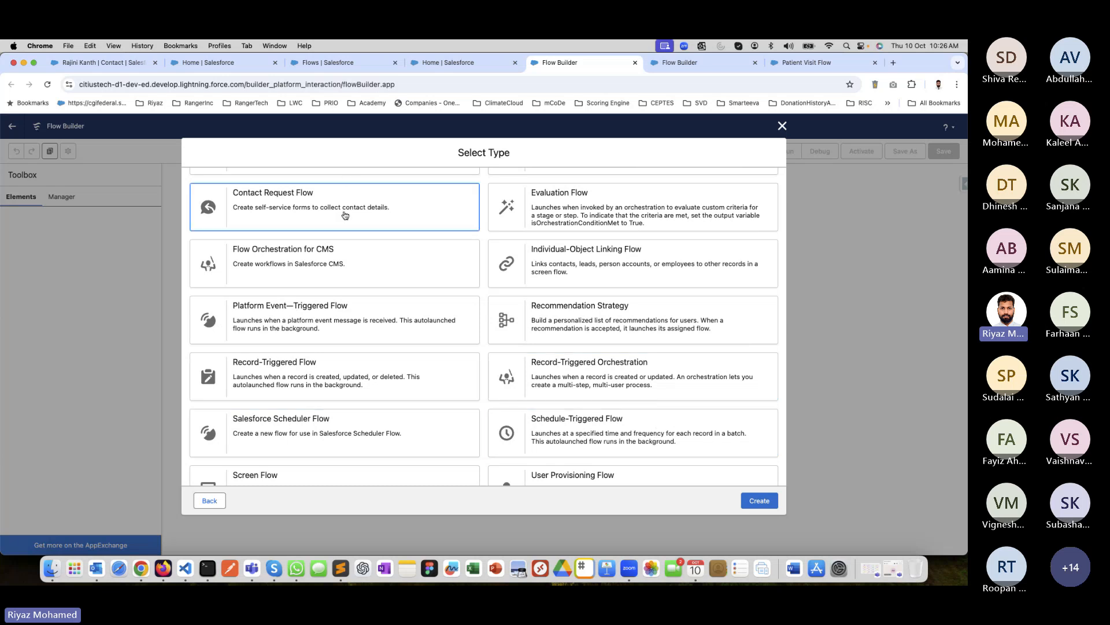
scroll(497, 263, down, 2)
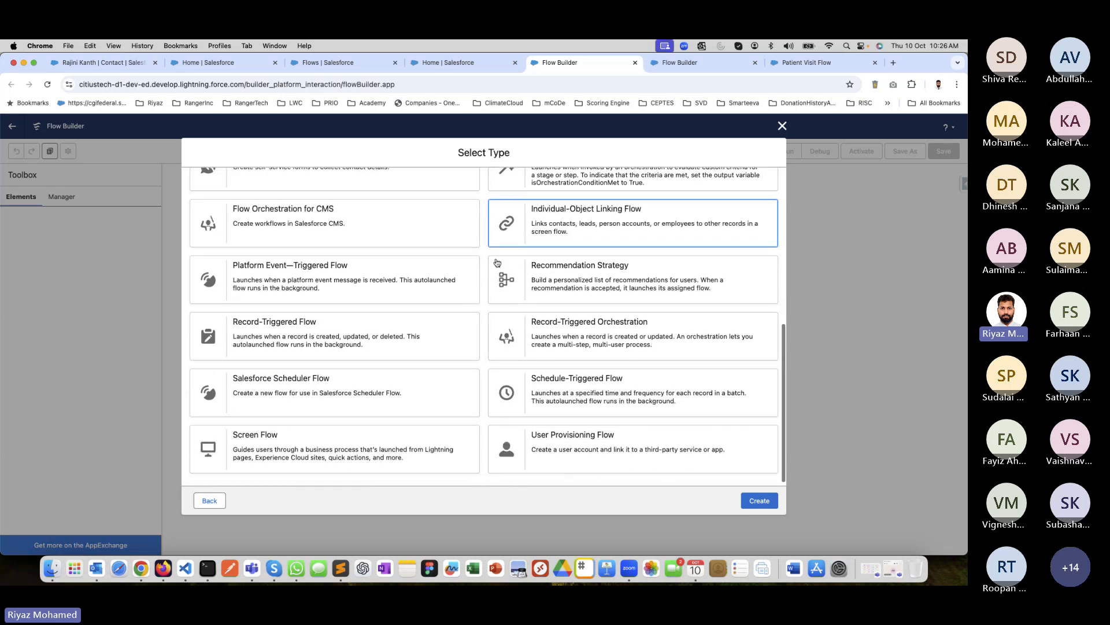
scroll(497, 263, up, 3)
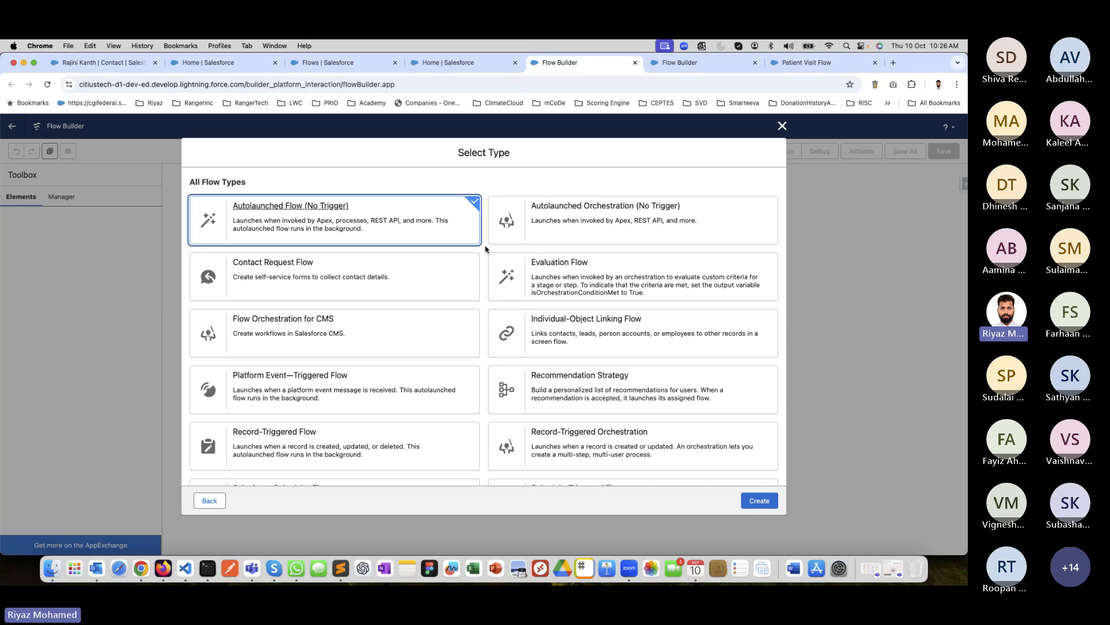
scroll(416, 260, down, 3)
click(347, 267)
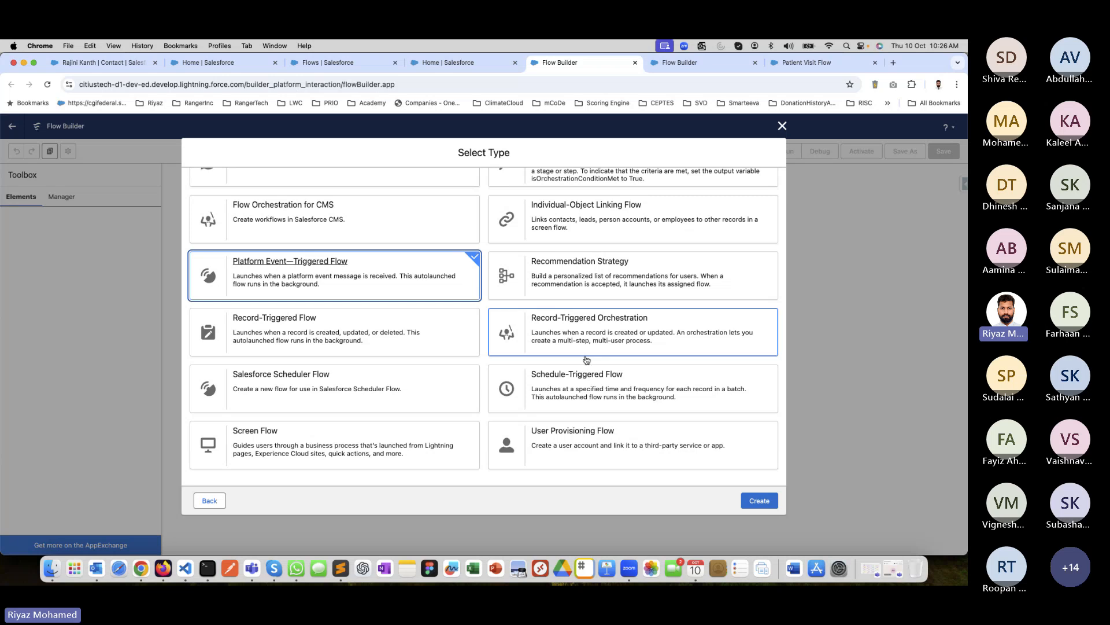
Review the Schedule-Triggered, Record-Triggered and User Provisioning flow types, and look through the complete list of flow types.
click(588, 385)
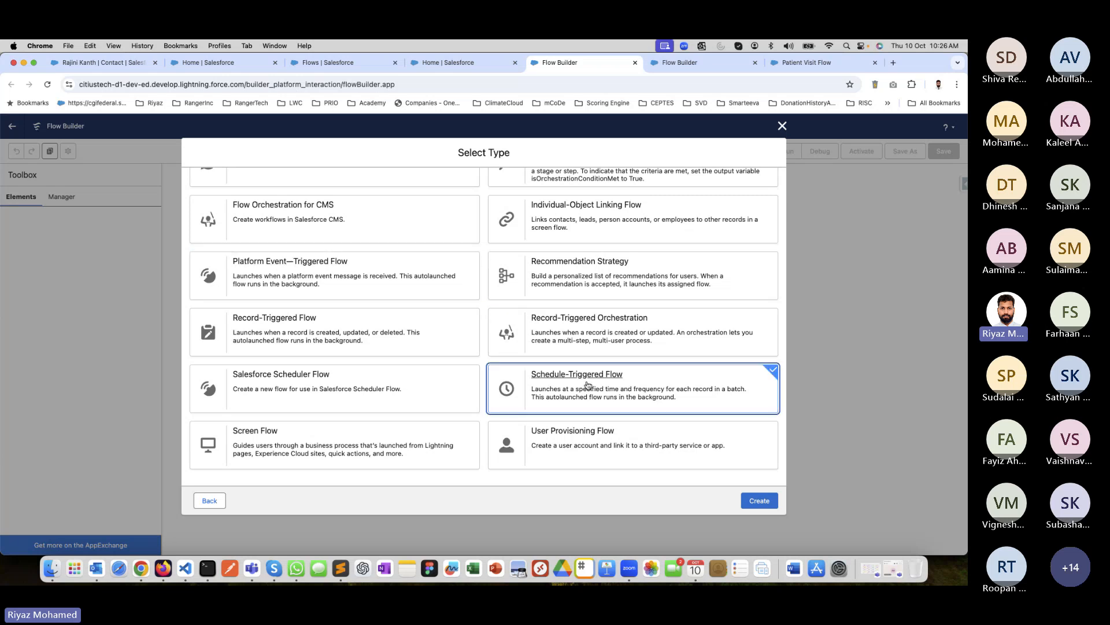
click(344, 329)
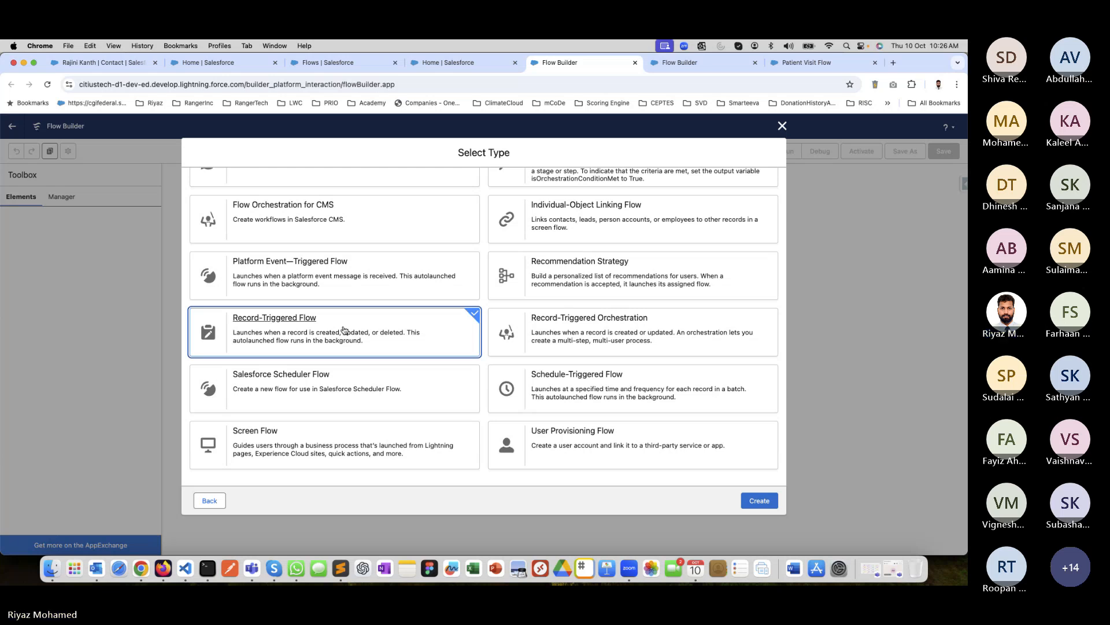
click(483, 418)
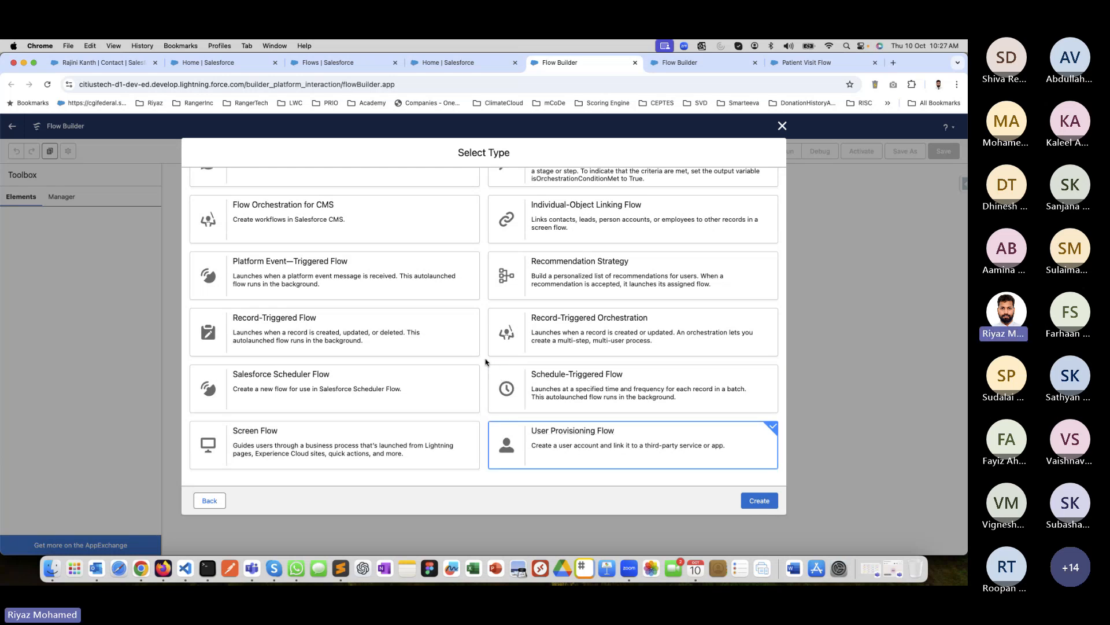
scroll(488, 367, up, 5)
scroll(486, 362, down, 1)
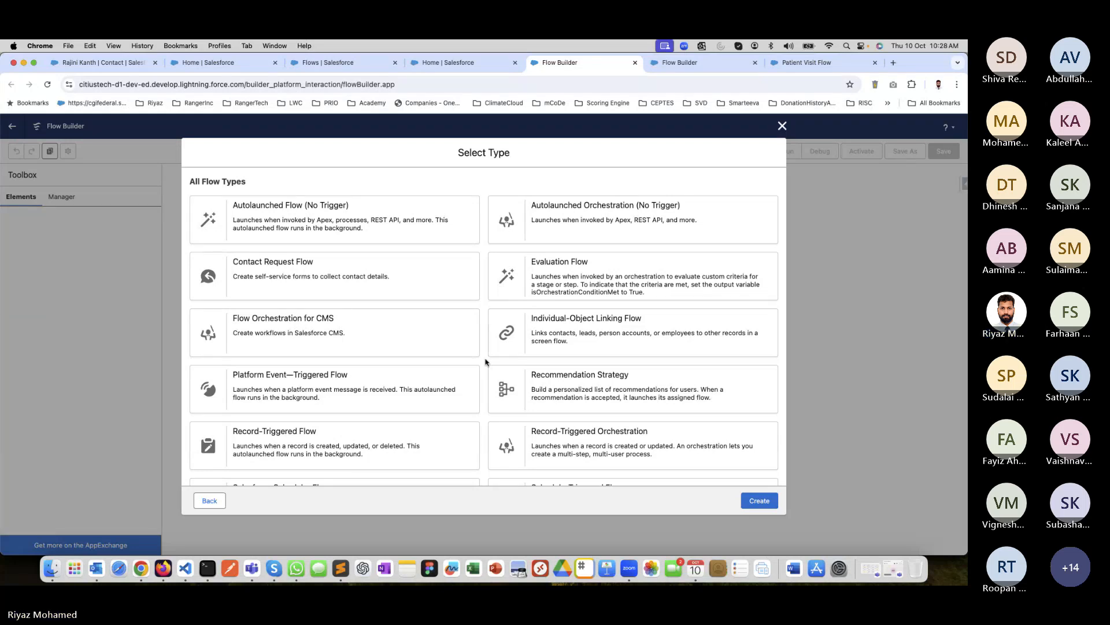
scroll(485, 362, up, 1)
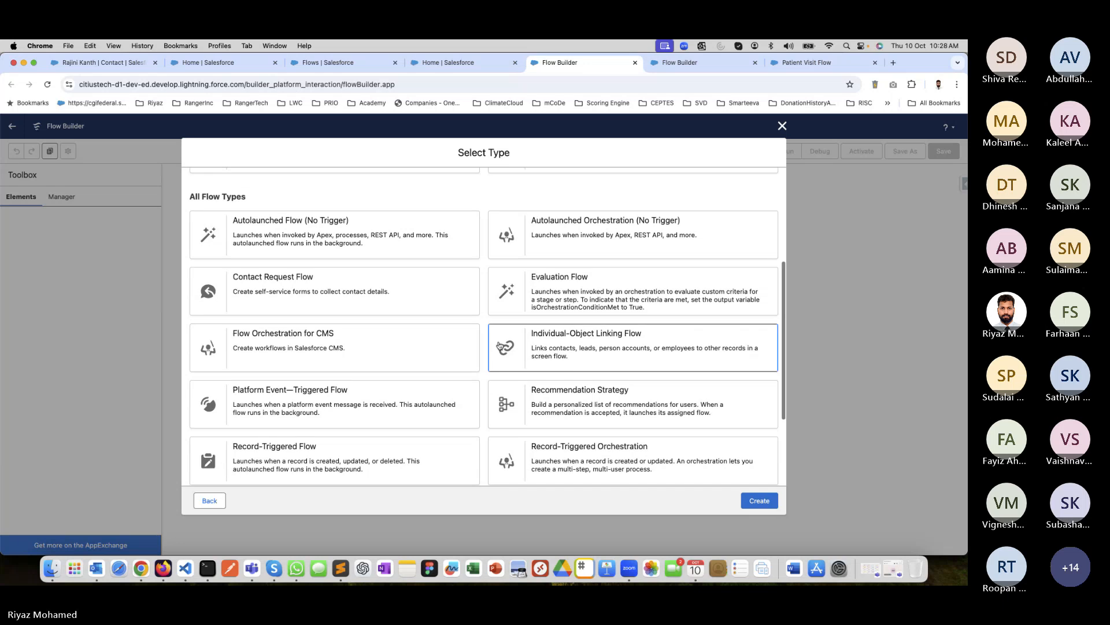
scroll(485, 322, down, 2)
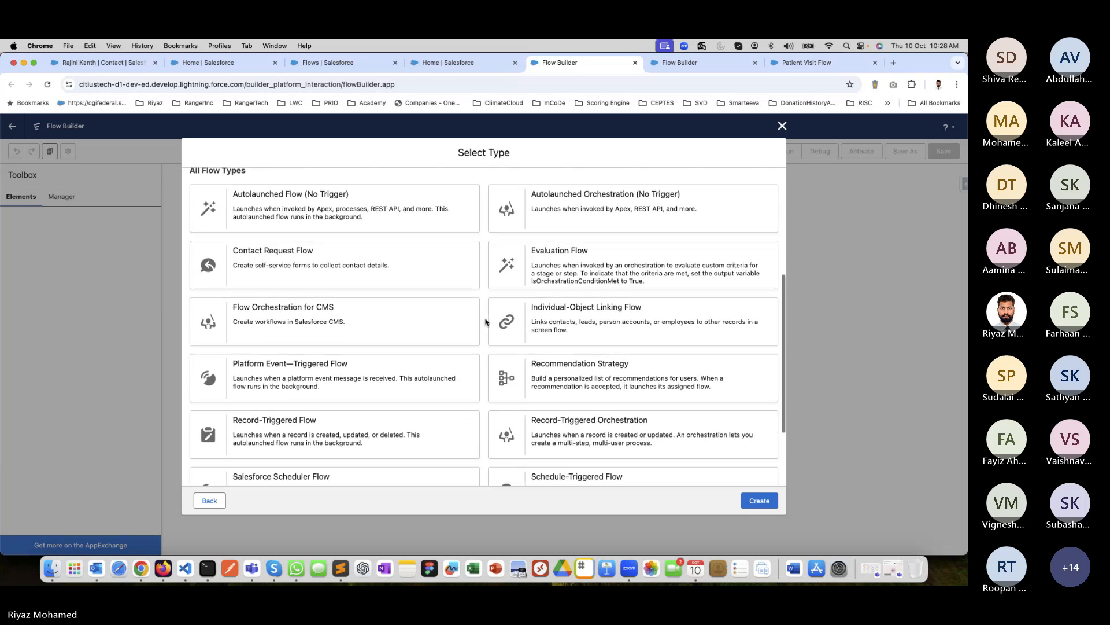
scroll(486, 322, down, 5)
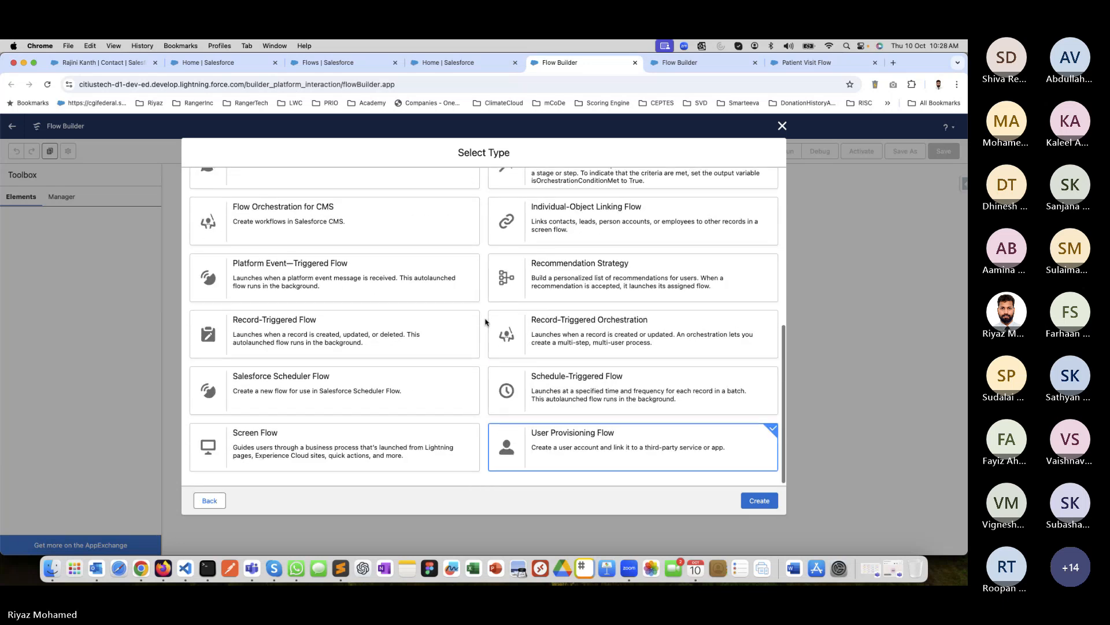
scroll(486, 322, up, 4)
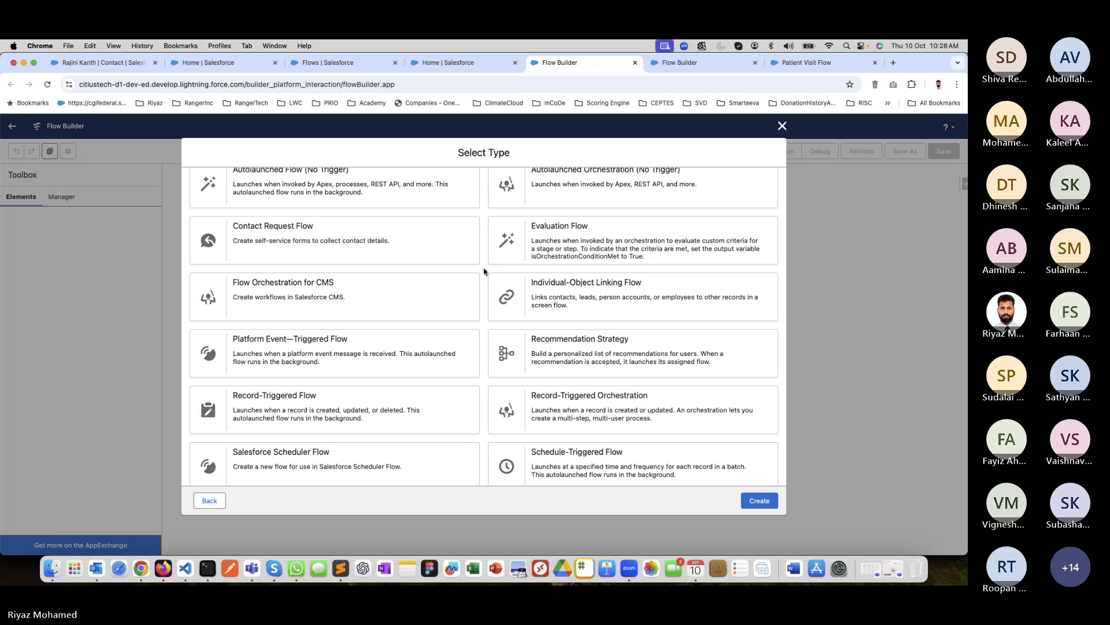
scroll(484, 271, up, 1)
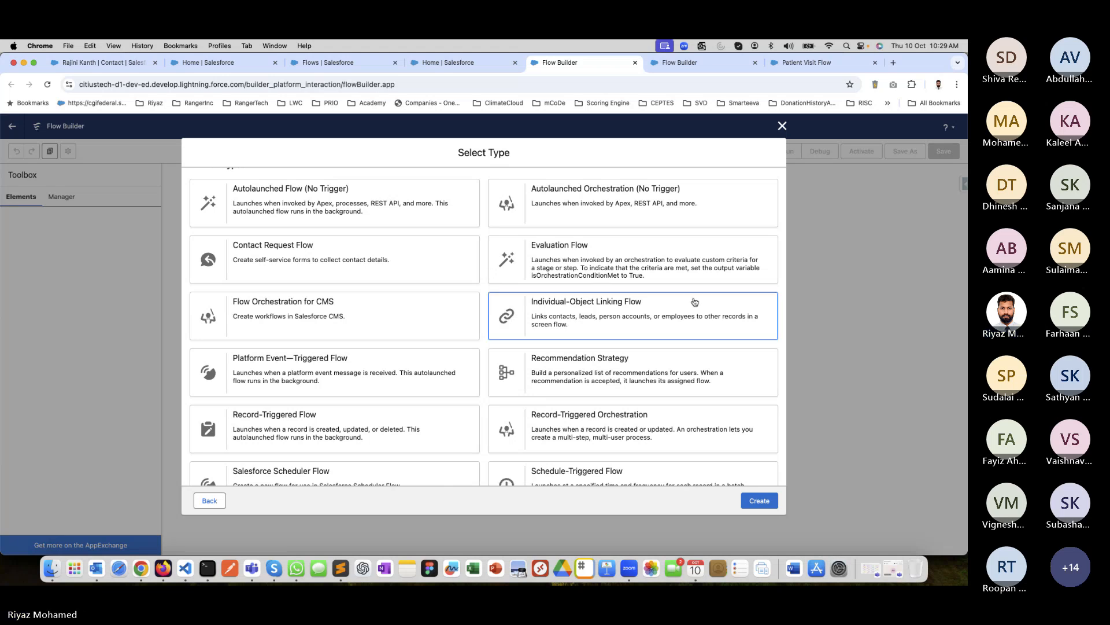
Switch to the browser window with Google Drive, show the Academy folder and reload it.
key(ctrl+Right)
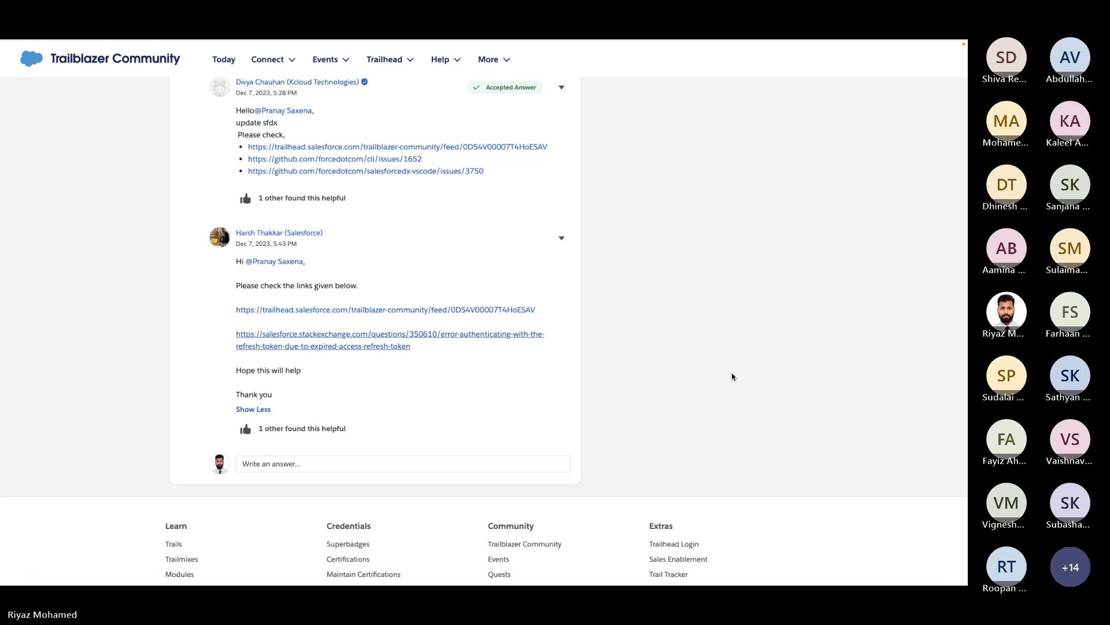
key(ctrl+Right)
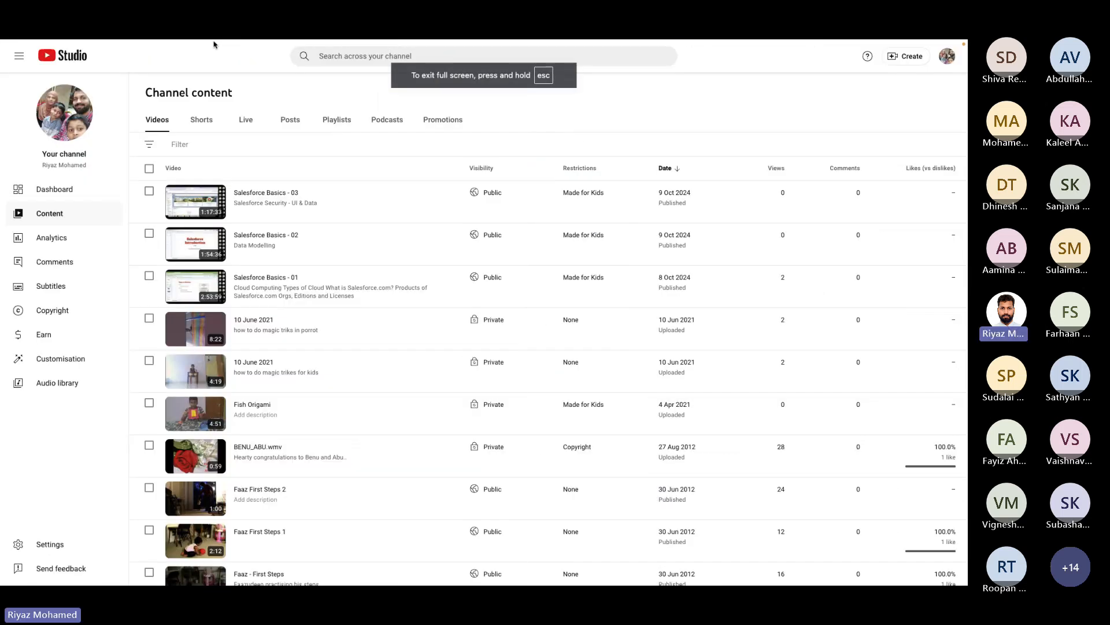
click(87, 62)
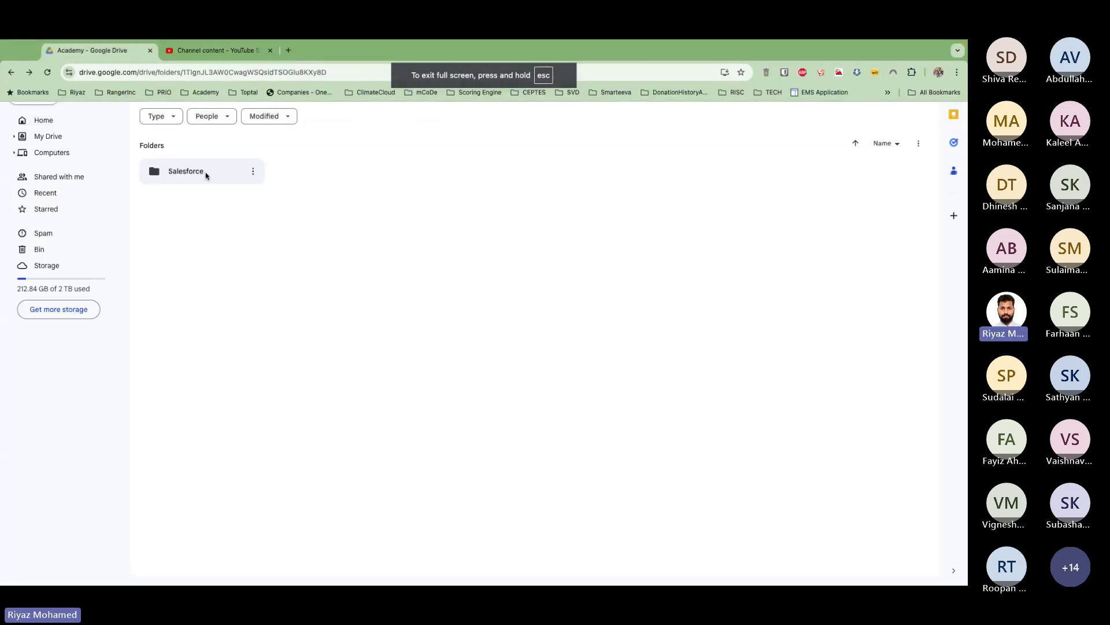
mouse_move(67, 41)
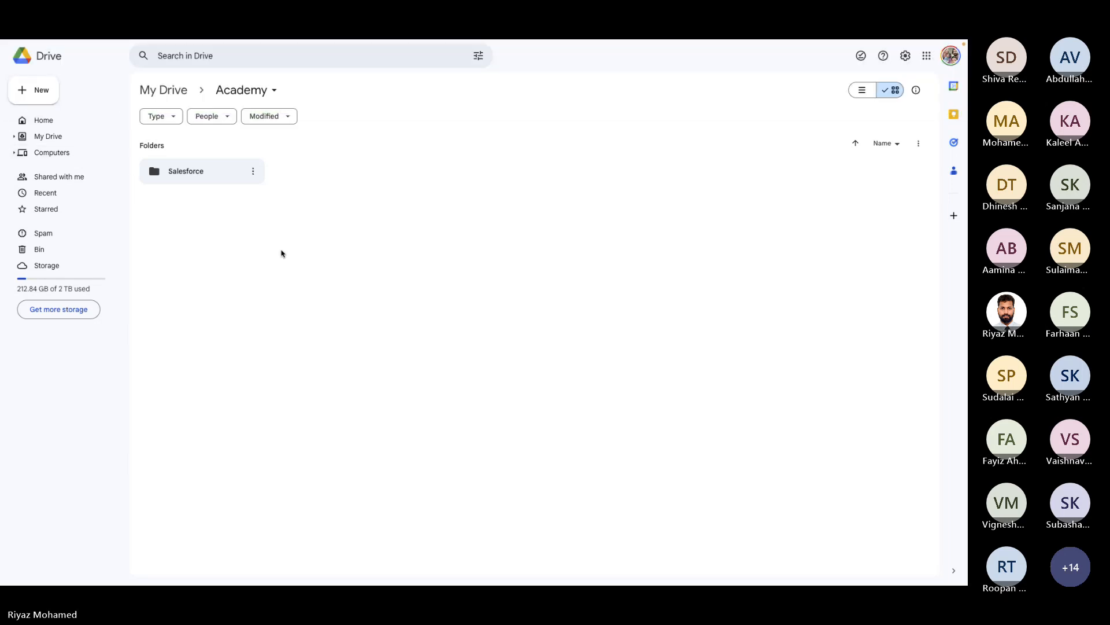
key(super+r)
Open the 01. Salesforce Introduction presentation from the Salesforce folder and show the Configuration vs Customization slide.
double_click(206, 172)
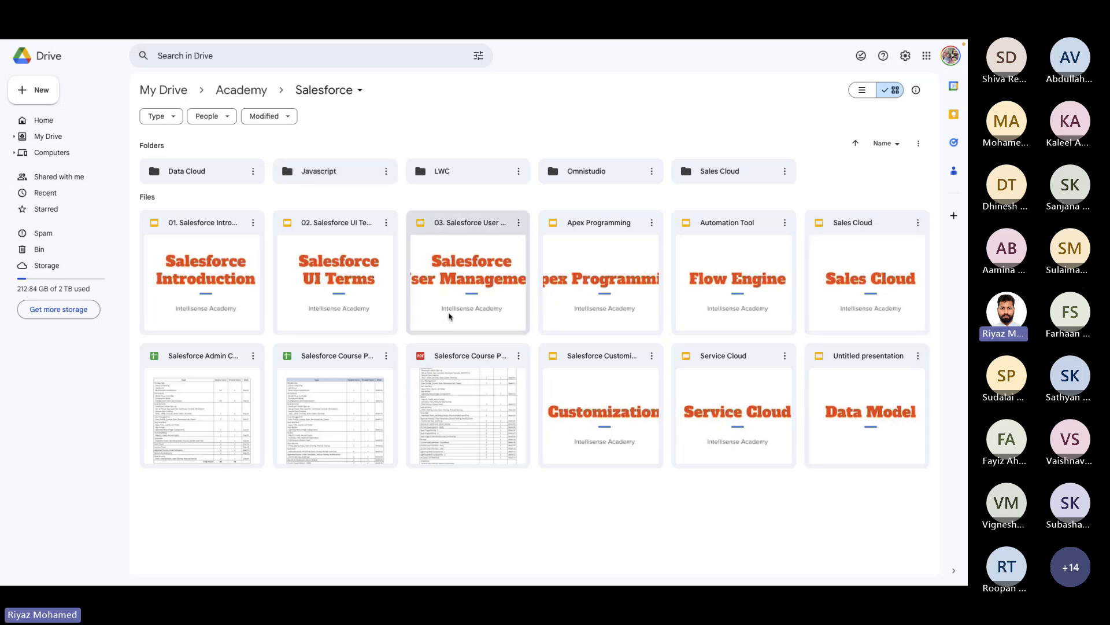
double_click(234, 229)
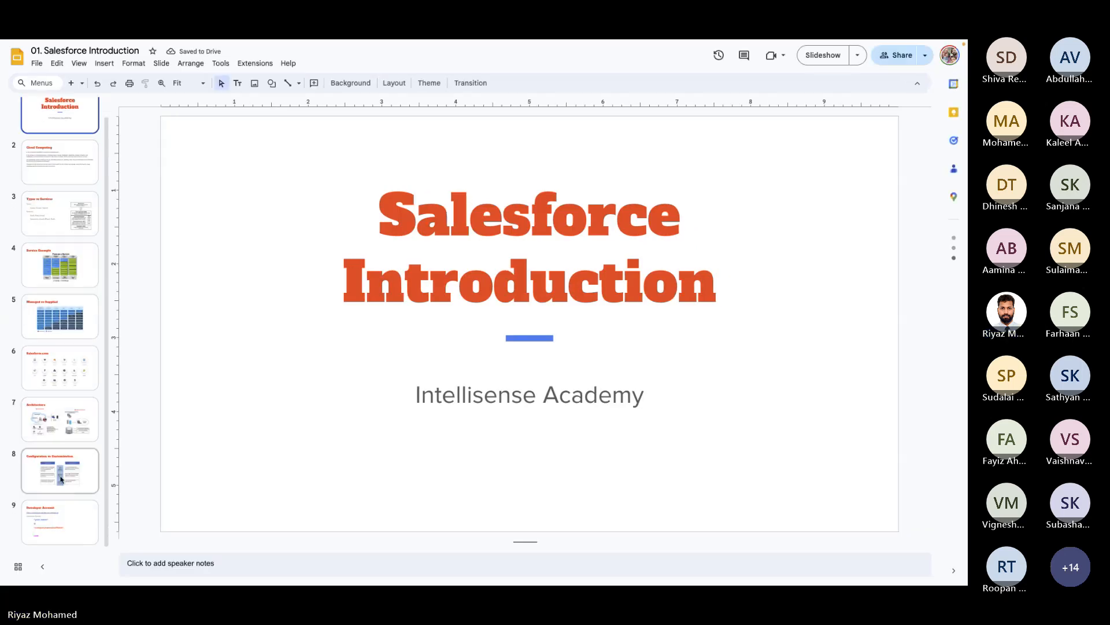
click(61, 479)
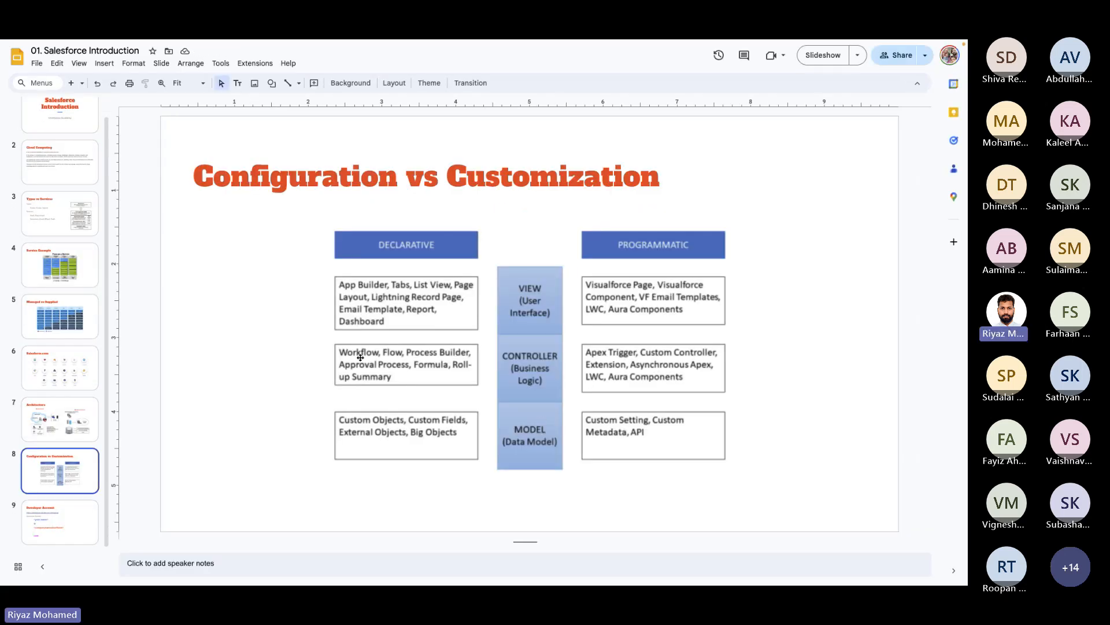